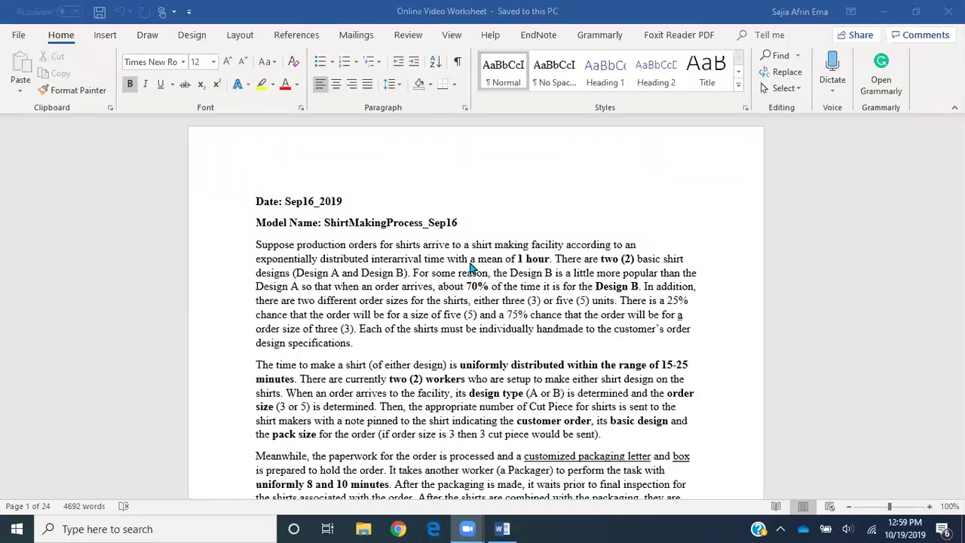
# - Read the shirt making problem description in the worksheet at 80% zoom, marking the opening sentences on order arrivals and designs
pyautogui.click(849, 506)
pyautogui.click(849, 506)
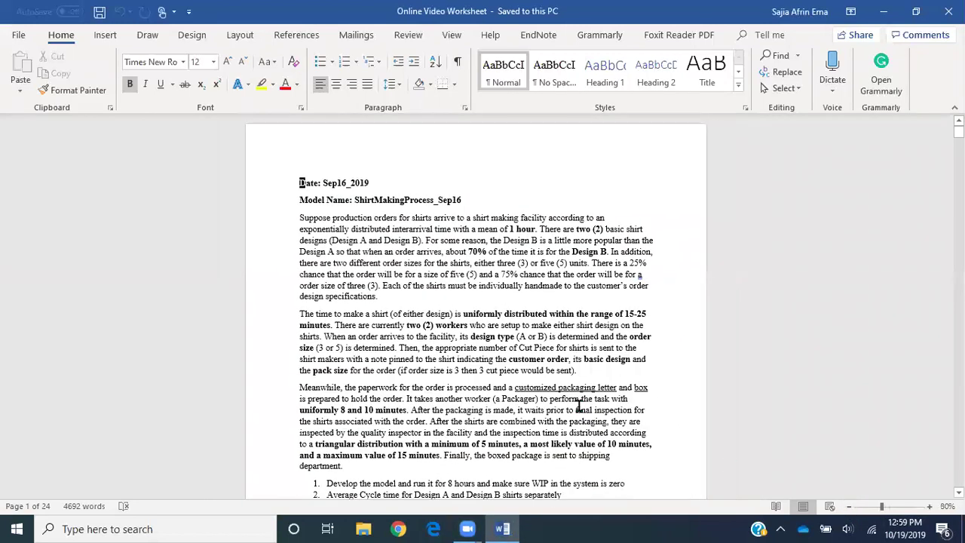
pyautogui.scroll(-1, 579, 408)
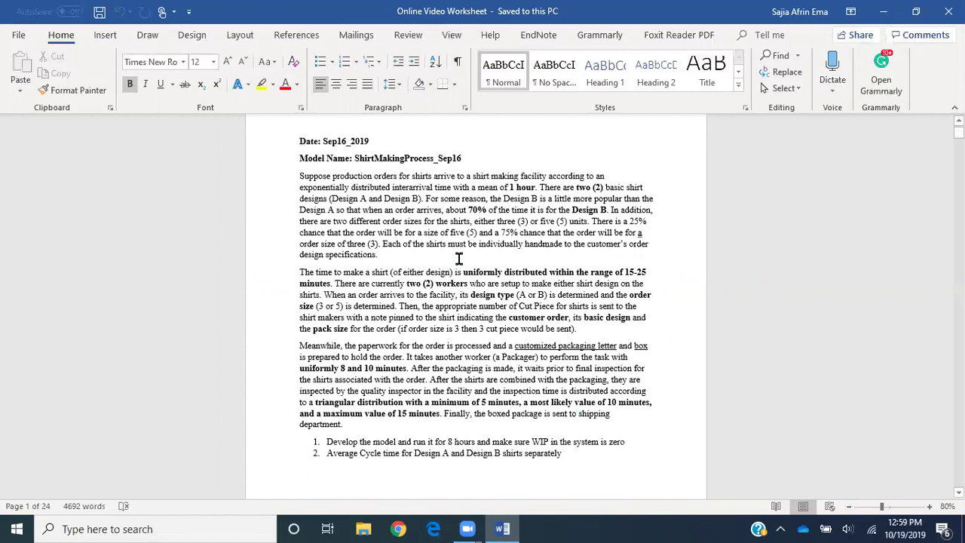
pyautogui.moveTo(298, 176); pyautogui.dragTo(442, 198)
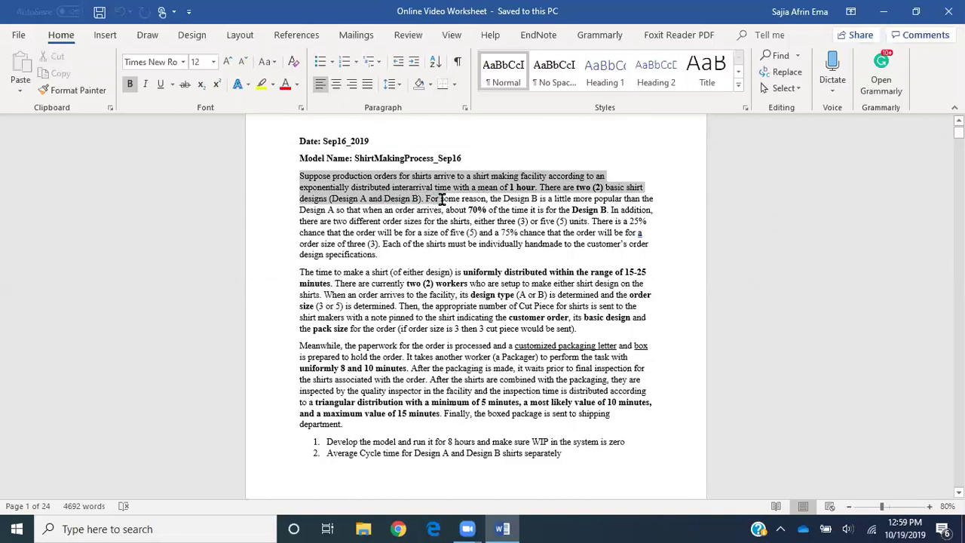
pyautogui.click(506, 252)
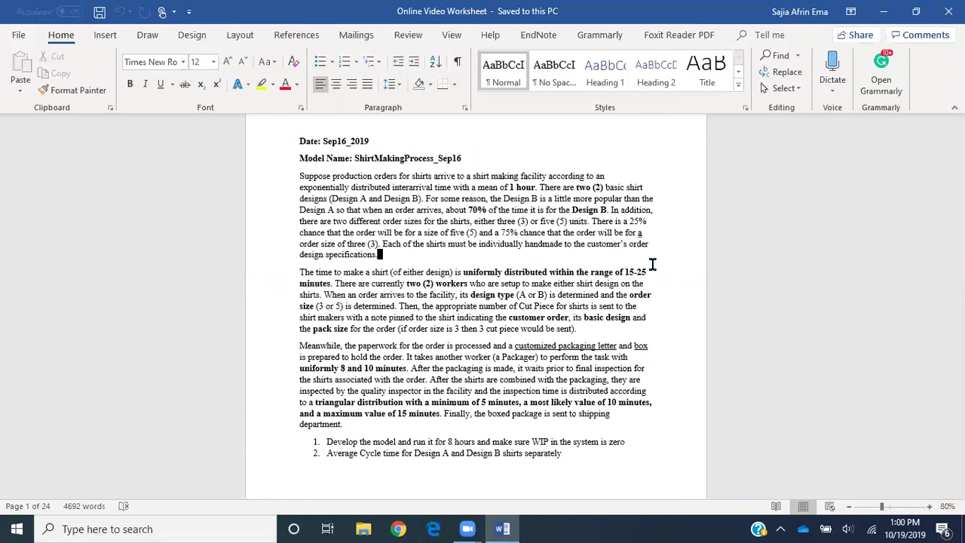
# - Find and launch the Arena simulation software from Windows search, dismissing its startup message
pyautogui.click(149, 529)
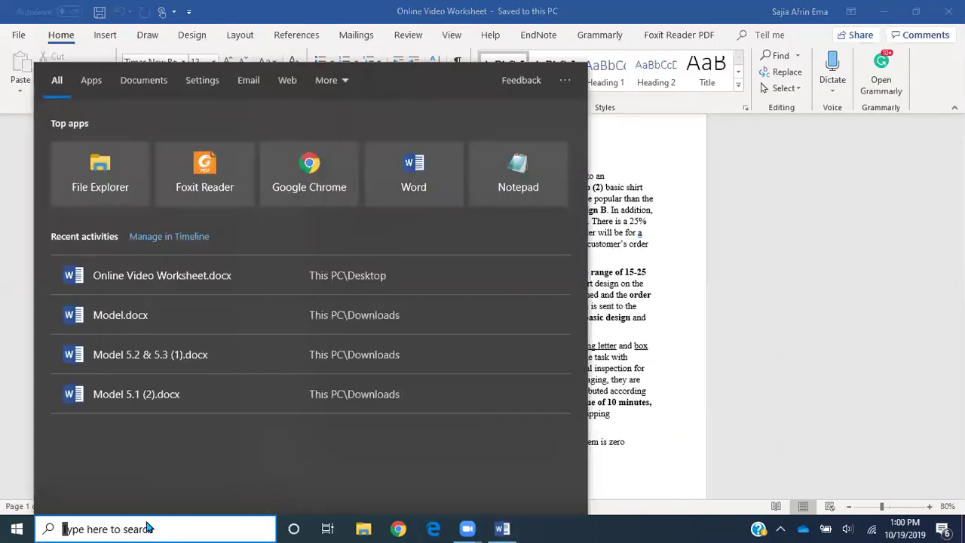
pyautogui.write('are')
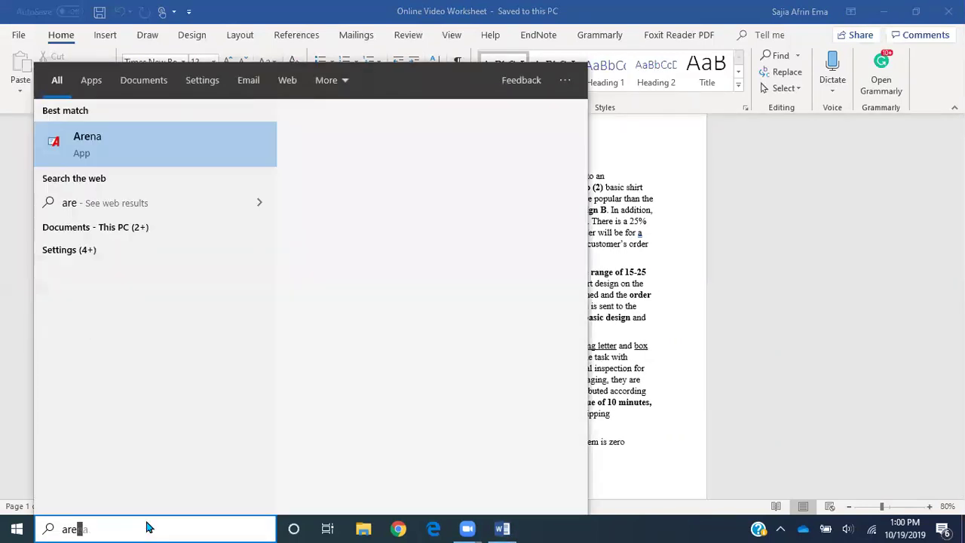
pyautogui.click(134, 148)
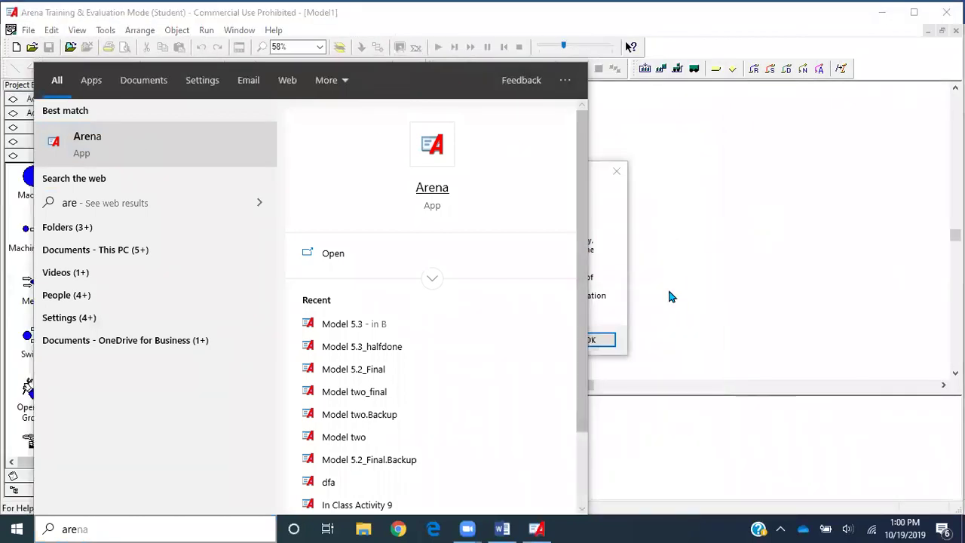
pyautogui.click(667, 287)
pyautogui.click(595, 339)
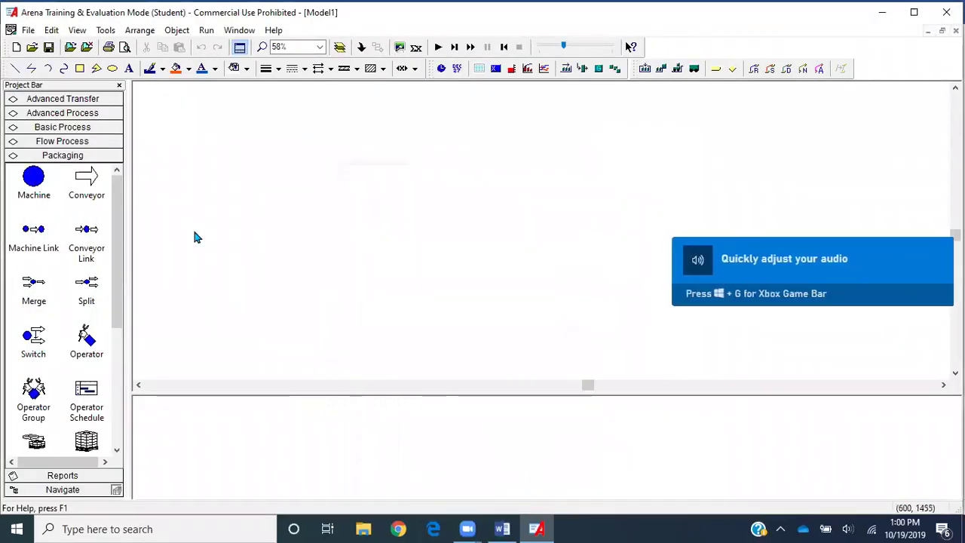
# - Save the new model as ShirtMakingProcess in the Online Videos folder on the Desktop
pyautogui.click(31, 31)
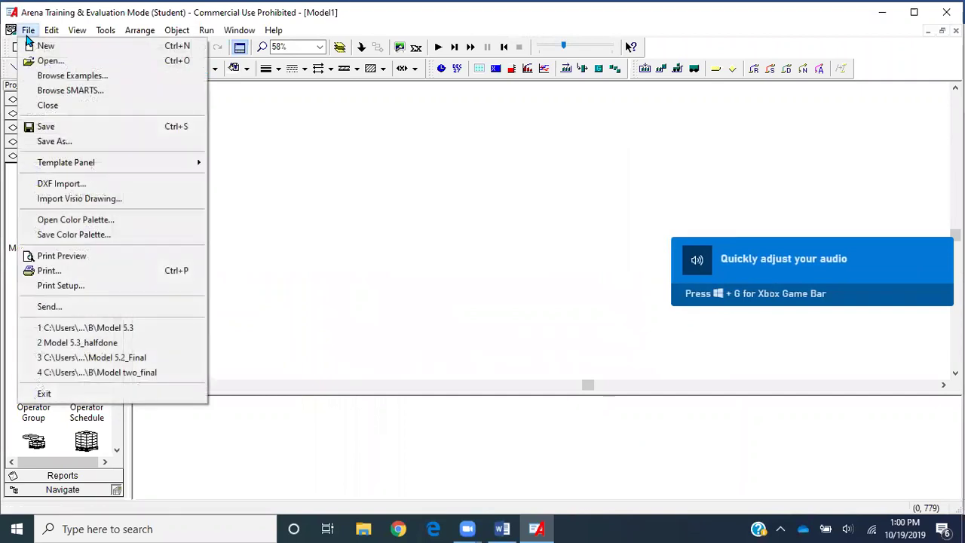
pyautogui.click(60, 142)
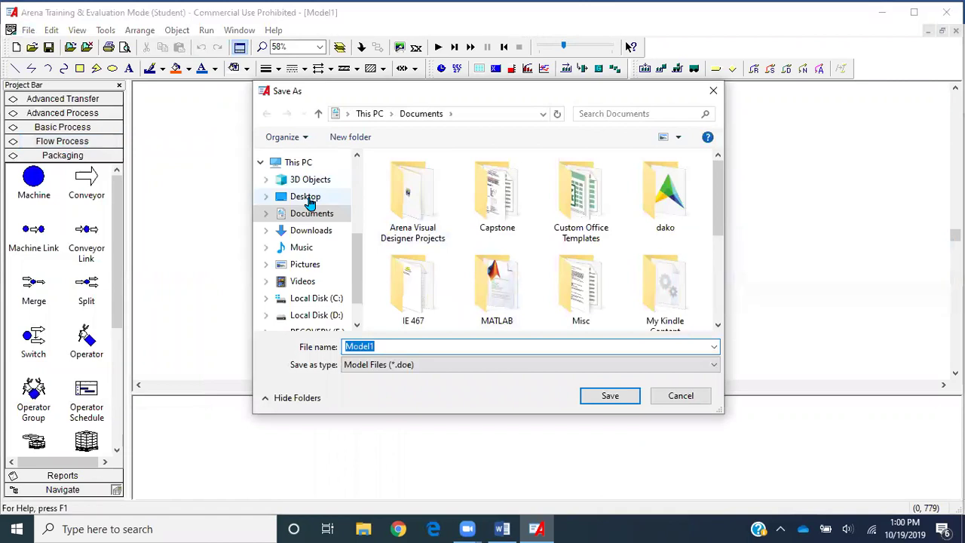
pyautogui.click(305, 197)
pyautogui.doubleClick(433, 181)
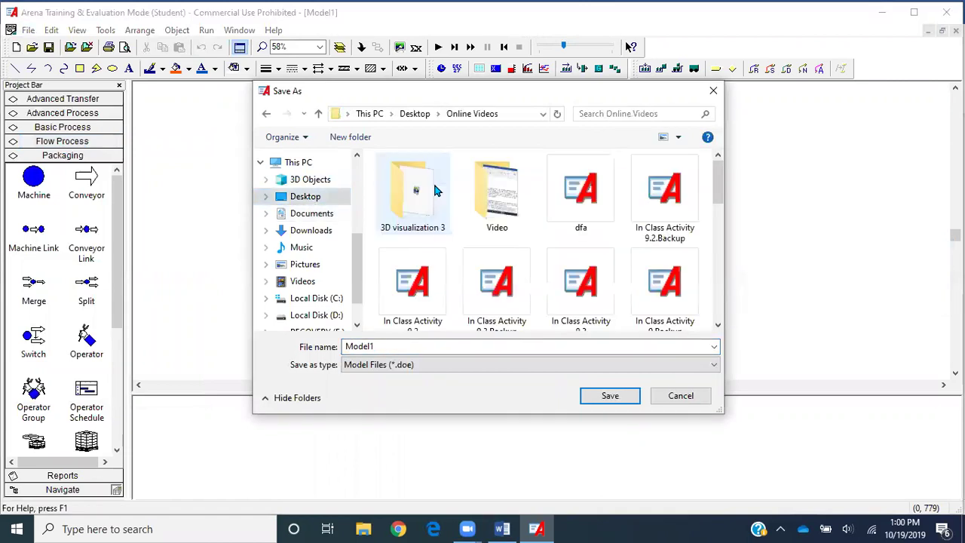
pyautogui.doubleClick(428, 345)
pyautogui.write('ShirtMari')
pyautogui.press('BackSpace')
pyautogui.press('BackSpace')
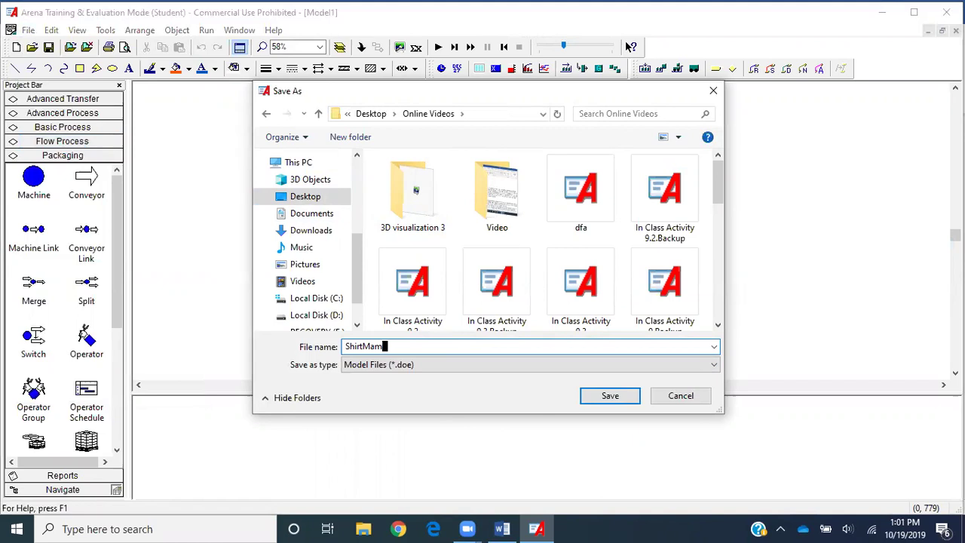
pyautogui.write('king')
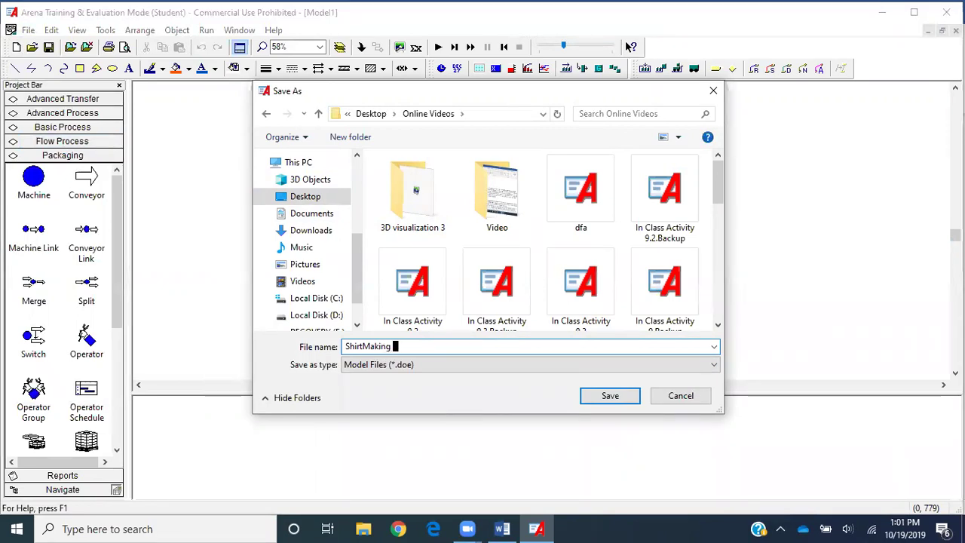
pyautogui.press('BackSpace')
pyautogui.write('Process')
pyautogui.press('Return')
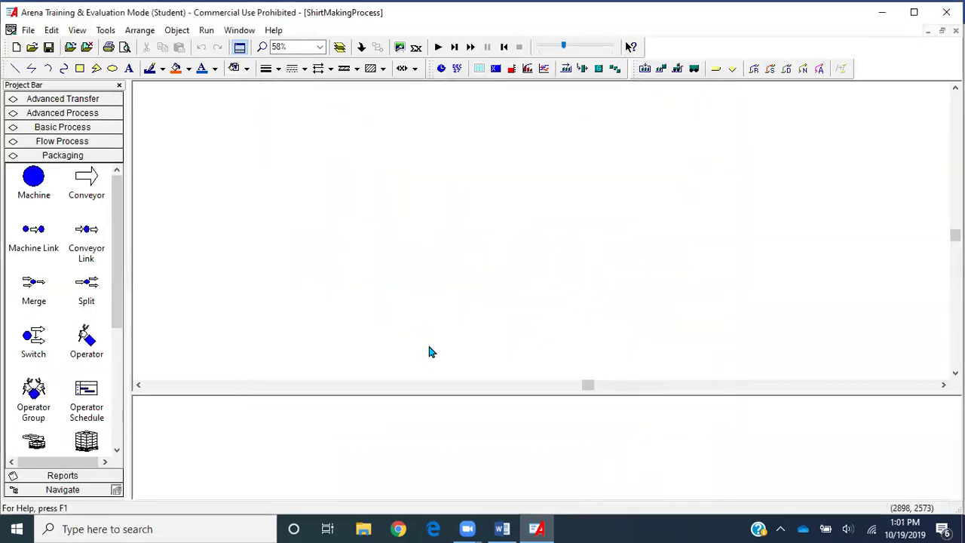
# - Show the grid in the model window and bring up the Basic Process modules
pyautogui.click(77, 30)
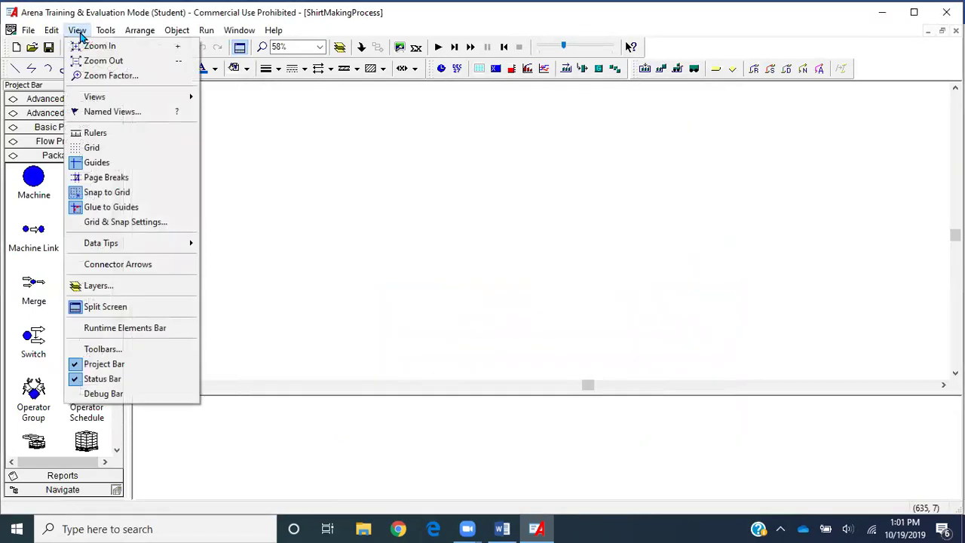
pyautogui.click(121, 149)
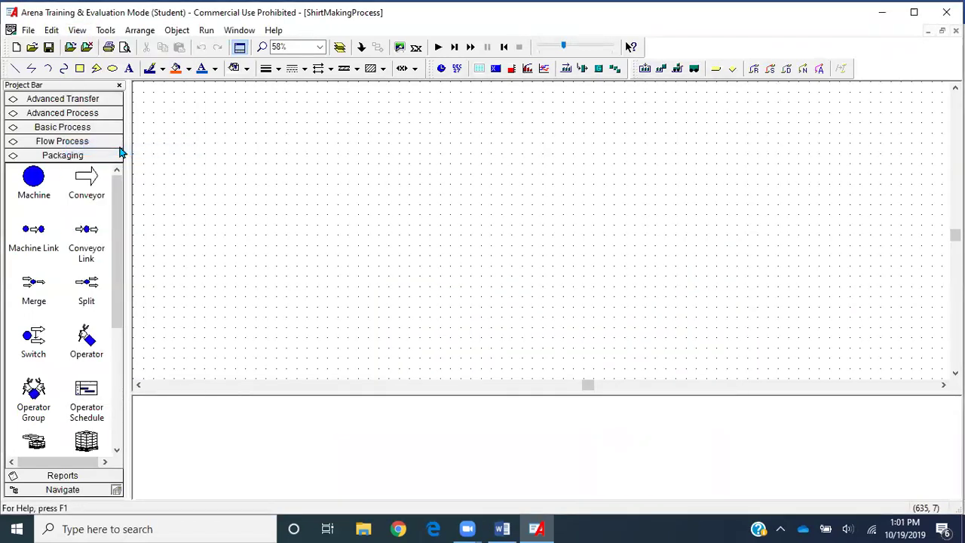
pyautogui.click(85, 102)
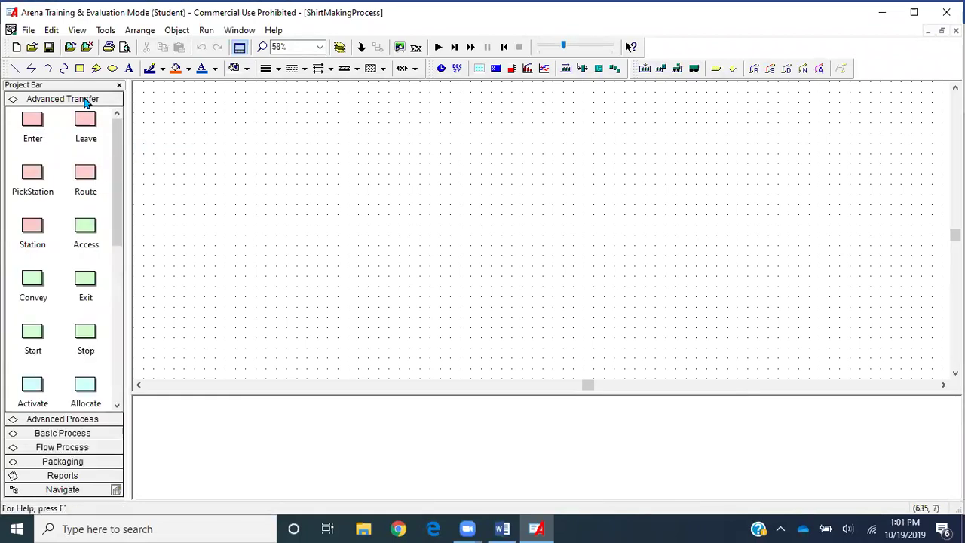
pyautogui.click(88, 50)
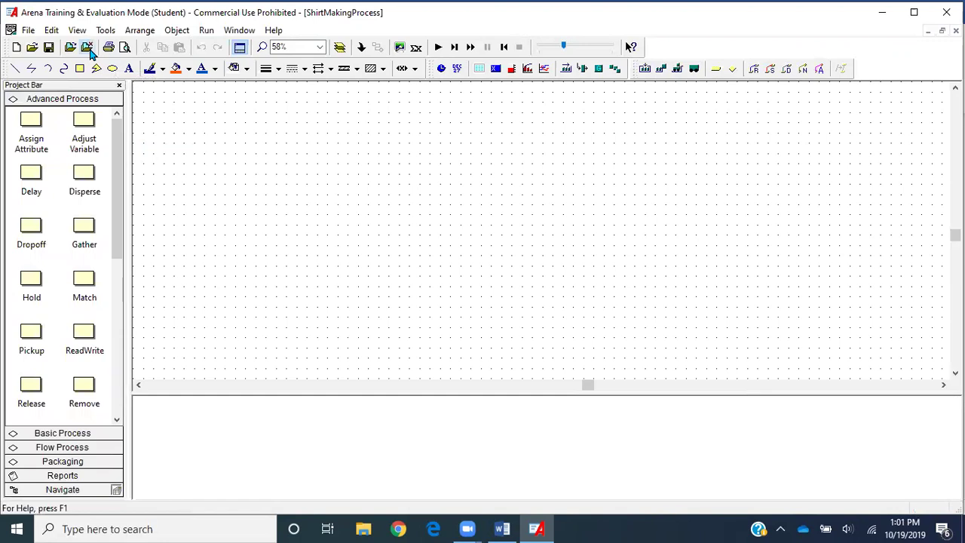
pyautogui.click(88, 50)
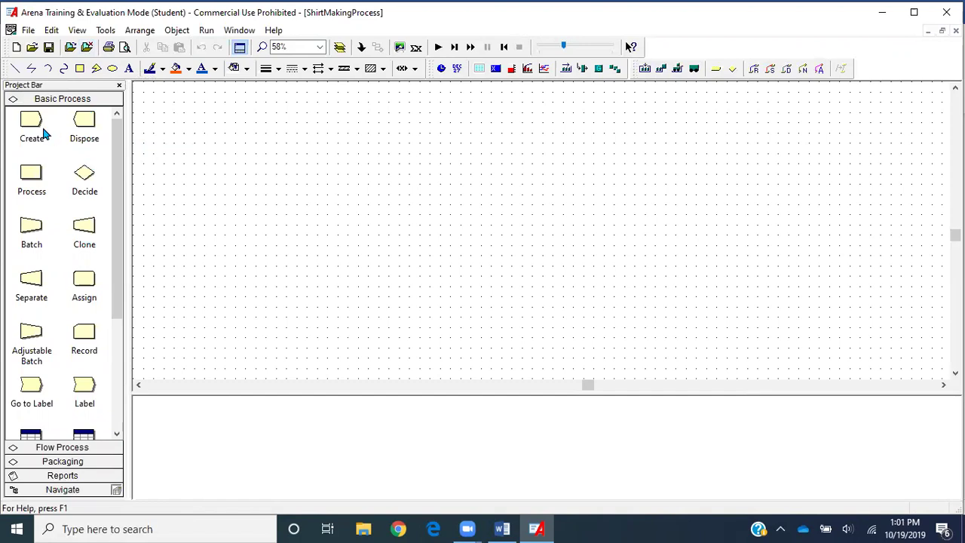
# - Place a Create module named Create Order Arrivals with entity type Orders, keeping Random (Expo) arrivals with a value of 1 hour
pyautogui.moveTo(31, 130); pyautogui.dragTo(216, 160)
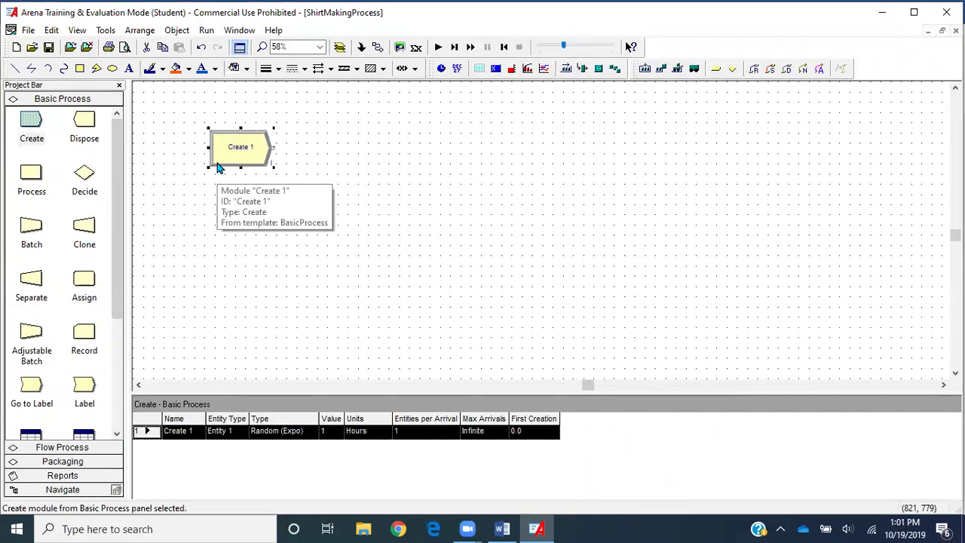
pyautogui.doubleClick(236, 150)
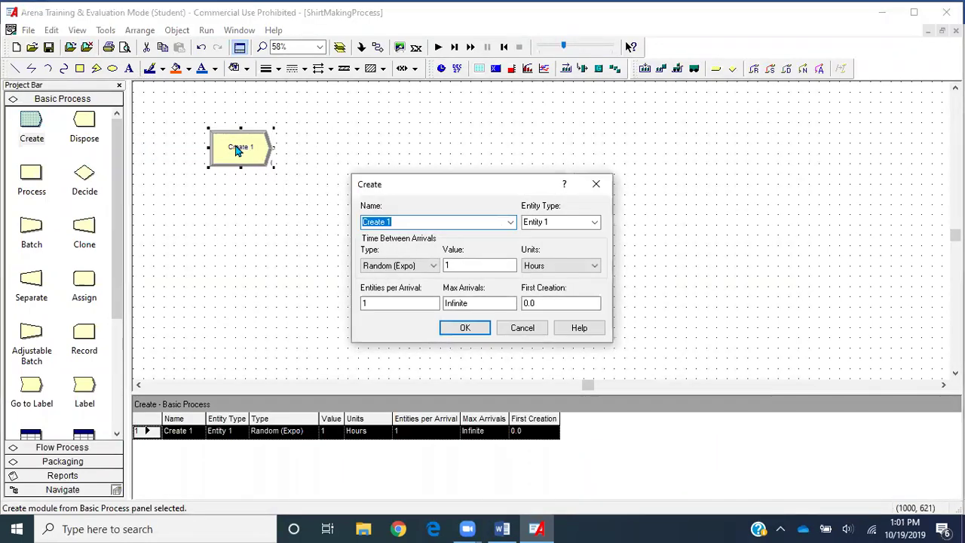
pyautogui.click(435, 223)
pyautogui.press('BackSpace')
pyautogui.write('Order Arrivals')
pyautogui.press('Tab')
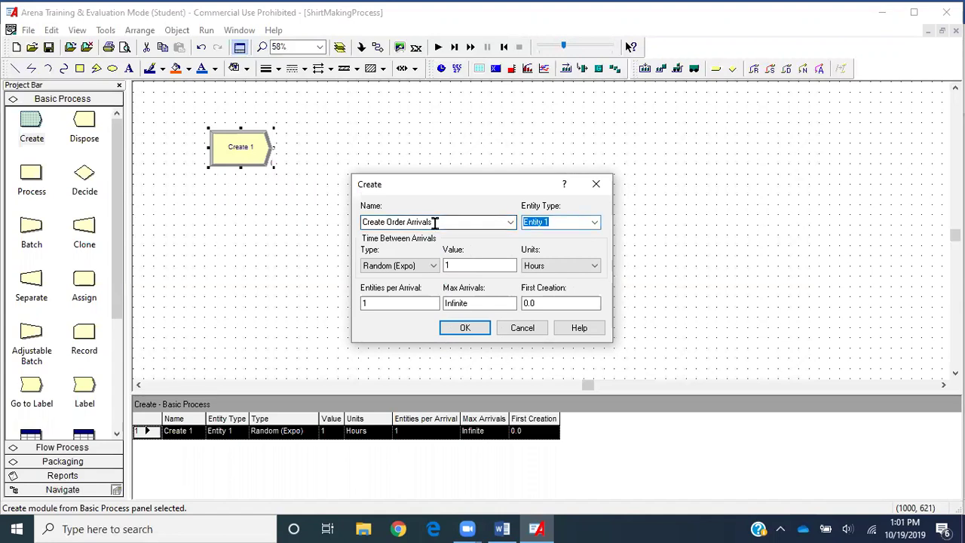
pyautogui.write('Orders')
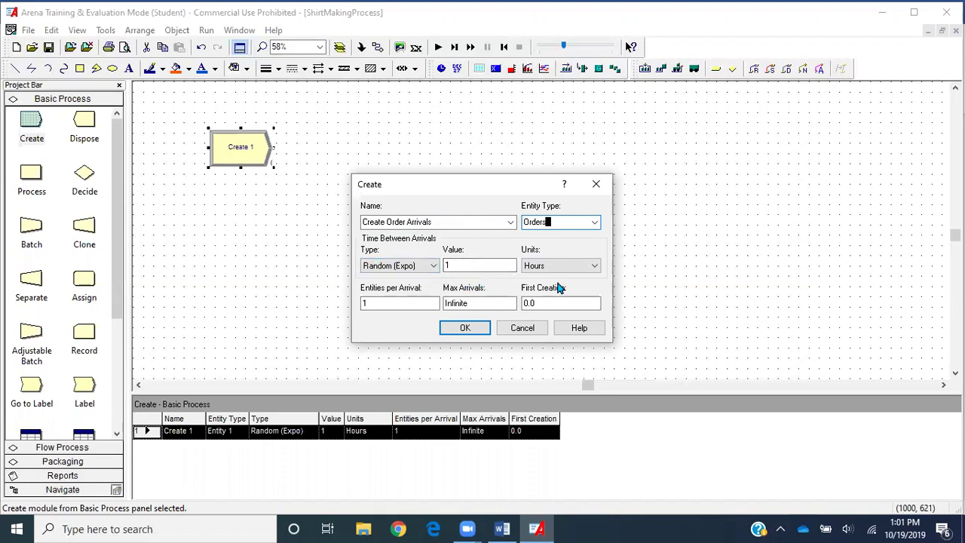
pyautogui.click(377, 303)
pyautogui.click(543, 304)
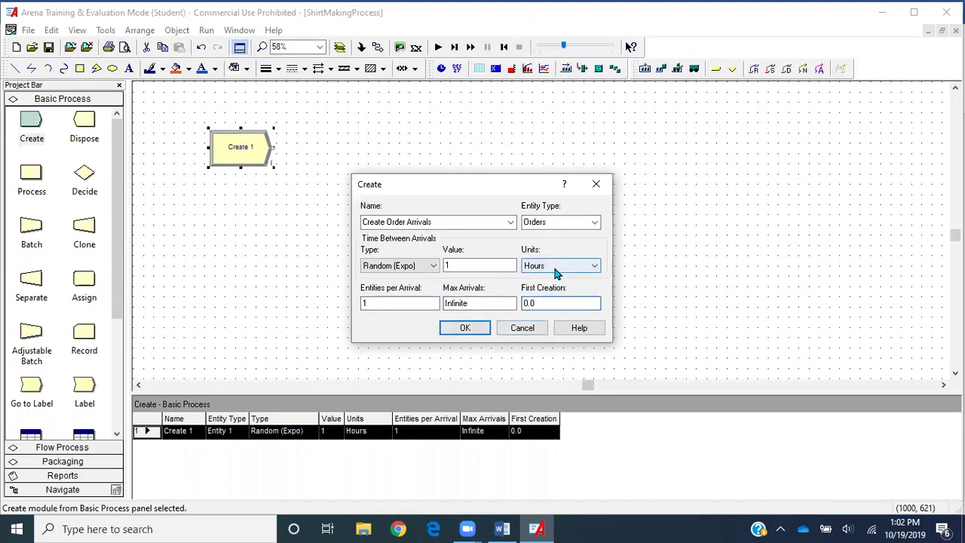
pyautogui.click(466, 328)
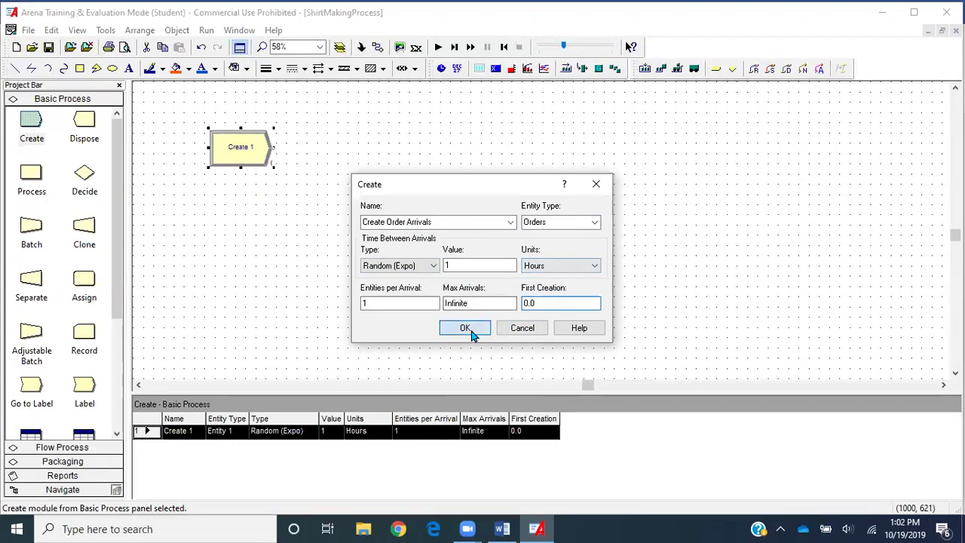
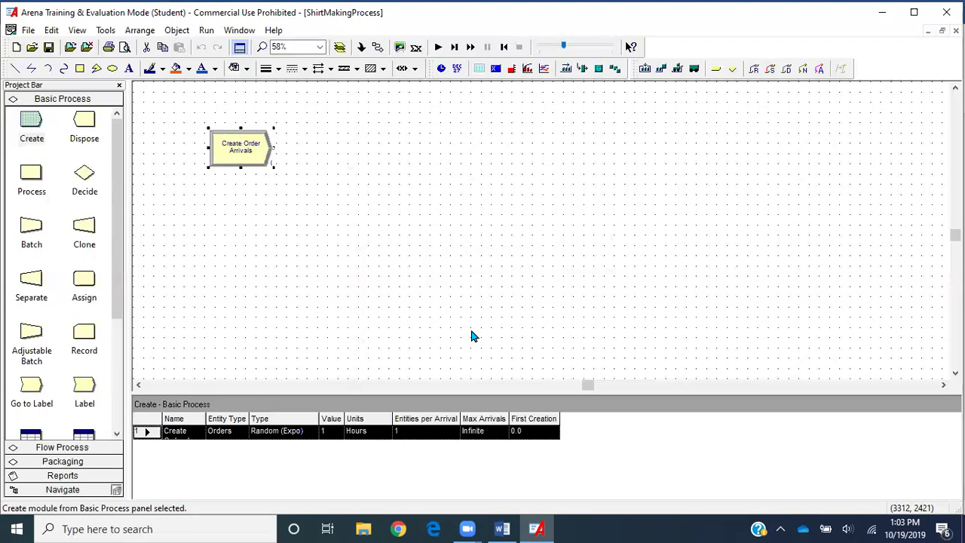
# - Add an Assign module connected below the Create Order Arrivals module and display the Attribute data table
pyautogui.moveTo(86, 280); pyautogui.dragTo(205, 215)
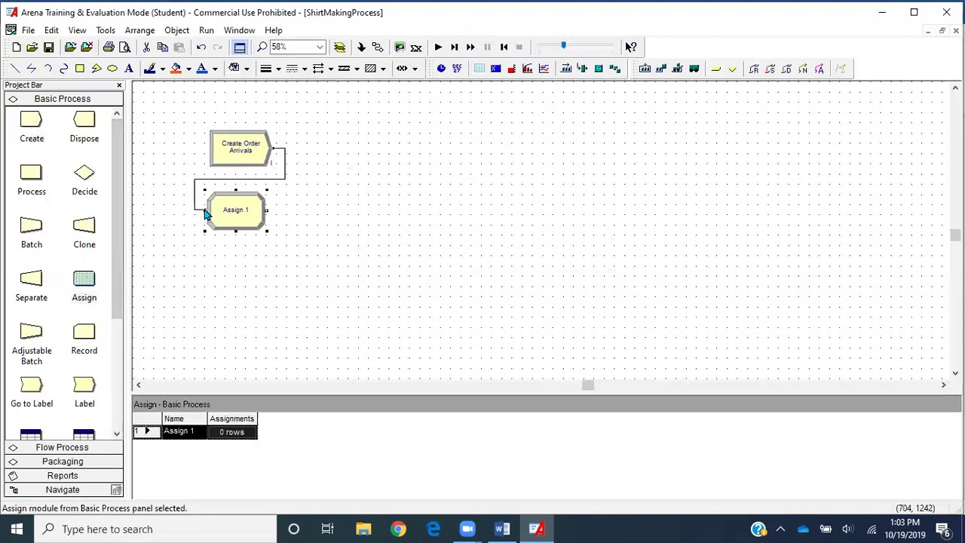
pyautogui.click(233, 286)
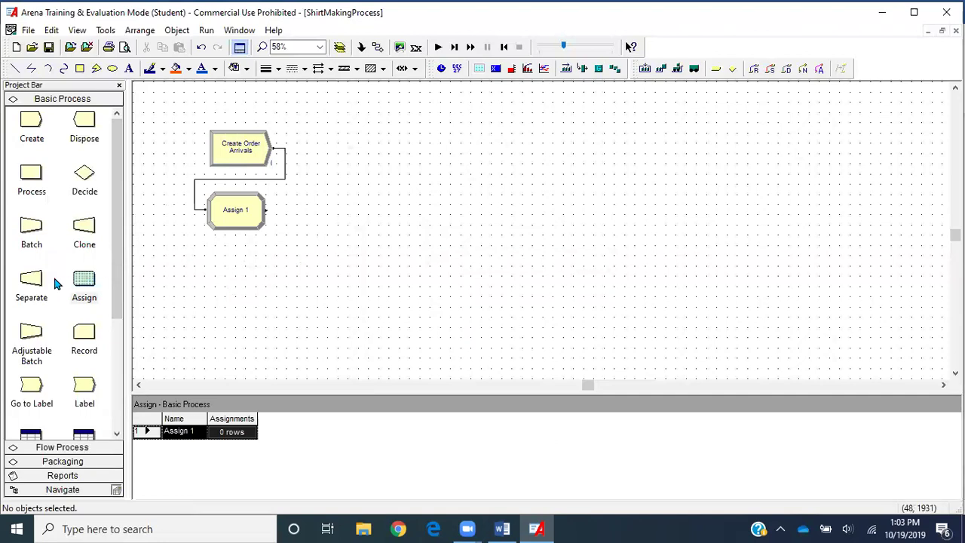
pyautogui.scroll(-3, 54, 283)
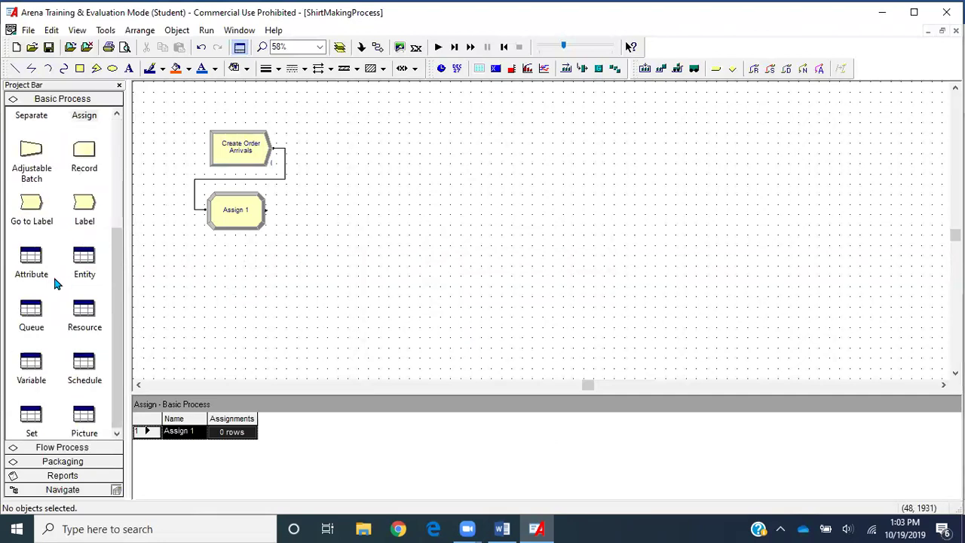
pyautogui.click(31, 260)
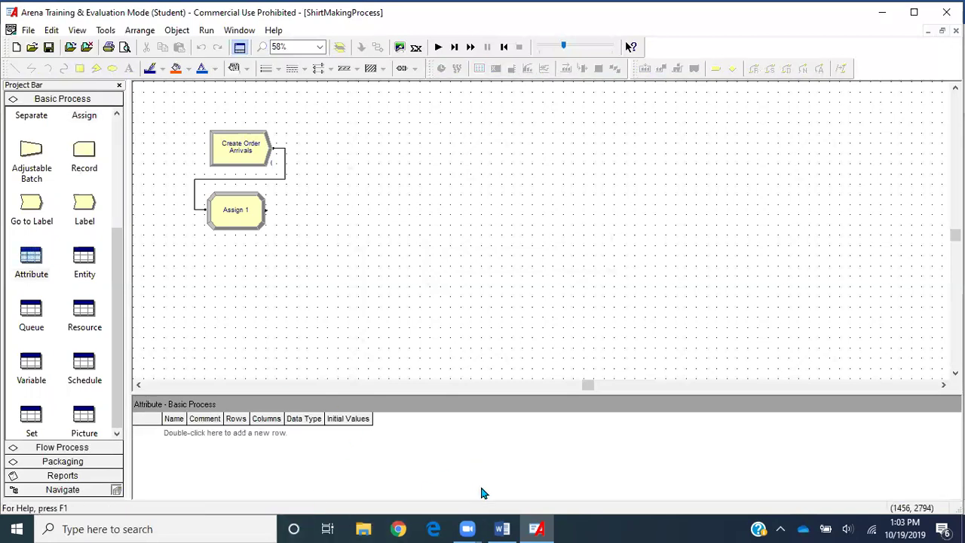
# - Switch to the Word worksheet to review the shirt design and order size percentages, and return to Arena
pyautogui.click(502, 528)
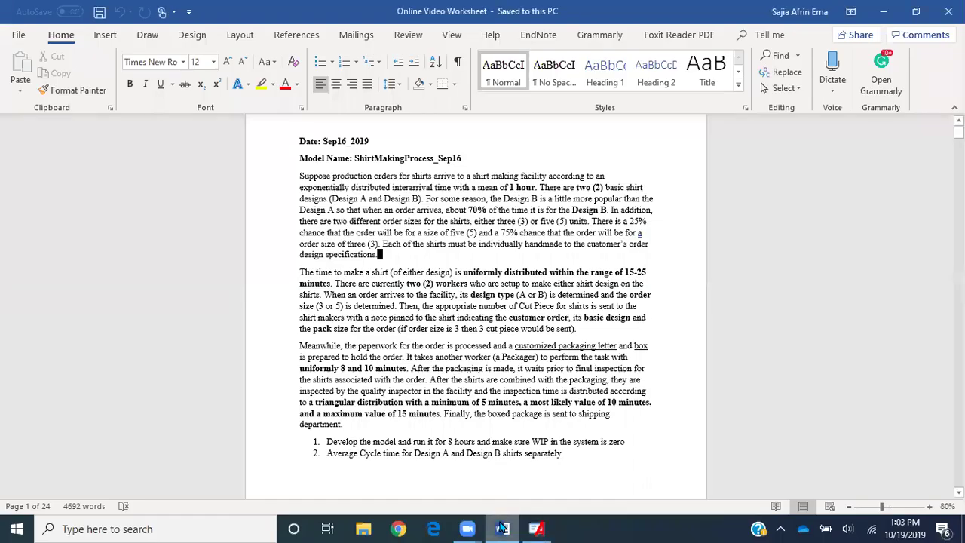
pyautogui.keyDown('ctrl'); pyautogui.scroll(3, 422, 226); pyautogui.keyUp('ctrl')
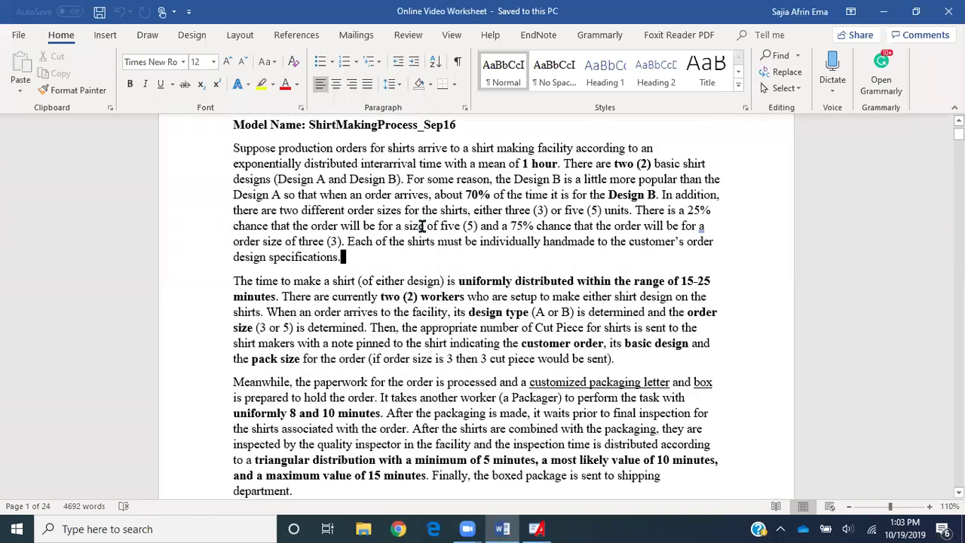
pyautogui.click(503, 194)
pyautogui.click(549, 528)
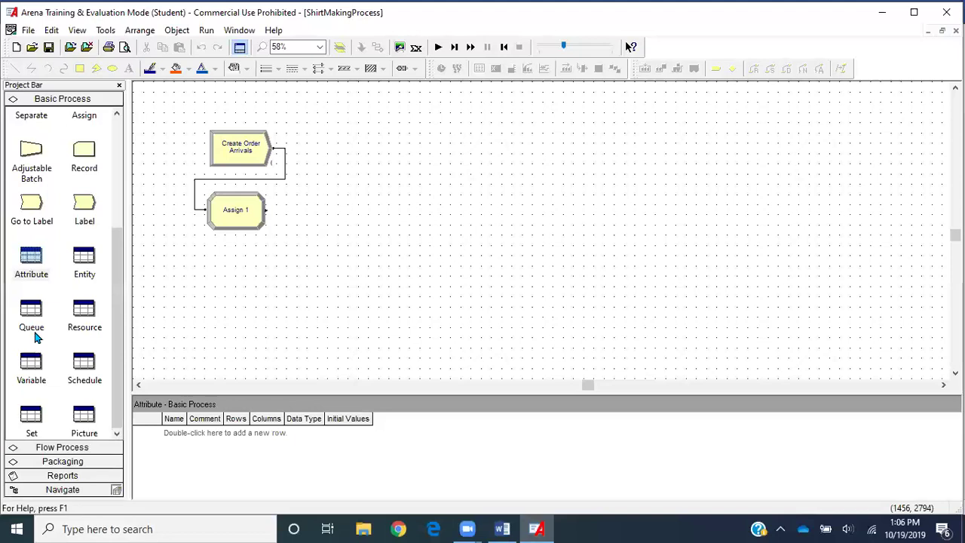
# - Add a first attribute named myDesignSpec to the Attribute data table and widen the Name column
pyautogui.doubleClick(238, 433)
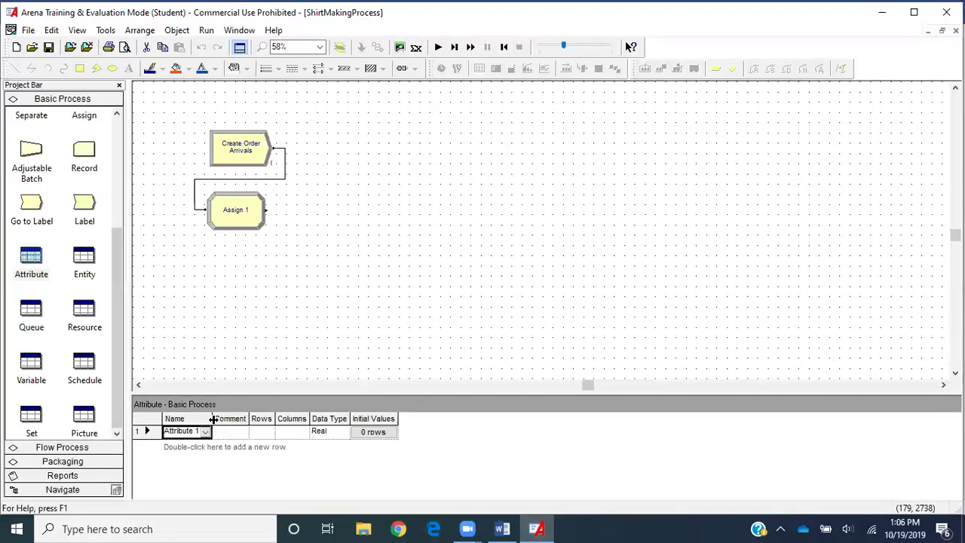
pyautogui.moveTo(213, 419); pyautogui.dragTo(324, 419)
pyautogui.click(274, 432)
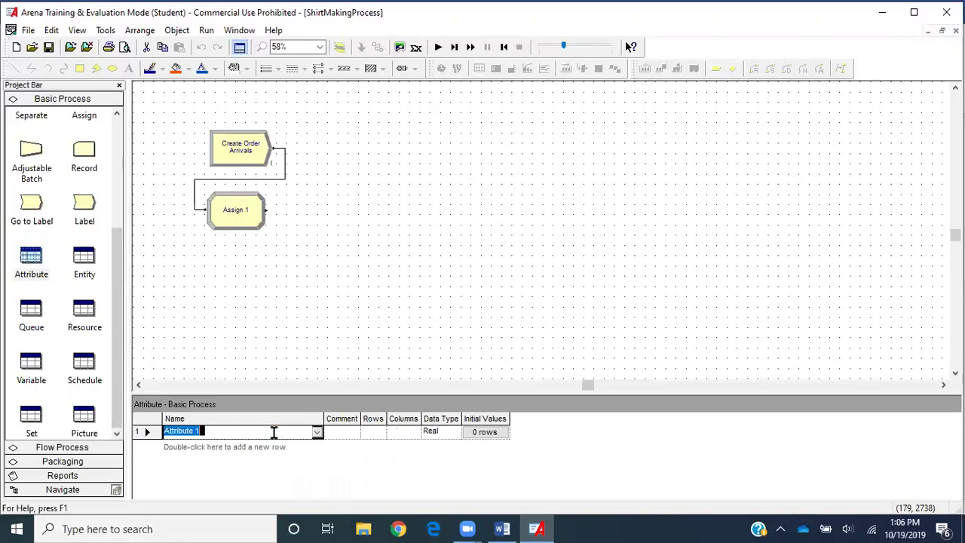
pyautogui.write('my')
pyautogui.write('Order')
pyautogui.press('BackSpace')
pyautogui.press('BackSpace')
pyautogui.press('BackSpace')
pyautogui.press('BackSpace')
pyautogui.press('BackSpace')
pyautogui.write('DesignSpec')
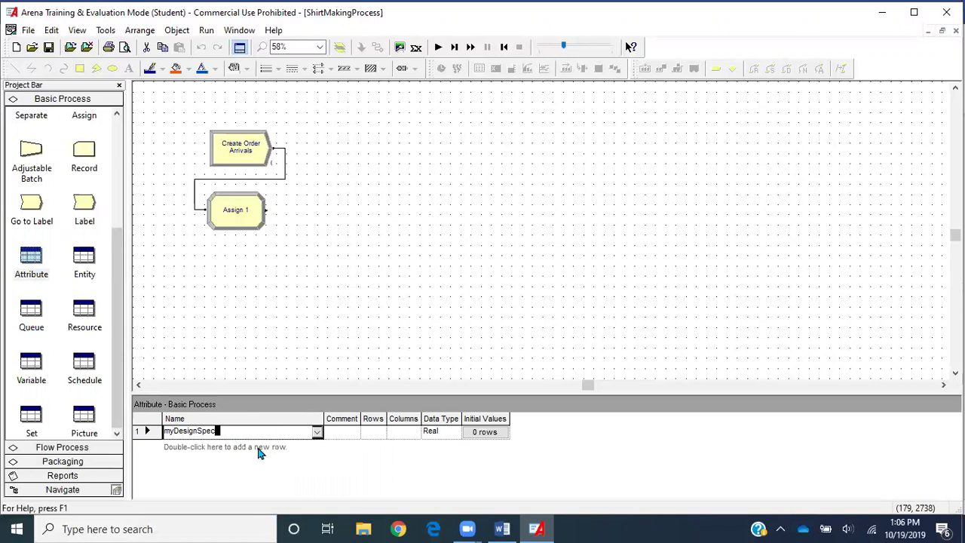
# - Add a second attribute named myOrderSize to the Attribute data table
pyautogui.doubleClick(257, 456)
pyautogui.click(258, 445)
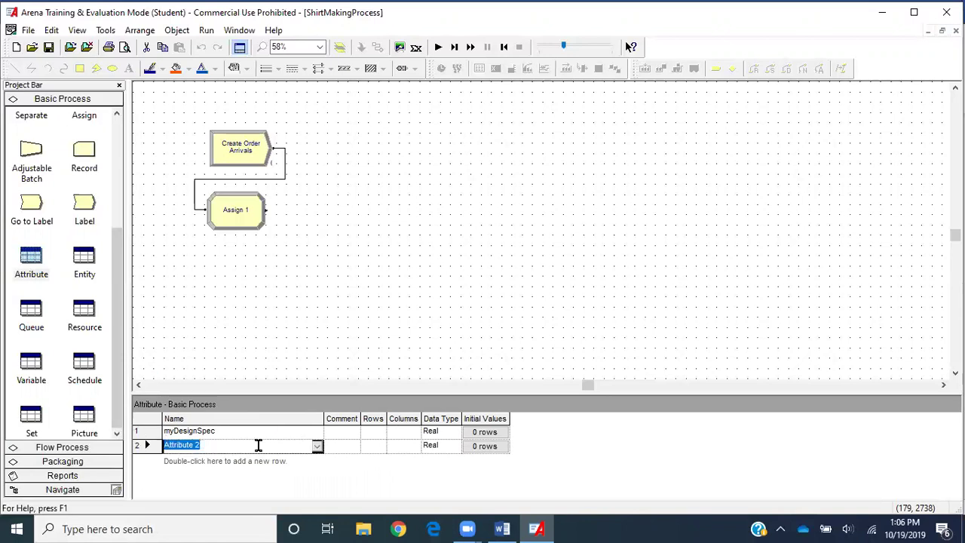
pyautogui.write('myOrderSize')
pyautogui.click(322, 357)
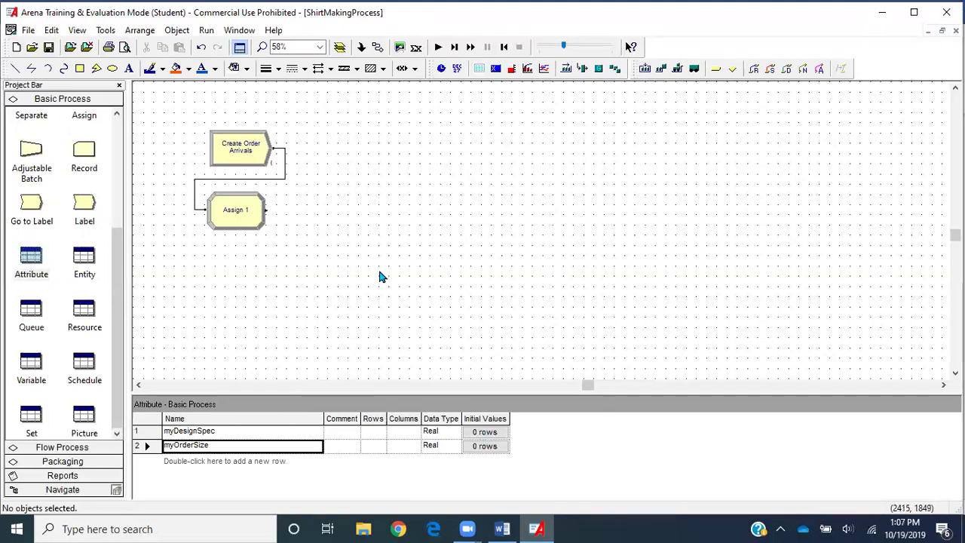
# - Rename the Assign 1 module as Assign Order Types and Size
pyautogui.doubleClick(237, 208)
pyautogui.click(313, 218)
pyautogui.press('BackSpace')
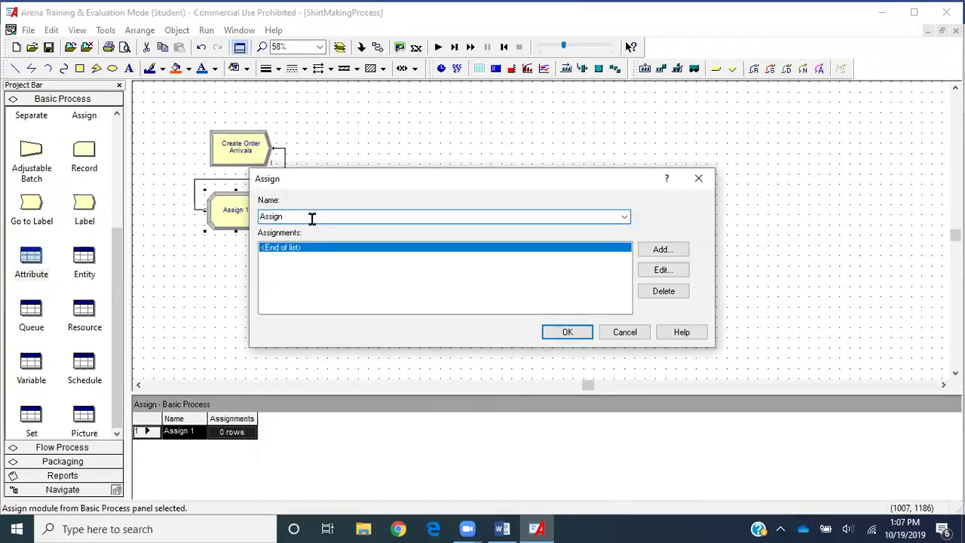
pyautogui.write('Order Types and Size')
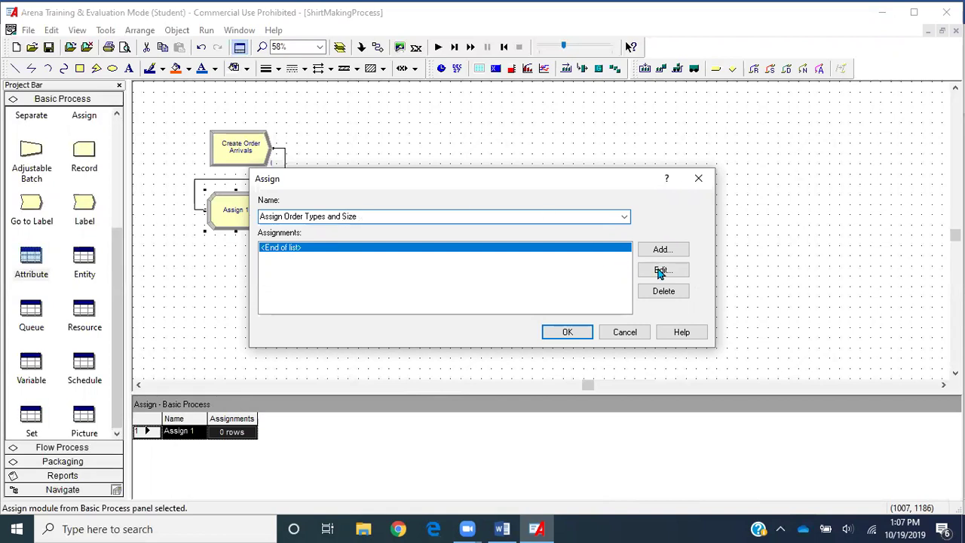
# - Add an assignment of type Attribute for myDesignSpec to the Assign module
pyautogui.click(672, 250)
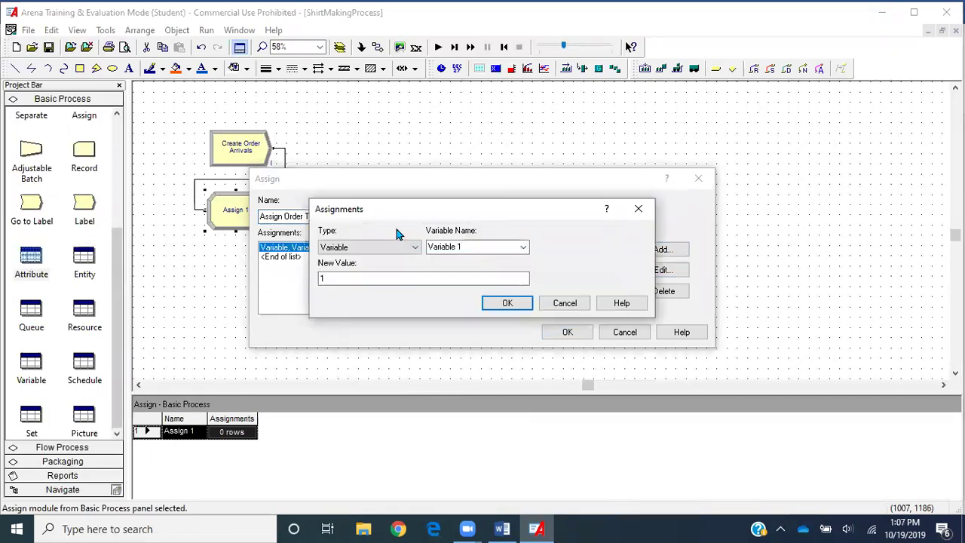
pyautogui.click(396, 254)
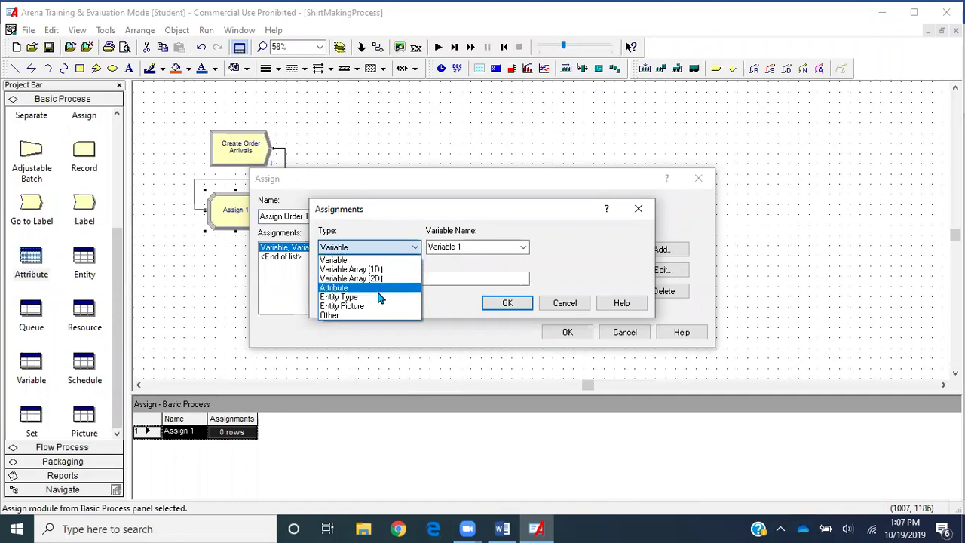
pyautogui.click(381, 290)
pyautogui.click(521, 249)
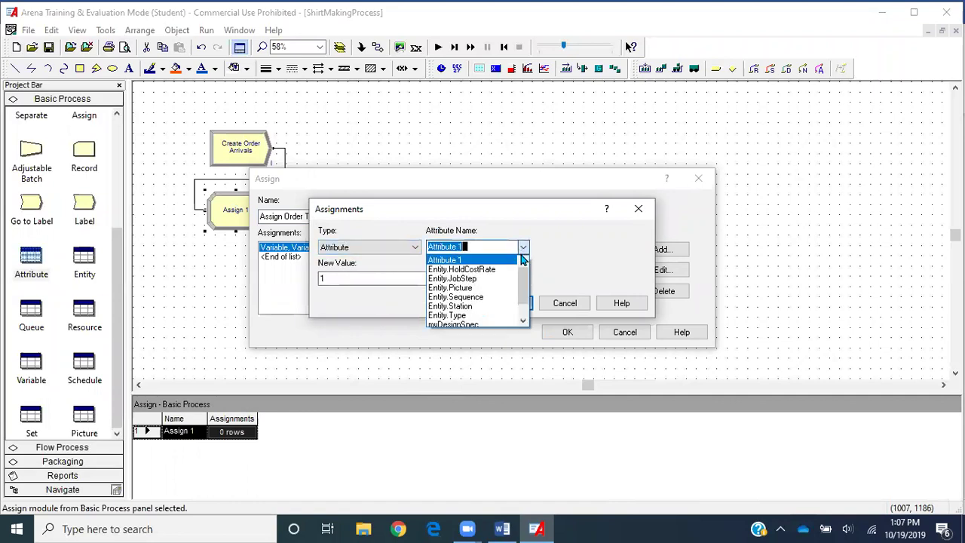
pyautogui.click(474, 306)
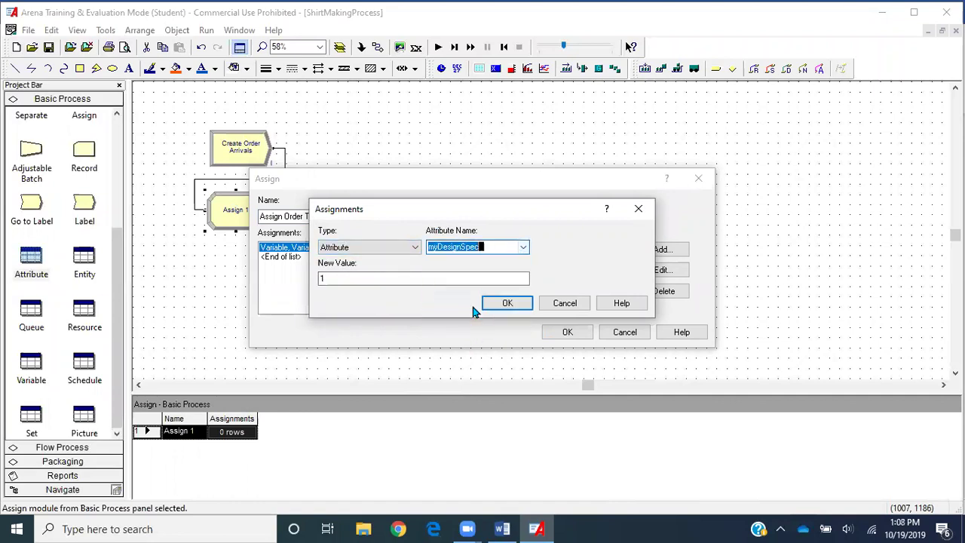
pyautogui.press('Tab')
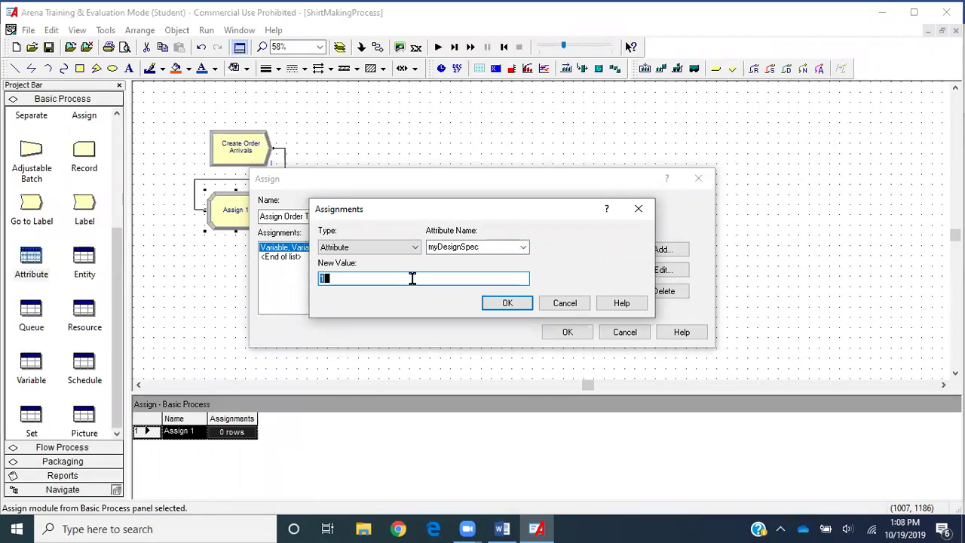
# - Replace the new value of myDesignSpec with a Discrete Probability distribution using the Expression Builder
pyautogui.rightClick(411, 278)
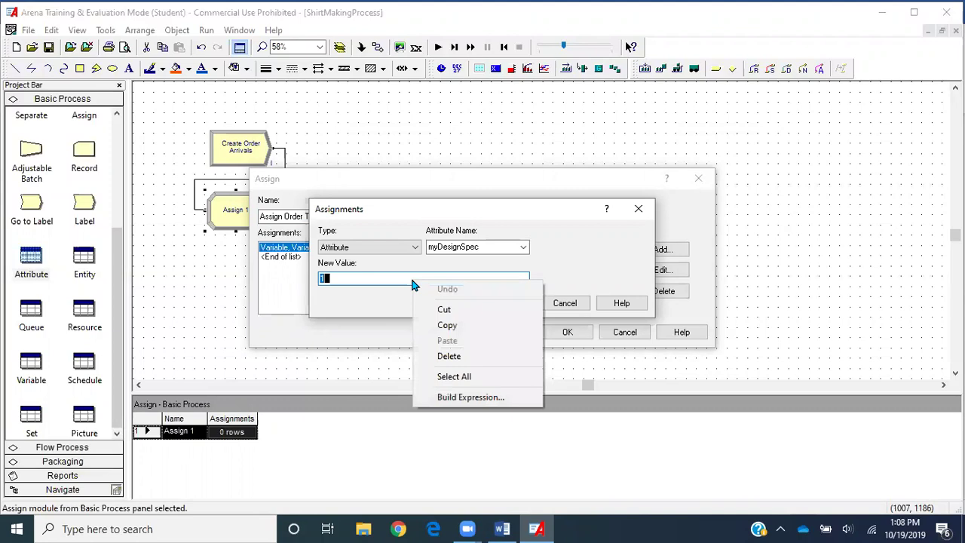
pyautogui.click(470, 398)
pyautogui.click(428, 338)
pyautogui.press('BackSpace')
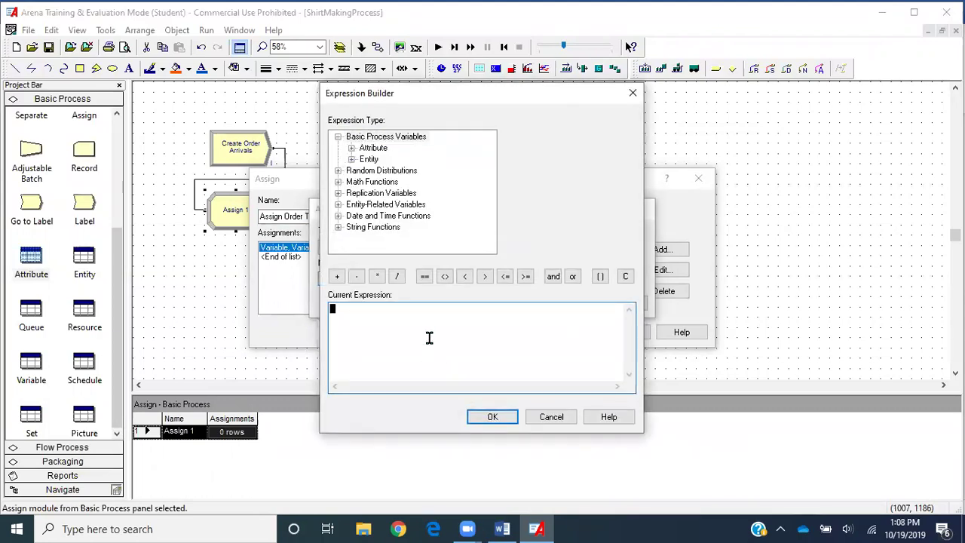
pyautogui.doubleClick(351, 173)
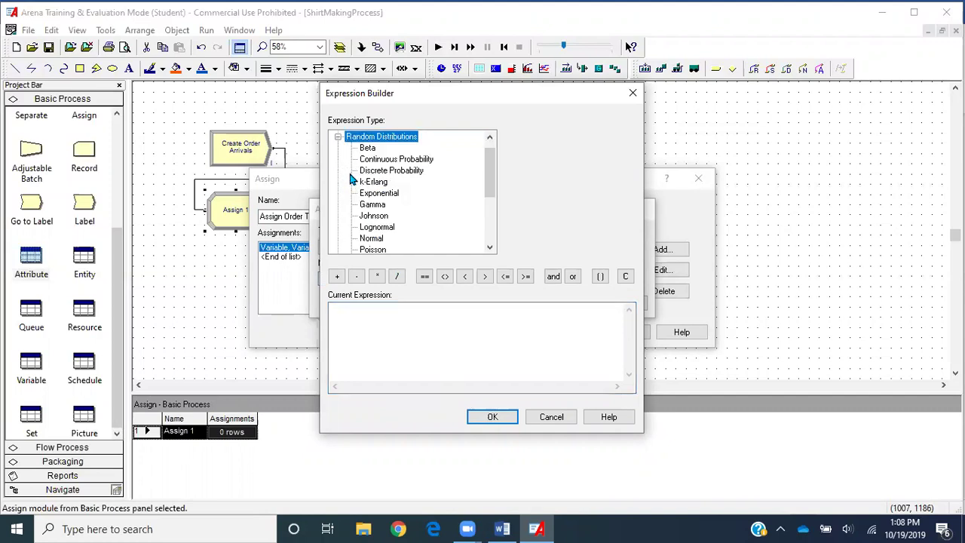
pyautogui.click(363, 173)
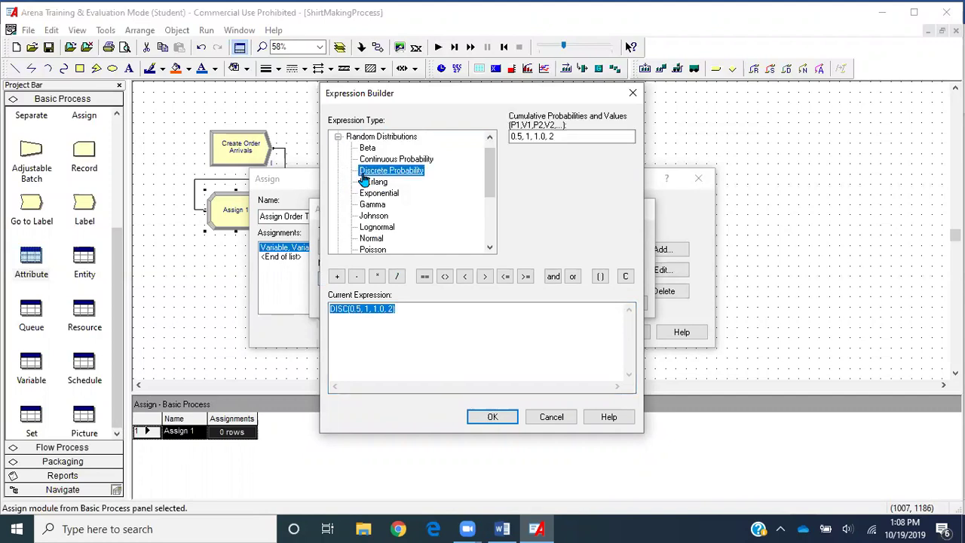
pyautogui.click(524, 136)
pyautogui.click(392, 173)
pyautogui.click(383, 349)
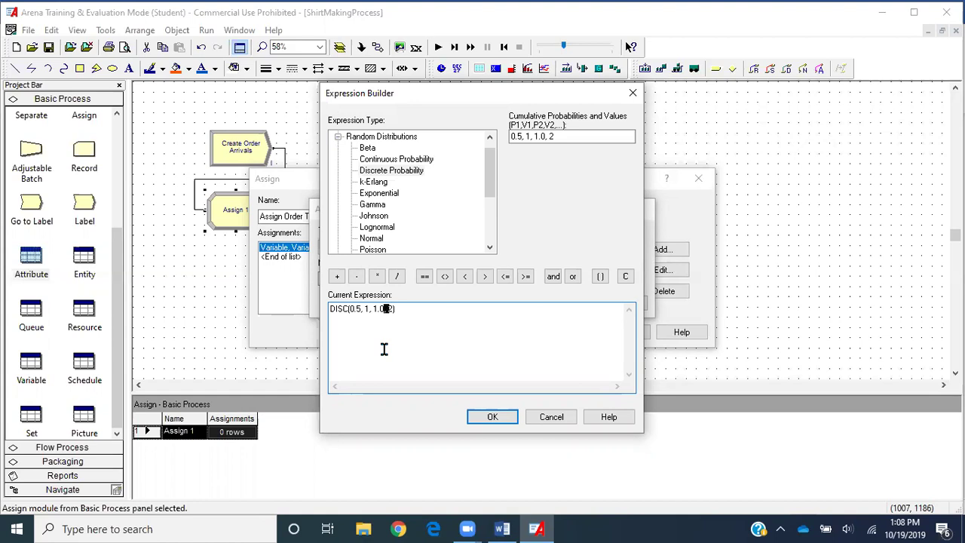
# - Change the expression to DISC(0.3, 1, 1.0, 2) and accept the myDesignSpec assignment
pyautogui.click(363, 308)
pyautogui.press('BackSpace')
pyautogui.write('3')
pyautogui.write(', 1')
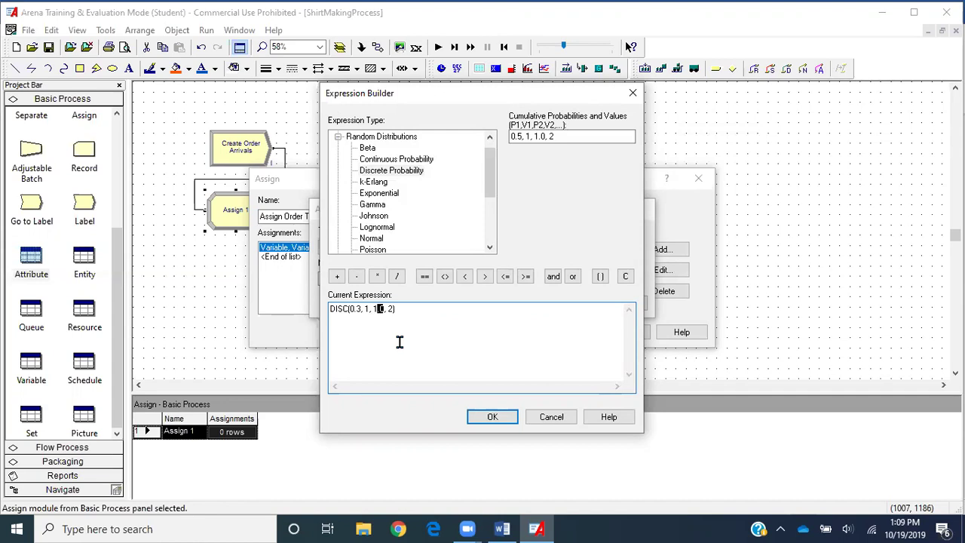
pyautogui.click(475, 419)
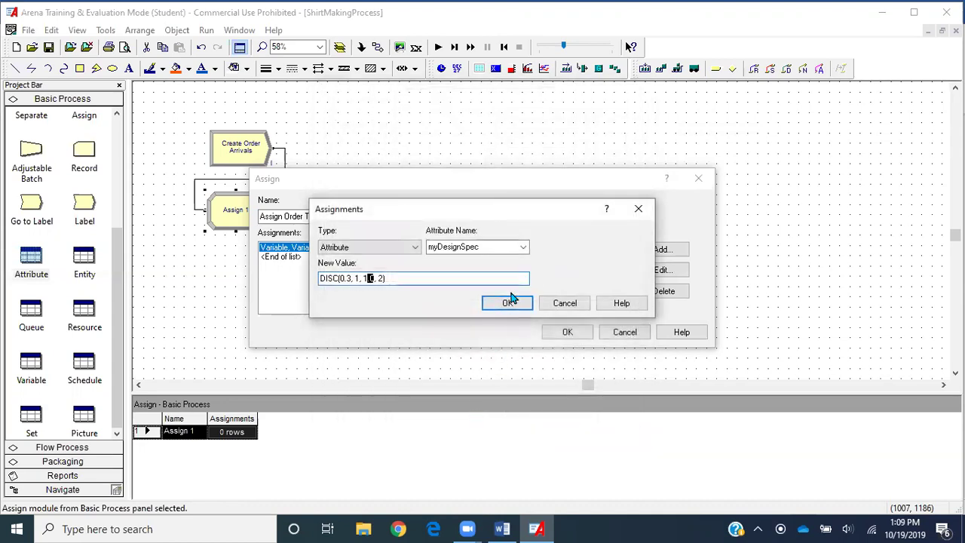
pyautogui.click(508, 302)
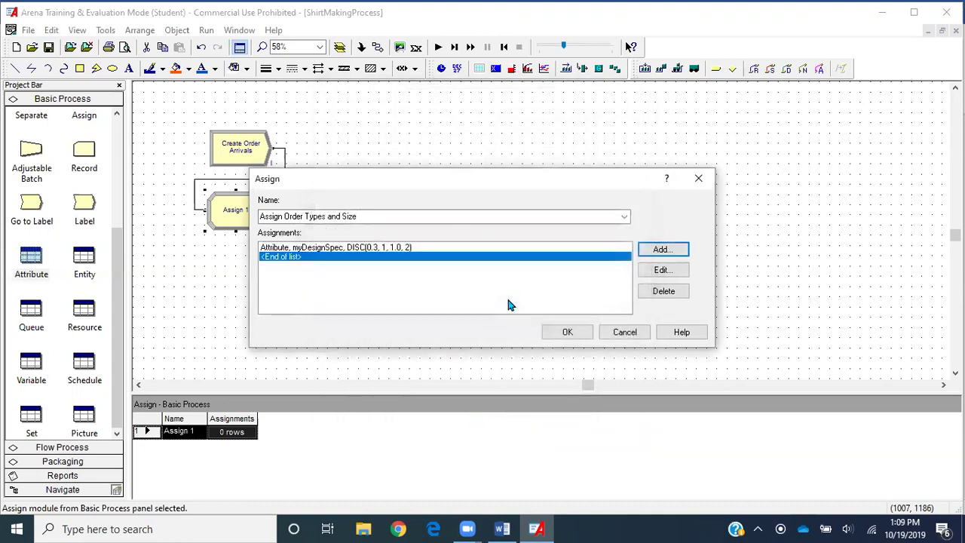
# - Add a second assignment of type Attribute for myOrderSize to the Assign module
pyautogui.click(663, 250)
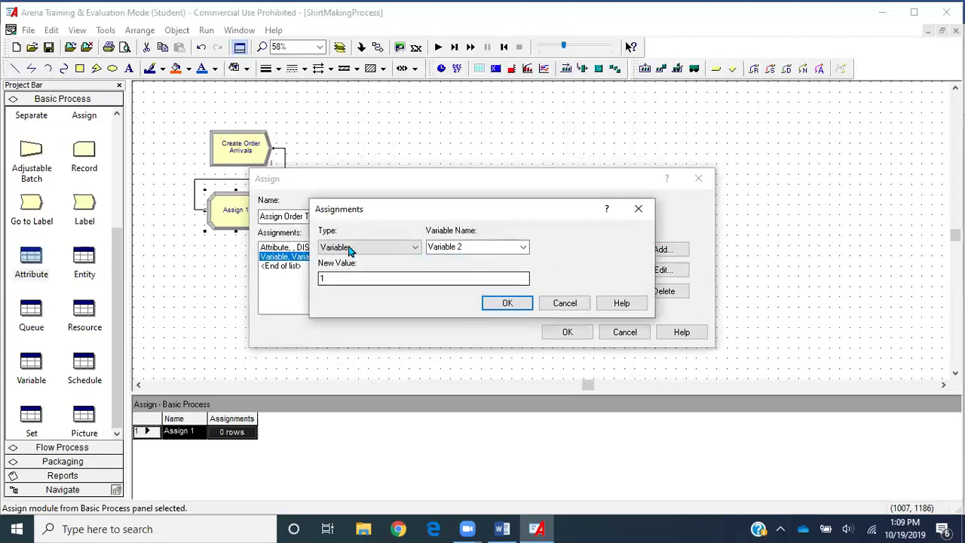
pyautogui.click(410, 248)
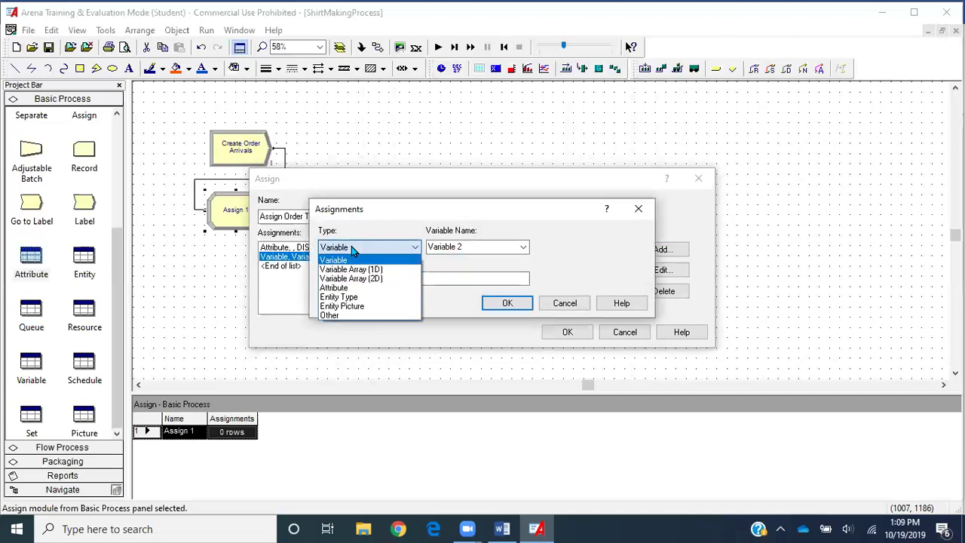
pyautogui.click(355, 289)
pyautogui.click(523, 247)
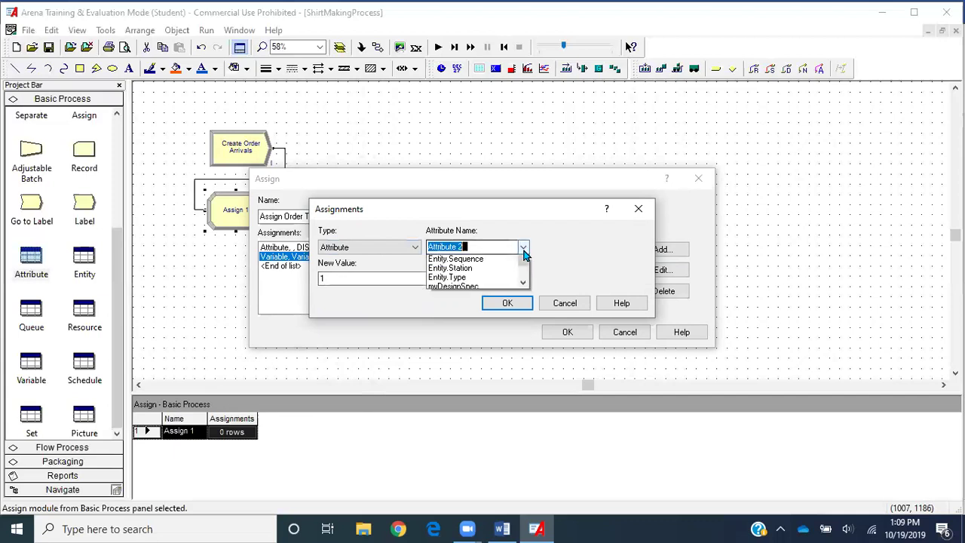
pyautogui.click(474, 323)
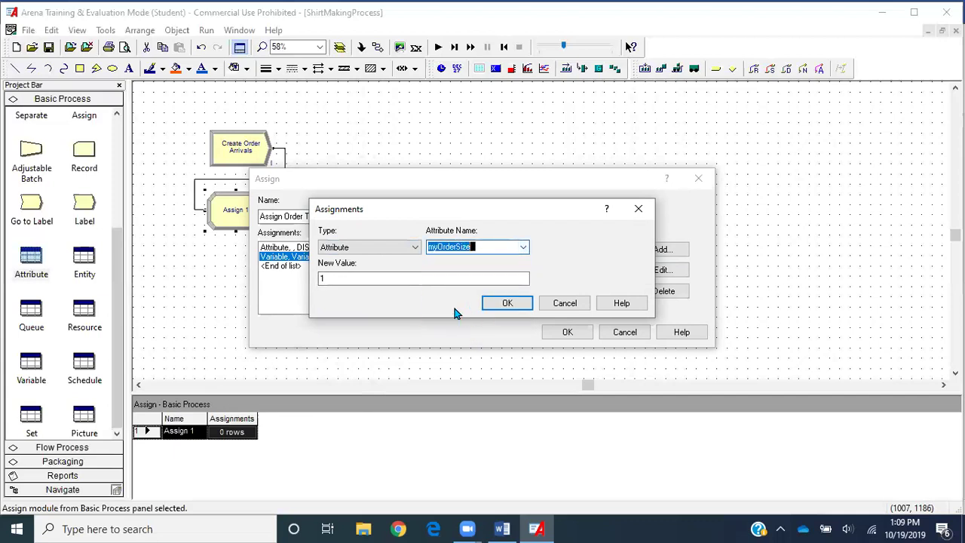
pyautogui.press('Tab')
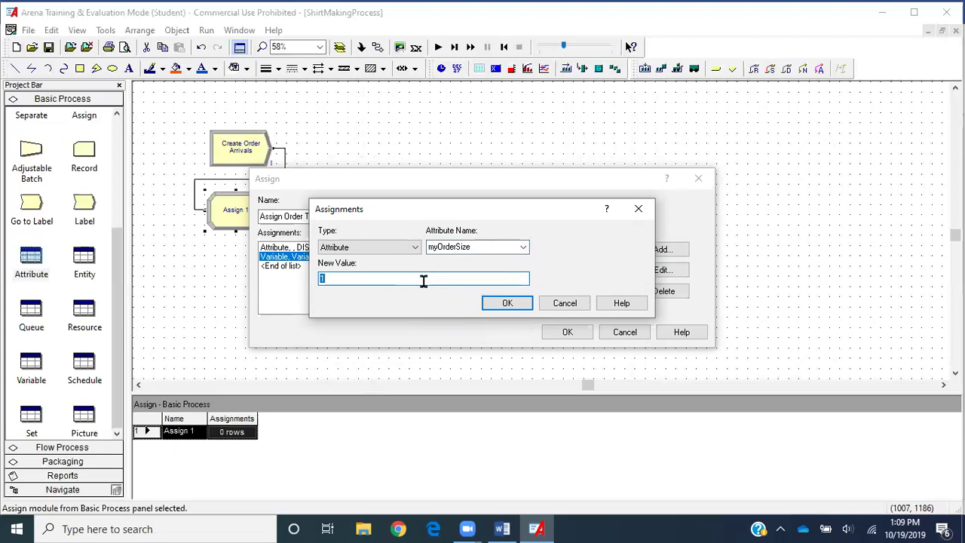
# - Set the new value of myOrderSize to DISC(0.75,3,1,5), checking the order size percentages in the Word worksheet, and accept the Assign module
pyautogui.write('DISC')
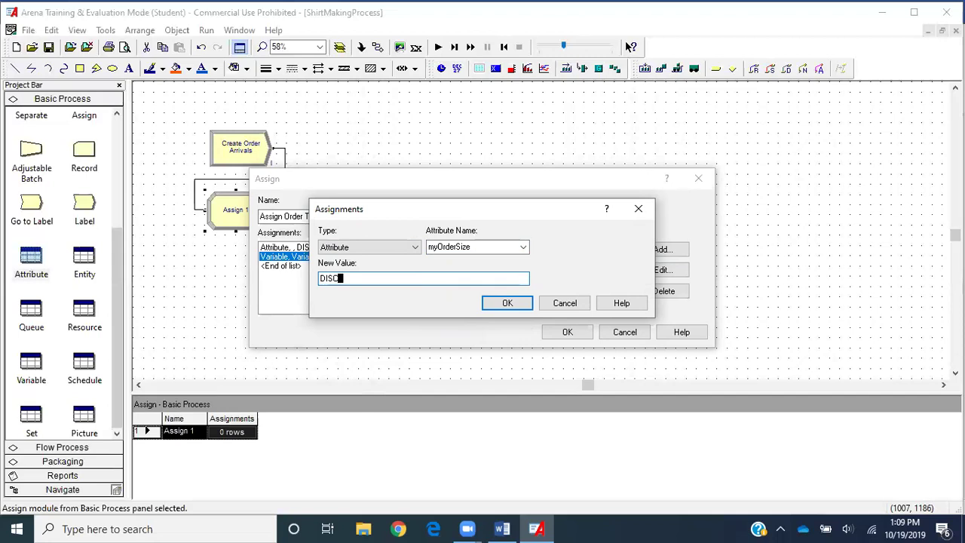
pyautogui.write('(')
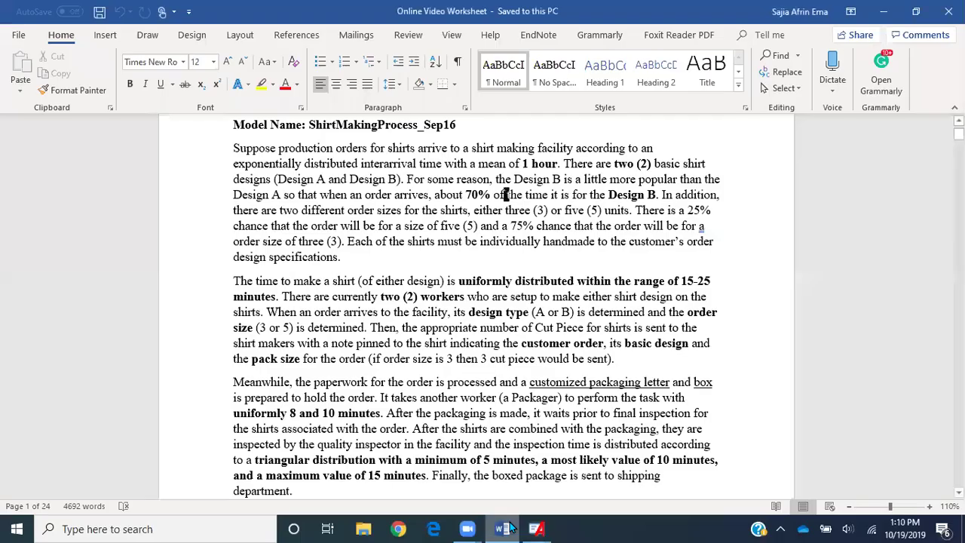
pyautogui.click(502, 528)
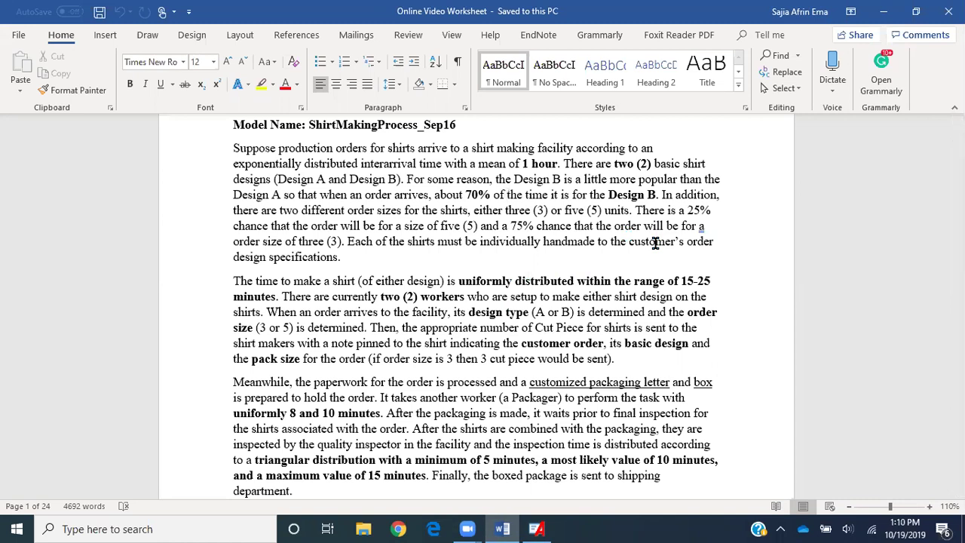
pyautogui.click(546, 530)
pyautogui.click(418, 278)
pyautogui.write('0')
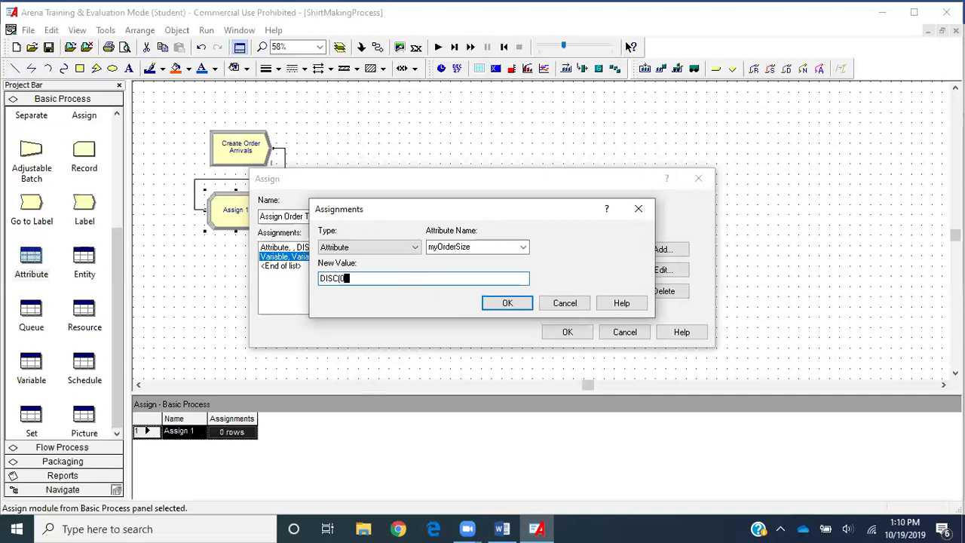
pyautogui.write('.75,3,1,5')
pyautogui.click(506, 303)
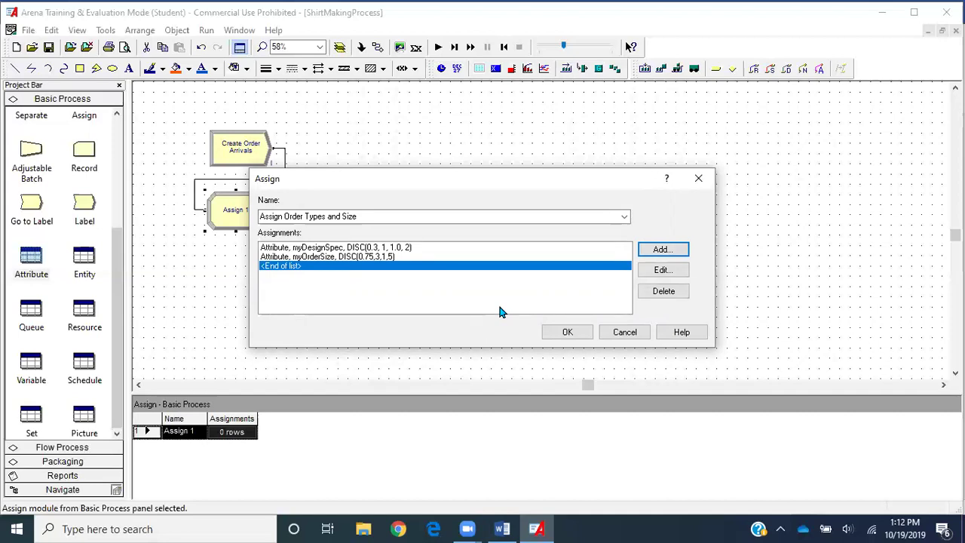
pyautogui.click(565, 332)
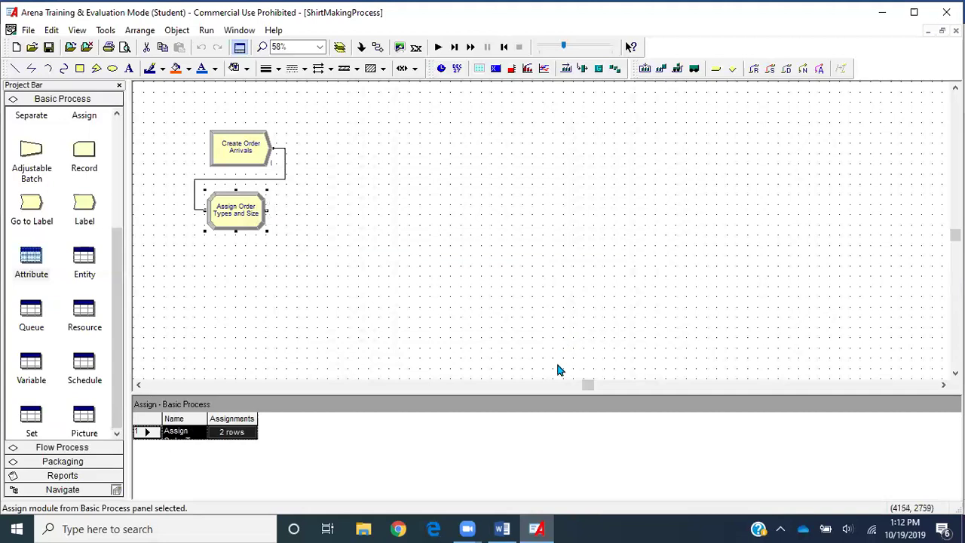
pyautogui.click(494, 290)
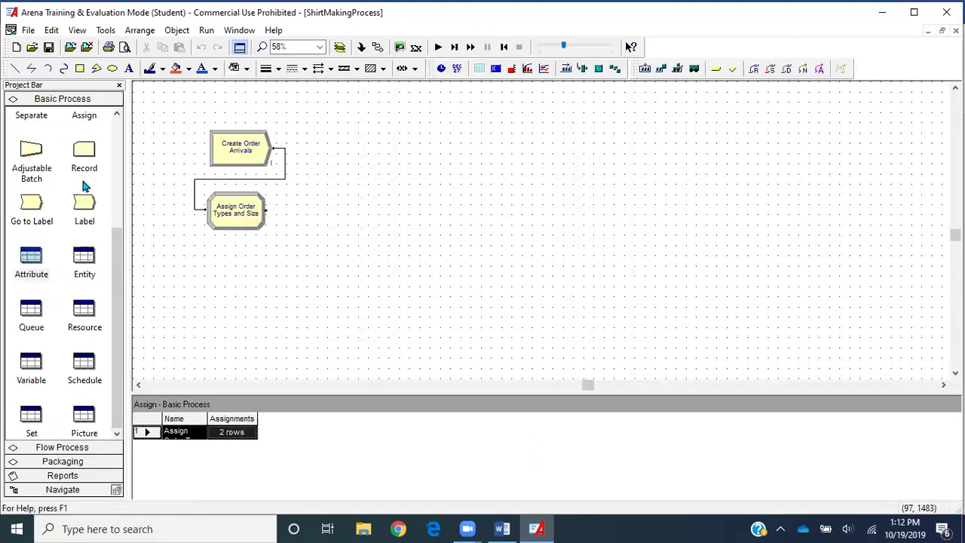
# - Place a Separate module below Assign Order Types and Size and connect the Assign module's exit to it
pyautogui.scroll(5, 84, 182)
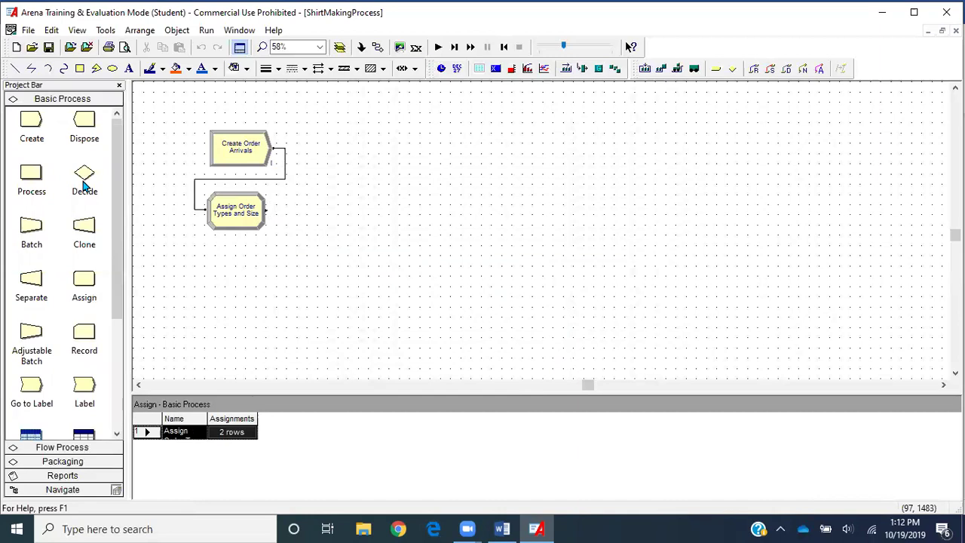
pyautogui.moveTo(35, 292); pyautogui.dragTo(206, 266)
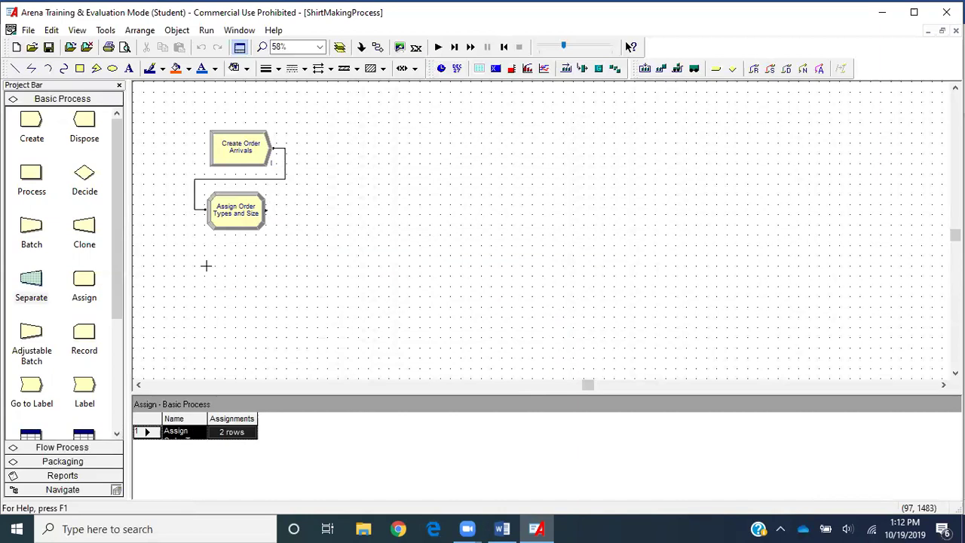
pyautogui.click(205, 266)
pyautogui.click(412, 268)
pyautogui.click(381, 55)
pyautogui.click(264, 209)
pyautogui.click(214, 261)
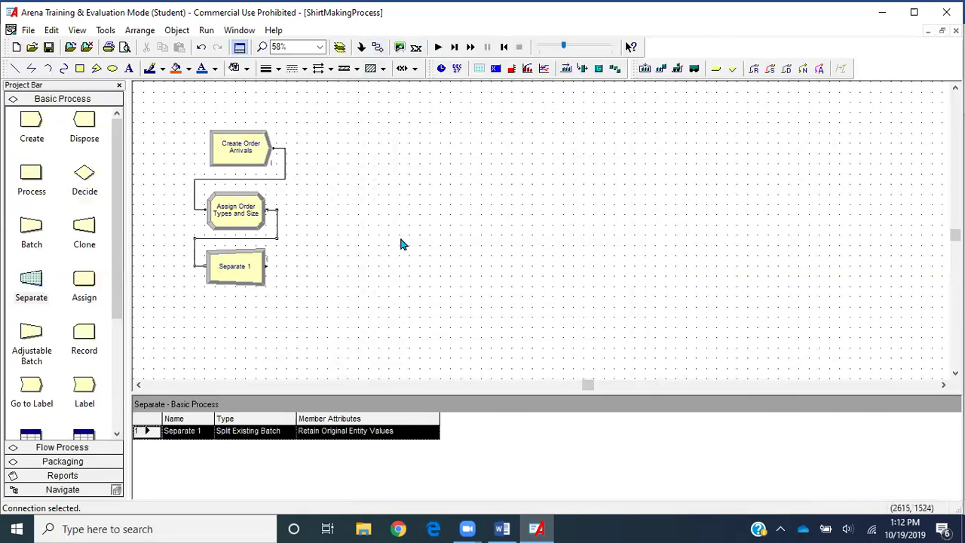
# - Switch to the Word worksheet, review the shirt-making time and workers paragraph, and make the word "Meanwhile," bold in the packaging paragraph
pyautogui.click(502, 528)
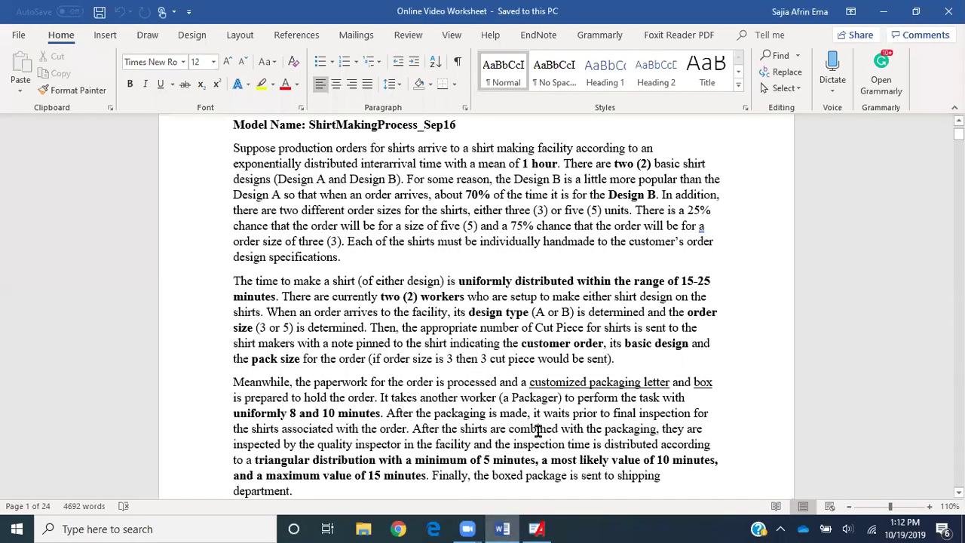
pyautogui.scroll(-2, 538, 430)
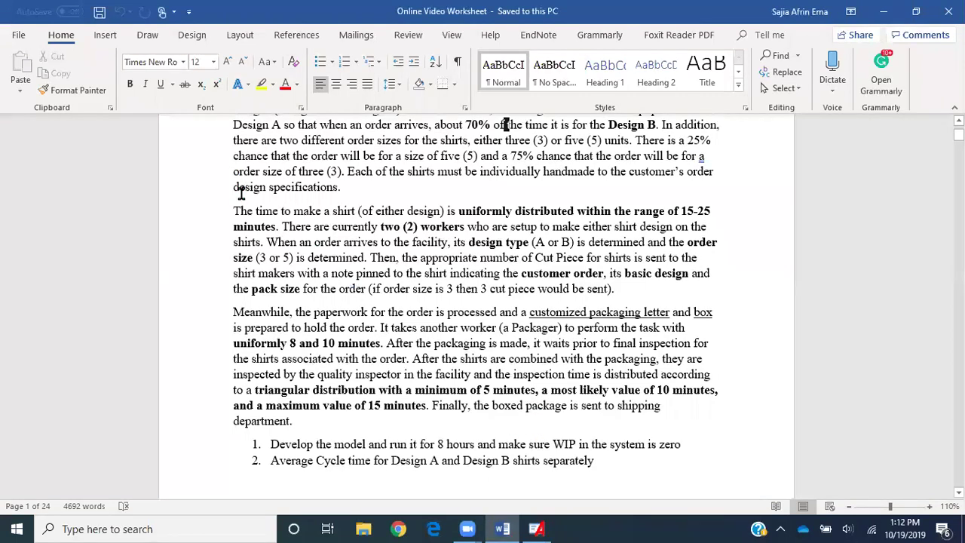
pyautogui.moveTo(234, 210); pyautogui.dragTo(571, 242)
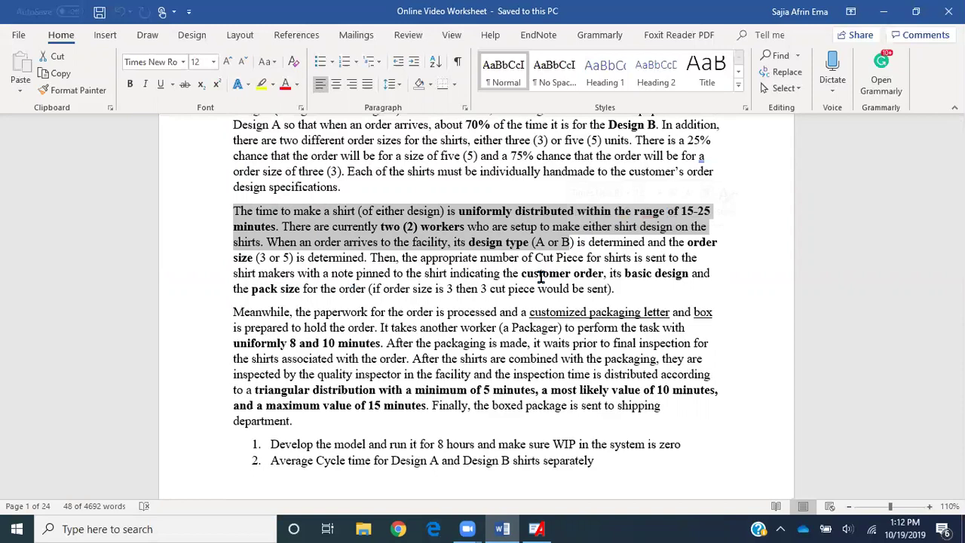
pyautogui.click(477, 273)
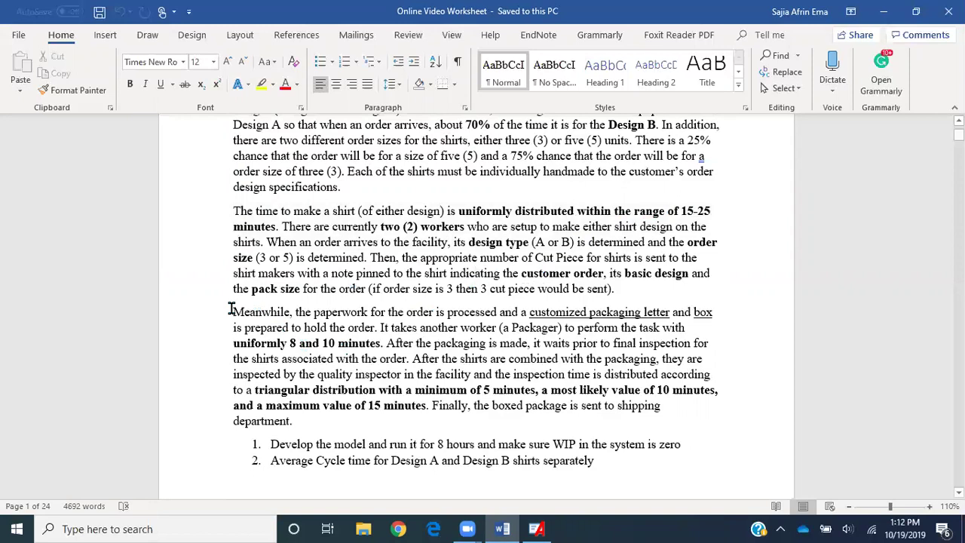
pyautogui.moveTo(235, 212); pyautogui.dragTo(636, 293)
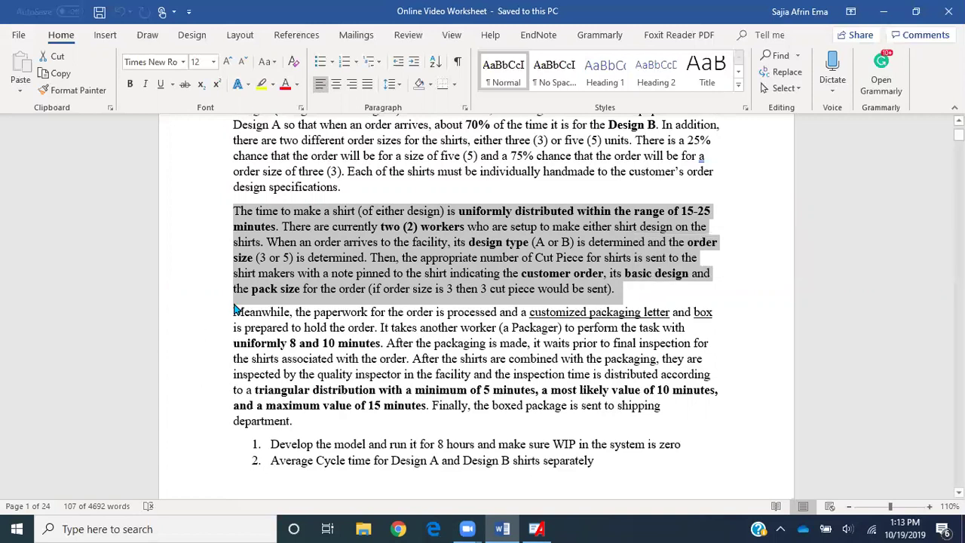
pyautogui.moveTo(248, 312); pyautogui.dragTo(294, 311)
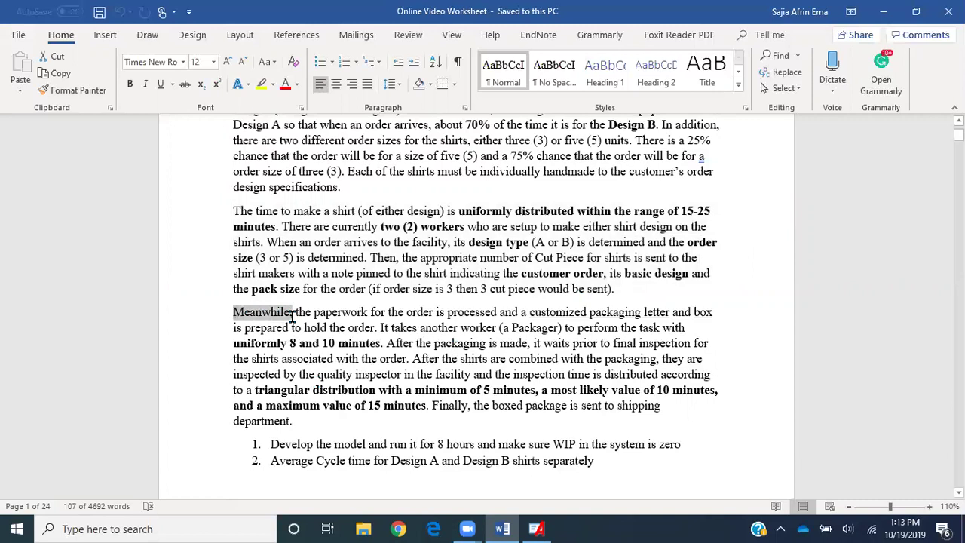
pyautogui.click(129, 89)
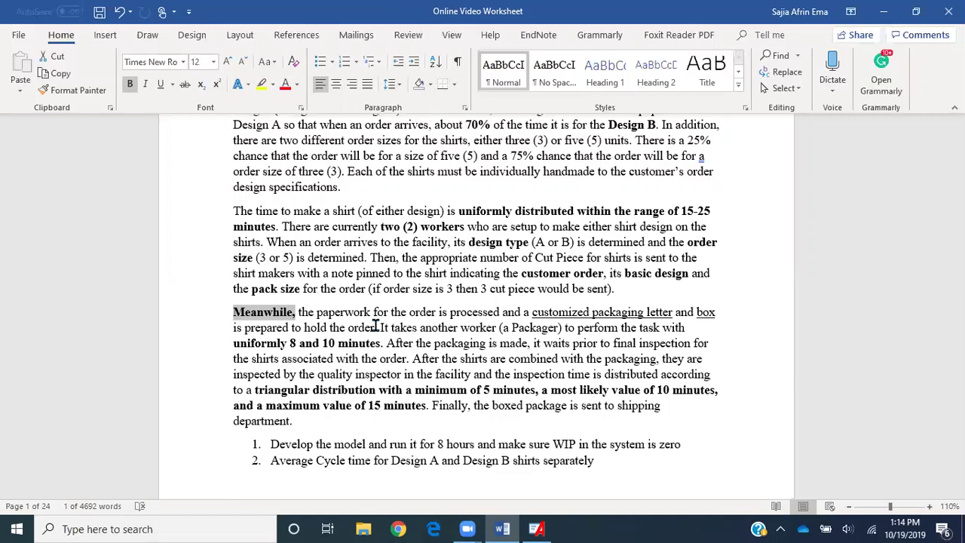
# - Return to Arena and rename the Separate module as Separate Order for Shirt Design and Packing
pyautogui.click(536, 529)
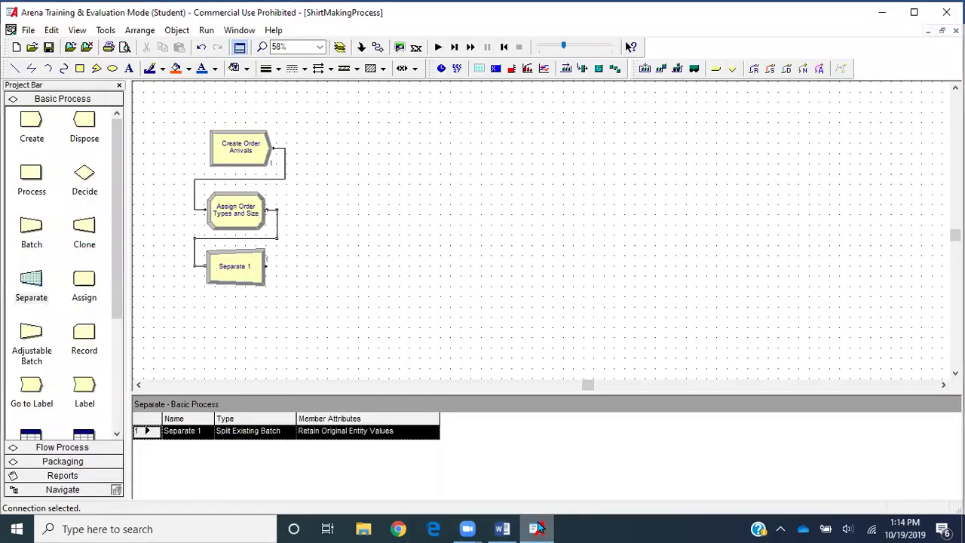
pyautogui.doubleClick(236, 275)
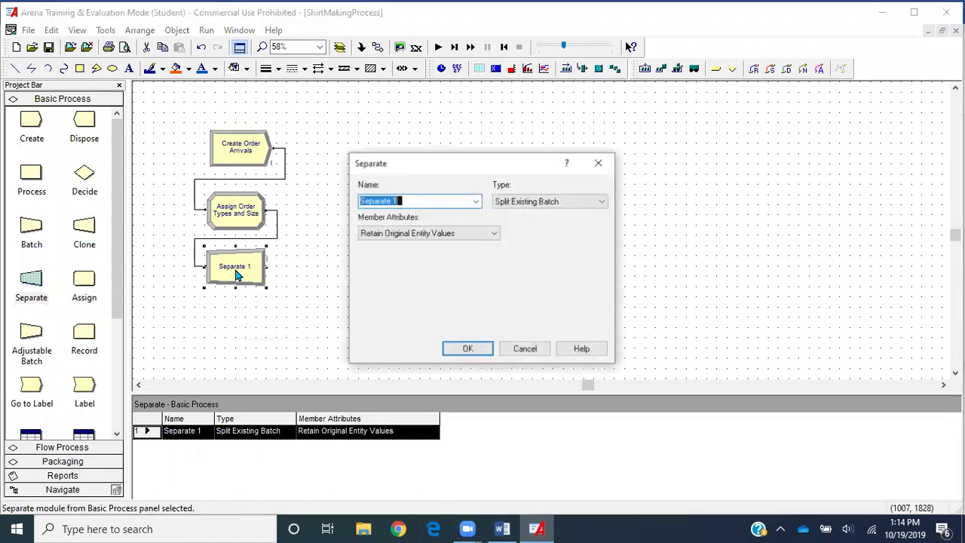
pyautogui.click(402, 201)
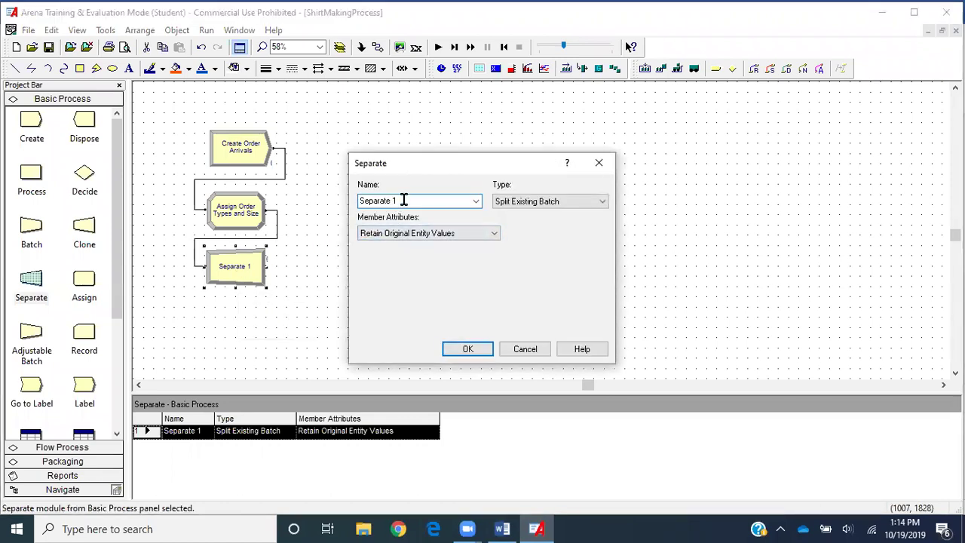
pyautogui.press('BackSpace')
pyautogui.write('Order for Shirt Design and Pac')
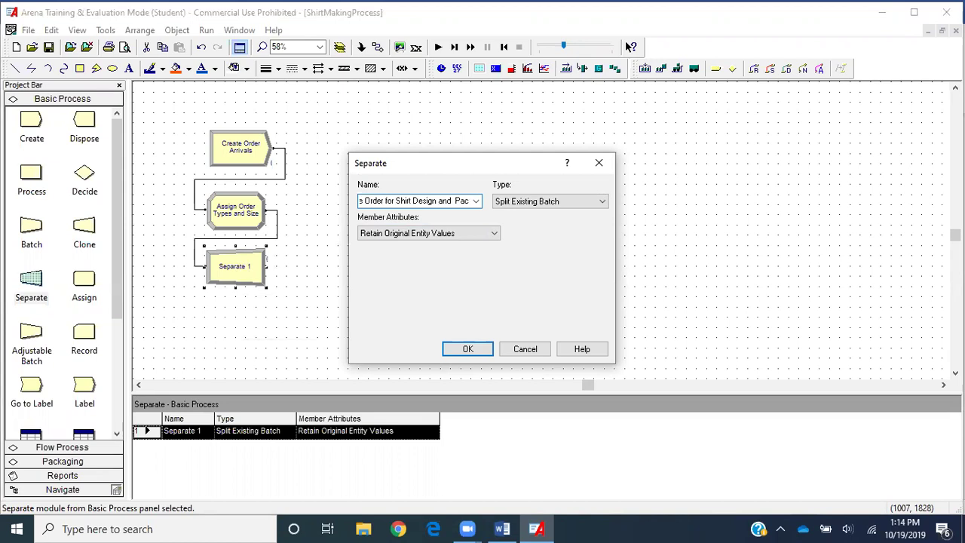
pyautogui.write('king')
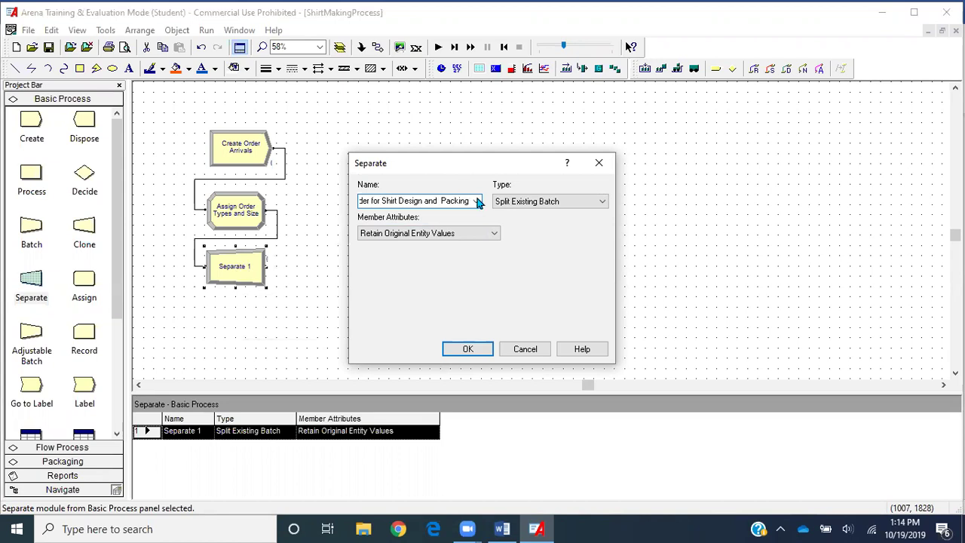
# - Set the Separate module's type to Duplicate Original and its percent cost to duplicates to 0
pyautogui.click(515, 209)
pyautogui.click(524, 223)
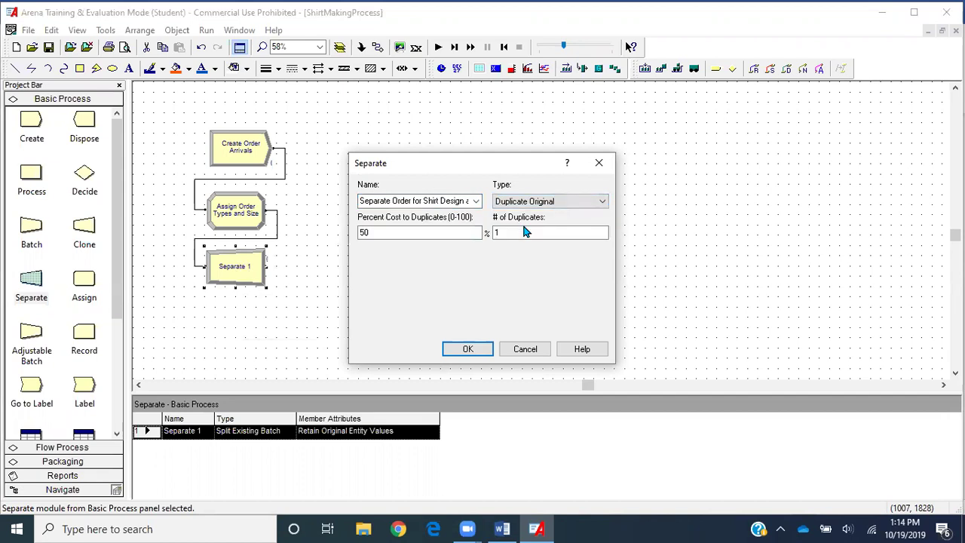
pyautogui.click(457, 232)
pyautogui.hotkey('shift', 'Left')
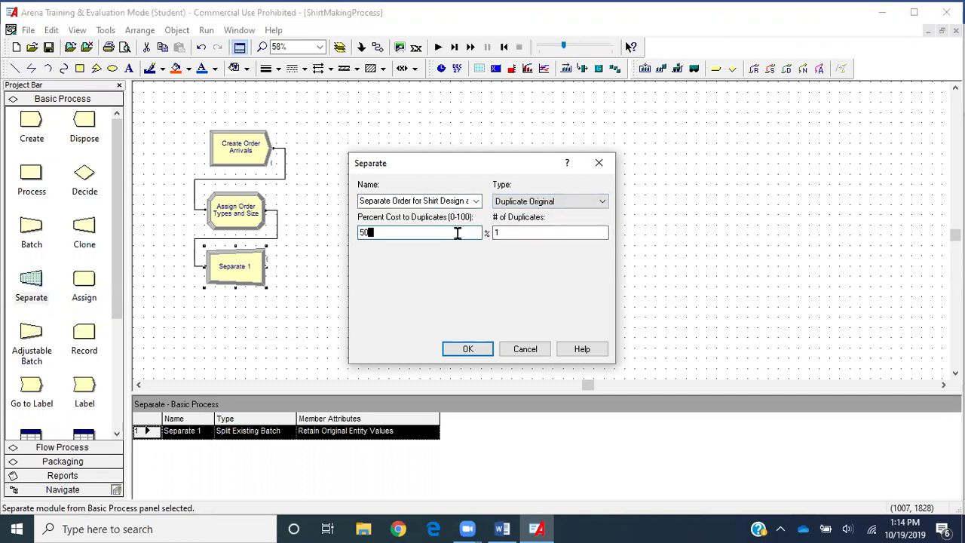
pyautogui.hotkey('shift', 'Left')
pyautogui.write('0')
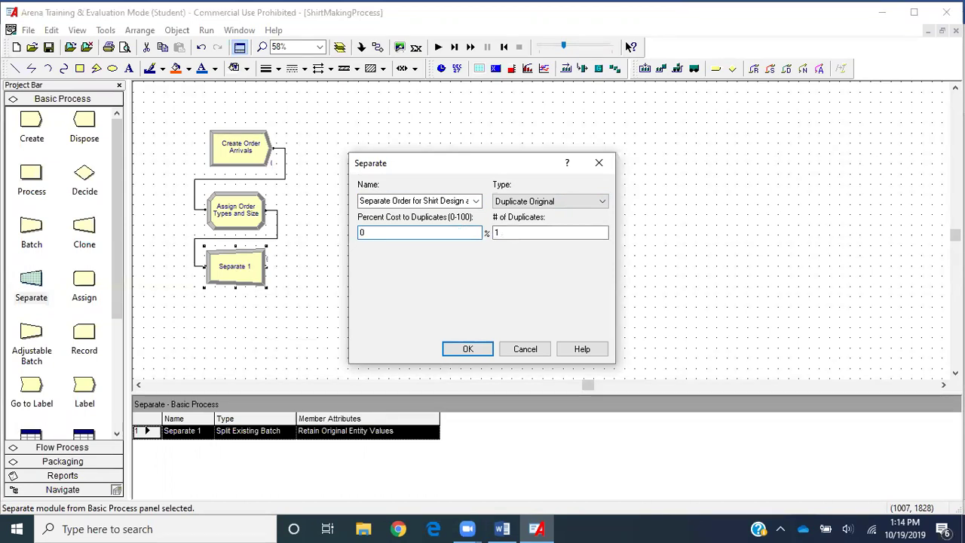
# - Set the number of duplicates to the myOrderSize attribute using the Expression Builder, and accept the Separate module
pyautogui.doubleClick(550, 231)
pyautogui.rightClick(551, 231)
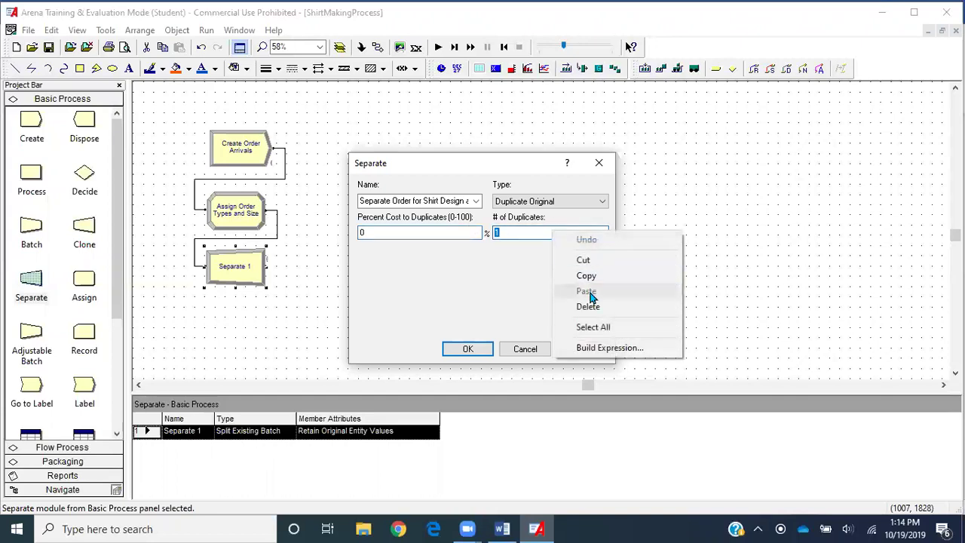
pyautogui.click(596, 349)
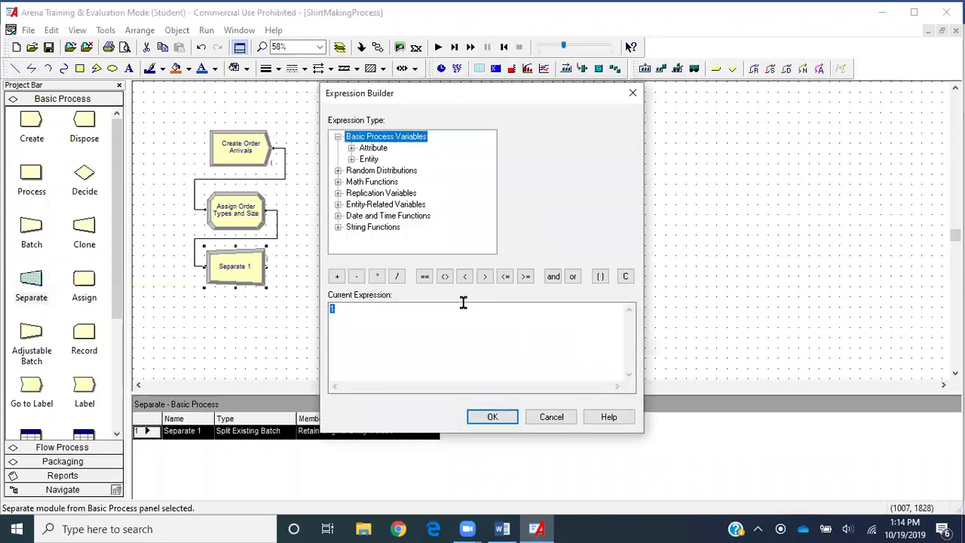
pyautogui.press('BackSpace')
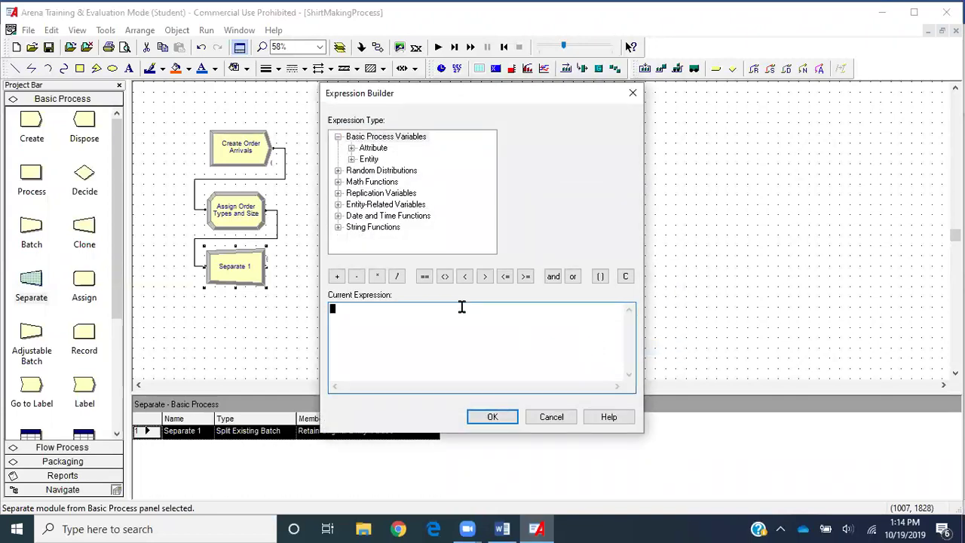
pyautogui.click(352, 149)
pyautogui.click(381, 159)
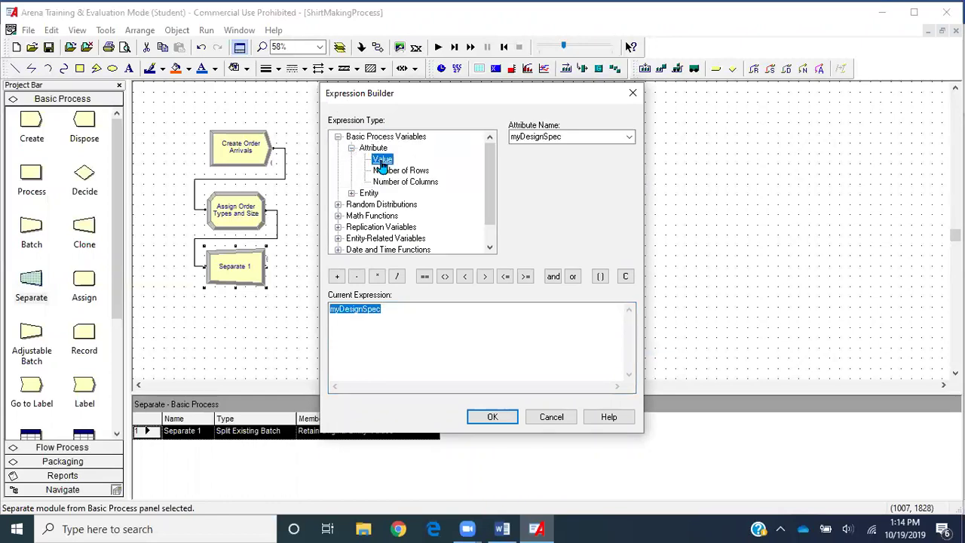
pyautogui.click(628, 137)
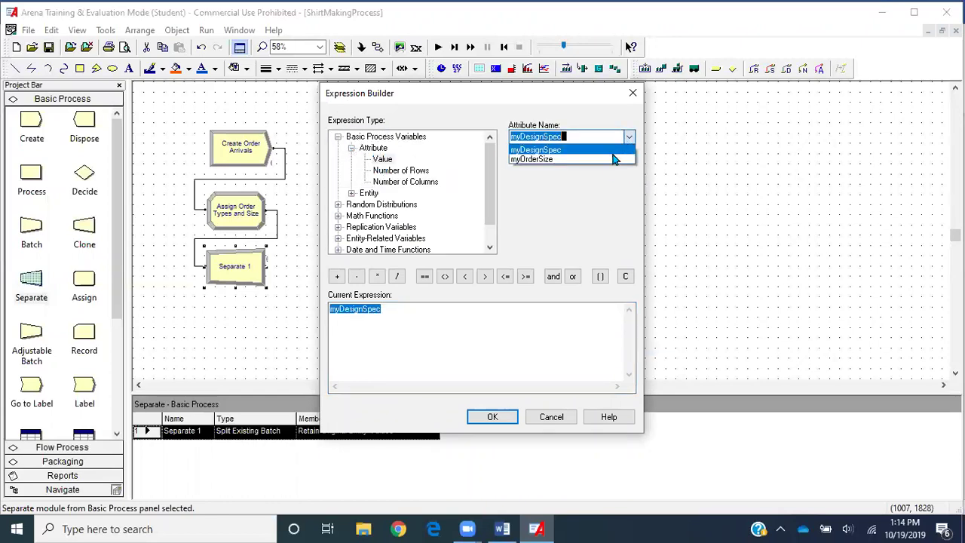
pyautogui.click(610, 158)
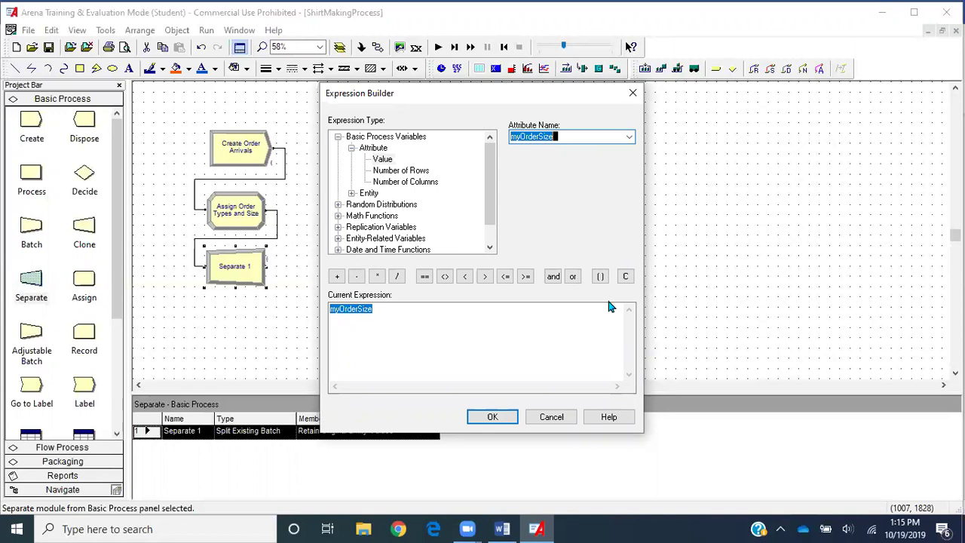
pyautogui.click(494, 419)
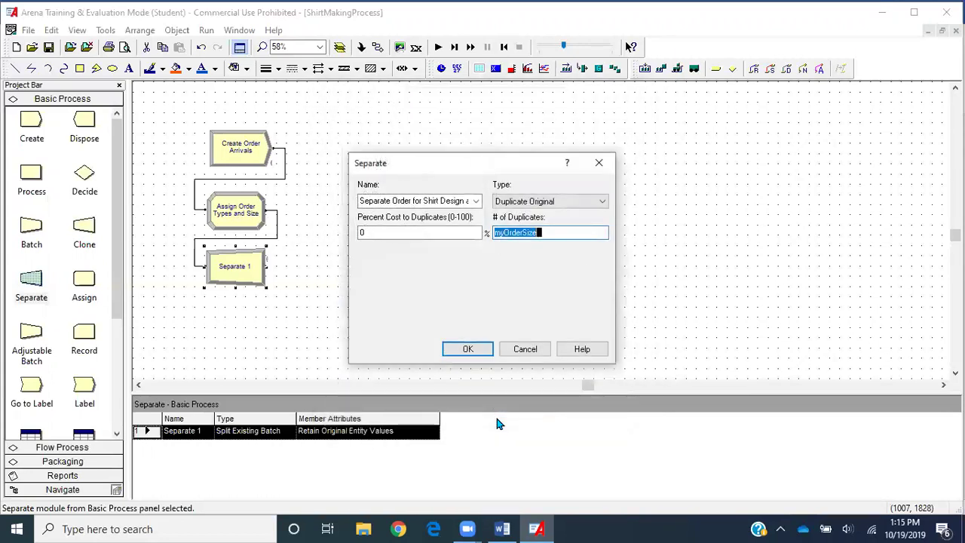
pyautogui.click(483, 348)
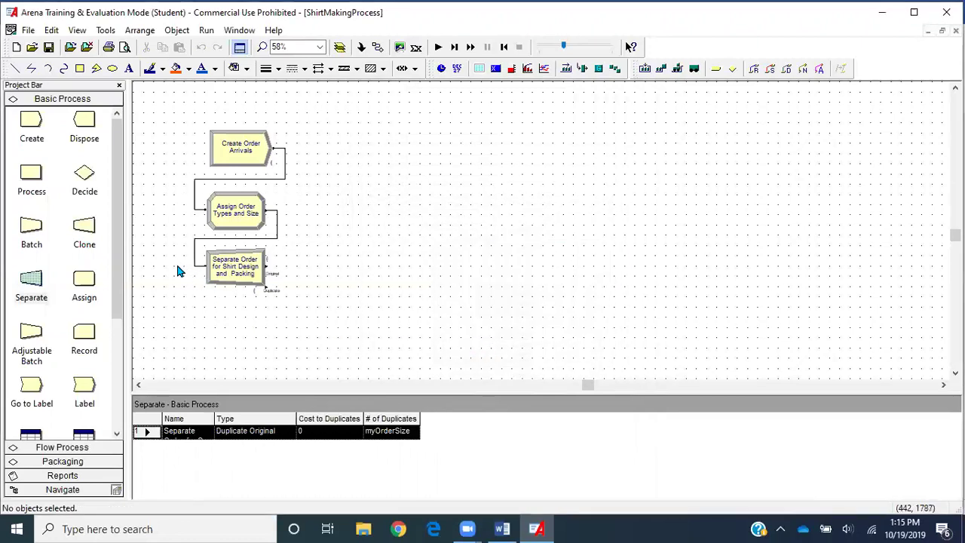
# - Examine the Original and Duplicate exit points of the Separate module up close, then return to the whole model
pyautogui.press('+')
pyautogui.press('+')
pyautogui.click(141, 386)
pyautogui.click(141, 386)
pyautogui.scroll(-1, 503, 311)
pyautogui.press('+')
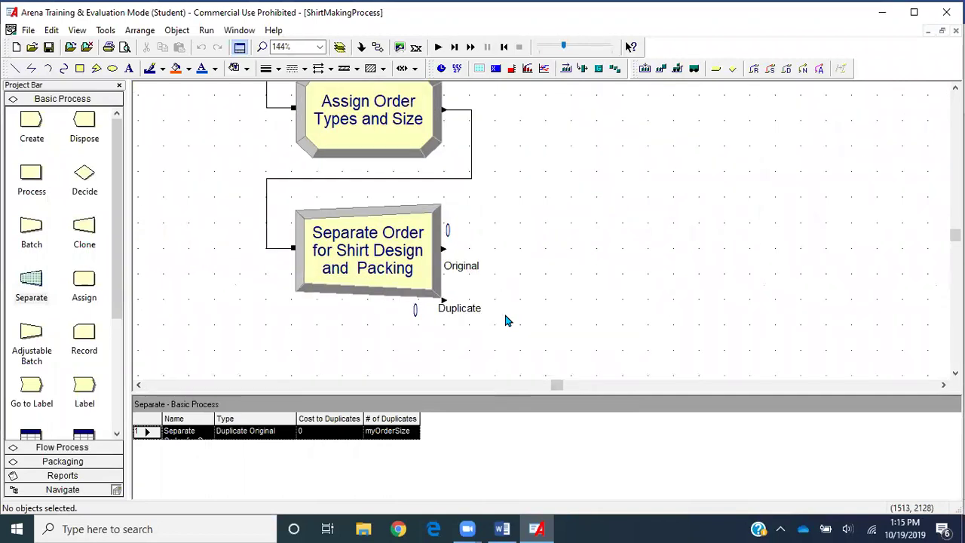
pyautogui.press('+')
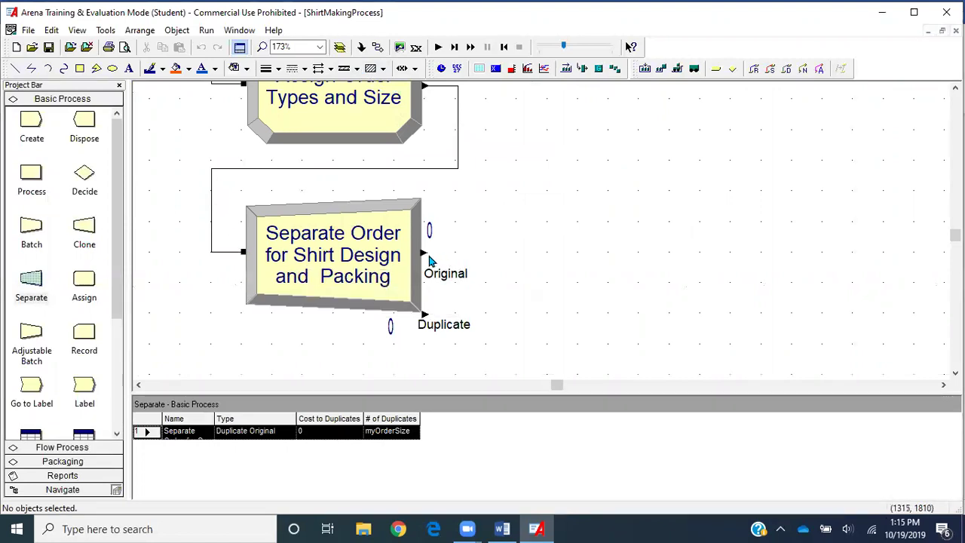
pyautogui.press('-')
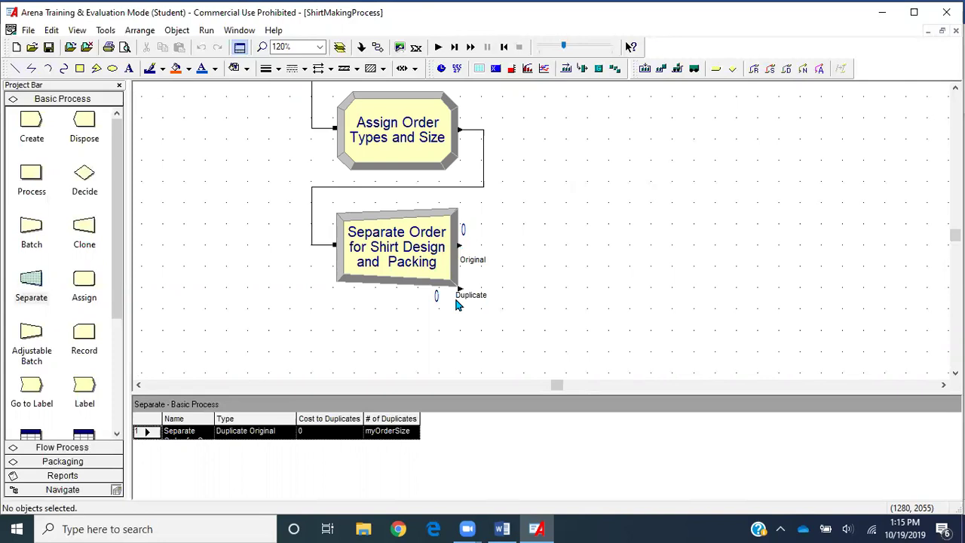
pyautogui.press('-')
pyautogui.press('-')
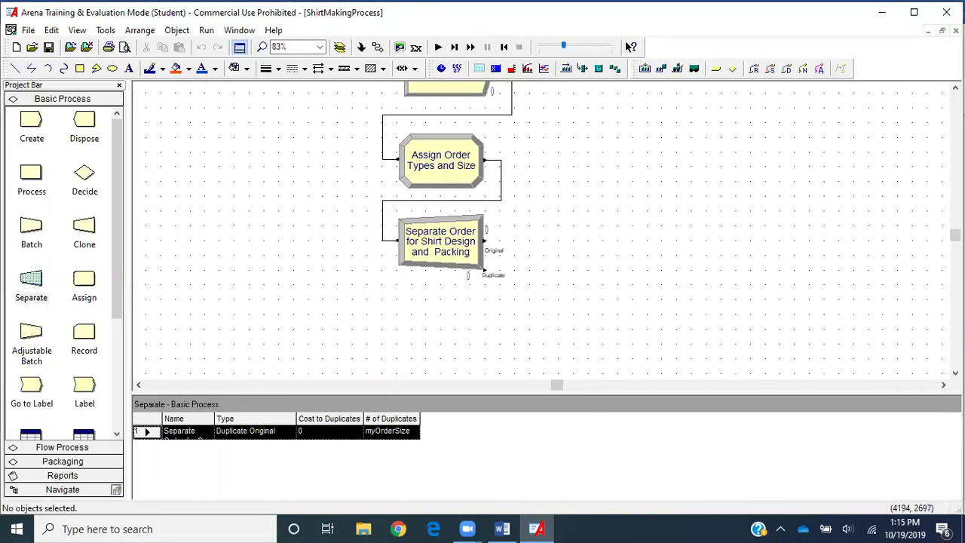
pyautogui.hscroll(2, 543, 234)
pyautogui.press('-')
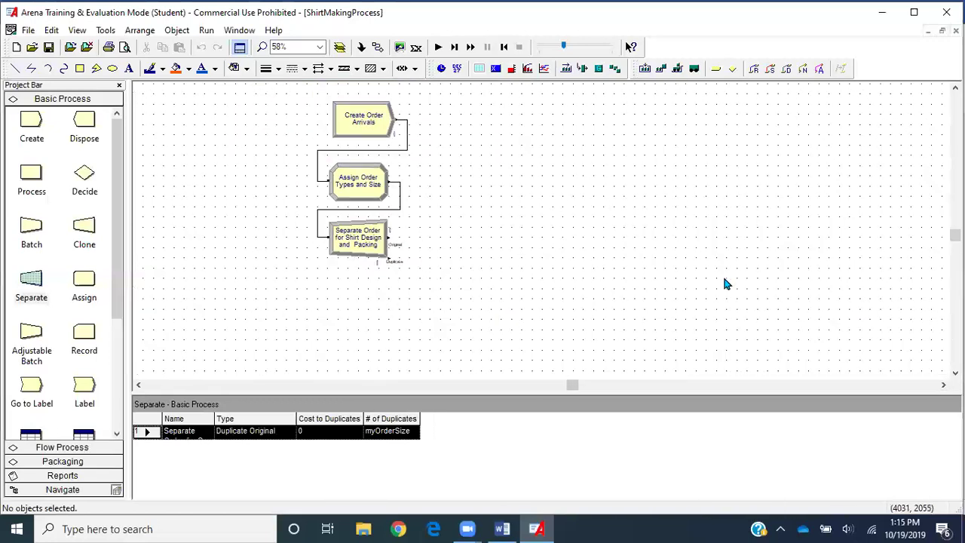
# - Draw a wide rectangular box to the right of the flowchart modules and fill it with white
pyautogui.click(79, 68)
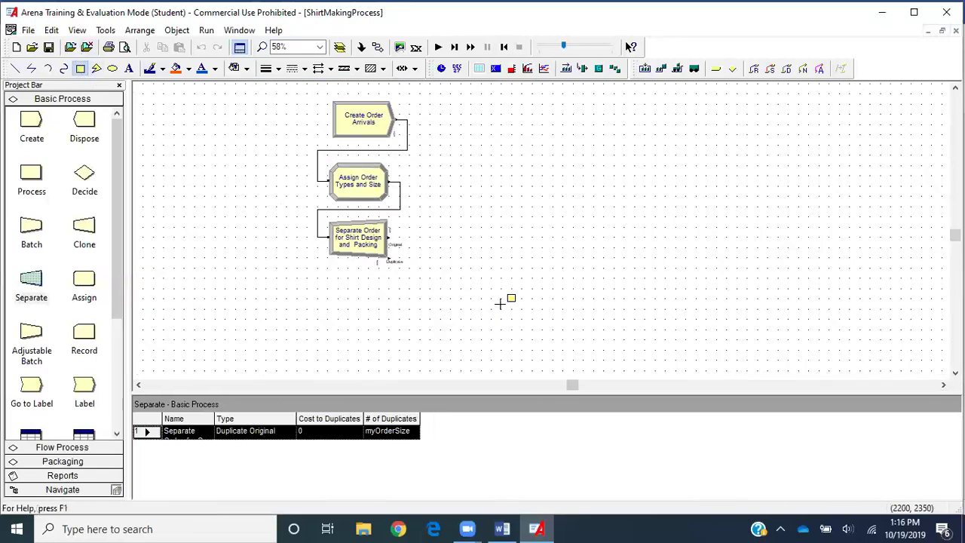
pyautogui.click(491, 128)
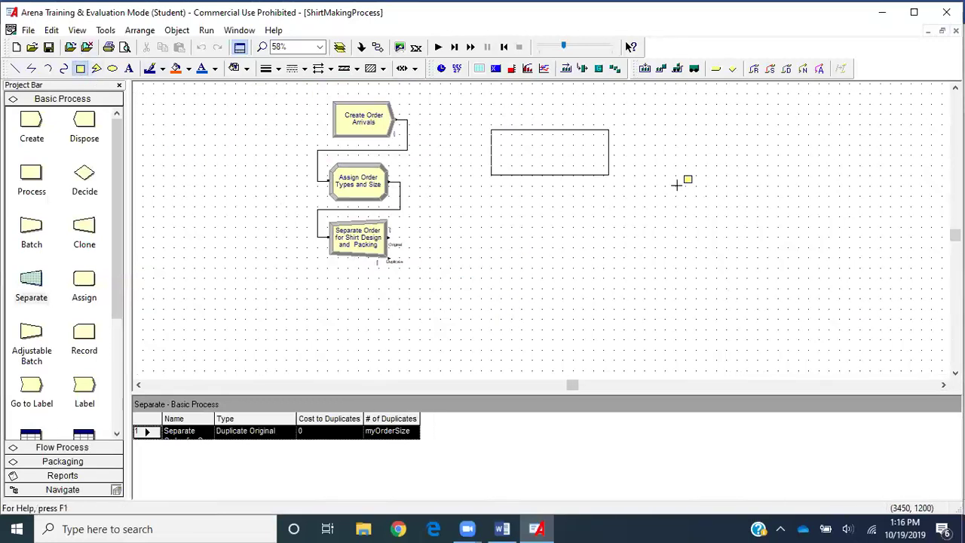
pyautogui.click(804, 207)
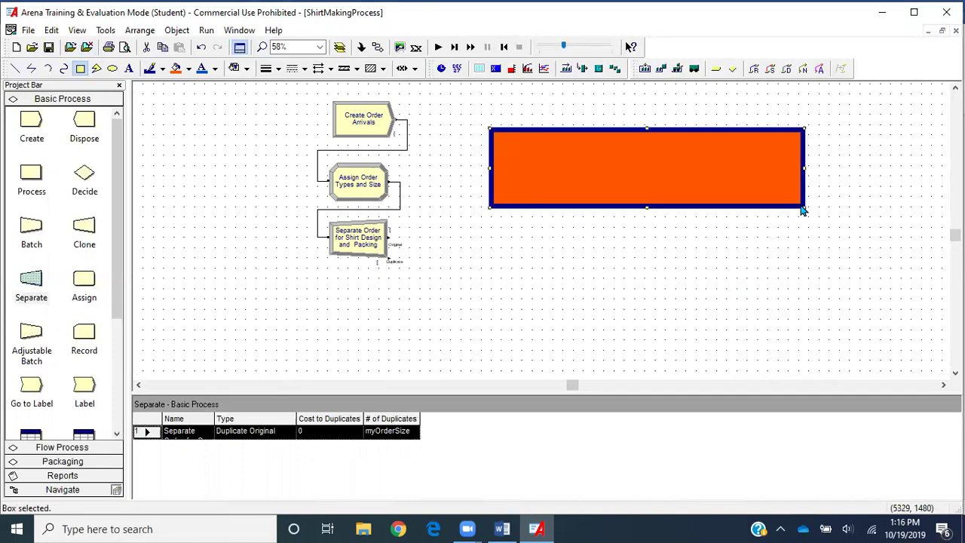
pyautogui.click(189, 69)
pyautogui.click(200, 119)
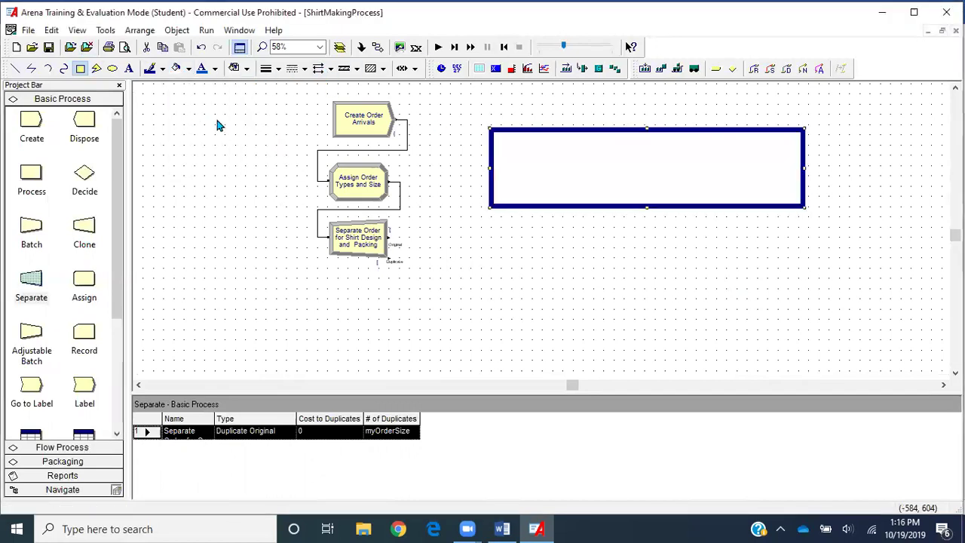
# - Add the text label "Packing Unit" and place it just above the white rectangular box
pyautogui.click(129, 69)
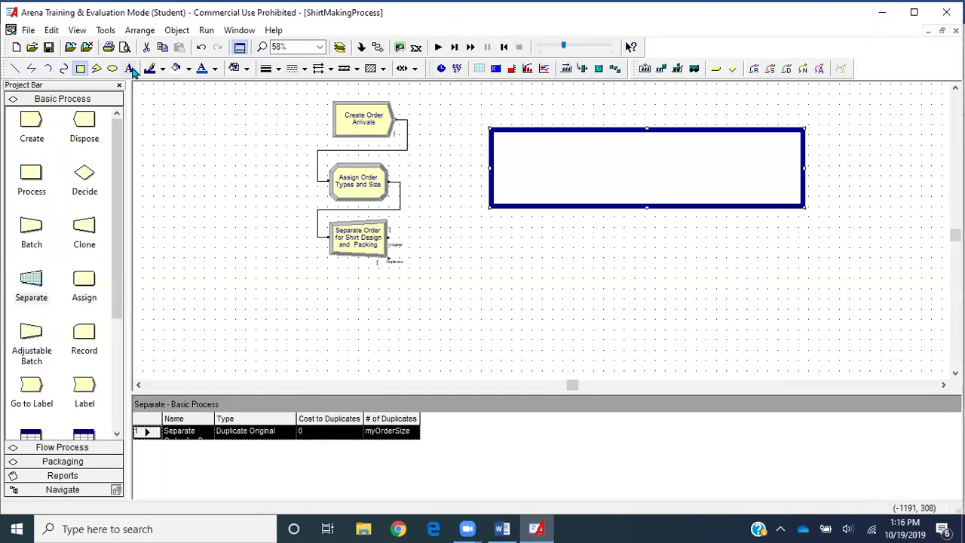
pyautogui.click(617, 103)
pyautogui.write('Packing Un')
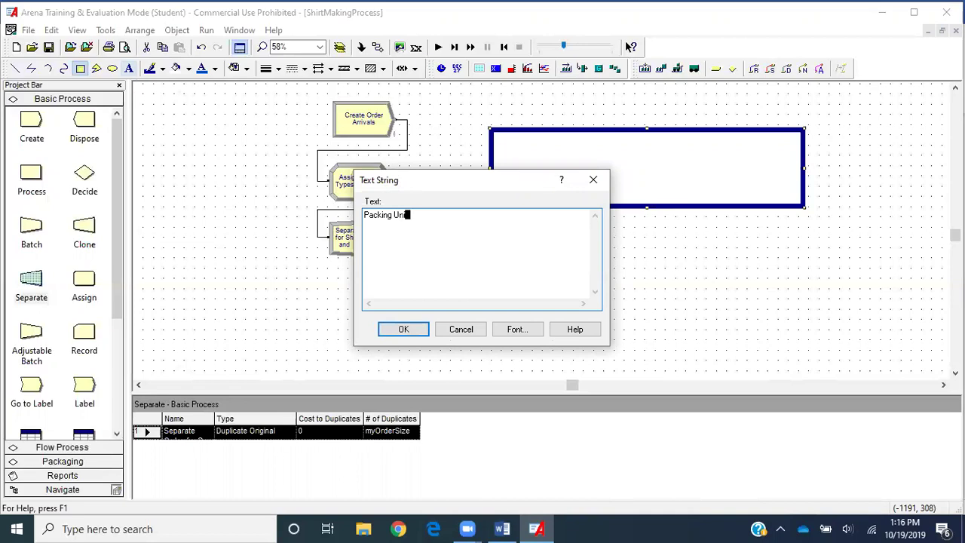
pyautogui.press('Return')
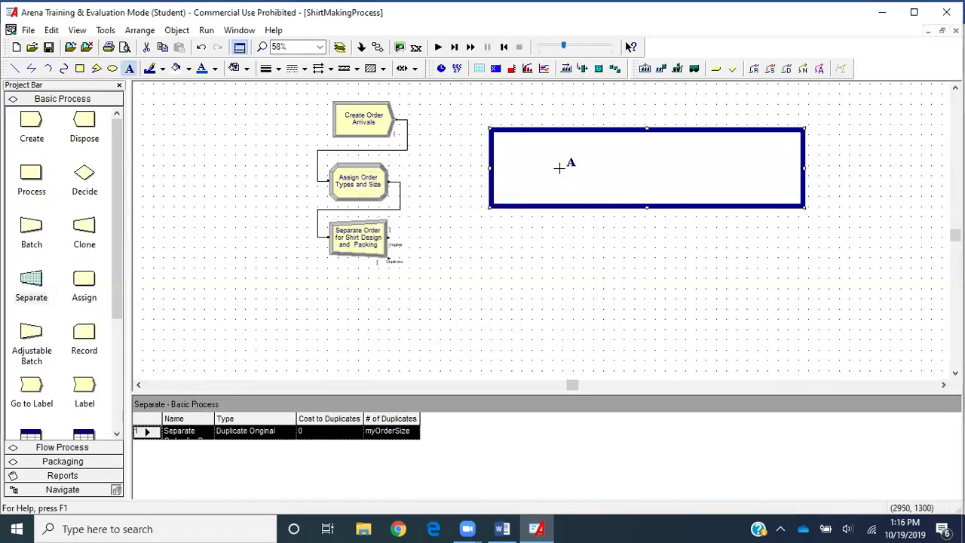
pyautogui.click(616, 145)
pyautogui.moveTo(618, 146); pyautogui.dragTo(623, 125)
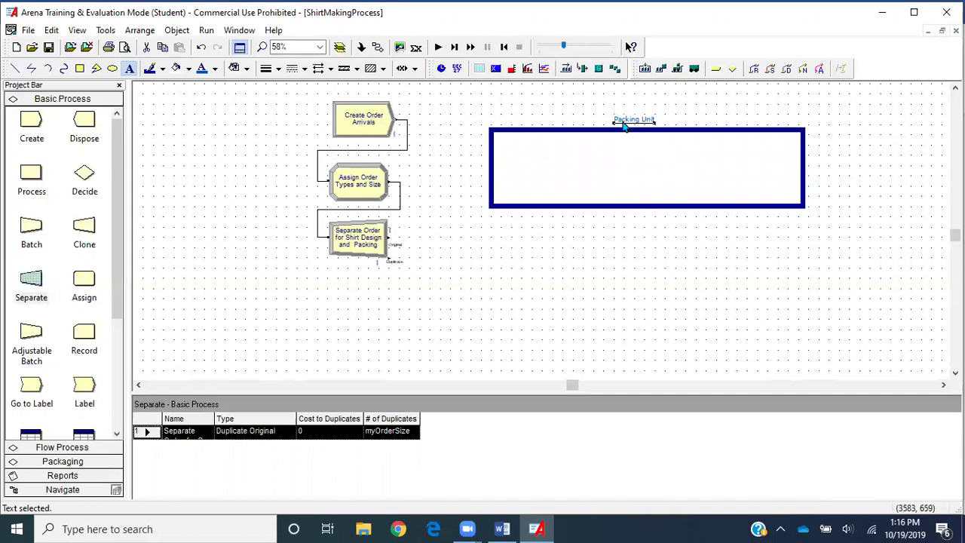
# - Enlarge the font of the "Packing Unit" label
pyautogui.doubleClick(623, 126)
pyautogui.click(516, 329)
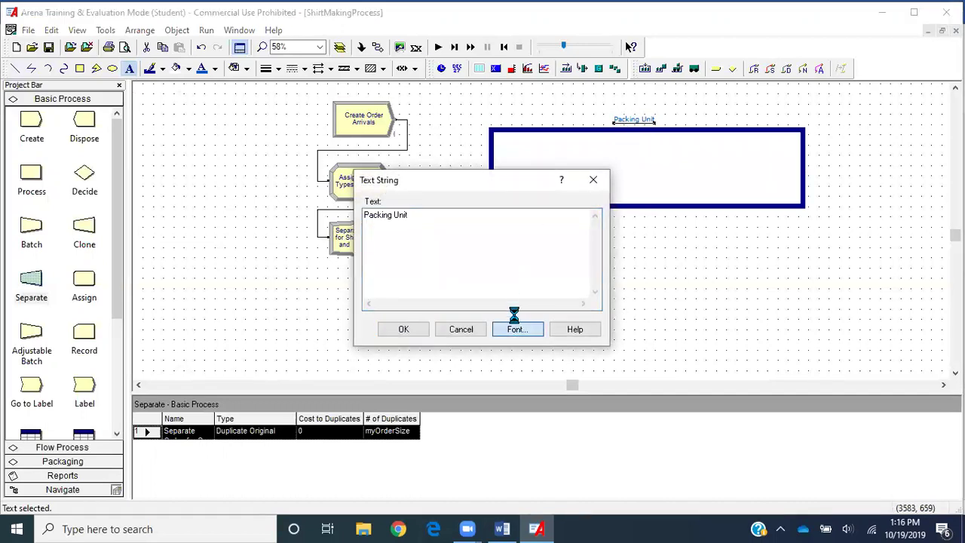
pyautogui.click(537, 231)
pyautogui.click(598, 181)
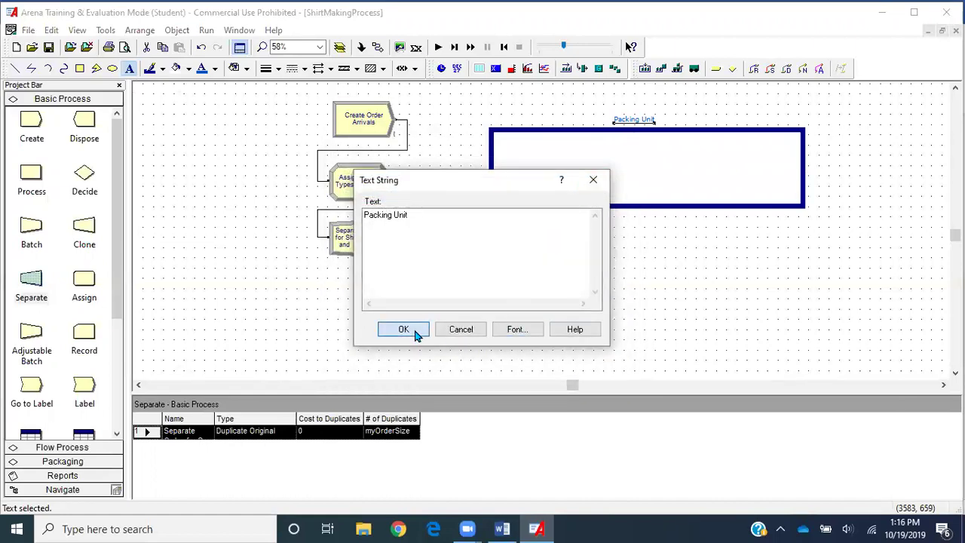
pyautogui.click(404, 329)
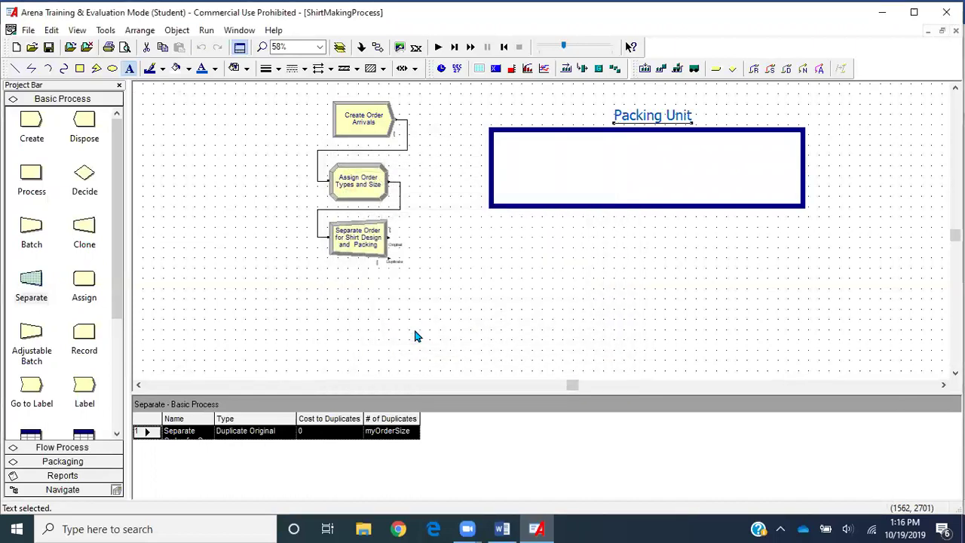
# - Copy the Packing Unit box together with its label and paste the copy directly below the original
pyautogui.click(553, 132)
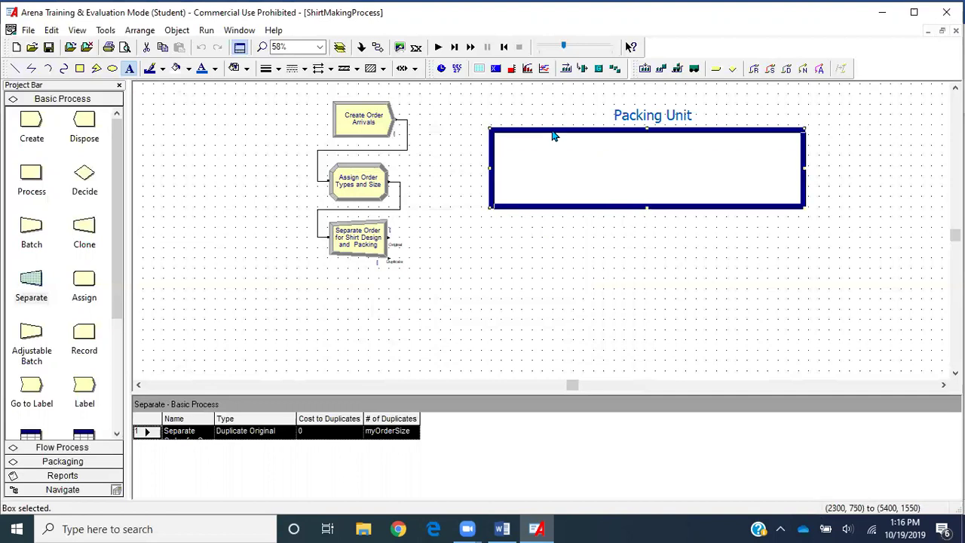
pyautogui.click(618, 119)
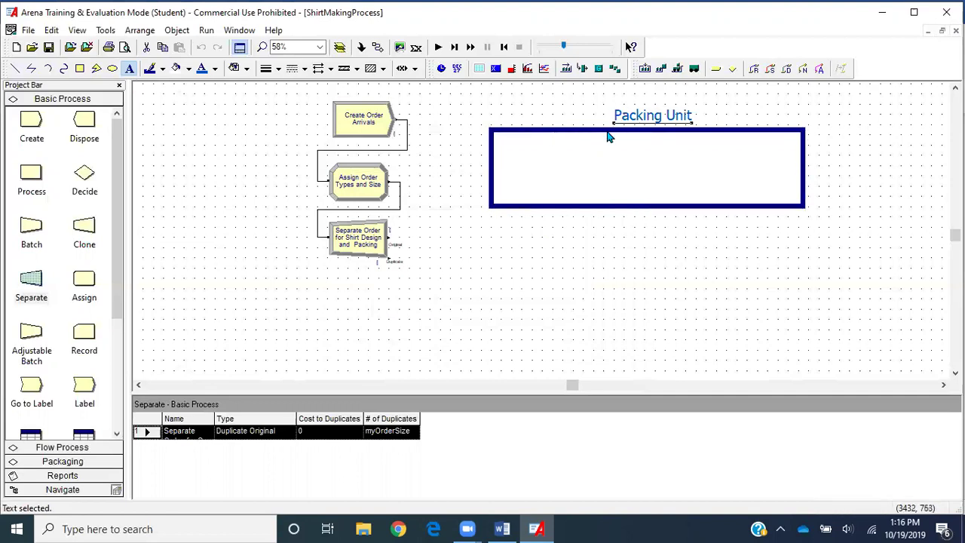
pyautogui.keyDown('shift'); pyautogui.click(607, 132); pyautogui.keyUp('shift')
pyautogui.hotkey('ctrl', 'c')
pyautogui.hotkey('ctrl', 'v')
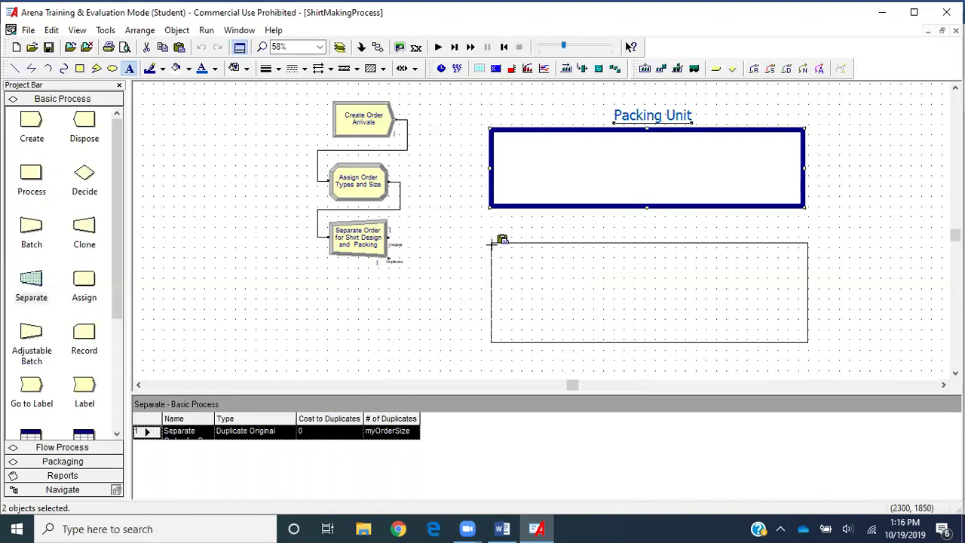
pyautogui.click(491, 244)
# - Change the lower box's label to "Shirt Design Unit" and shift it slightly to centre it over the box
pyautogui.doubleClick(642, 257)
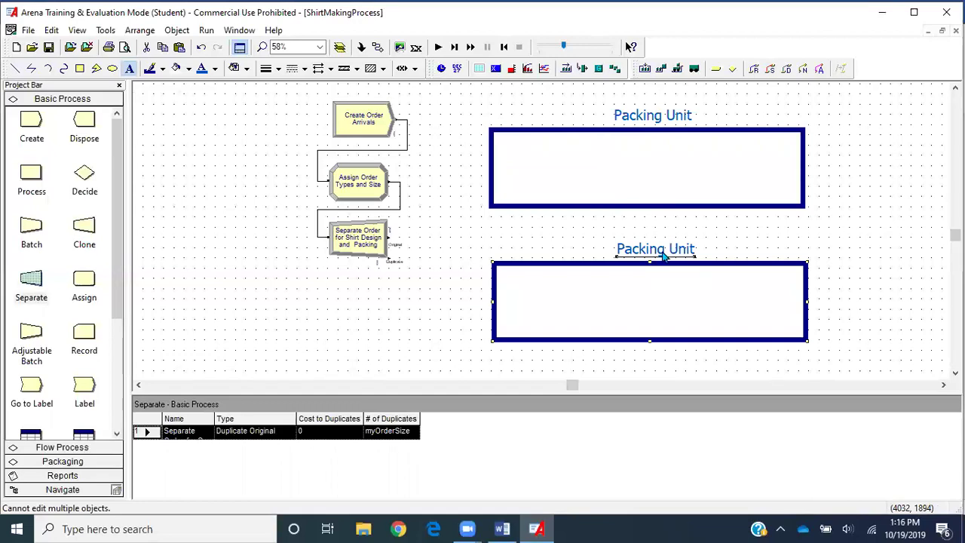
pyautogui.click(666, 287)
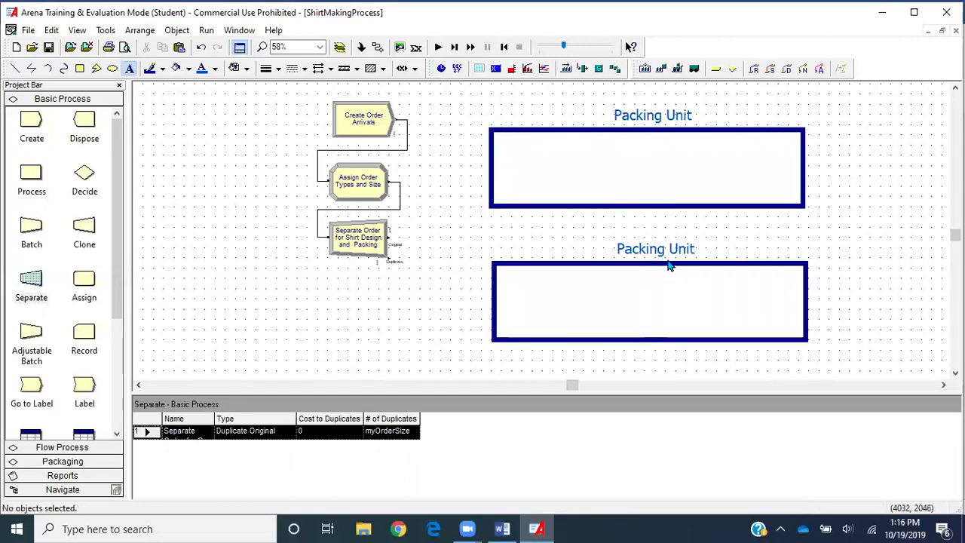
pyautogui.doubleClick(663, 251)
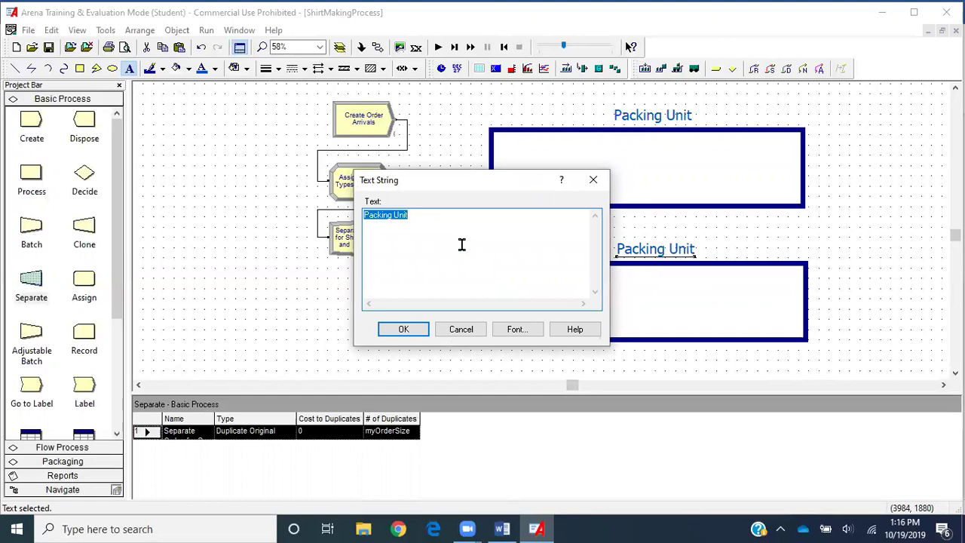
pyautogui.write('Shirt Desig')
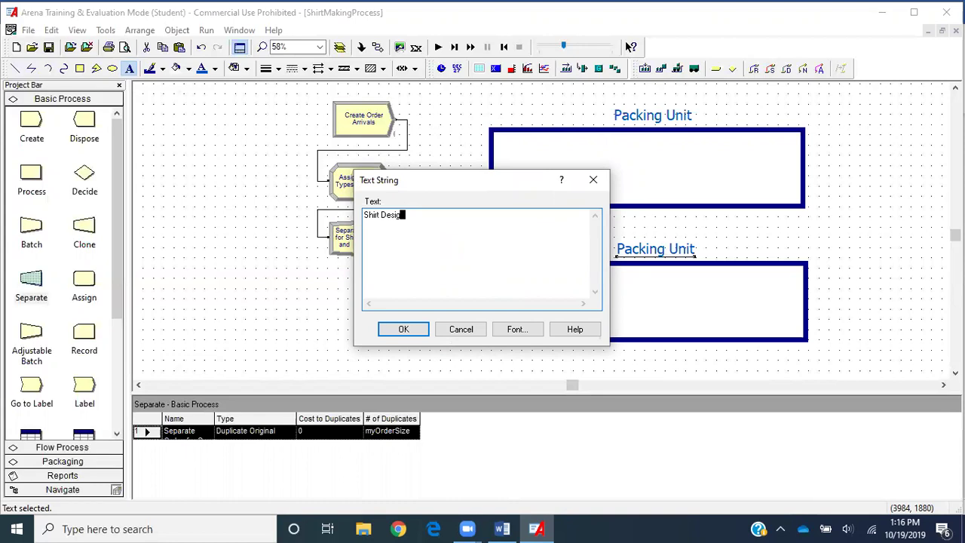
pyautogui.write('n Unit')
pyautogui.press('Return')
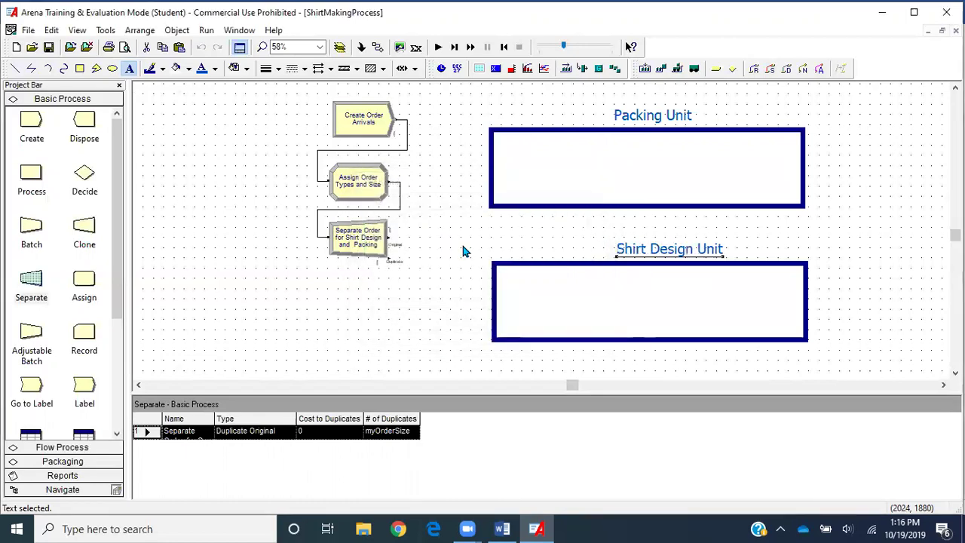
pyautogui.moveTo(635, 251)
pyautogui.mouseDown()
pyautogui.moveTo(612, 249)
pyautogui.moveTo(626, 250)
pyautogui.mouseUp()
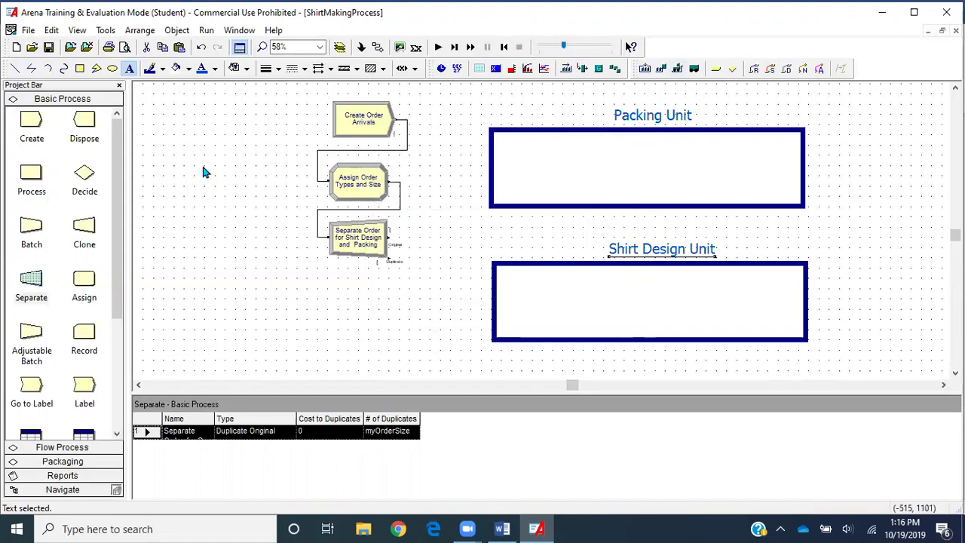
# - Place a Process module in each of the two unit boxes and delete the connection between them
pyautogui.moveTo(30, 173); pyautogui.dragTo(609, 159)
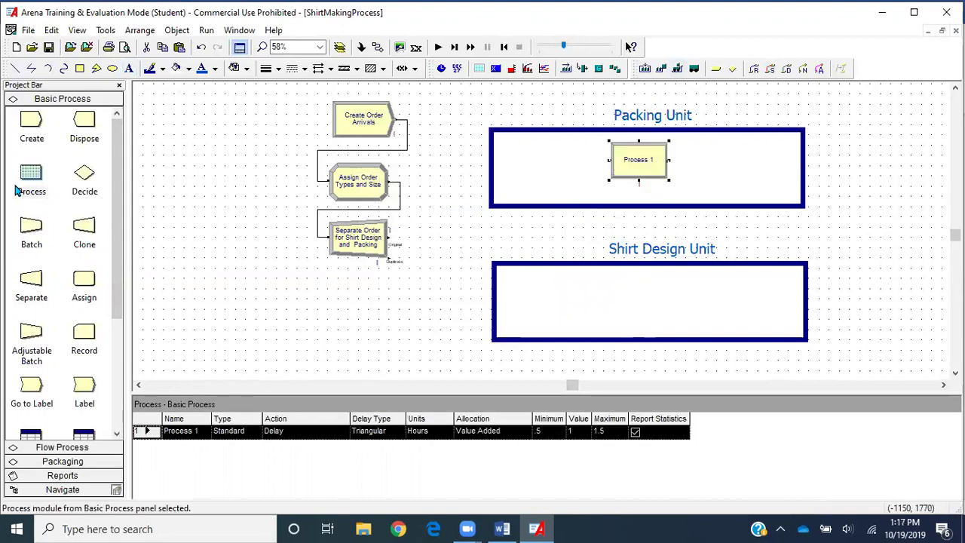
pyautogui.moveTo(30, 173); pyautogui.dragTo(620, 316)
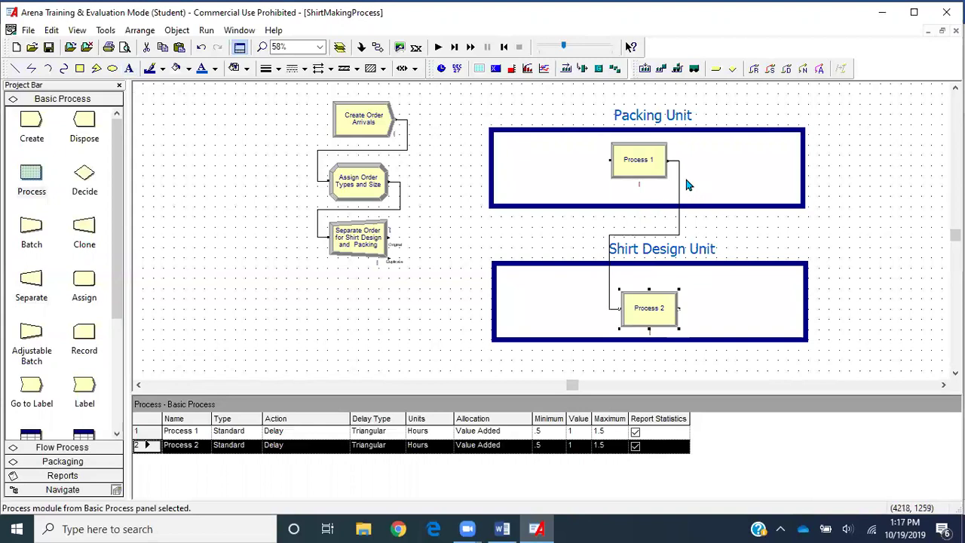
pyautogui.click(678, 179)
pyautogui.press('Delete')
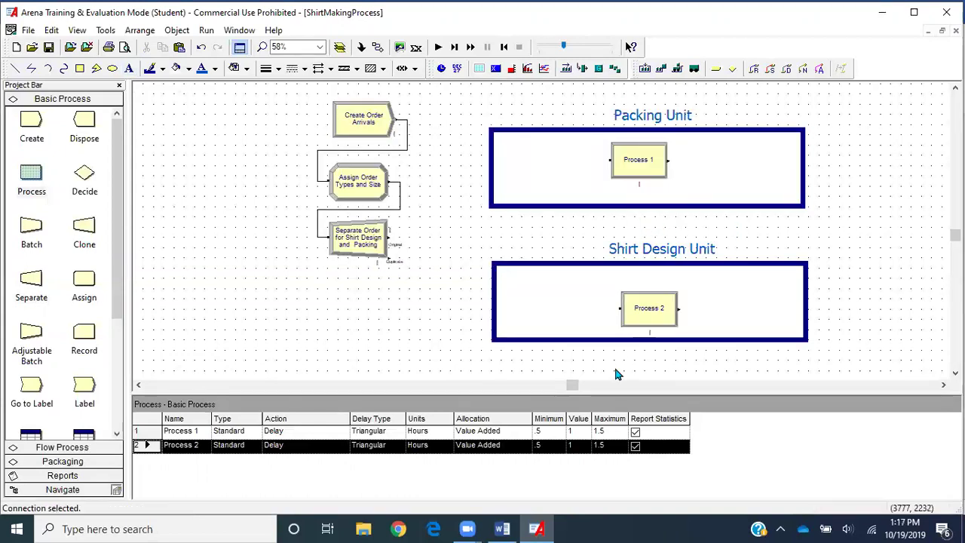
# - Name the Shirt Design Unit's Process module "Shirt Desiging Process", set its action to Seize Delay Release, and start adding a resource
pyautogui.doubleClick(650, 309)
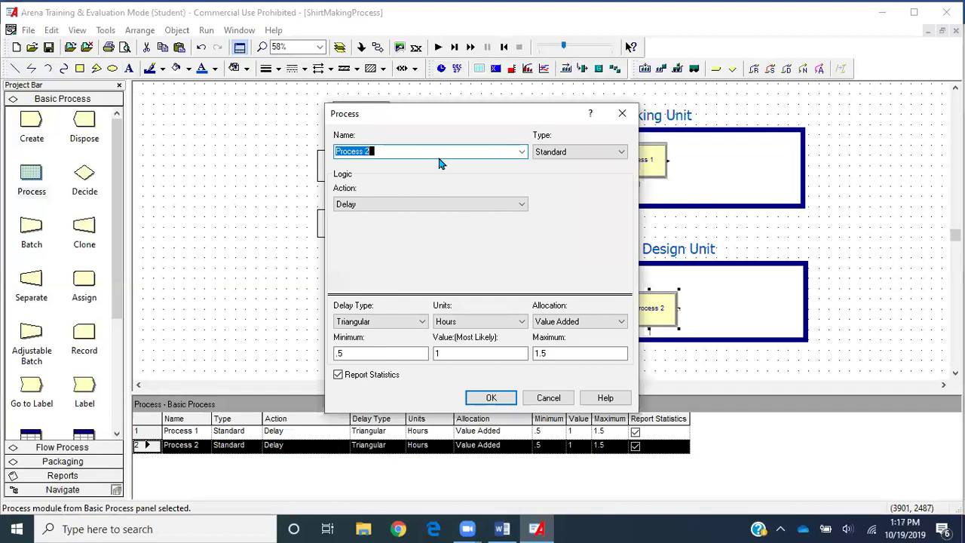
pyautogui.write('Shirt De')
pyautogui.write('sigi')
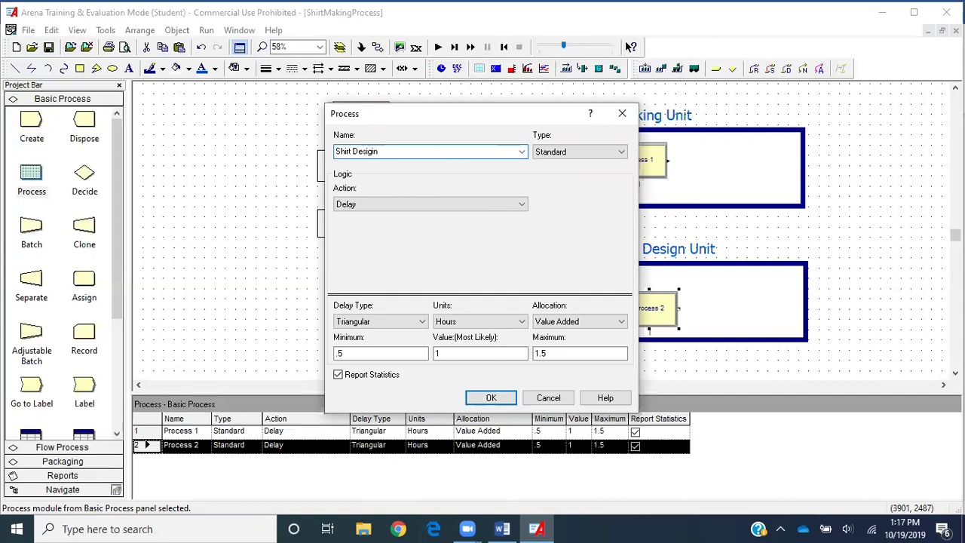
pyautogui.write('ng Process')
pyautogui.click(444, 203)
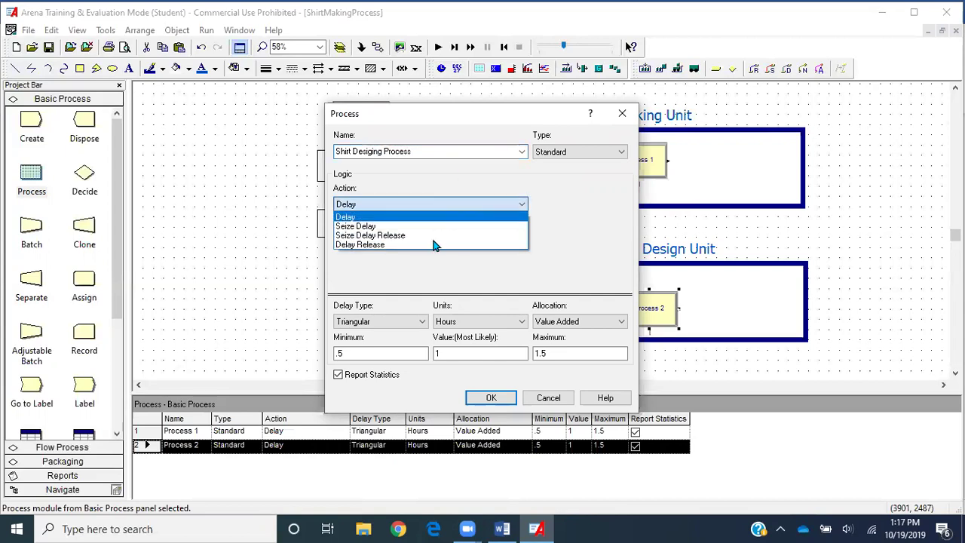
pyautogui.click(434, 235)
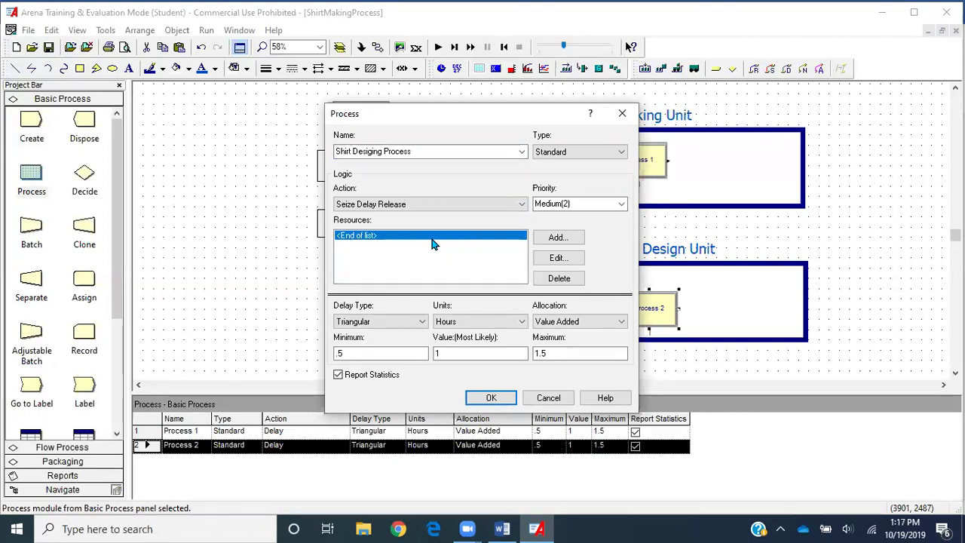
pyautogui.click(548, 240)
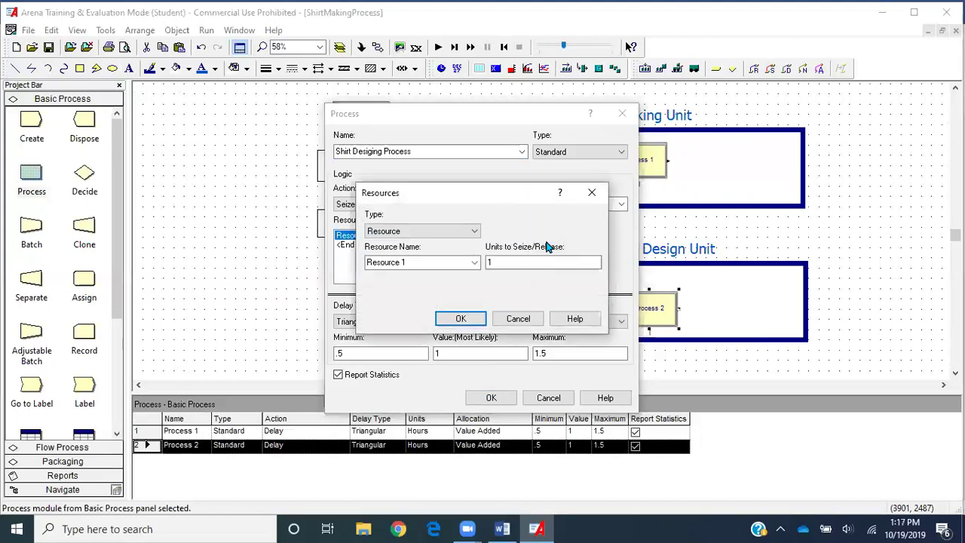
# - Switch to the Word worksheet and replace "make" with "design" in the sentence about the time per shirt
pyautogui.click(504, 528)
pyautogui.scroll(-1, 300, 298)
pyautogui.keyDown('ctrl'); pyautogui.scroll(3, 300, 298); pyautogui.keyUp('ctrl')
pyautogui.scroll(1, 300, 298)
pyautogui.moveTo(169, 242); pyautogui.dragTo(671, 243)
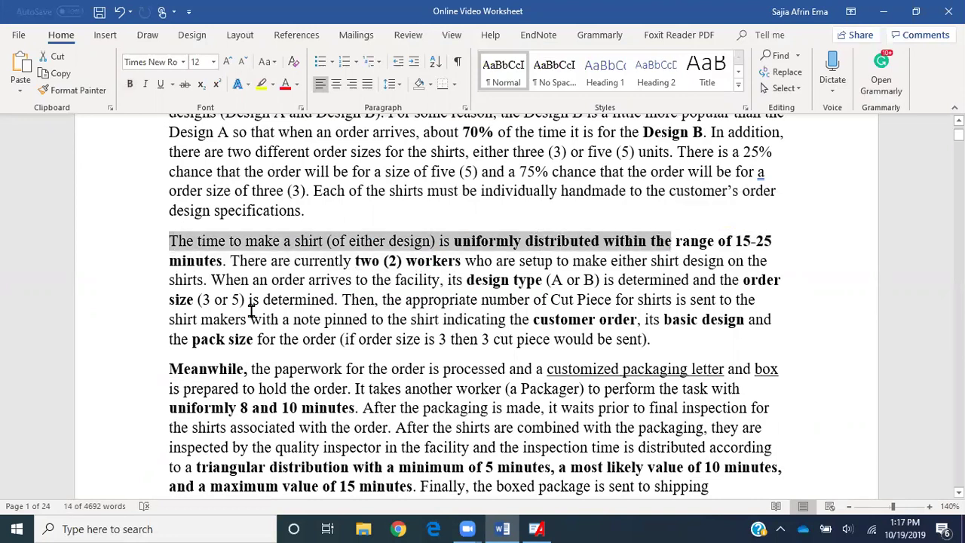
pyautogui.doubleClick(274, 242)
pyautogui.write('design')
# - Examine the worksheet's passages on handmade shirt orders and the distribution and range of the shirt design time
pyautogui.scroll(1, 348, 248)
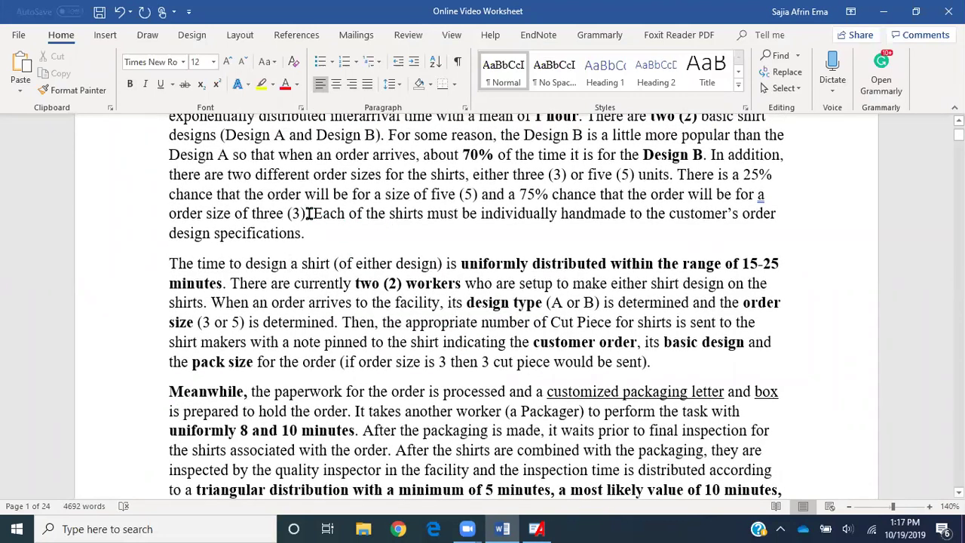
pyautogui.moveTo(309, 213); pyautogui.dragTo(329, 233)
pyautogui.click(355, 235)
pyautogui.scroll(-1, 590, 242)
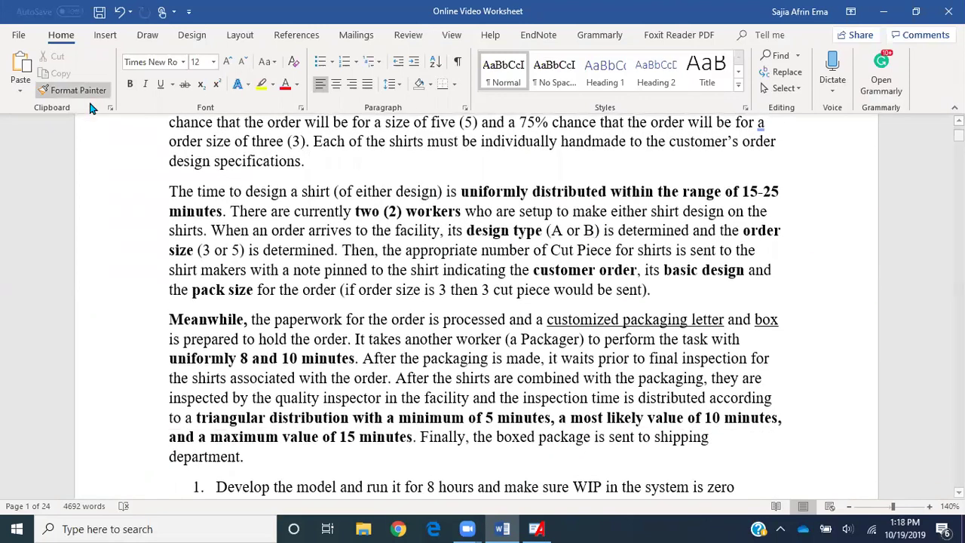
pyautogui.click(170, 193)
pyautogui.moveTo(224, 198); pyautogui.dragTo(663, 193)
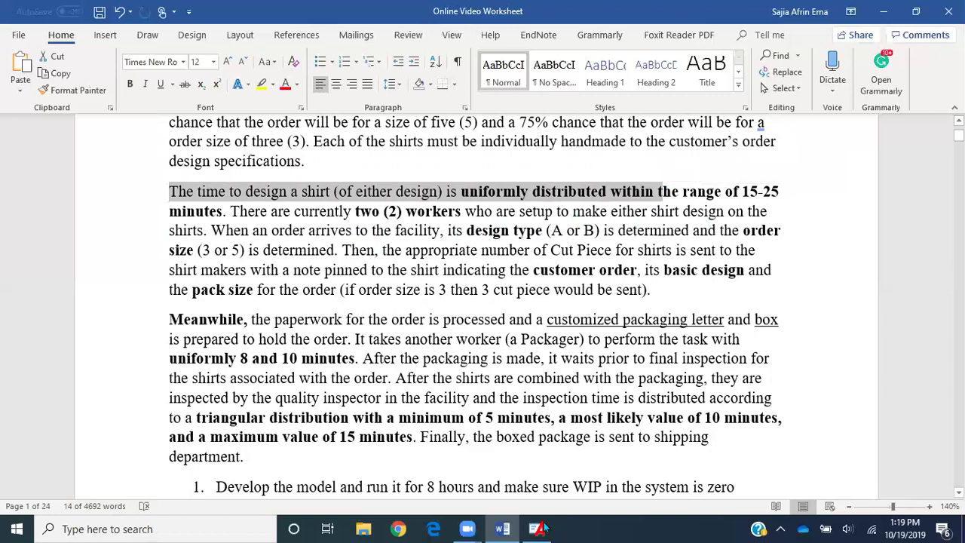
pyautogui.doubleClick(749, 192)
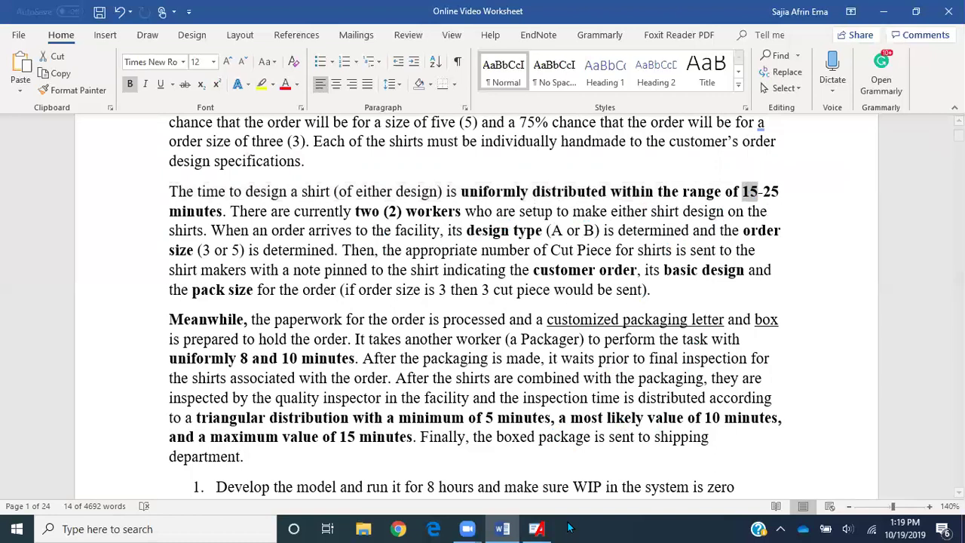
# - Switch back to Arena, name the new resource "Shirt Making Workers", and accept it
pyautogui.click(538, 529)
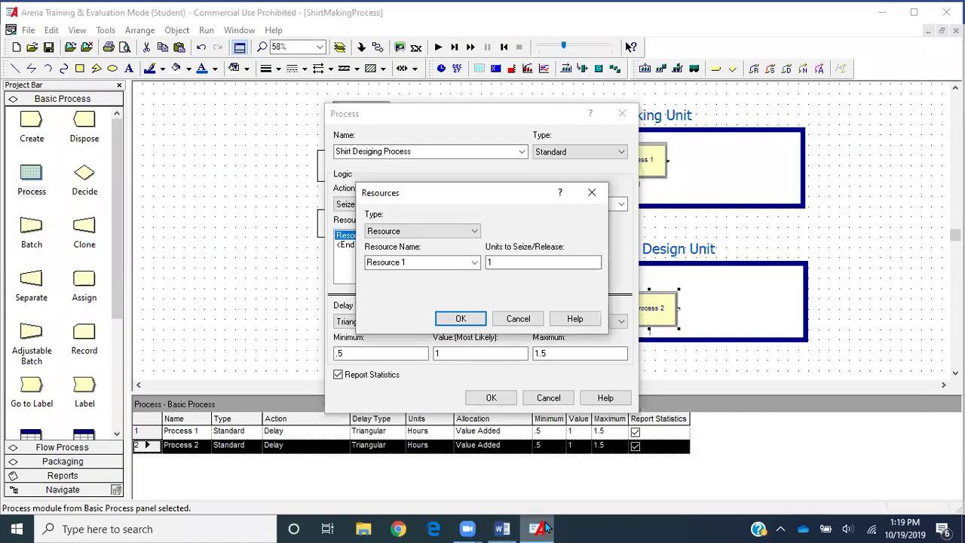
pyautogui.doubleClick(440, 262)
pyautogui.write('Shirt')
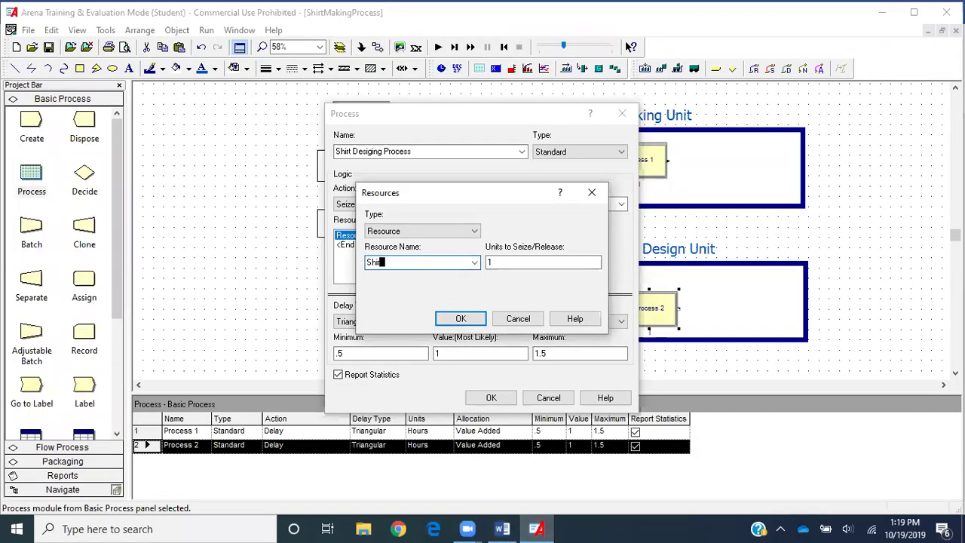
pyautogui.write(' Making Workers')
pyautogui.click(452, 319)
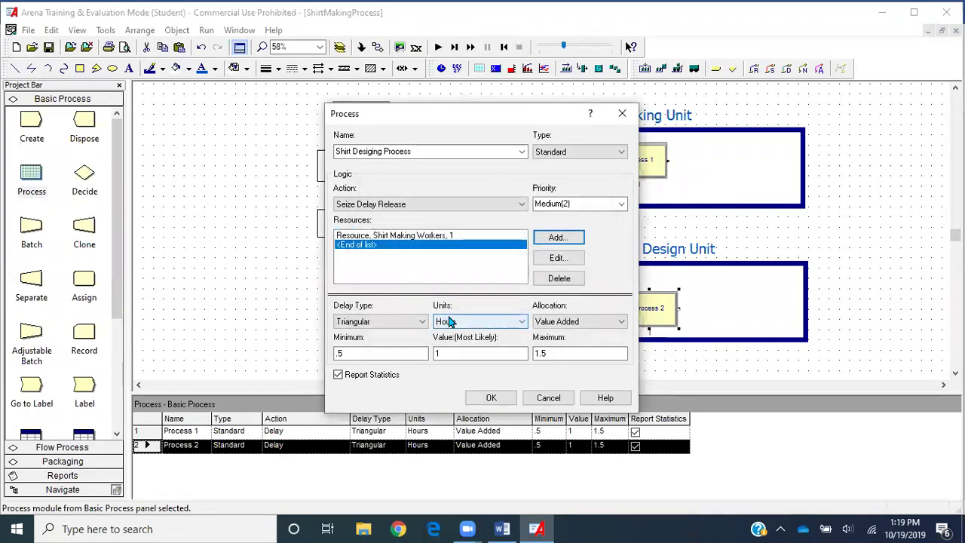
# - Set the shirt designing process delay to Uniform in minutes, with a minimum of 15 and a maximum of 25
pyautogui.click(415, 321)
pyautogui.click(394, 363)
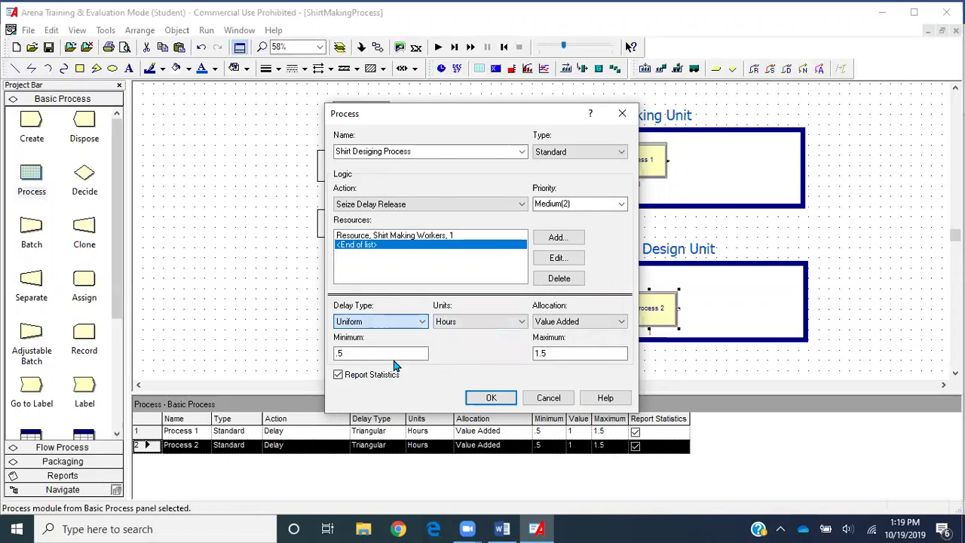
pyautogui.click(475, 322)
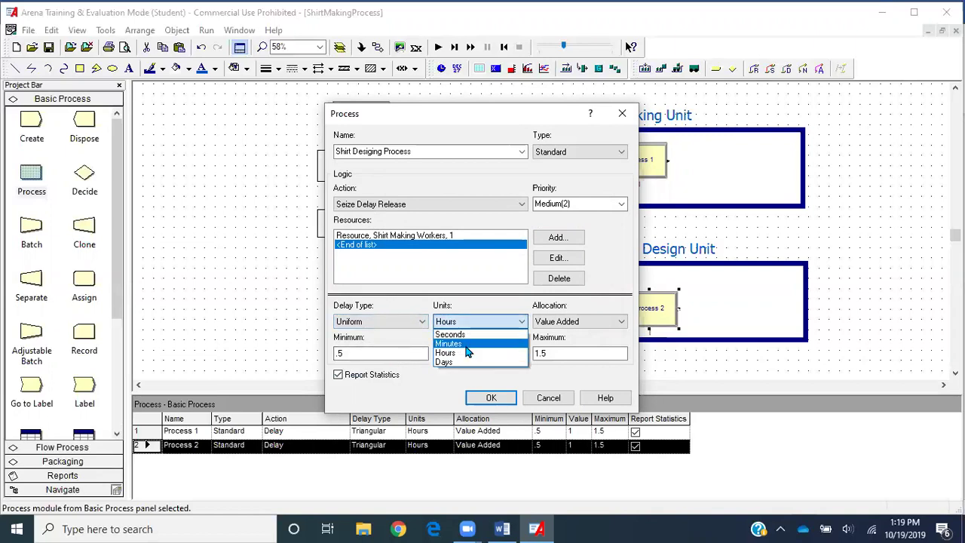
pyautogui.click(465, 343)
pyautogui.doubleClick(400, 353)
pyautogui.write('15')
pyautogui.press('Tab')
pyautogui.press('BackSpace')
pyautogui.write('25')
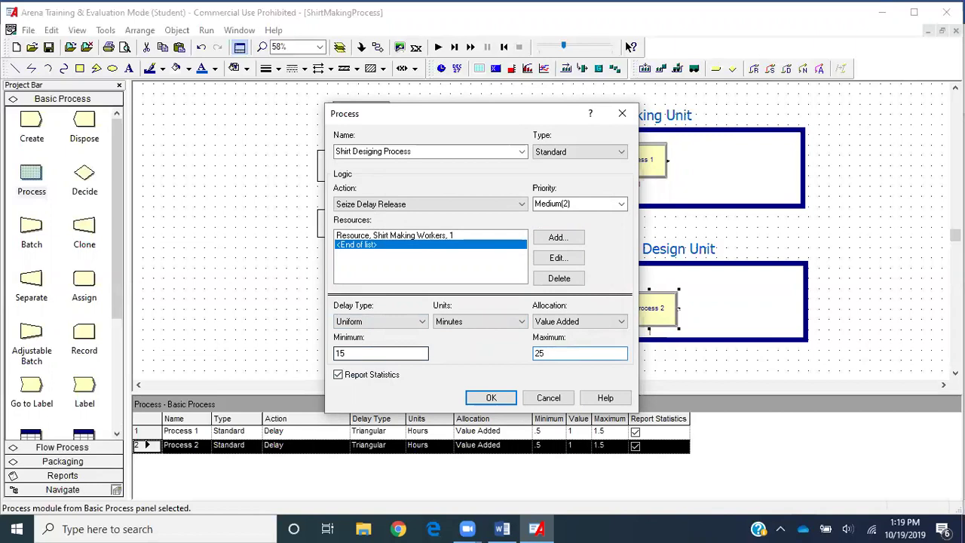
# - Accept the shirt designing process settings and start a new assignment in the Assign Order Types and Size module
pyautogui.click(476, 393)
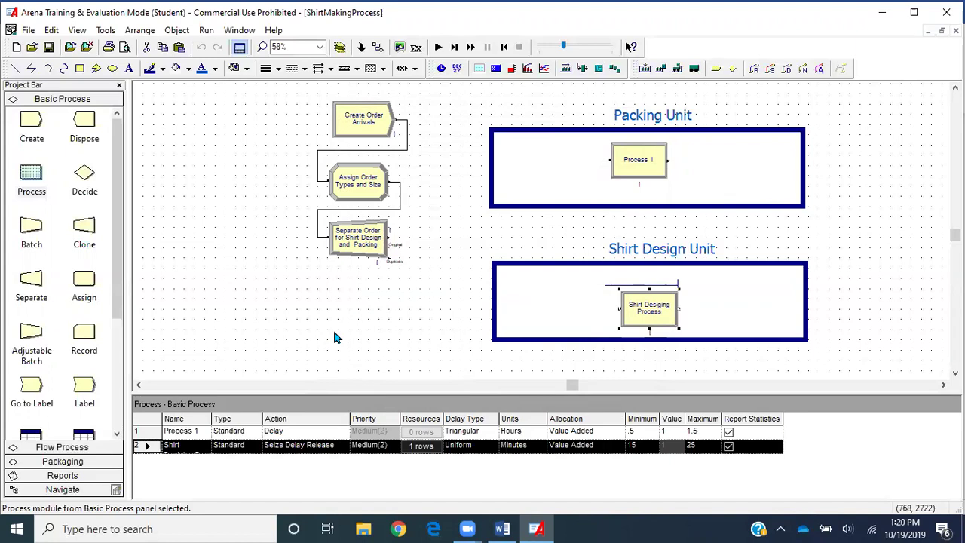
pyautogui.doubleClick(359, 181)
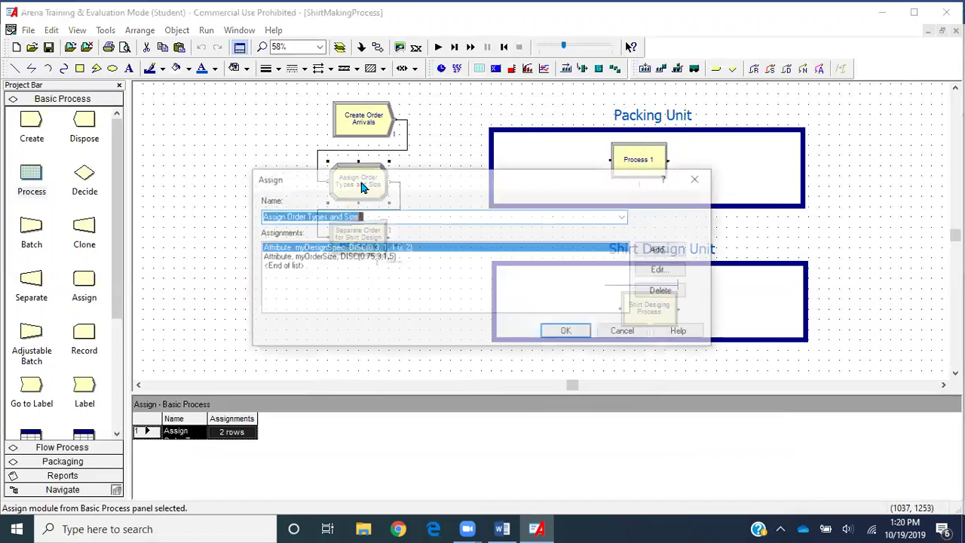
pyautogui.click(313, 251)
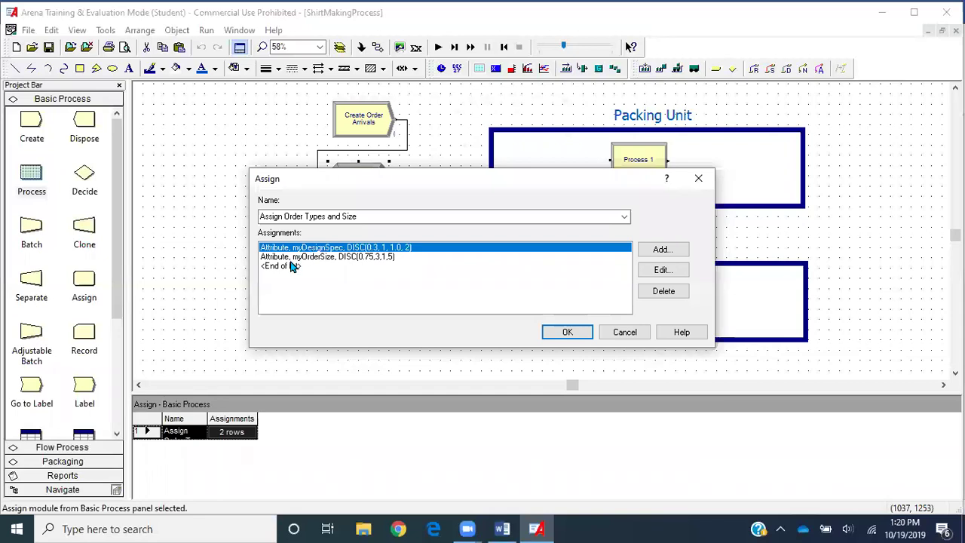
pyautogui.click(661, 250)
# - Set the new assignment's type to Attribute and name the attribute myOrderNumber
pyautogui.click(393, 249)
pyautogui.click(375, 284)
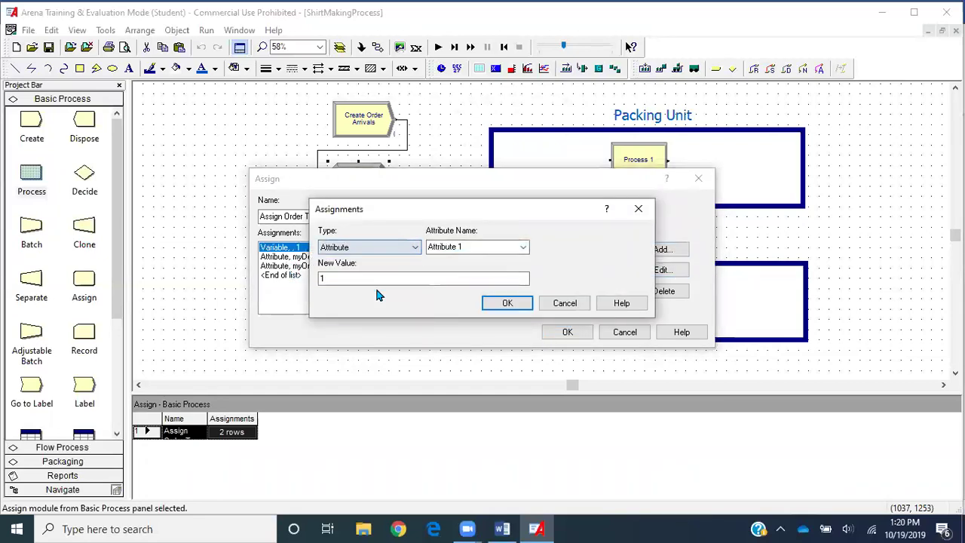
pyautogui.click(523, 247)
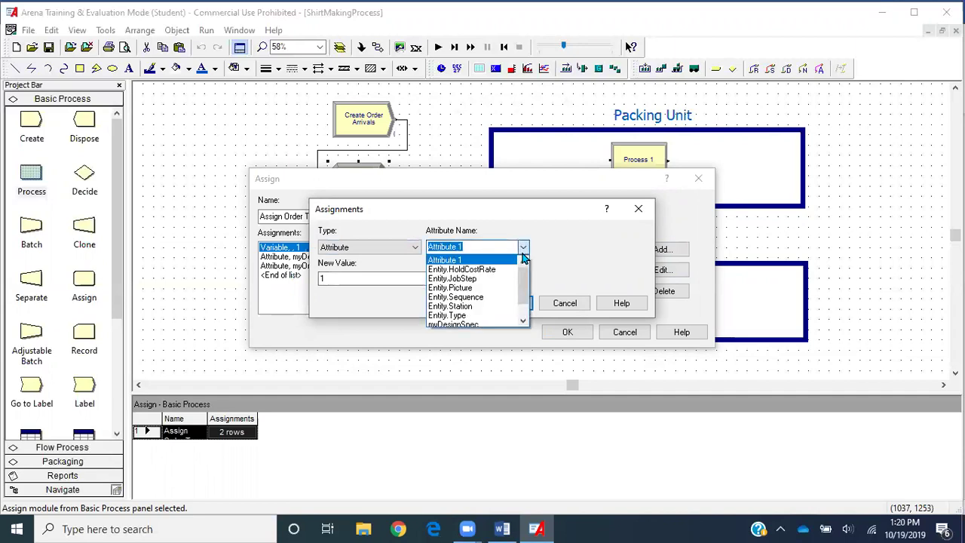
pyautogui.click(504, 249)
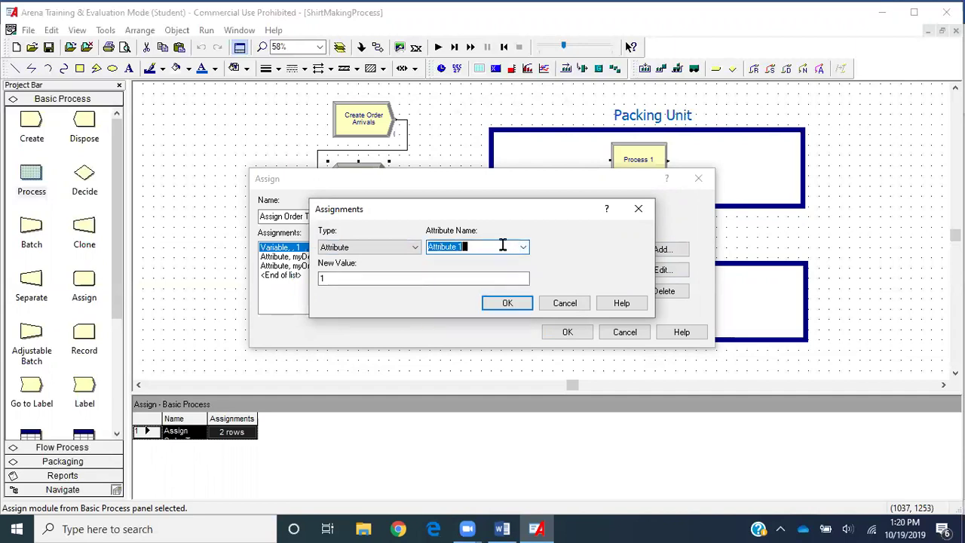
pyautogui.click(524, 249)
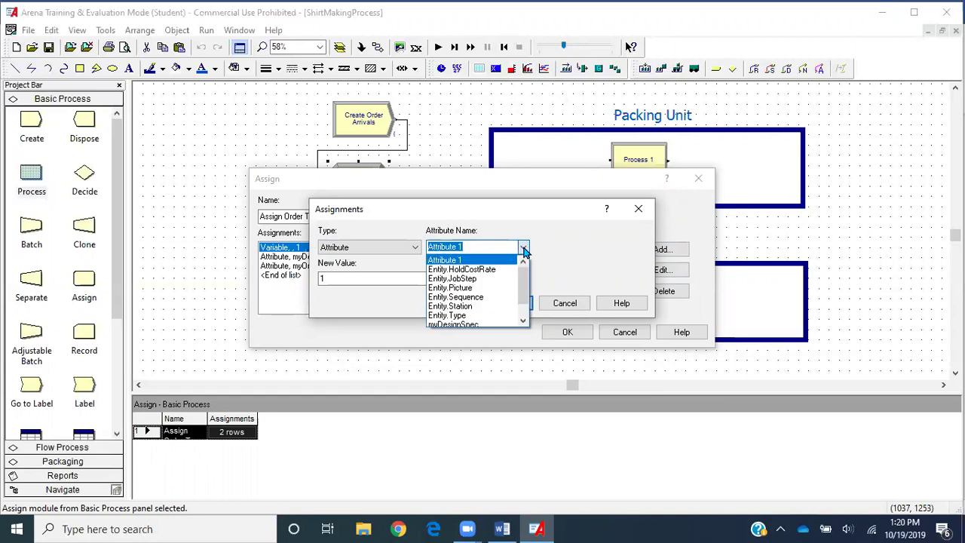
pyautogui.click(497, 249)
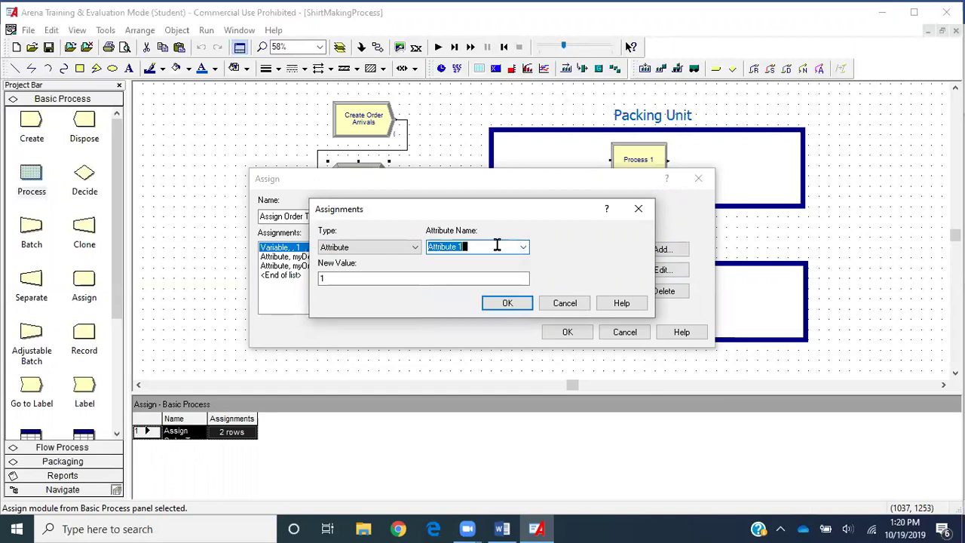
pyautogui.write('myOrderNu')
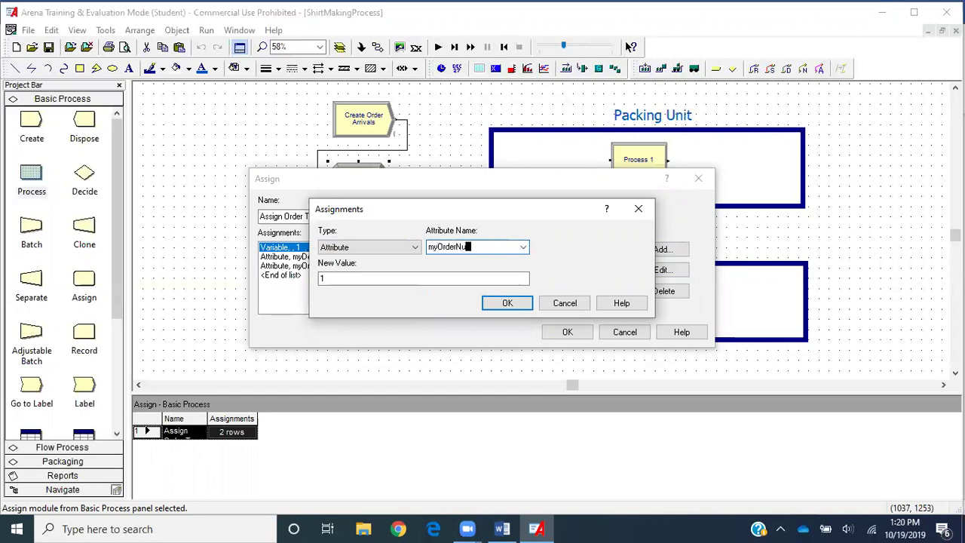
pyautogui.write('mber')
# - Use the Expression Builder to set the assignment's new value to the entity serial number attribute, Entity.SerialNumber
pyautogui.doubleClick(460, 278)
pyautogui.rightClick(460, 278)
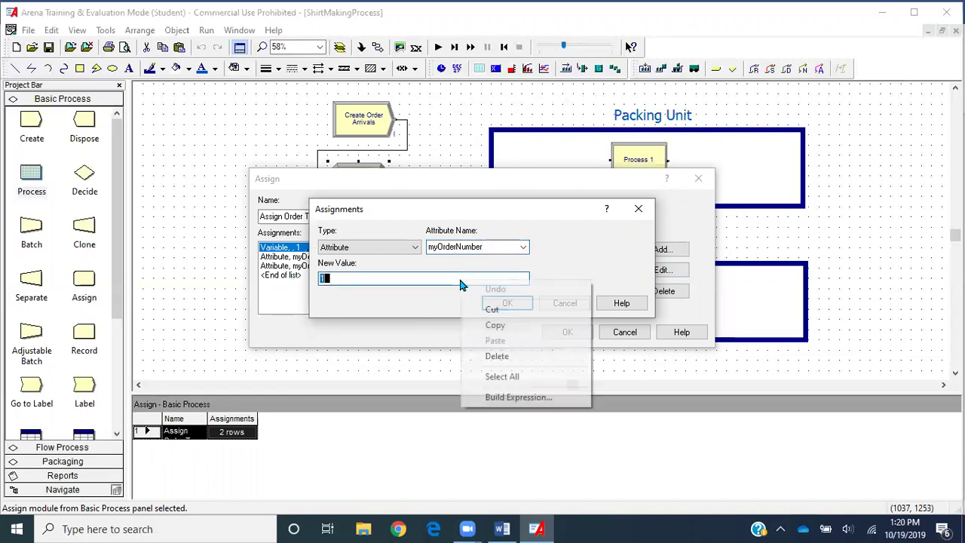
pyautogui.click(515, 398)
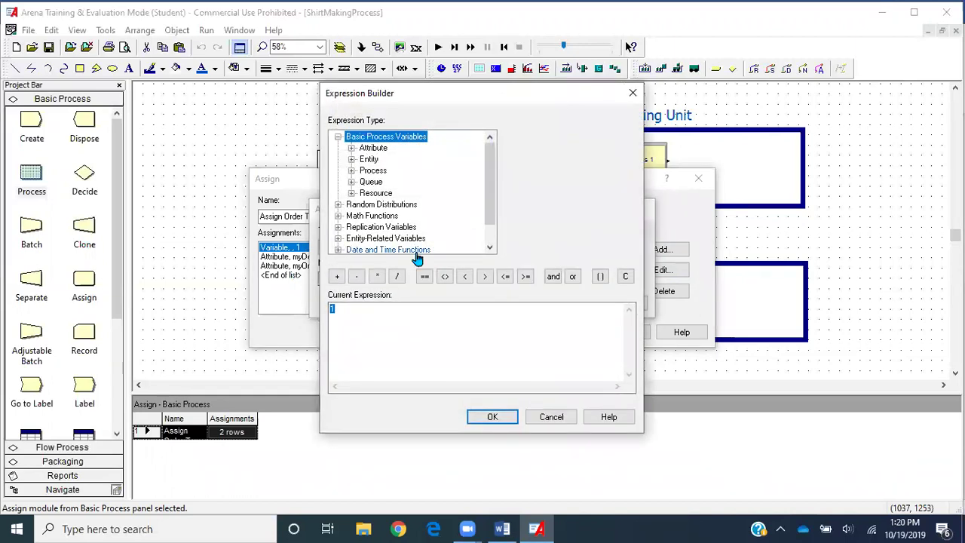
pyautogui.click(338, 137)
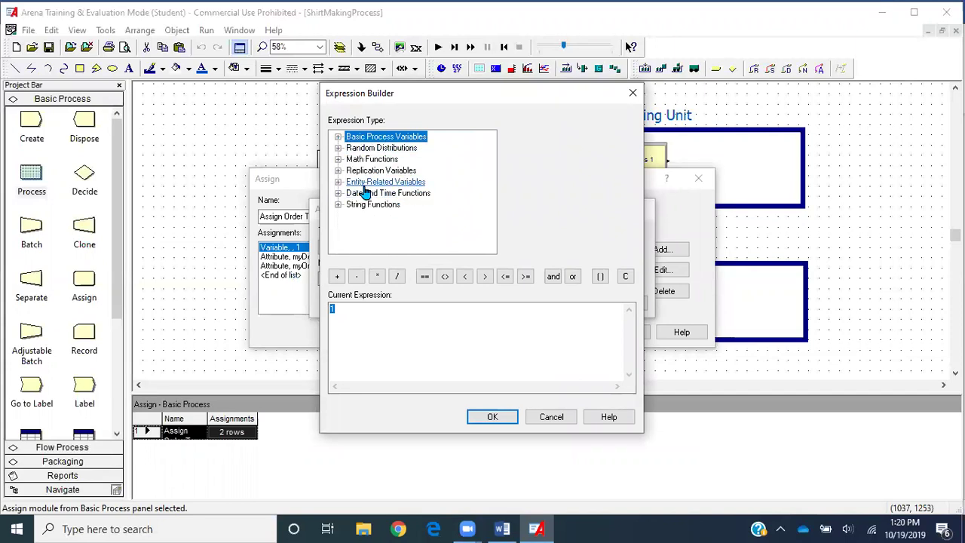
pyautogui.click(338, 181)
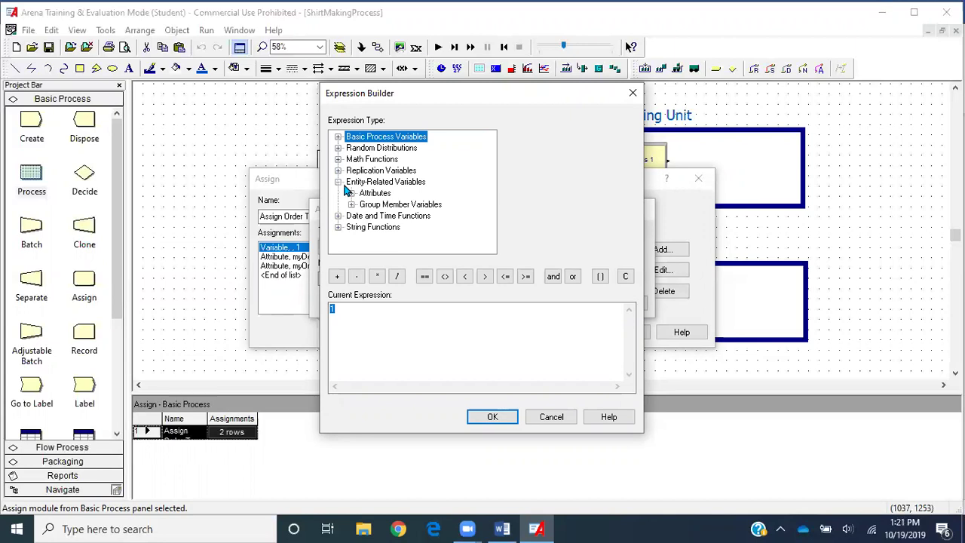
pyautogui.click(351, 193)
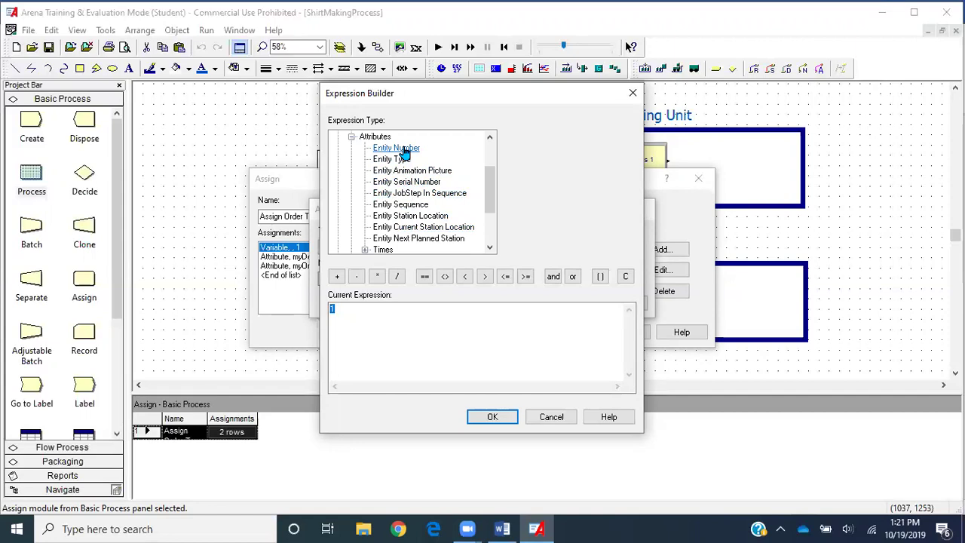
pyautogui.click(414, 184)
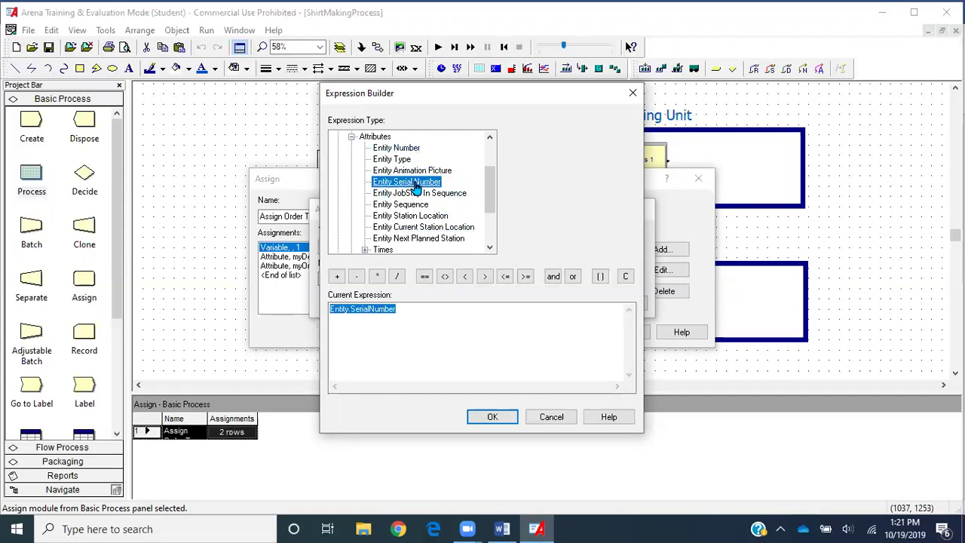
pyautogui.click(494, 417)
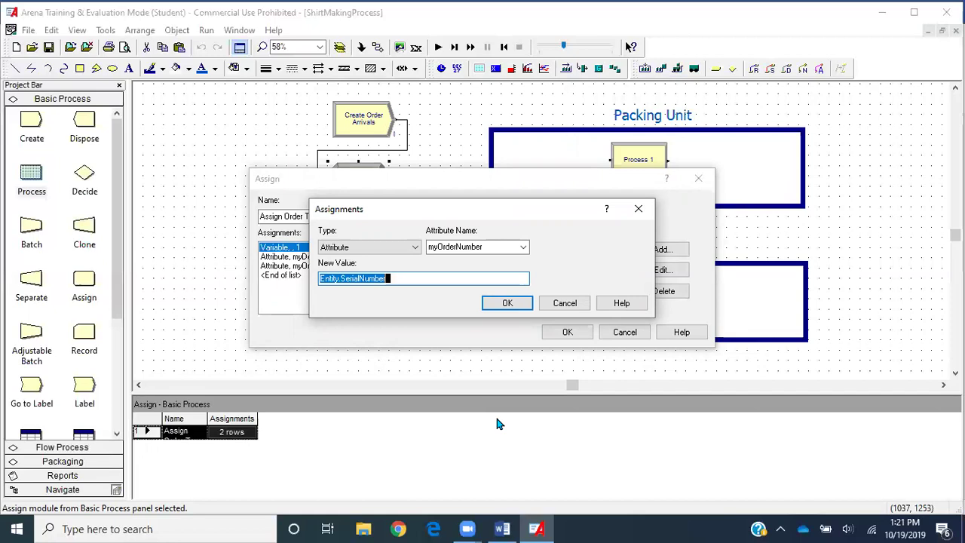
# - Change the assignment's type to Variable and name the variable myOrderNumber
pyautogui.click(374, 248)
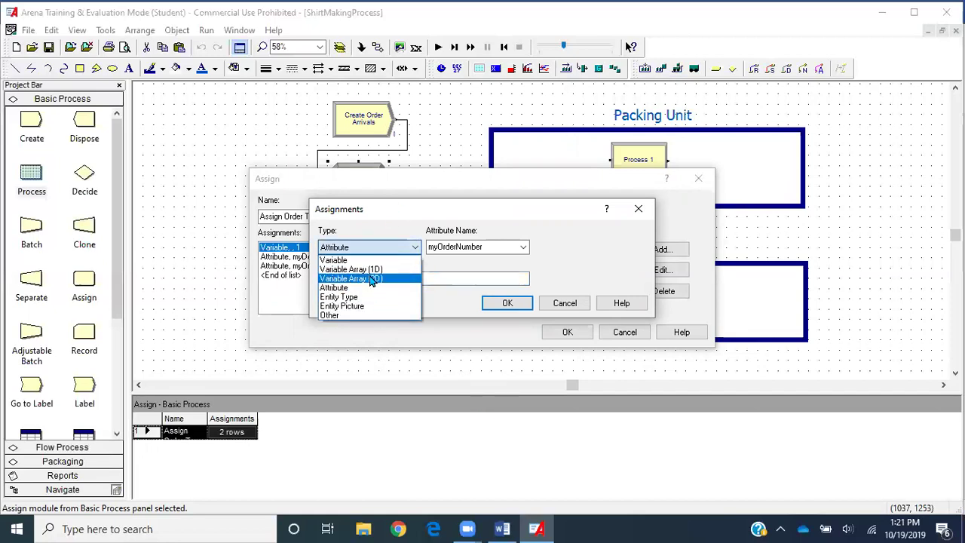
pyautogui.click(368, 260)
pyautogui.doubleClick(474, 247)
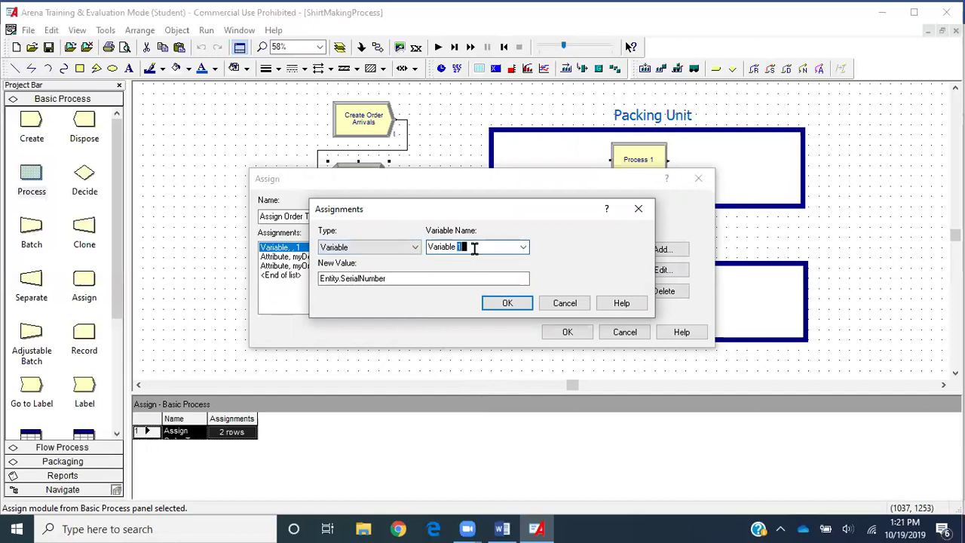
pyautogui.tripleClick(474, 247)
pyautogui.write('myOrderNumber')
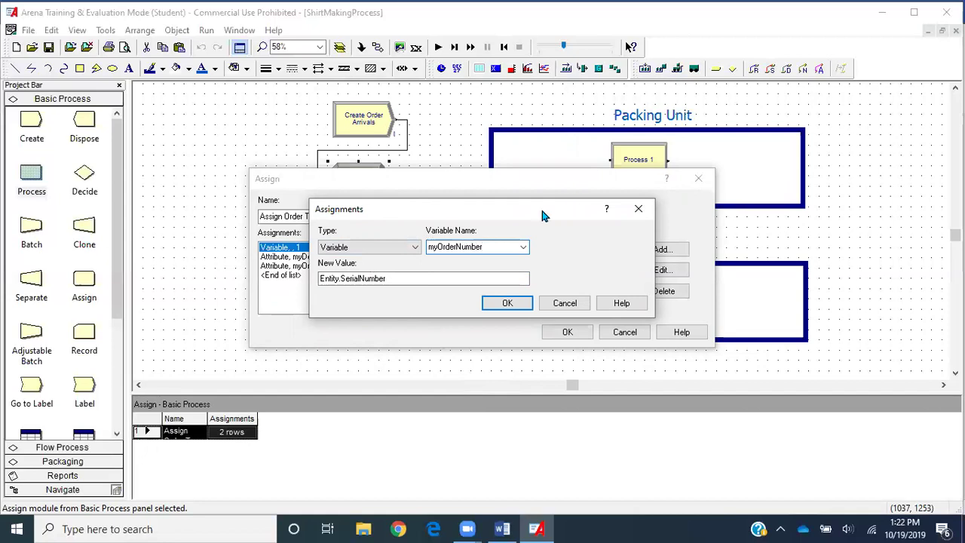
# - Set the variable's new value to myOrderNumber+1 and accept the assignment and the Assign module
pyautogui.click(399, 278)
pyautogui.doubleClick(399, 278)
pyautogui.hotkey('ctrl', 'v')
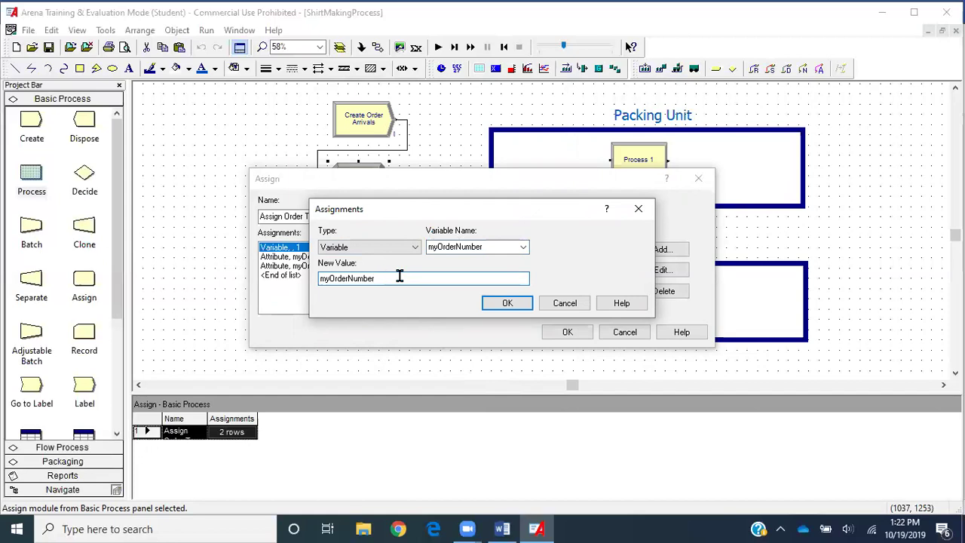
pyautogui.write('+1')
pyautogui.click(507, 302)
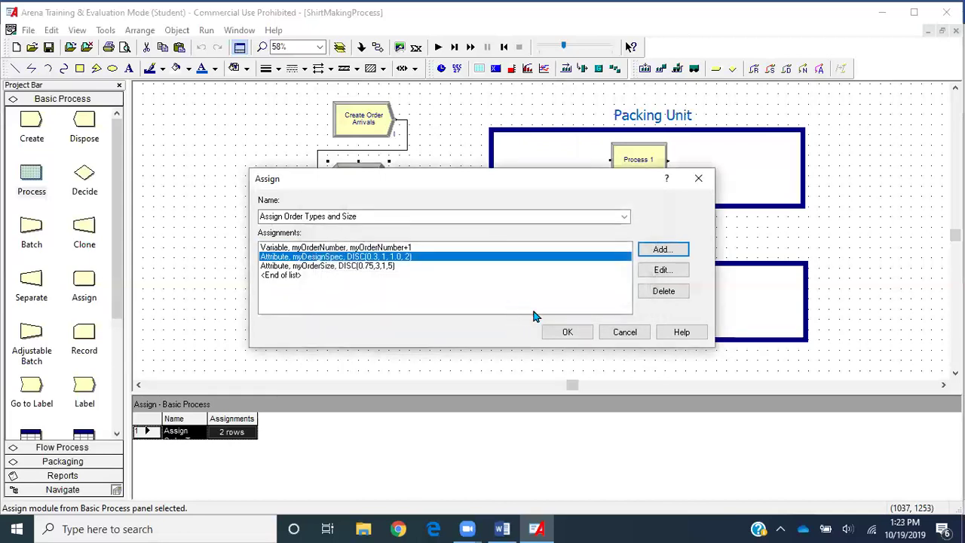
pyautogui.click(568, 332)
# - Give the myOrderNumber variable an initial value of 1 and save the model
pyautogui.scroll(-3, 42, 365)
pyautogui.click(34, 365)
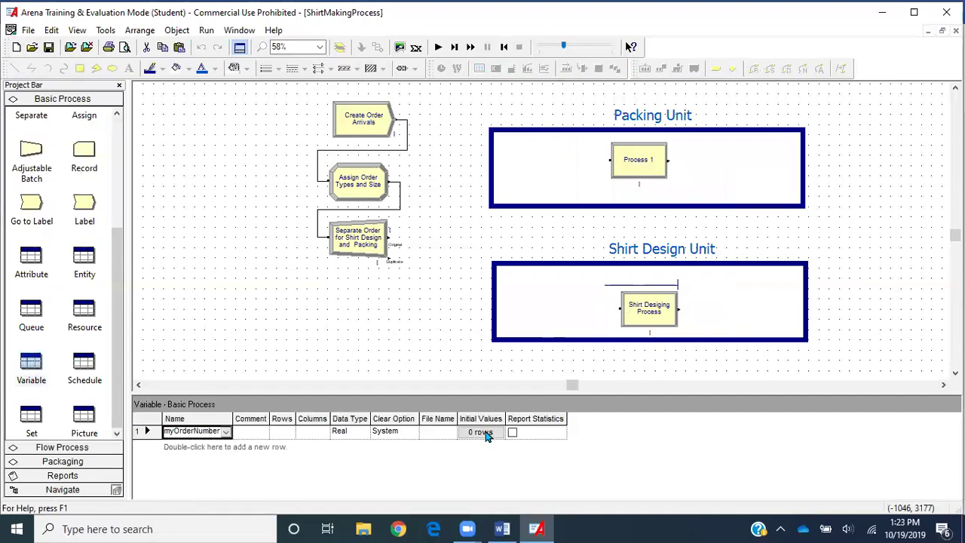
pyautogui.click(486, 433)
pyautogui.click(486, 433)
pyautogui.doubleClick(366, 192)
pyautogui.write('1')
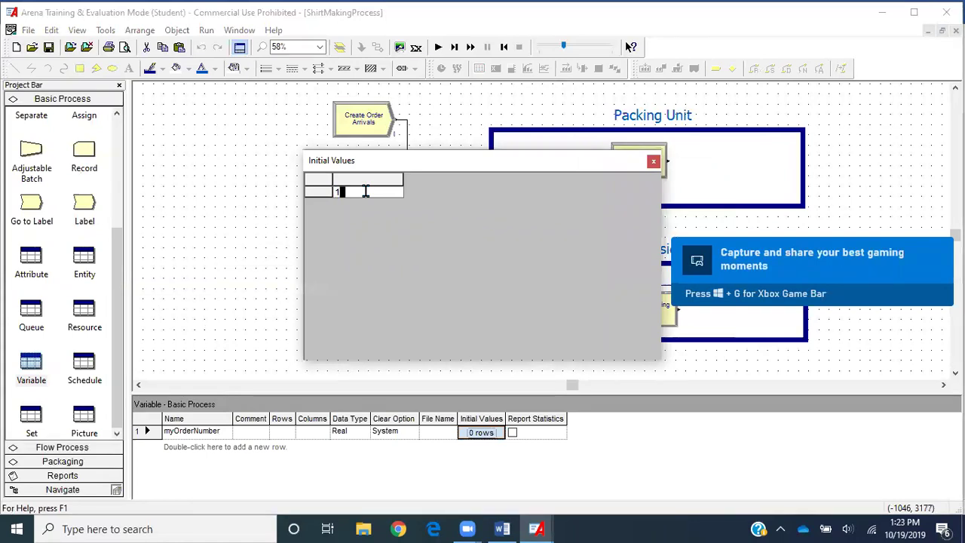
pyautogui.click(653, 161)
pyautogui.click(49, 48)
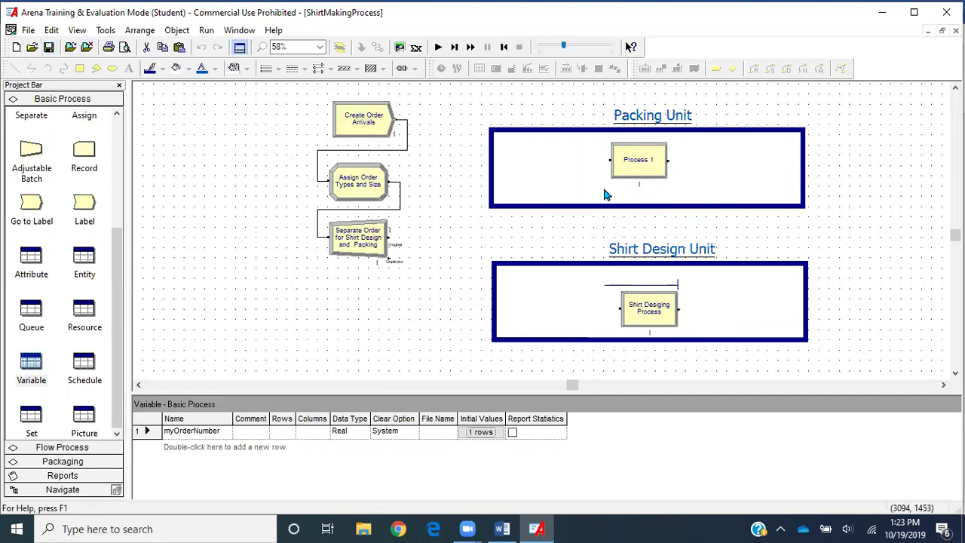
# - Rename Process 1 in the Packing Unit as "Packing Process" and set its action to Seize Delay Release
pyautogui.doubleClick(642, 172)
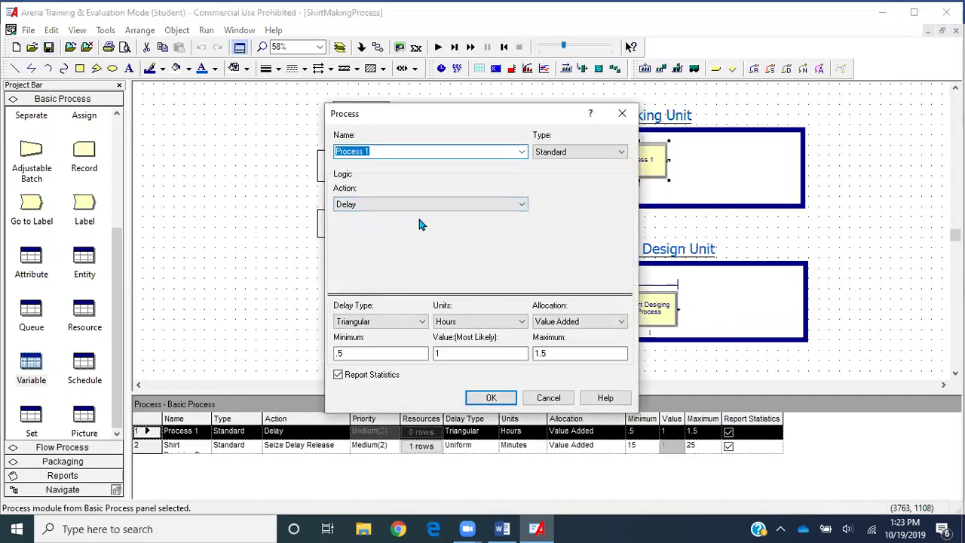
pyautogui.write('Packing Process')
pyautogui.click(468, 203)
pyautogui.click(447, 234)
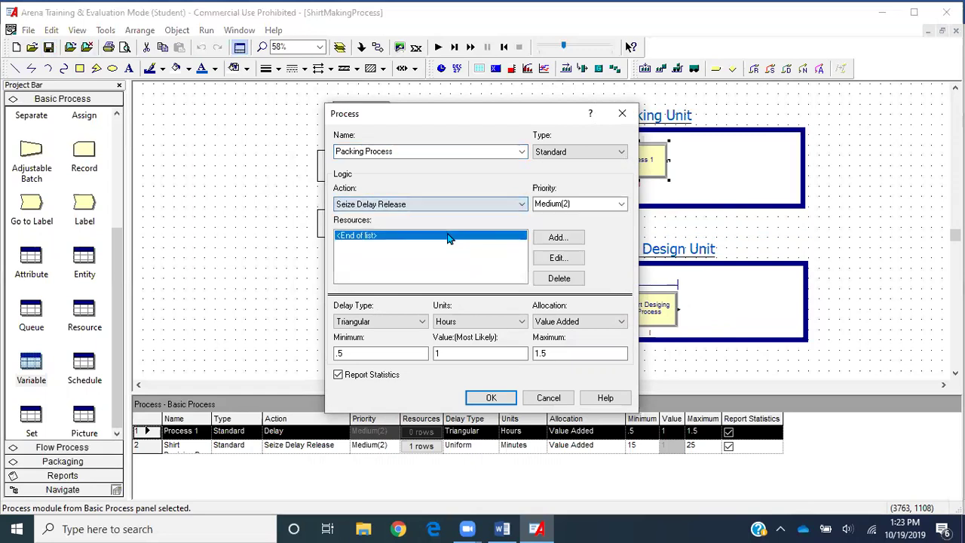
# - Switch to the Word worksheet and examine the passage on the packaging worker and the packaging time distribution
pyautogui.click(503, 528)
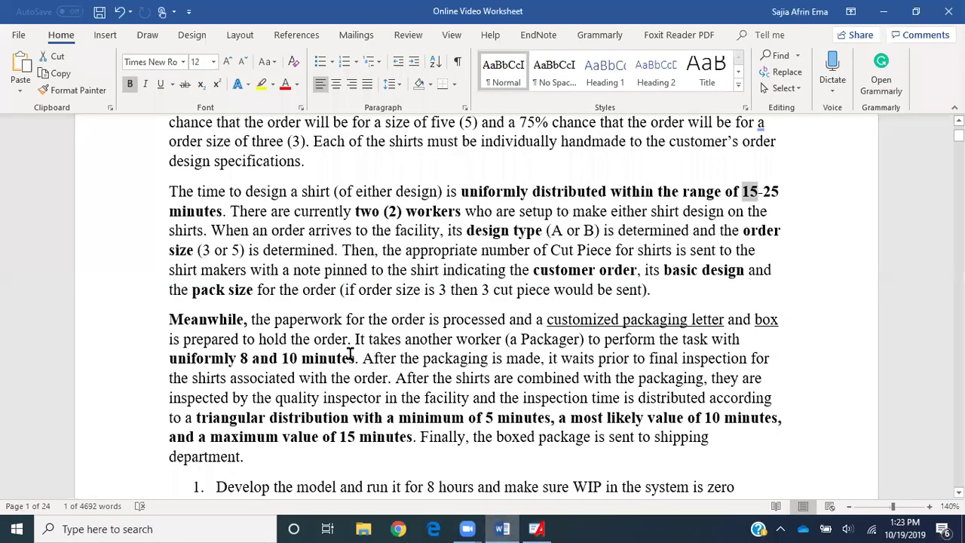
pyautogui.scroll(-1, 350, 354)
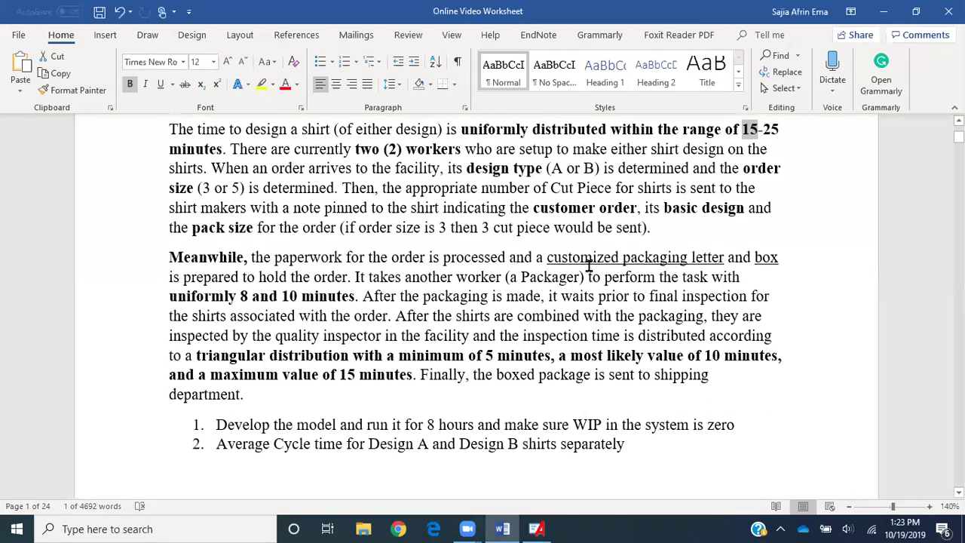
pyautogui.moveTo(589, 277); pyautogui.dragTo(538, 268)
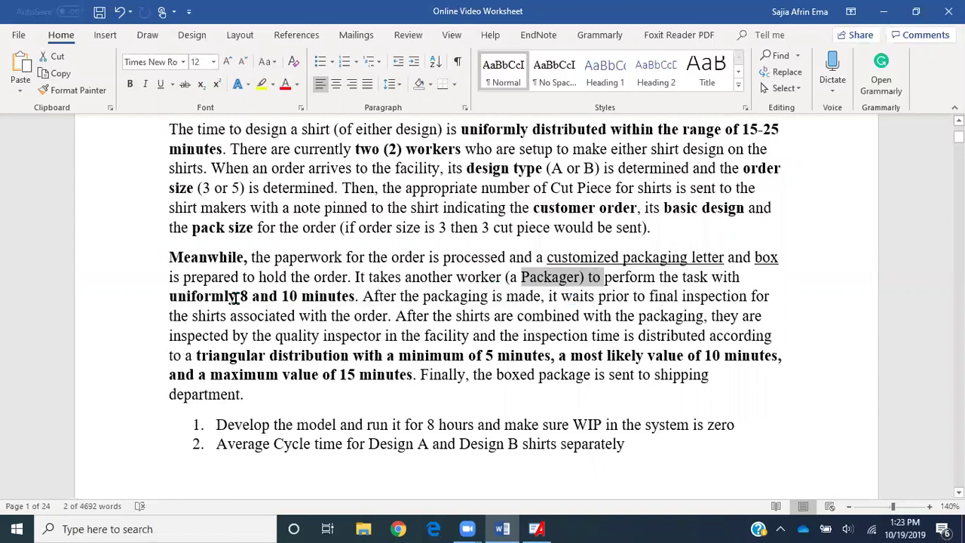
# - Switch back to Arena and add a resource named "Packger" to the packing process
pyautogui.click(536, 529)
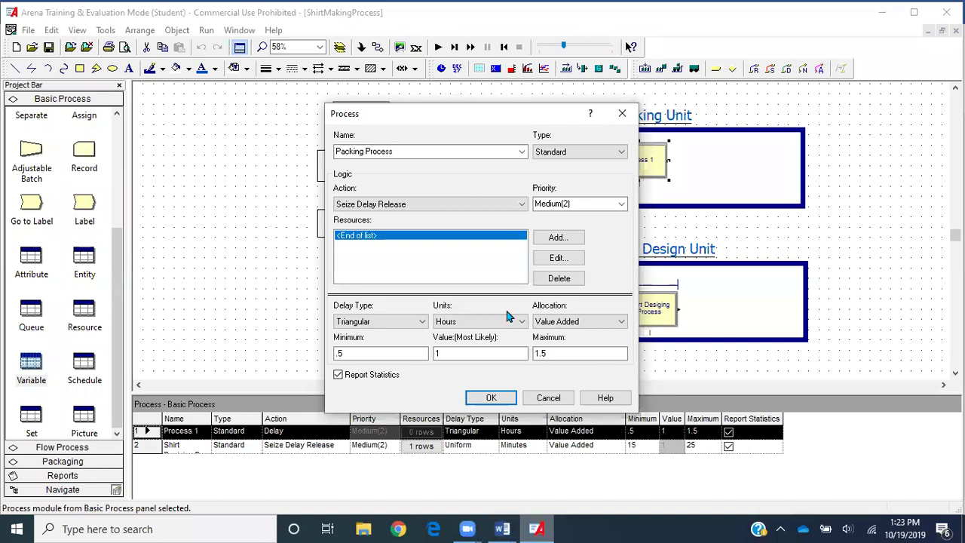
pyautogui.click(569, 236)
pyautogui.click(451, 260)
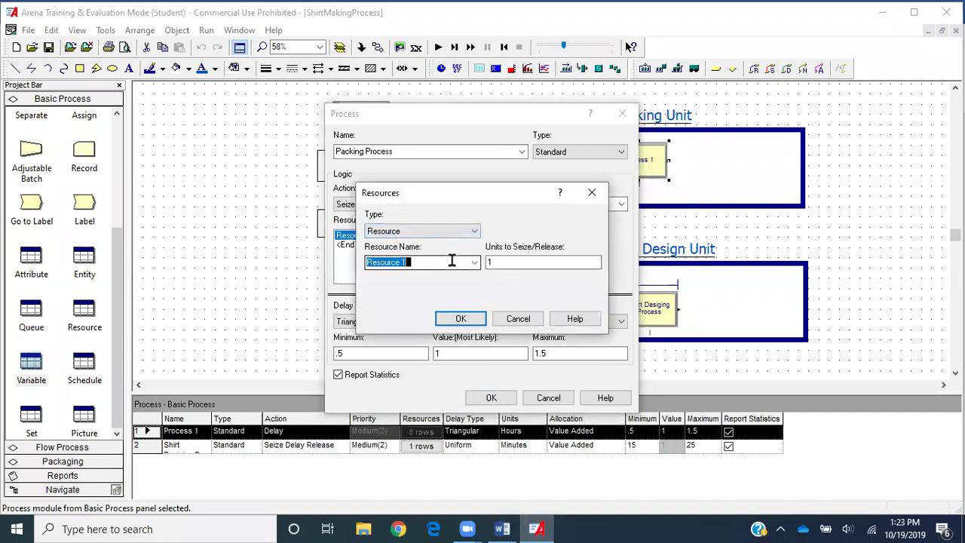
pyautogui.write('Packger')
pyautogui.press('Return')
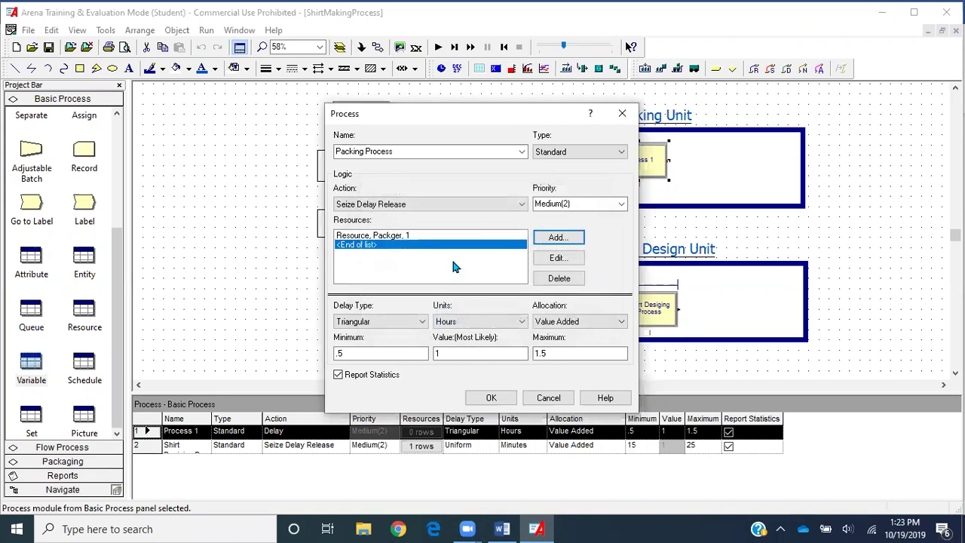
# - Set the packing process delay to Uniform in minutes, with a minimum of 8 and a maximum of 10
pyautogui.click(411, 322)
pyautogui.click(386, 360)
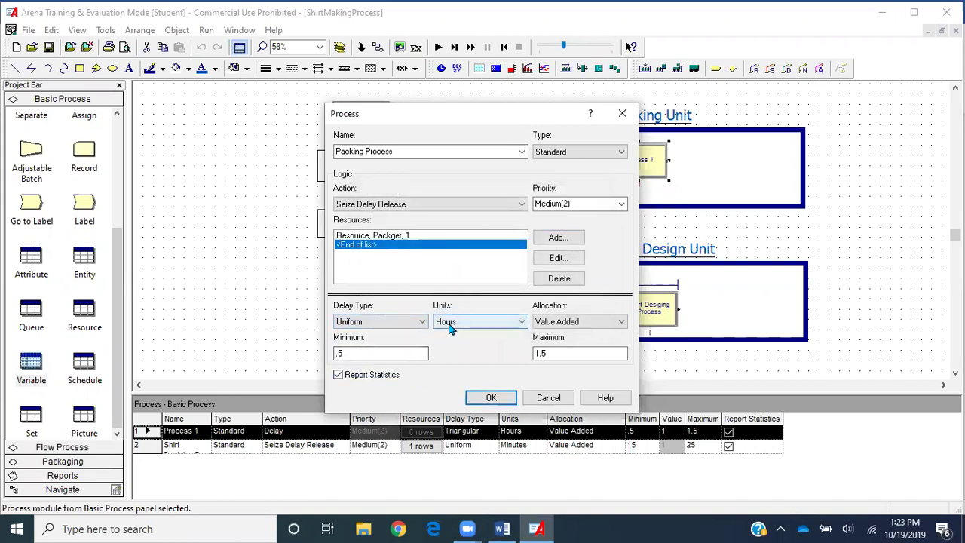
pyautogui.click(448, 322)
pyautogui.click(453, 341)
pyautogui.doubleClick(407, 353)
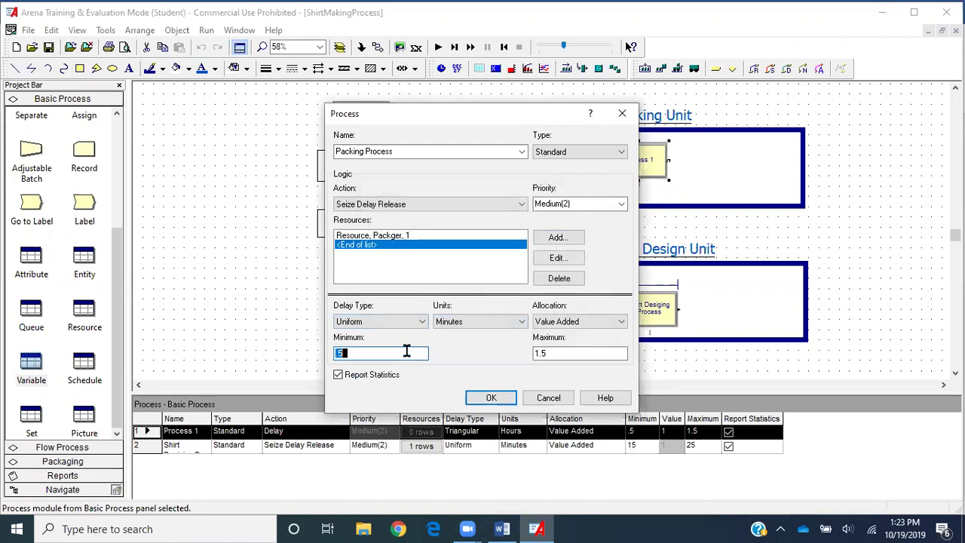
pyautogui.write('8')
pyautogui.press('Tab')
pyautogui.write('10')
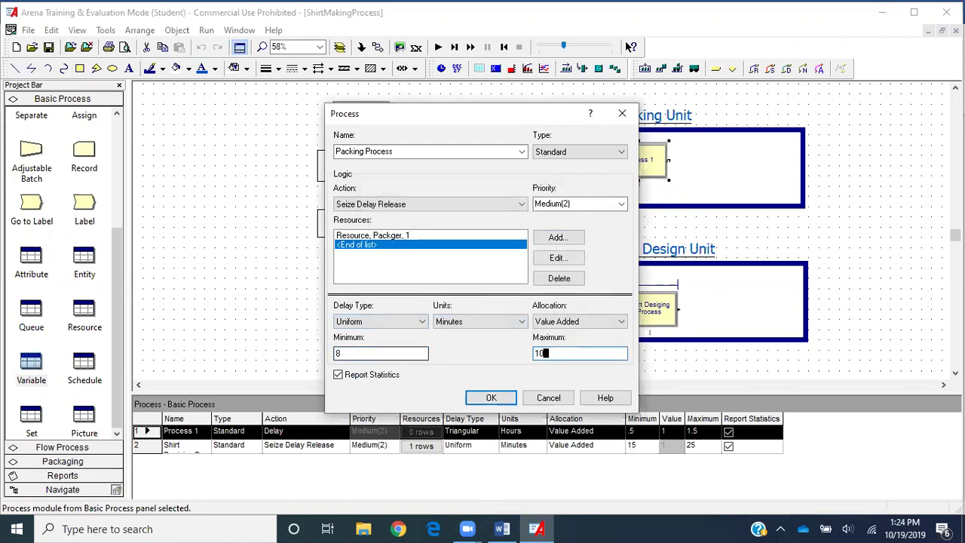
# - Accept the packing process settings and connect the original output of the Separate module to the Packing Process
pyautogui.press('Return')
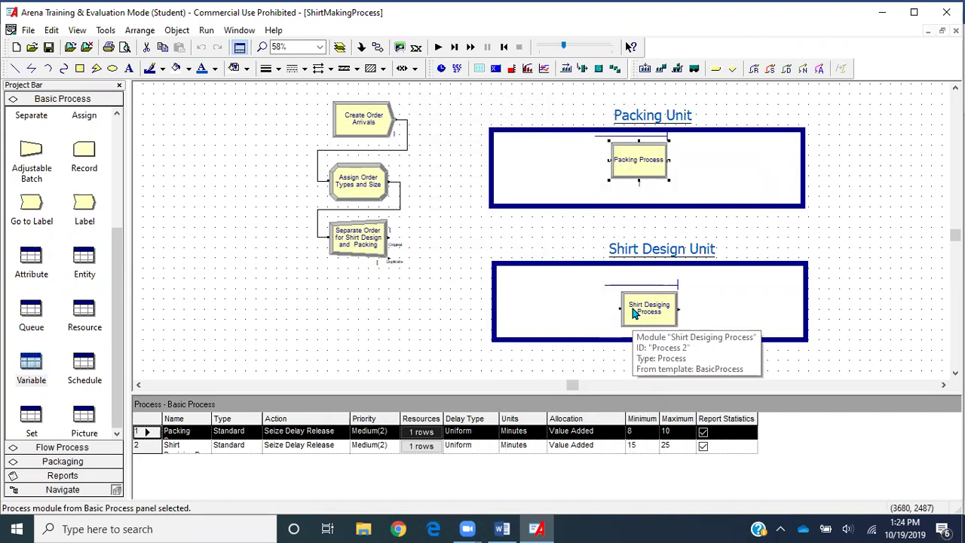
pyautogui.click(443, 286)
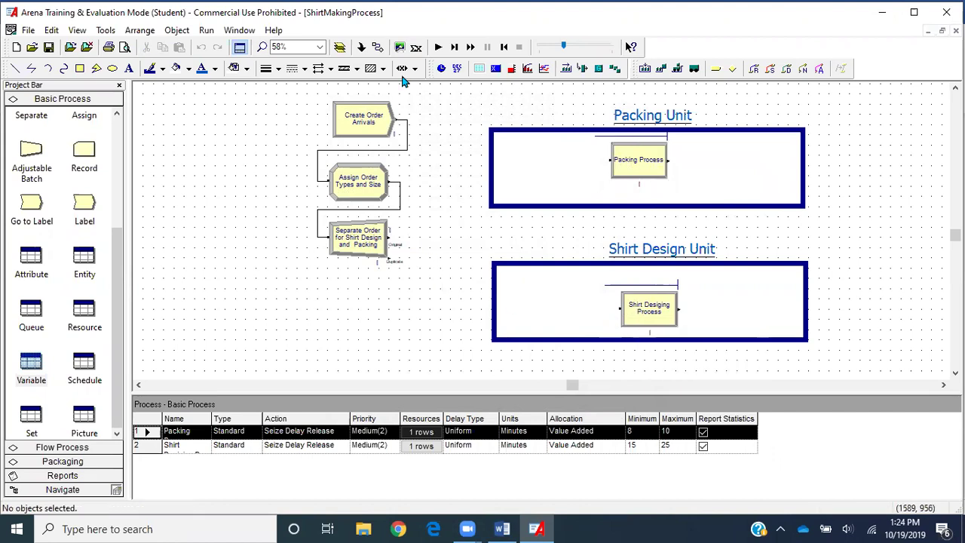
pyautogui.click(378, 46)
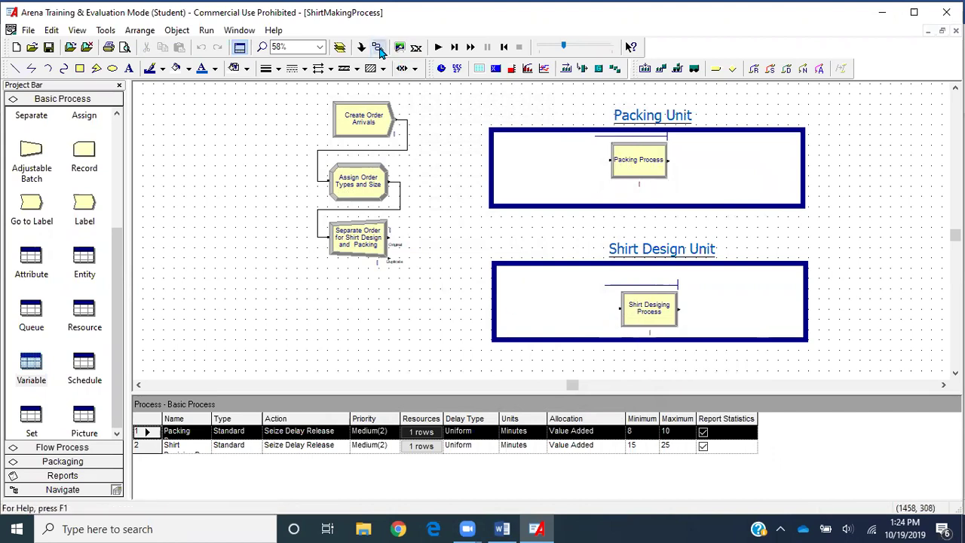
pyautogui.click(389, 236)
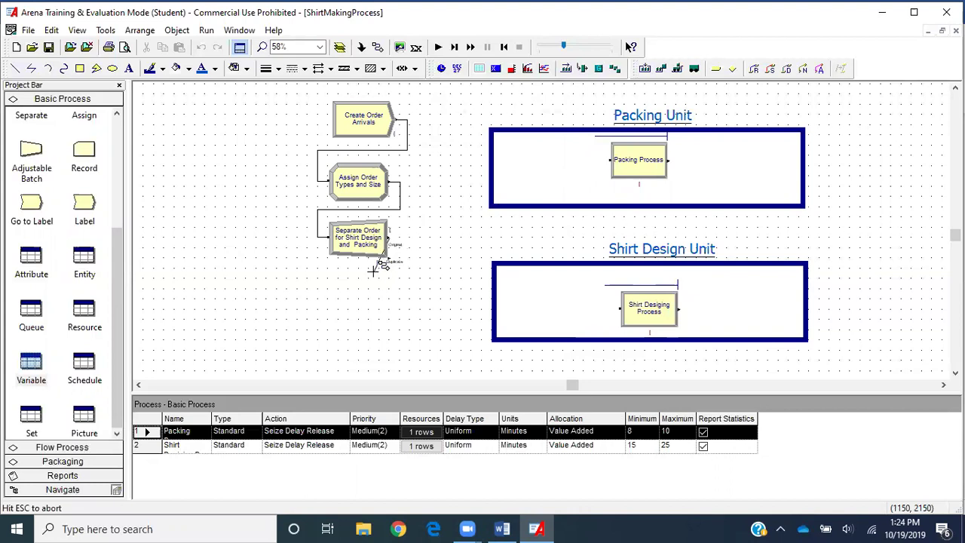
pyautogui.click(610, 161)
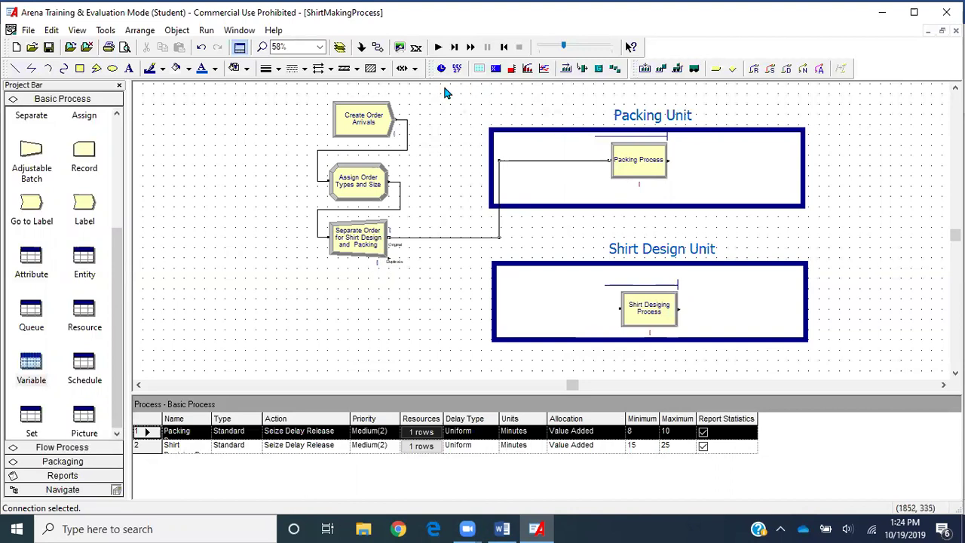
pyautogui.click(376, 47)
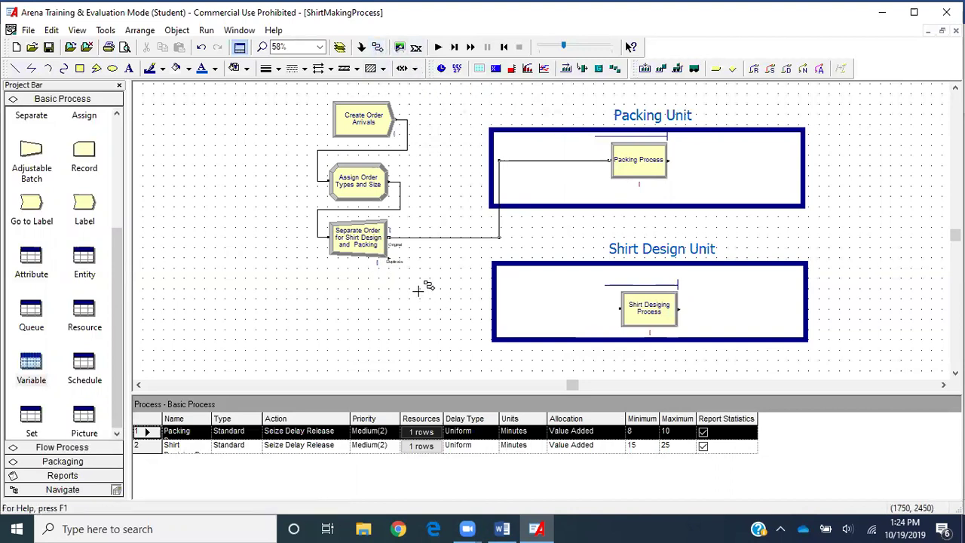
pyautogui.click(388, 259)
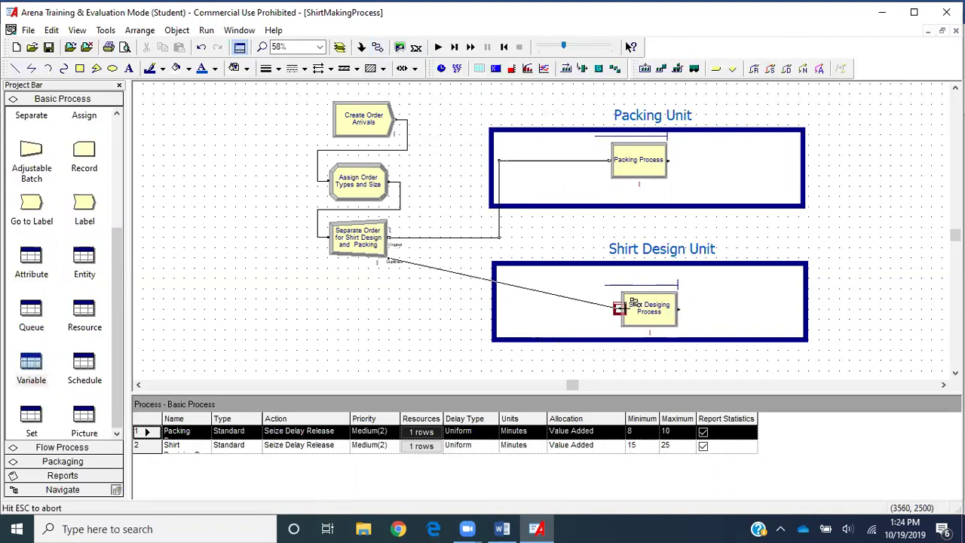
pyautogui.click(619, 308)
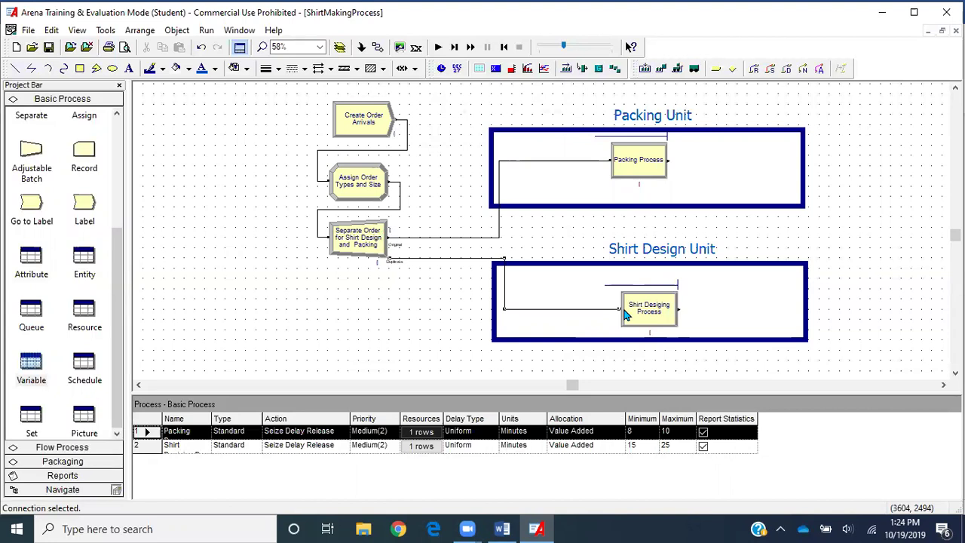
pyautogui.press('Delete')
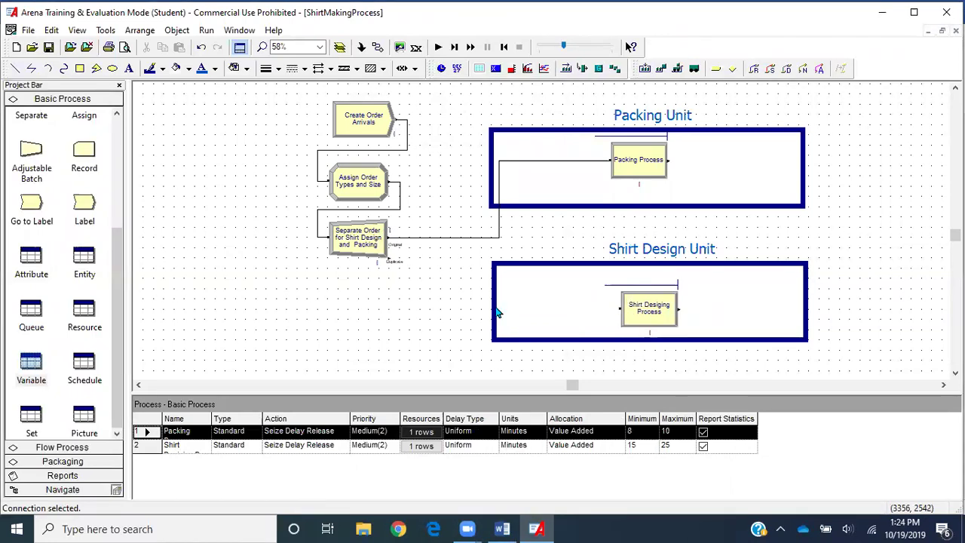
# - Place an Assign module in the Shirt Design Unit and connect it between the Separate module's duplicate output and the shirt designing process
pyautogui.scroll(3, 96, 239)
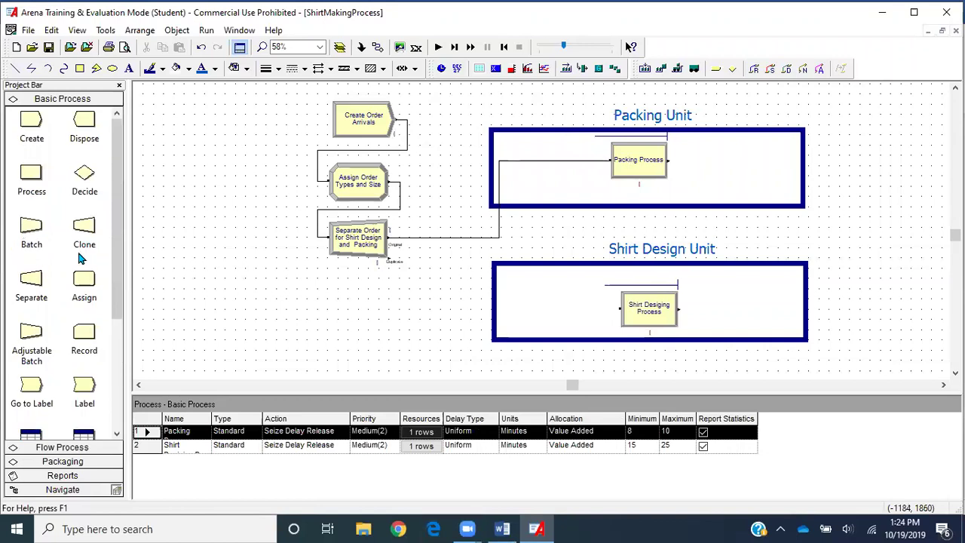
pyautogui.moveTo(84, 280); pyautogui.dragTo(511, 306)
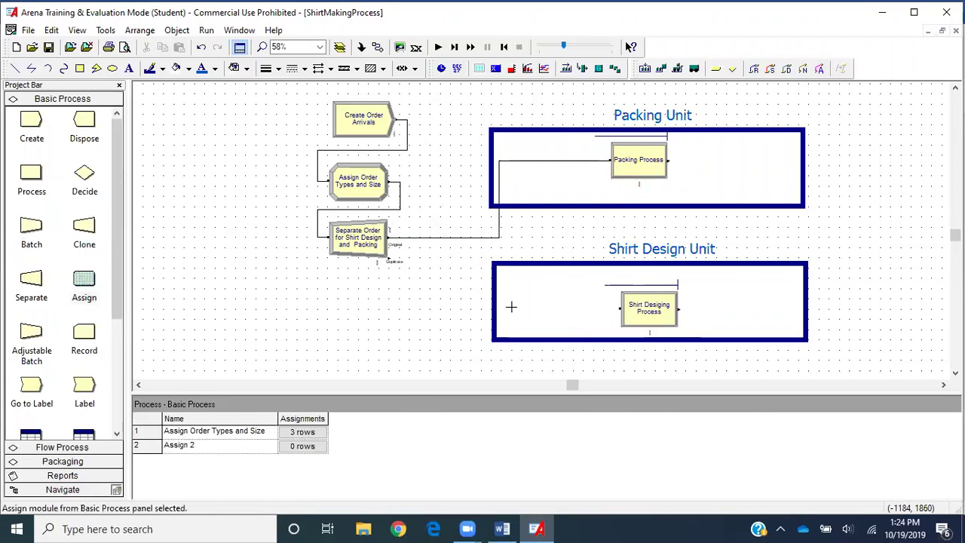
pyautogui.click(376, 46)
pyautogui.click(513, 309)
pyautogui.click(377, 47)
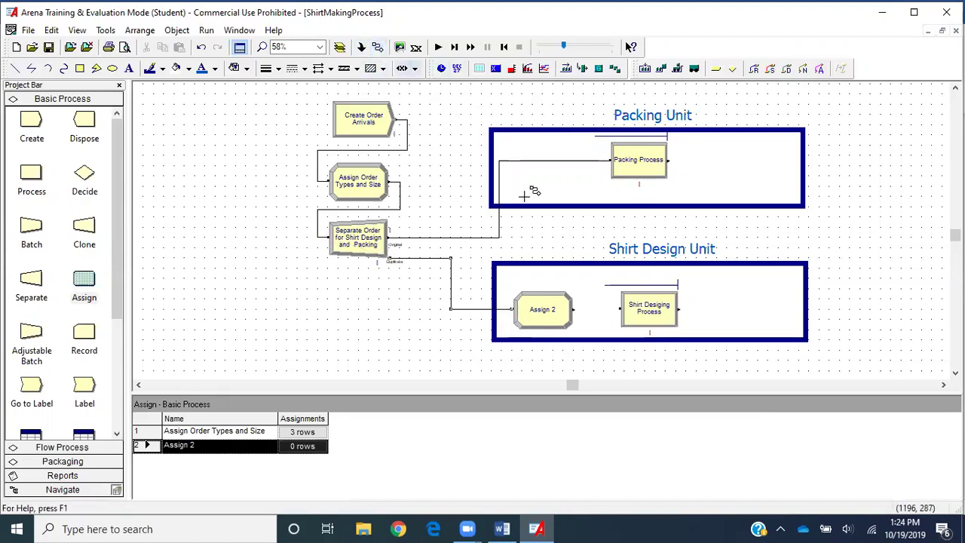
pyautogui.click(575, 309)
pyautogui.click(617, 319)
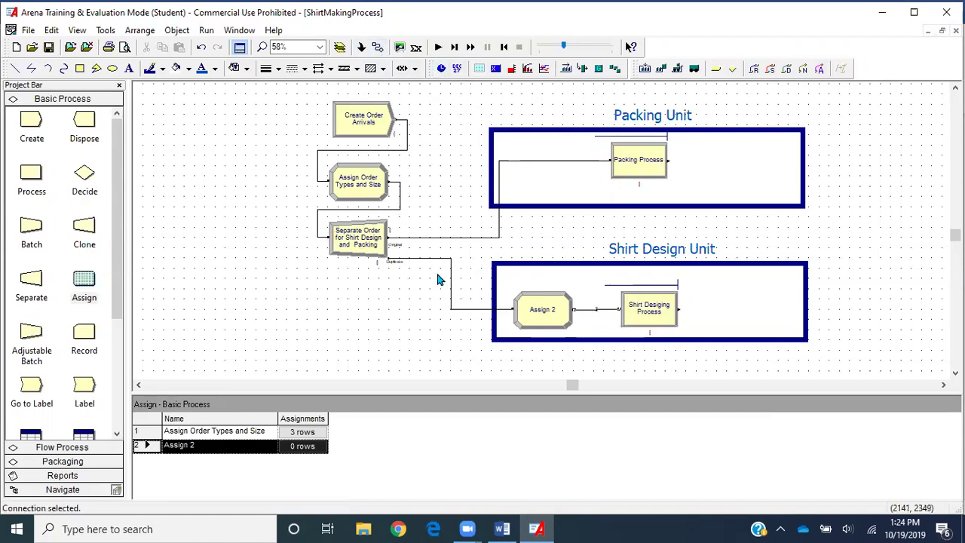
# - Add an Entity Picture assignment using Picture.Yellow Ball to the Assign Order Types and Size module
pyautogui.doubleClick(366, 186)
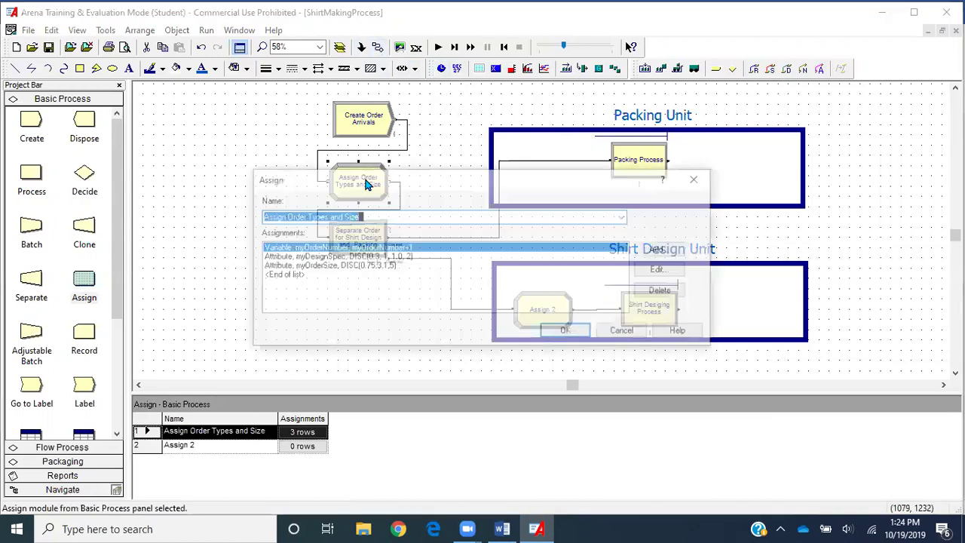
pyautogui.click(306, 274)
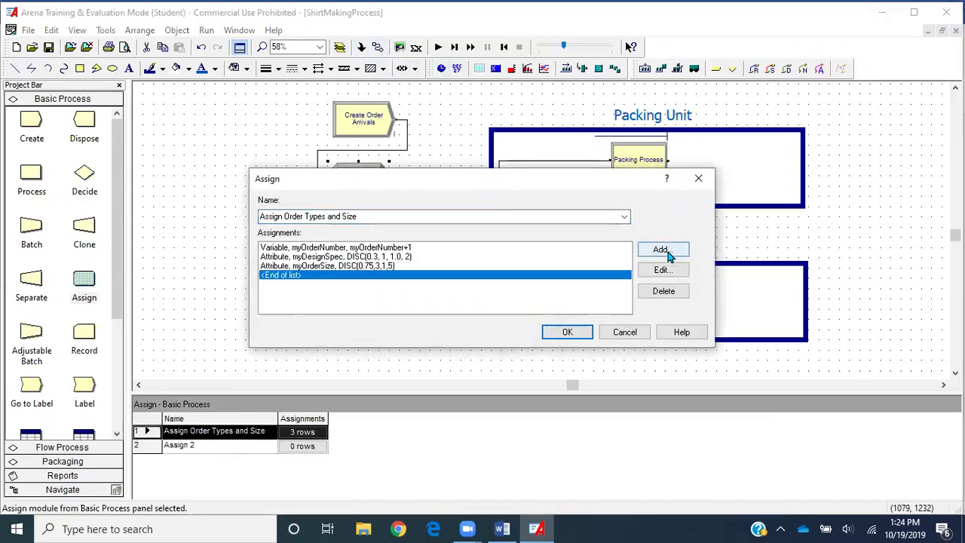
pyautogui.click(659, 250)
pyautogui.click(400, 247)
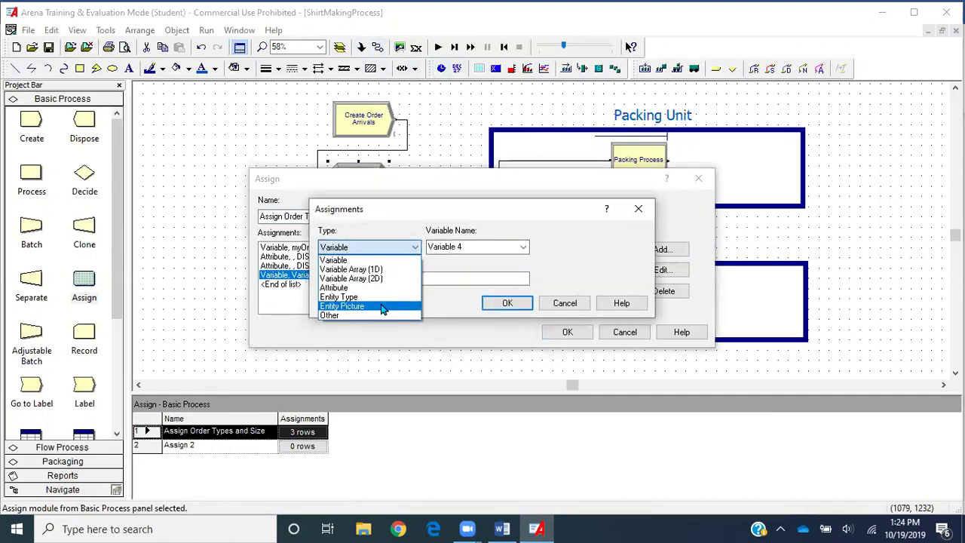
pyautogui.click(342, 305)
pyautogui.click(523, 247)
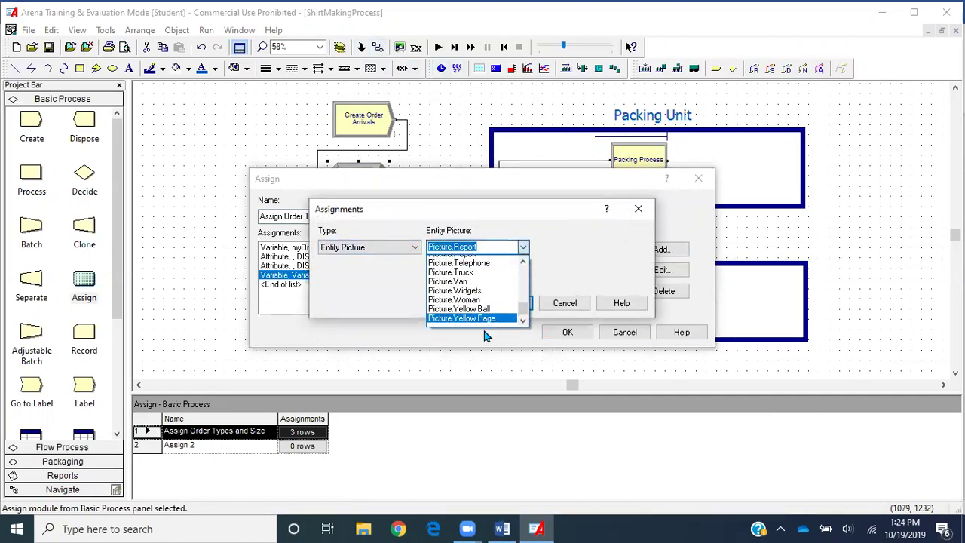
pyautogui.click(476, 307)
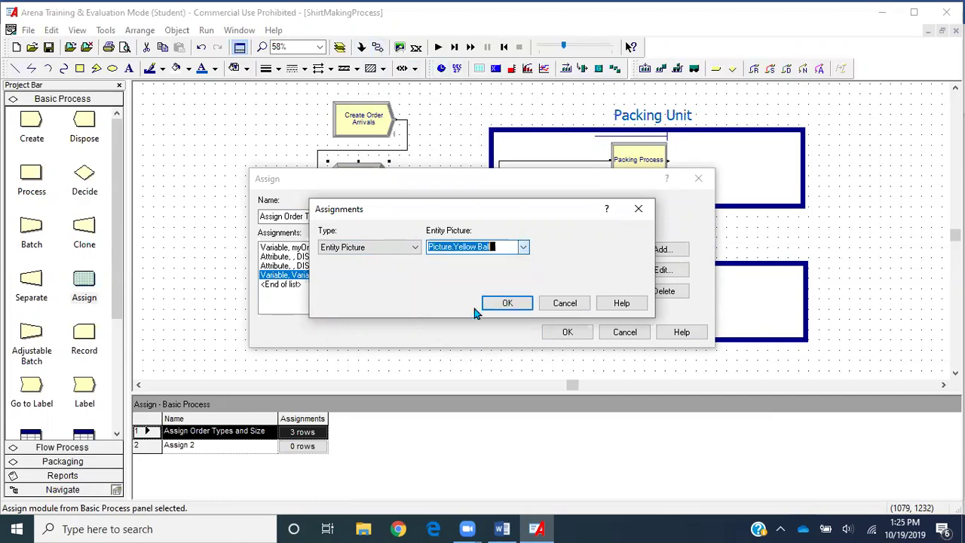
pyautogui.click(513, 303)
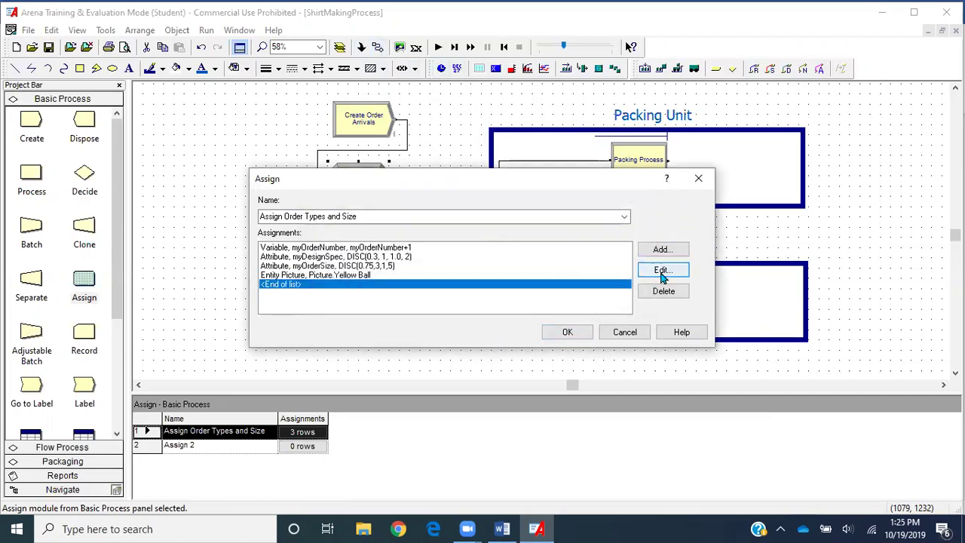
# - Change the entity picture in the Assign Order Types and Size module to Picture.Report
pyautogui.doubleClick(567, 276)
pyautogui.click(522, 247)
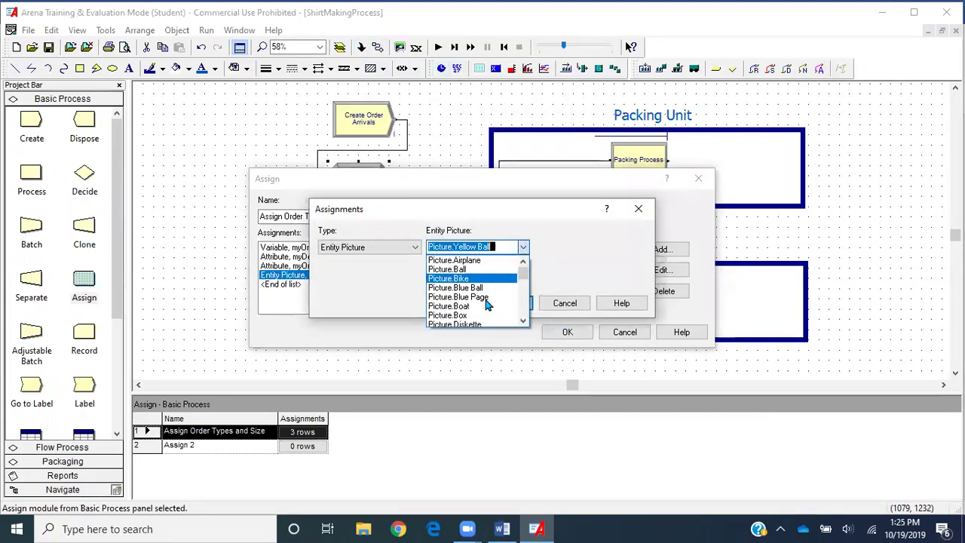
pyautogui.scroll(-3, 486, 298)
pyautogui.scroll(1, 476, 290)
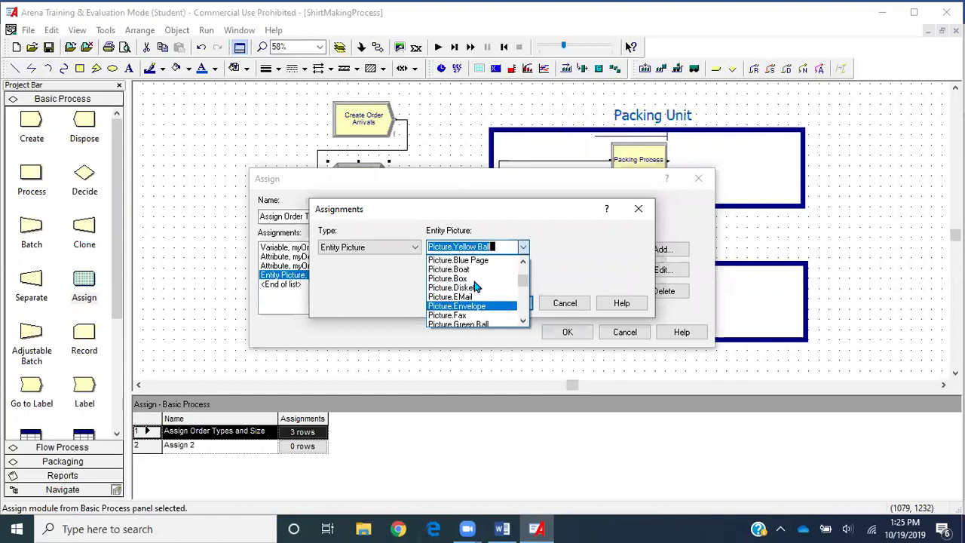
pyautogui.scroll(-3, 476, 294)
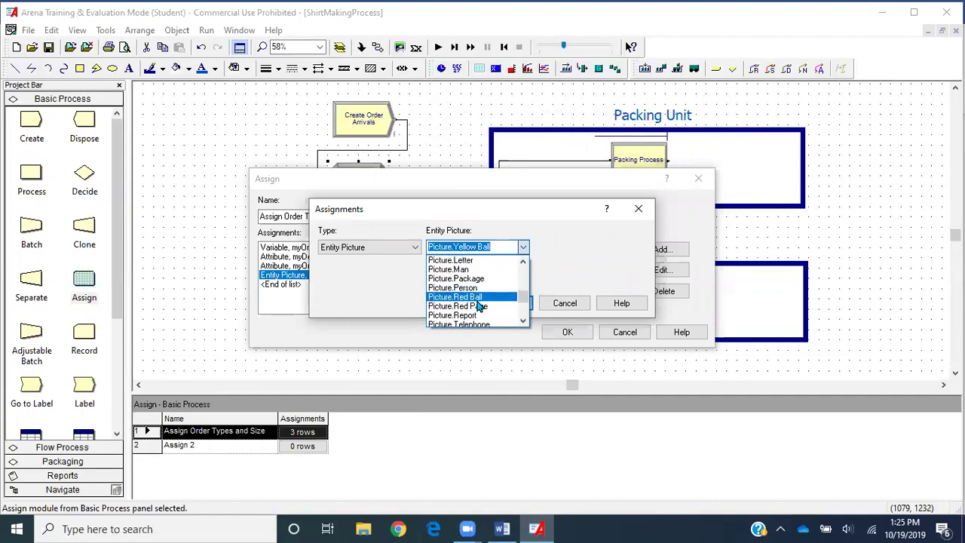
pyautogui.click(481, 315)
pyautogui.click(506, 304)
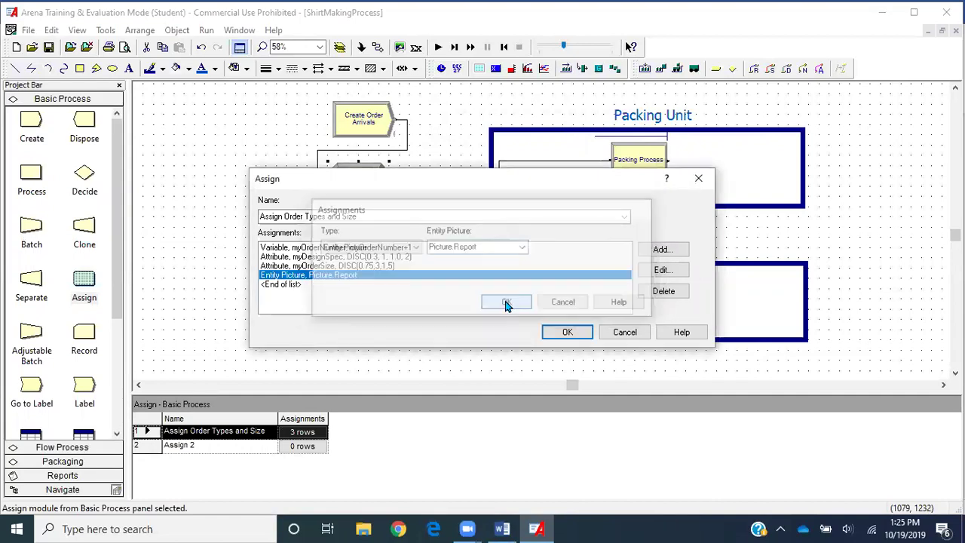
pyautogui.click(565, 332)
# - Rename the Assign module in the Shirt Design Unit as "Assign Picture for Shirts"
pyautogui.doubleClick(555, 309)
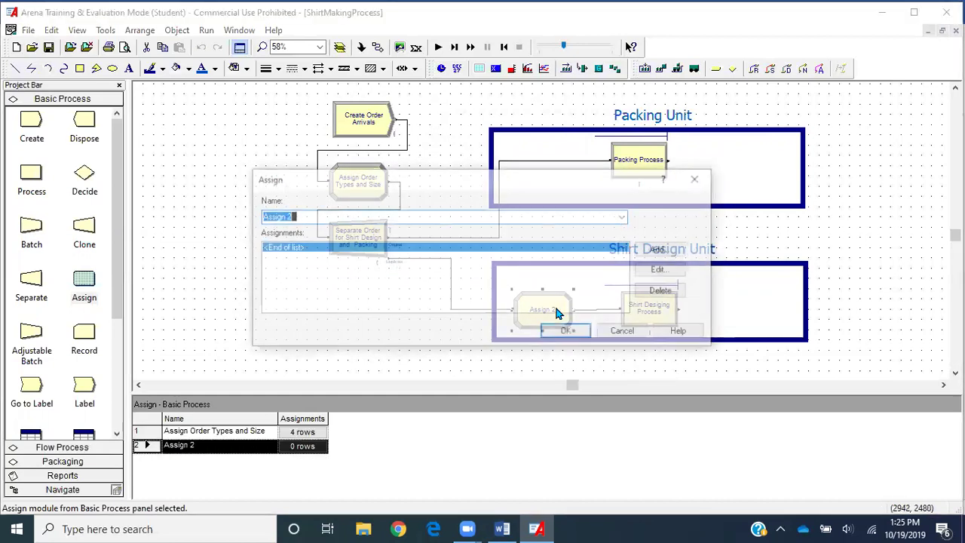
pyautogui.click(481, 215)
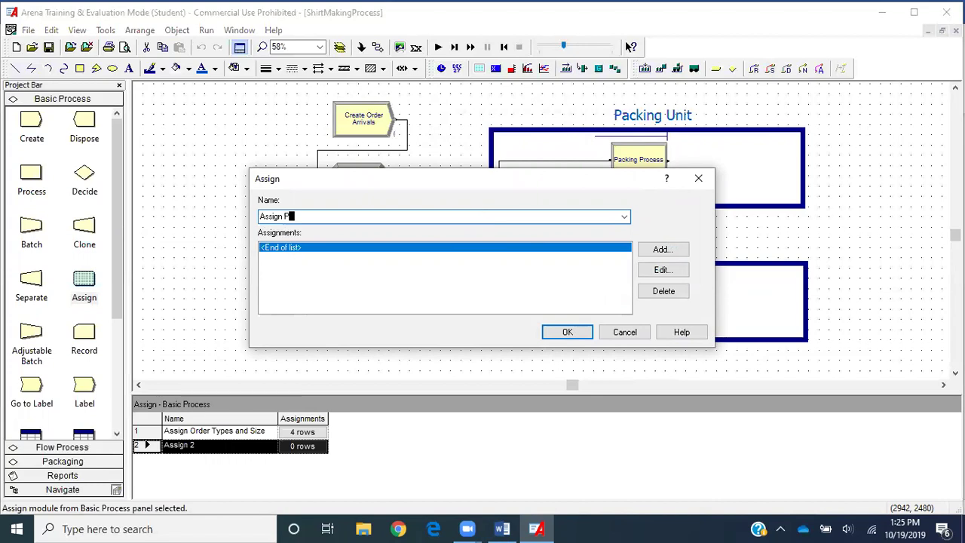
pyautogui.write('Picture for Shirts')
# - Add an Entity Picture assignment using Picture.Green Ball to the Assign Picture for Shirts module
pyautogui.click(662, 249)
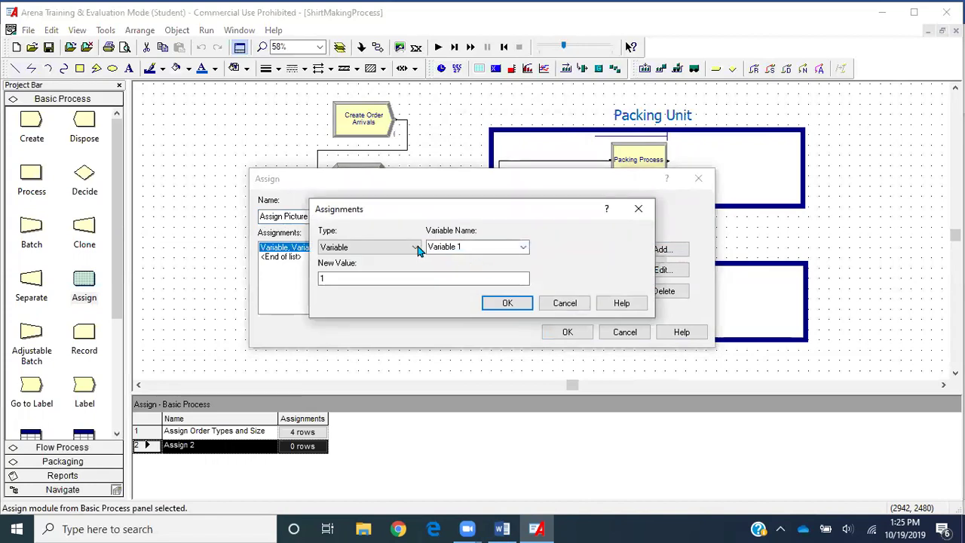
pyautogui.click(415, 251)
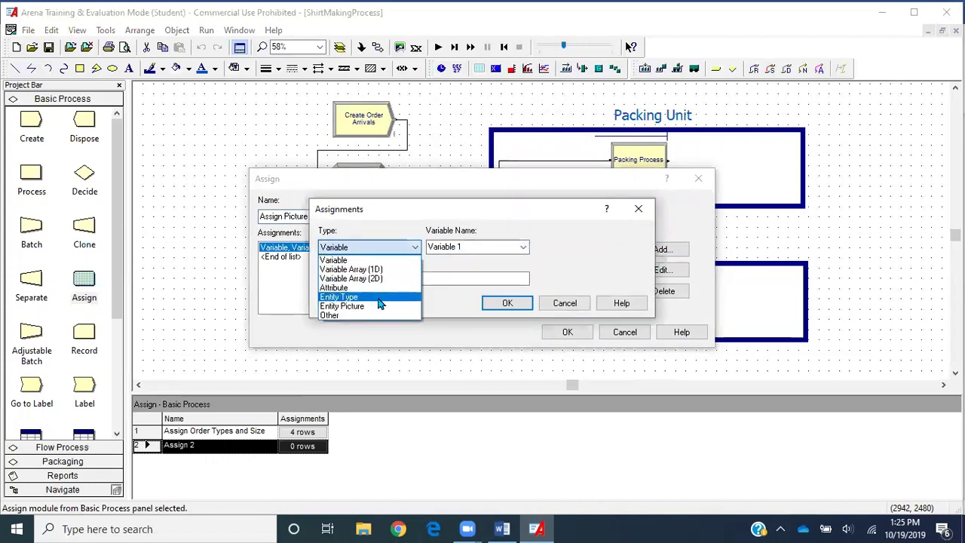
pyautogui.click(381, 310)
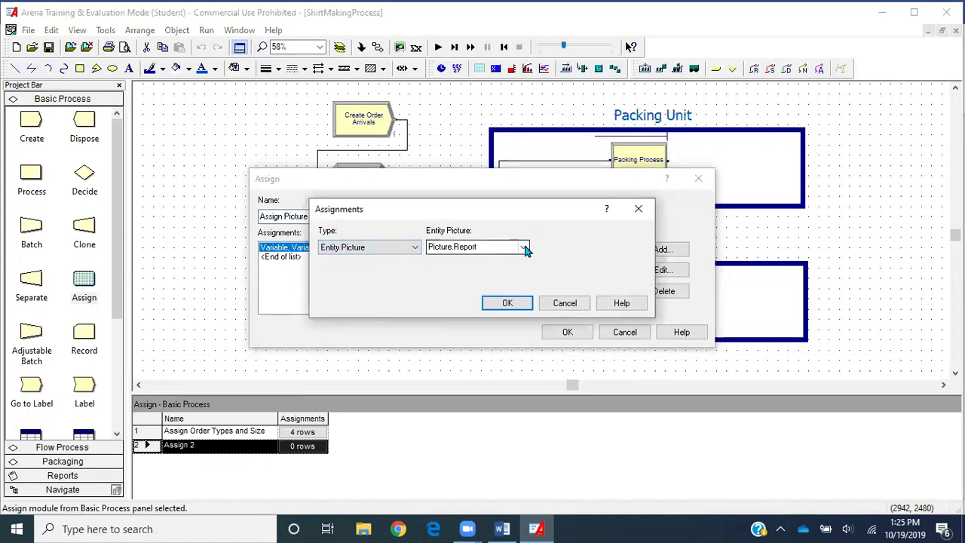
pyautogui.click(524, 249)
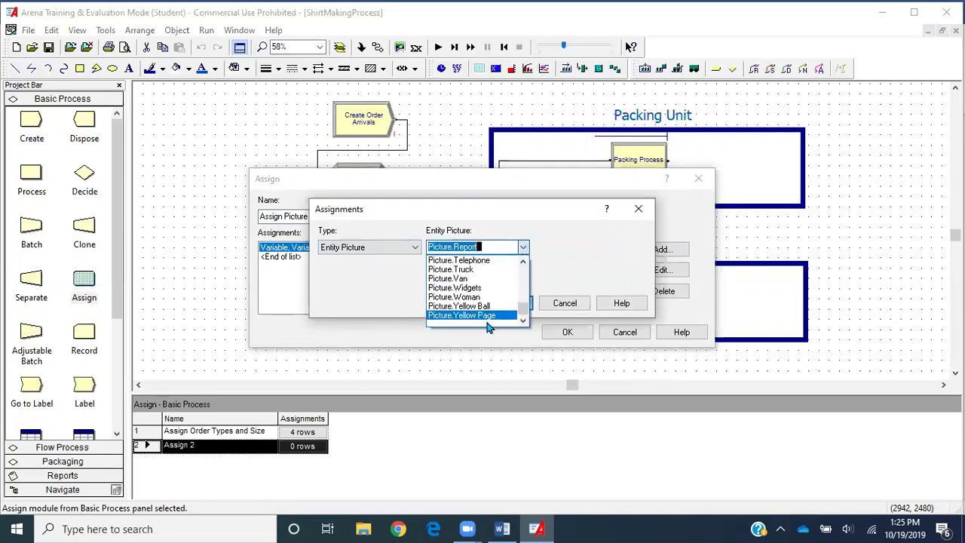
pyautogui.scroll(4, 489, 302)
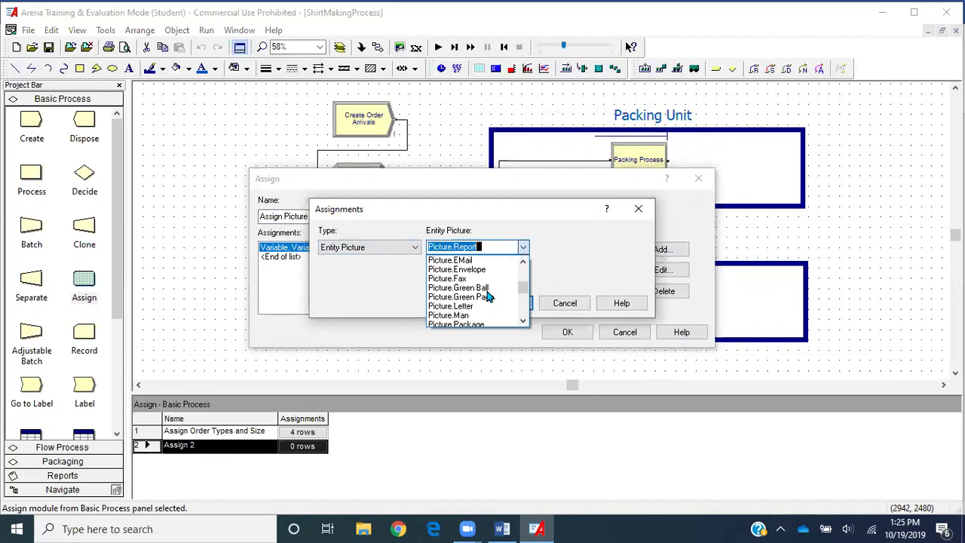
pyautogui.scroll(1, 487, 297)
pyautogui.click(488, 316)
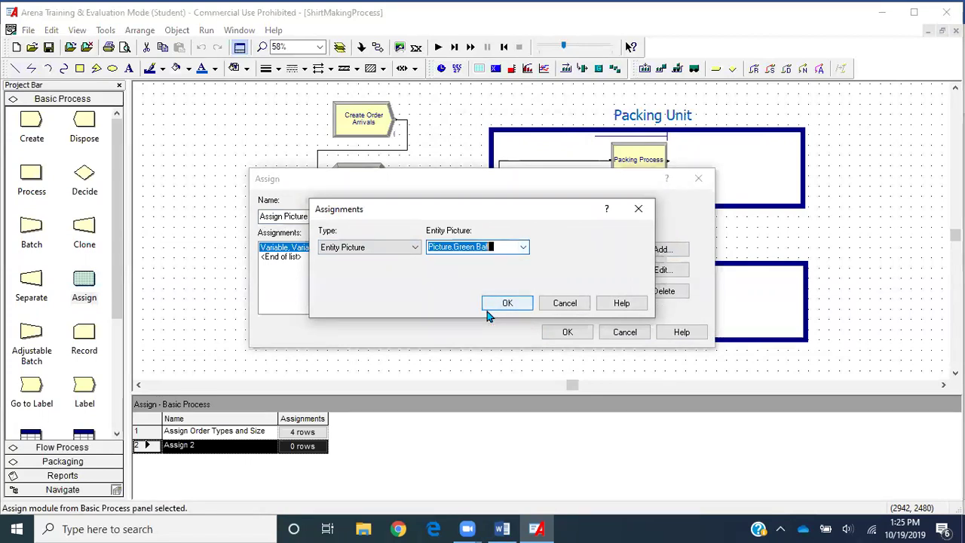
pyautogui.click(494, 306)
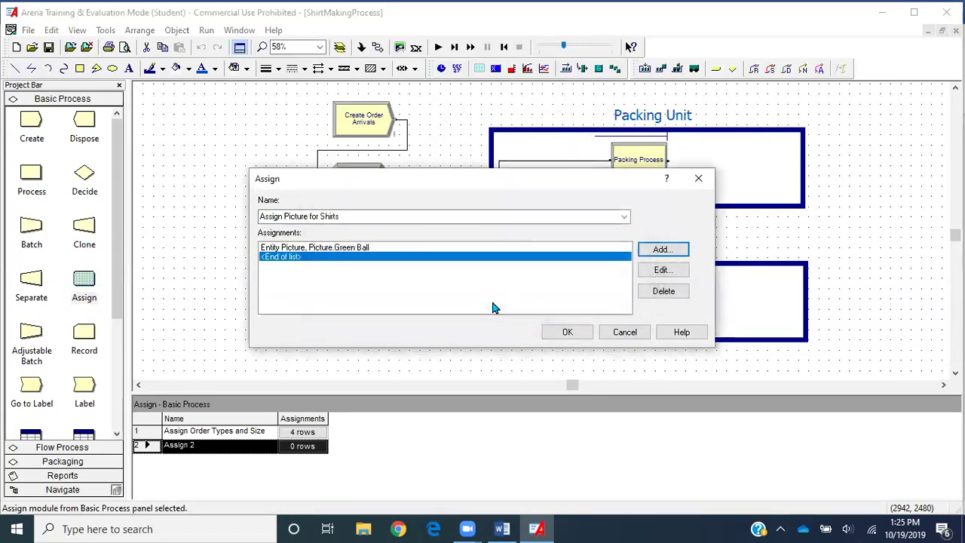
pyautogui.click(567, 332)
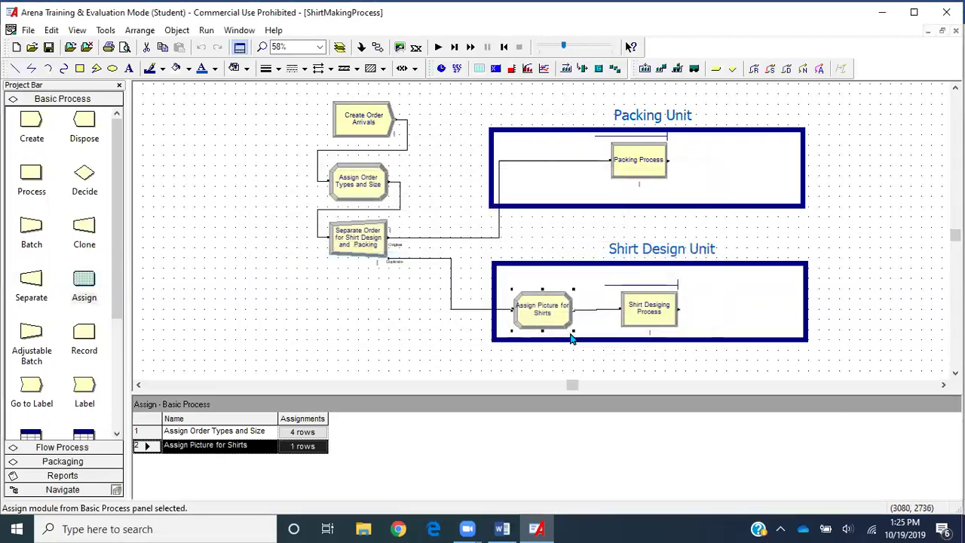
# - Save the model and switch to the Word worksheet
pyautogui.click(48, 49)
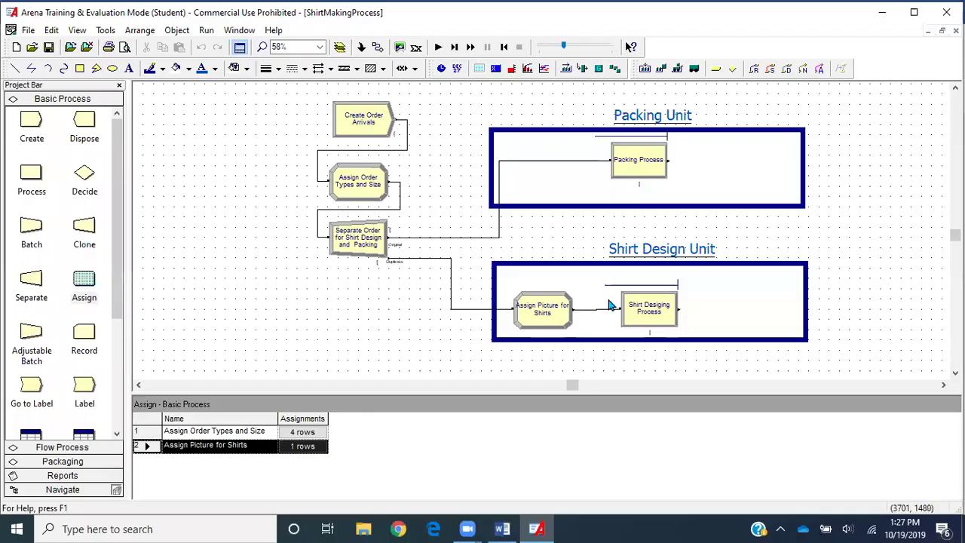
pyautogui.click(502, 529)
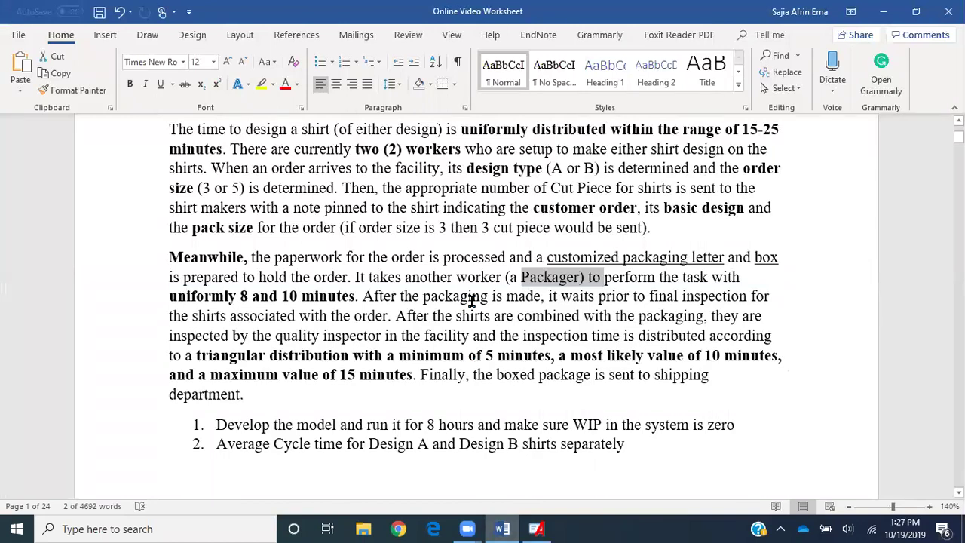
# - Read the worksheet passage on combining shirts with packaging and on inspection times, and switch back to Arena
pyautogui.scroll(1, 472, 300)
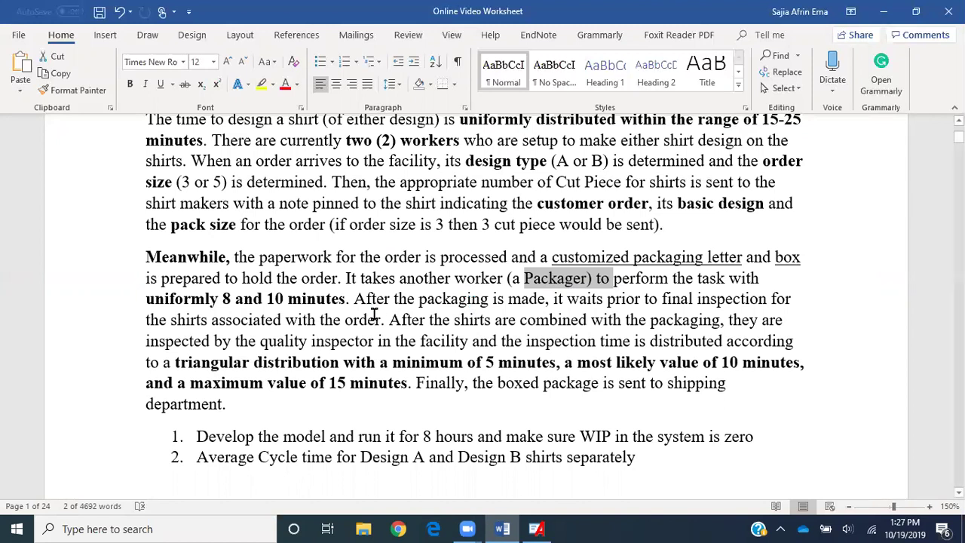
pyautogui.scroll(-1, 373, 312)
pyautogui.moveTo(354, 235); pyautogui.dragTo(629, 297)
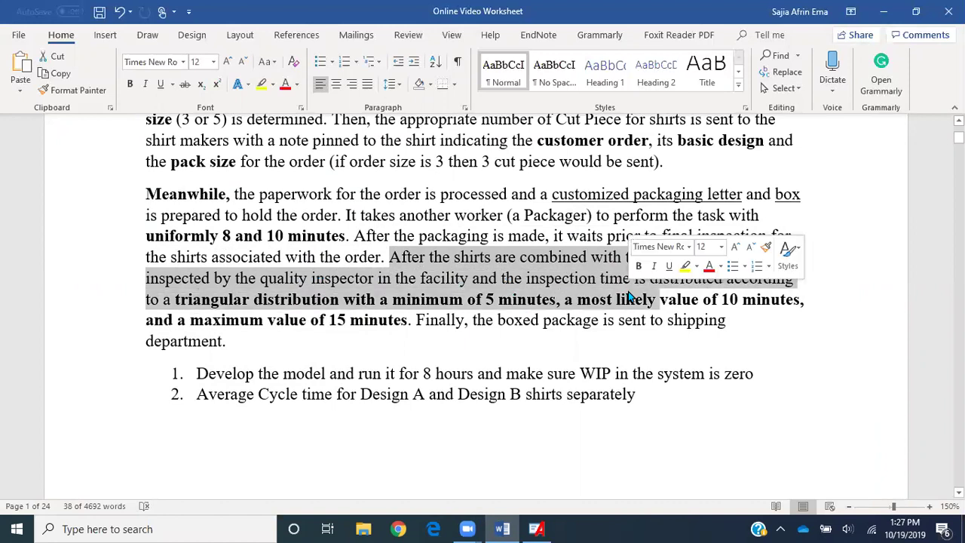
pyautogui.scroll(1, 511, 291)
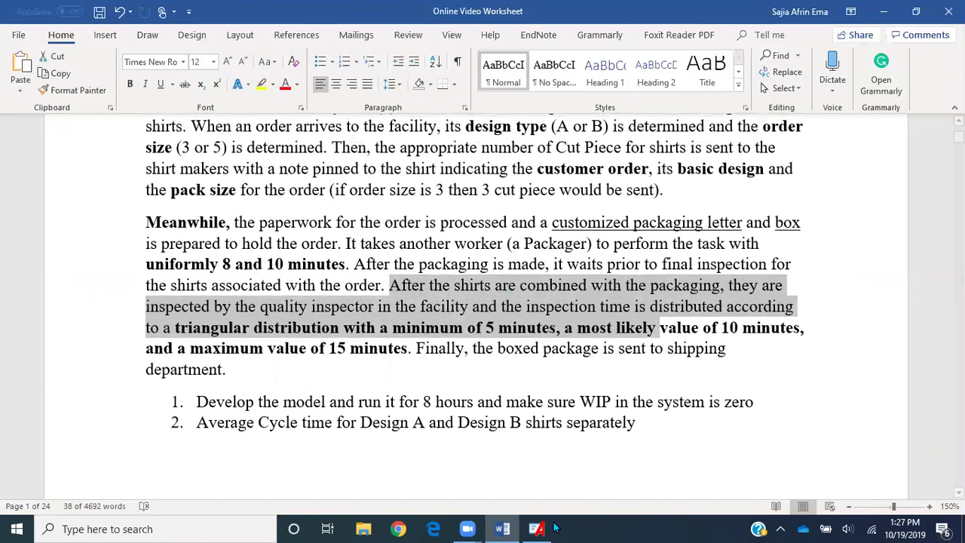
pyautogui.click(538, 528)
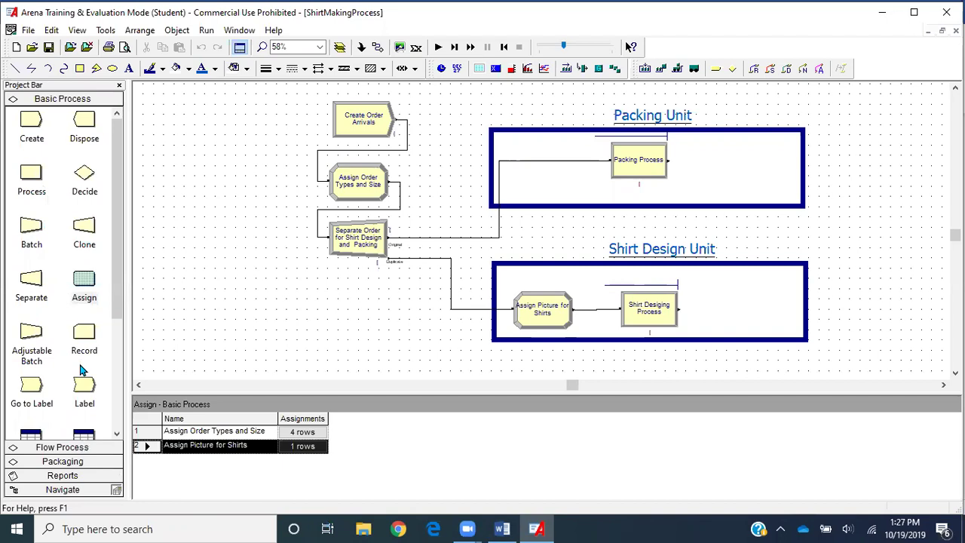
# - Add a Batch module after the shirt designing process in the Shirt Design Unit and connect the two modules
pyautogui.scroll(-3, 83, 369)
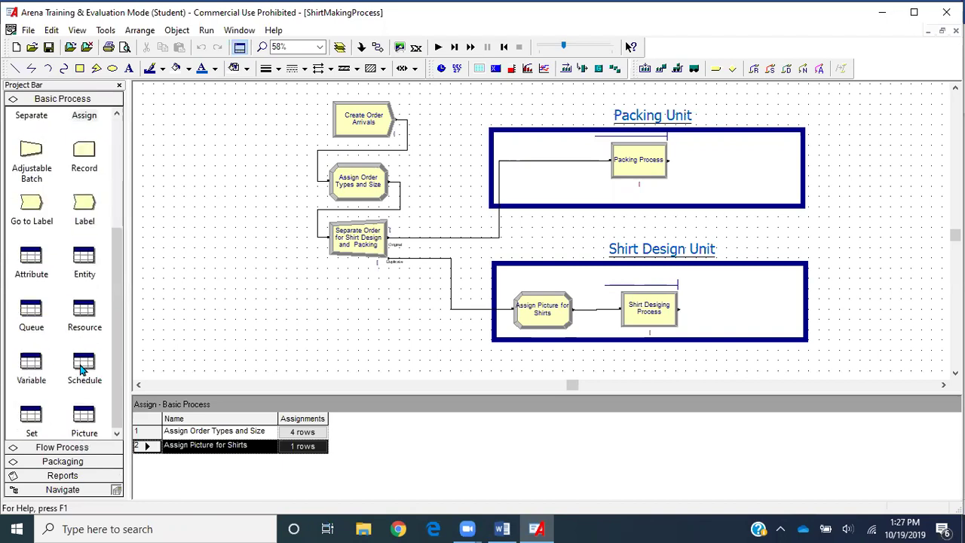
pyautogui.scroll(2, 83, 370)
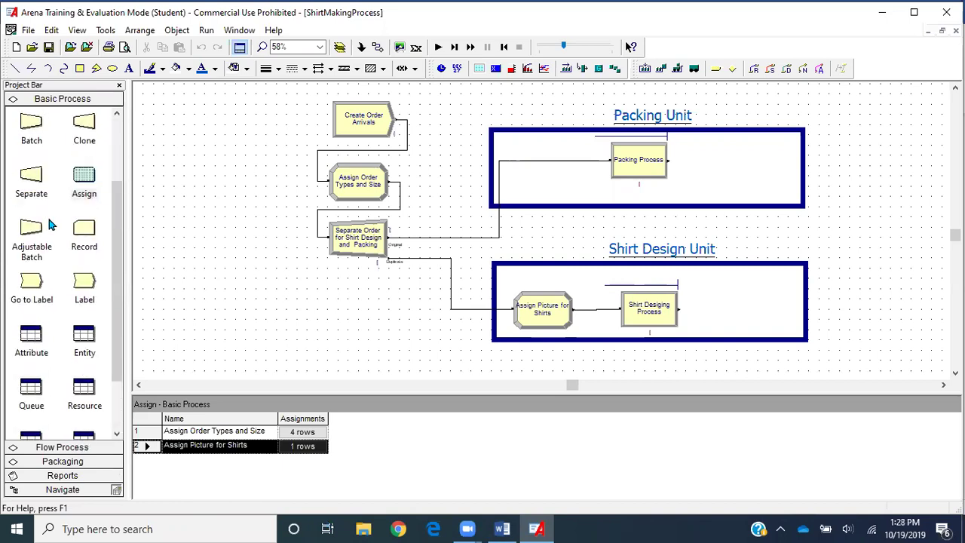
pyautogui.moveTo(31, 125); pyautogui.dragTo(714, 313)
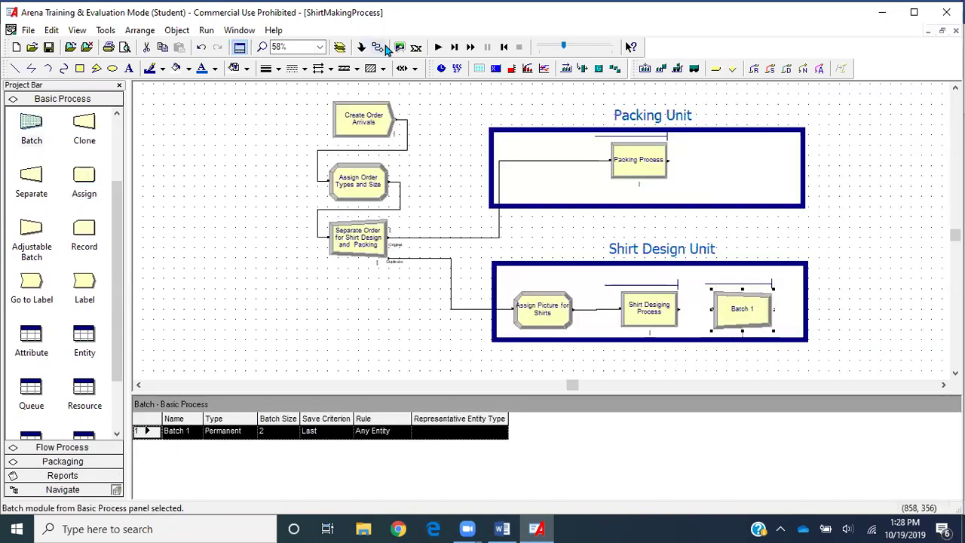
pyautogui.click(378, 47)
pyautogui.click(679, 308)
pyautogui.click(711, 310)
# - Name the Batch module "Batch based on OrderNumber" and keep its type as Permanent
pyautogui.doubleClick(743, 310)
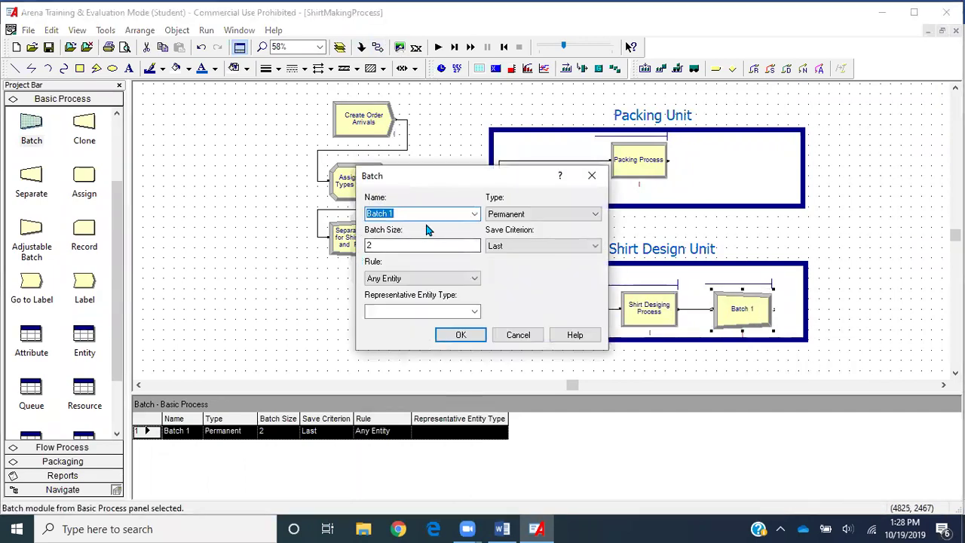
pyautogui.click(422, 209)
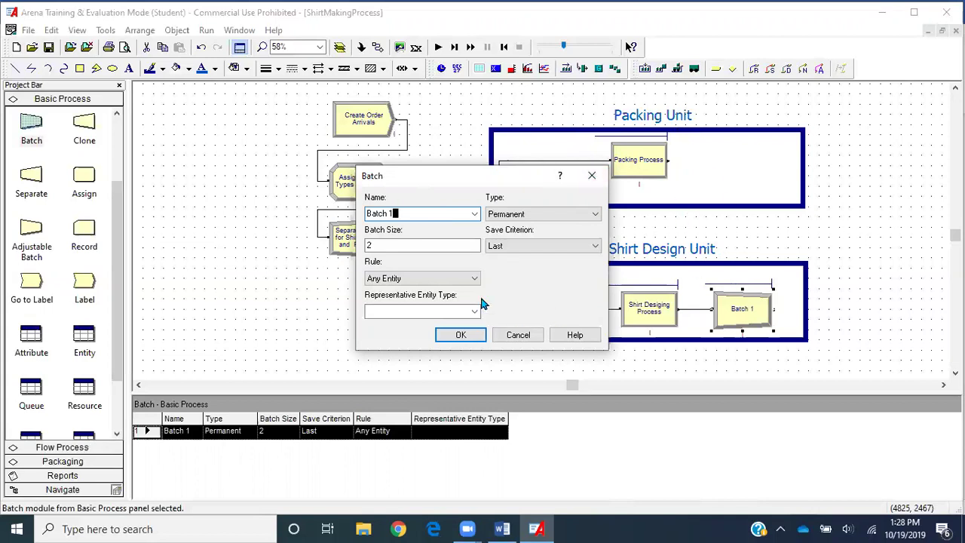
pyautogui.press('BackSpace')
pyautogui.write('based on OrderNumbe')
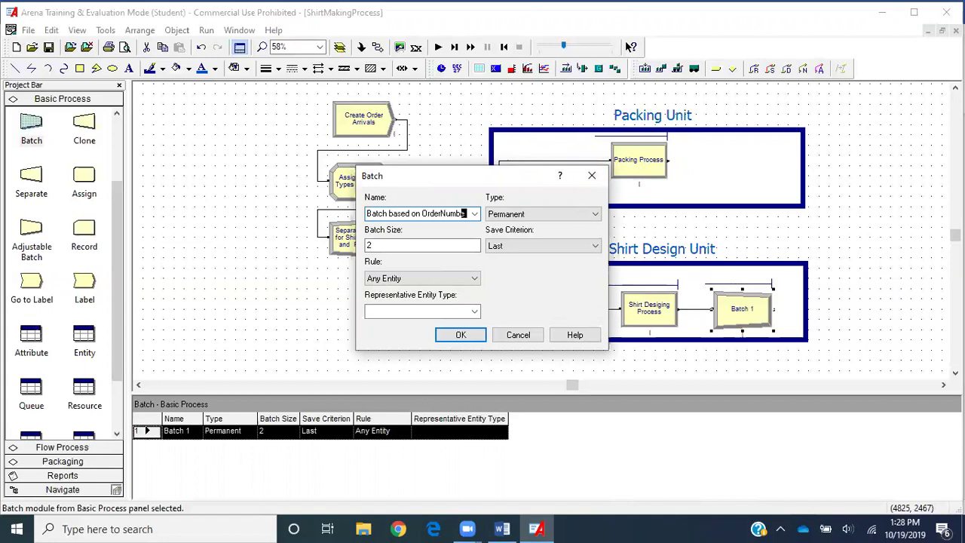
pyautogui.write('r')
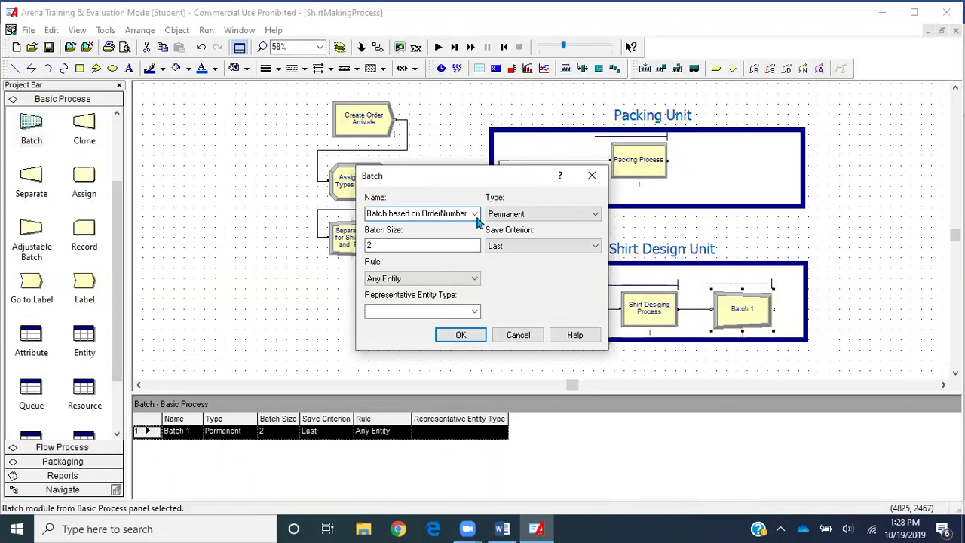
pyautogui.click(531, 213)
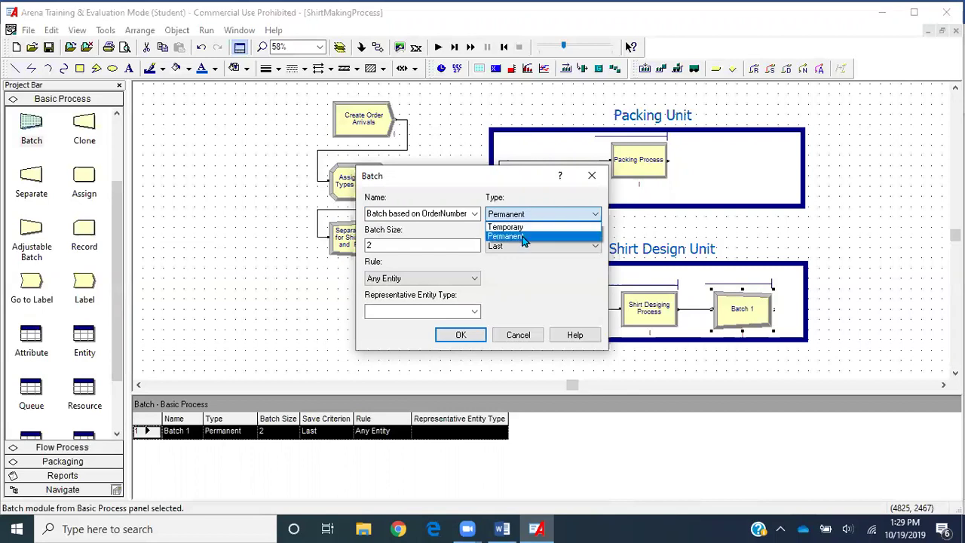
pyautogui.click(520, 234)
# - Set the batch size to the myOrderSize attribute using the Expression Builder
pyautogui.doubleClick(461, 250)
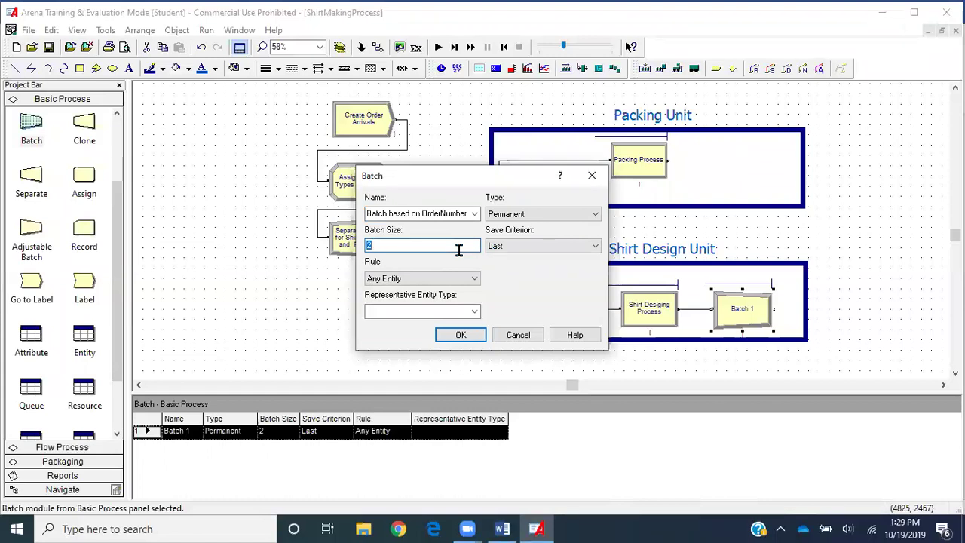
pyautogui.rightClick(458, 251)
pyautogui.click(526, 370)
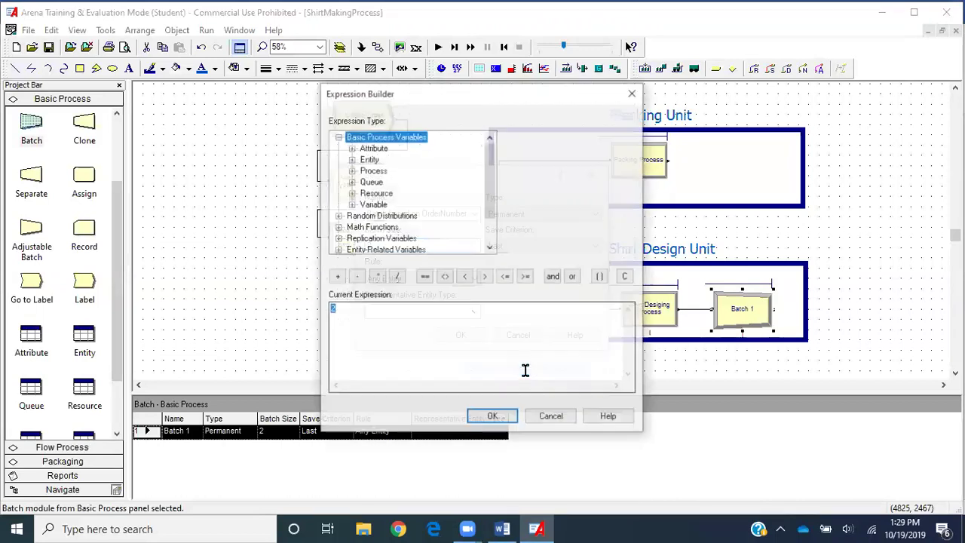
pyautogui.doubleClick(374, 148)
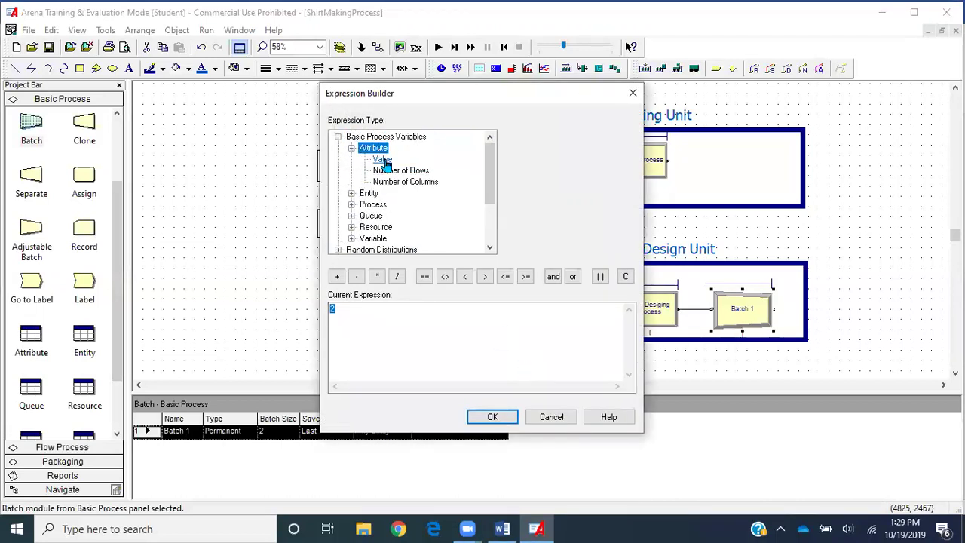
pyautogui.click(383, 160)
pyautogui.click(628, 136)
pyautogui.click(617, 145)
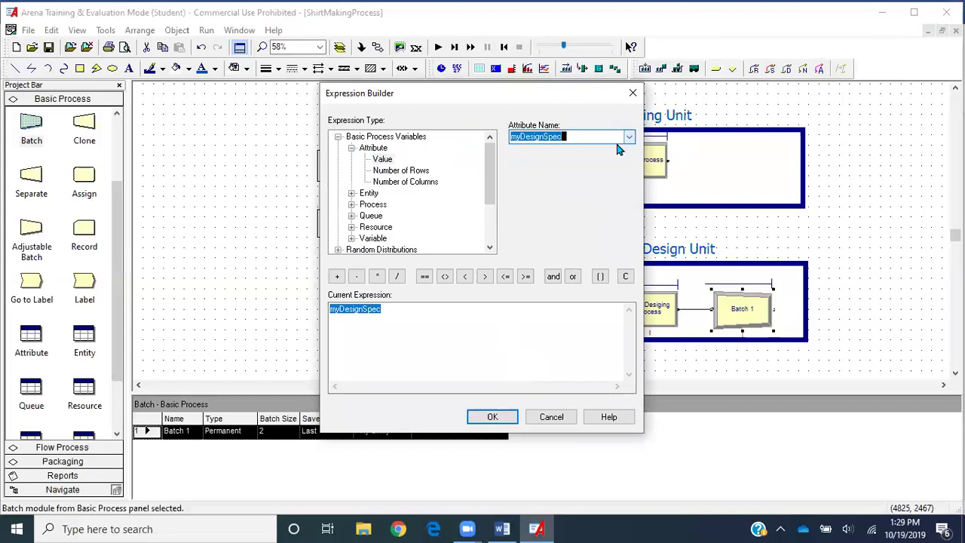
pyautogui.click(629, 136)
pyautogui.click(589, 159)
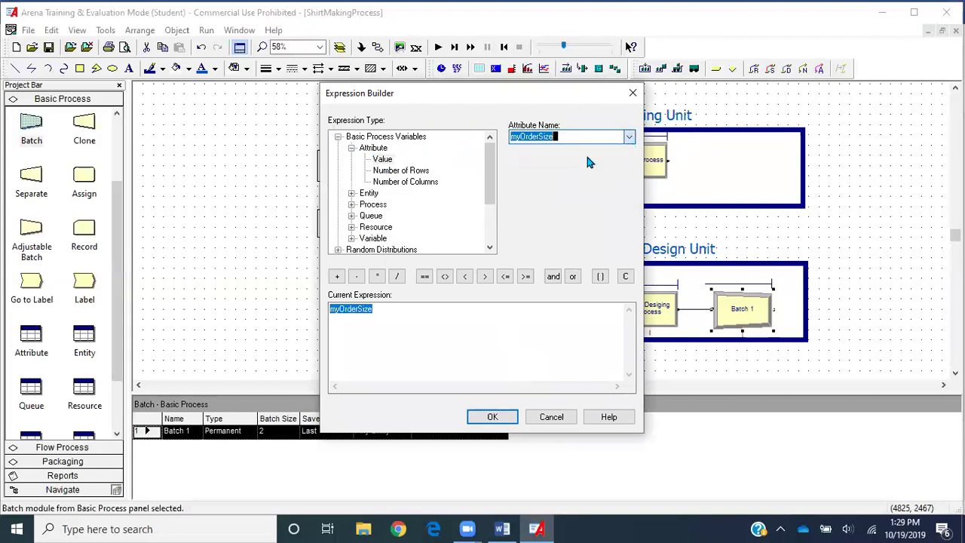
pyautogui.click(492, 417)
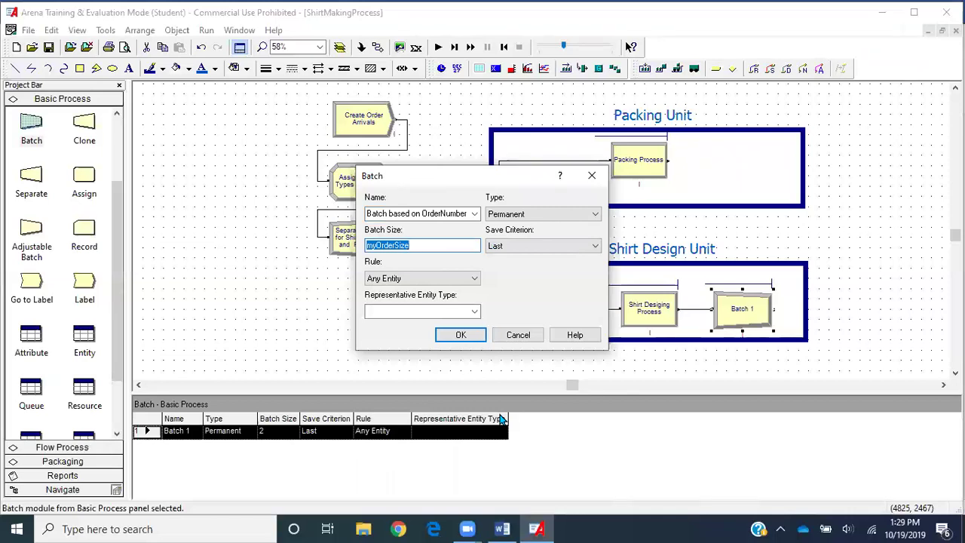
# - Keep Last as the batch's save criterion and set its rule to By Attribute
pyautogui.click(528, 246)
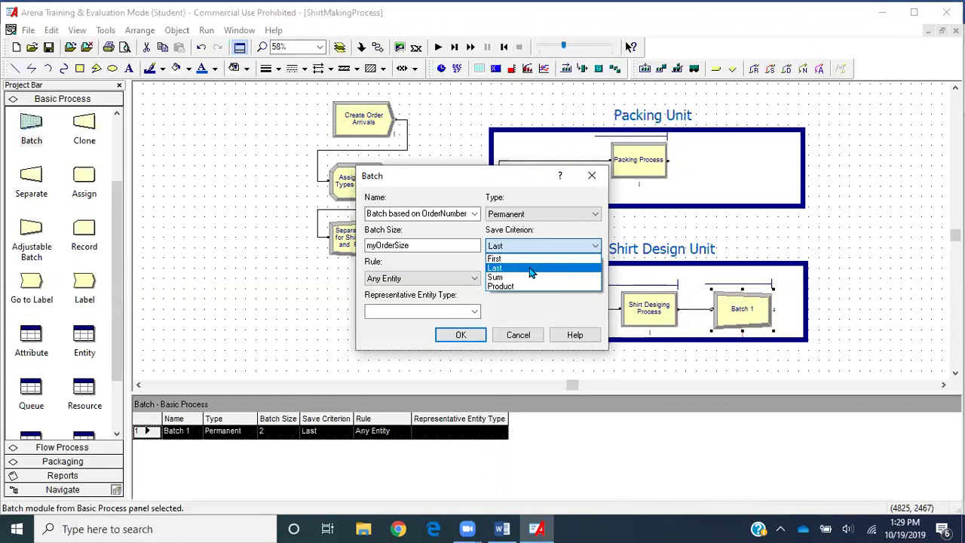
pyautogui.click(530, 268)
pyautogui.click(464, 284)
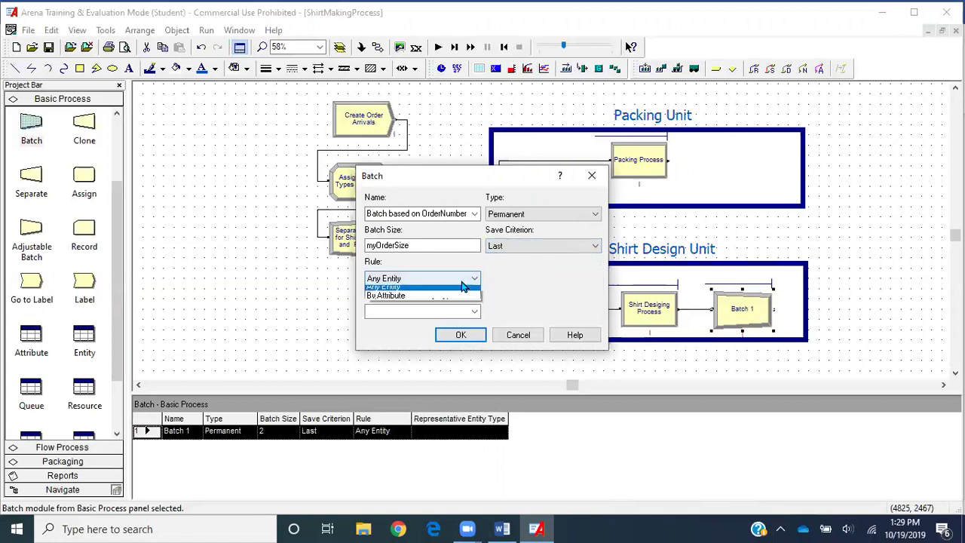
pyautogui.click(459, 301)
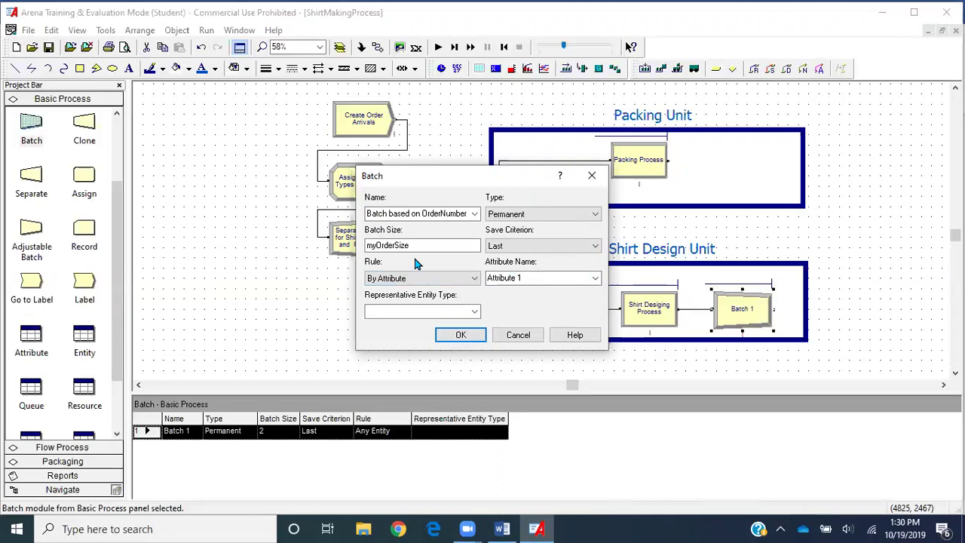
# - Check the available attribute names for the batching rule, and accept the Batch settings with Attribute 1
pyautogui.click(595, 277)
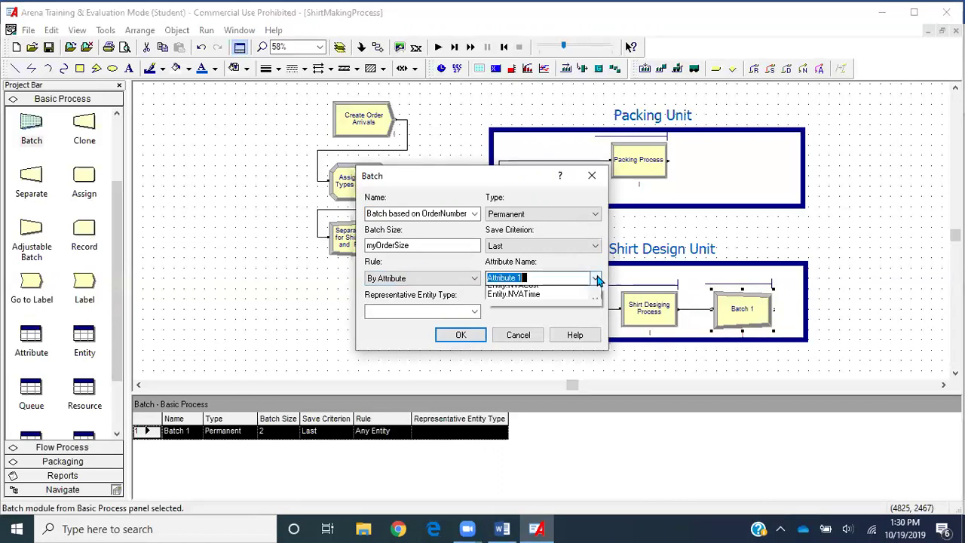
pyautogui.scroll(-5, 550, 343)
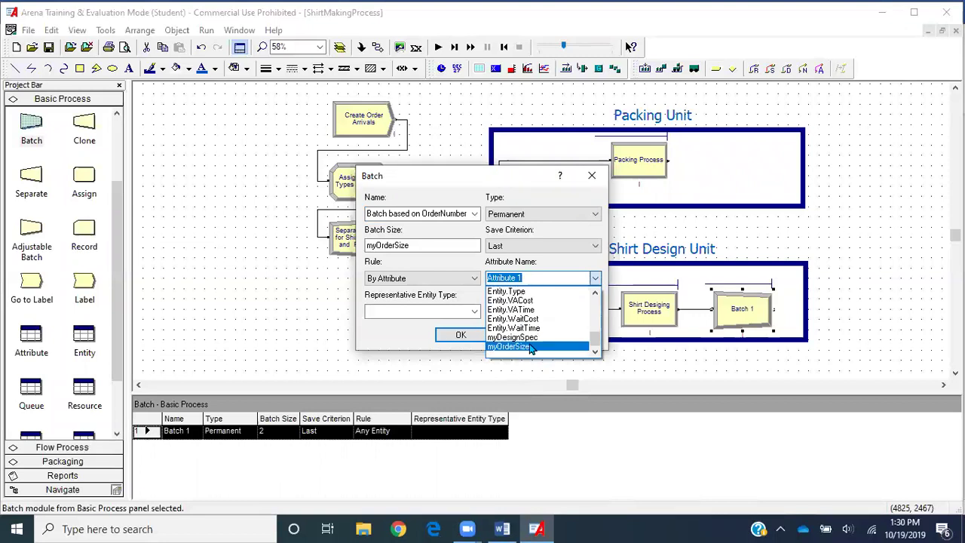
pyautogui.scroll(5, 530, 348)
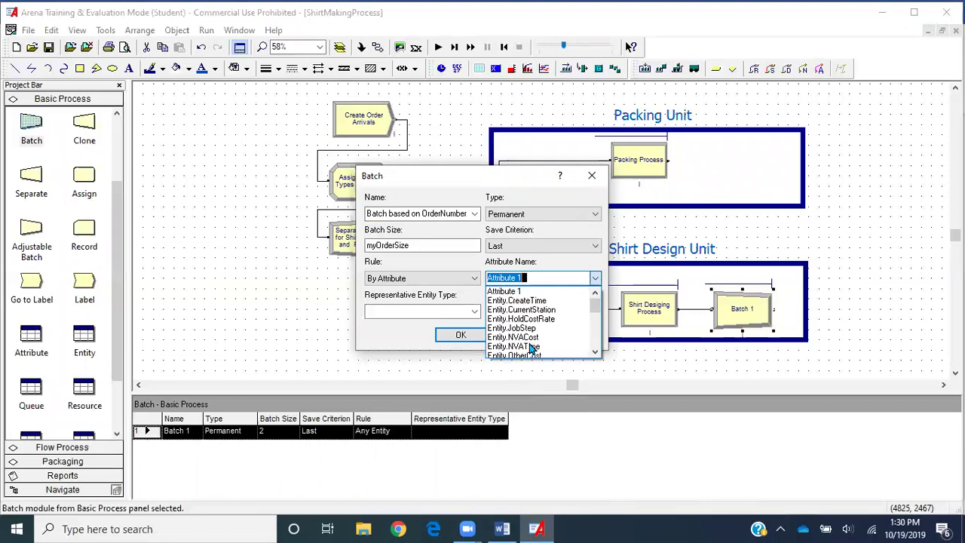
pyautogui.scroll(-5, 530, 348)
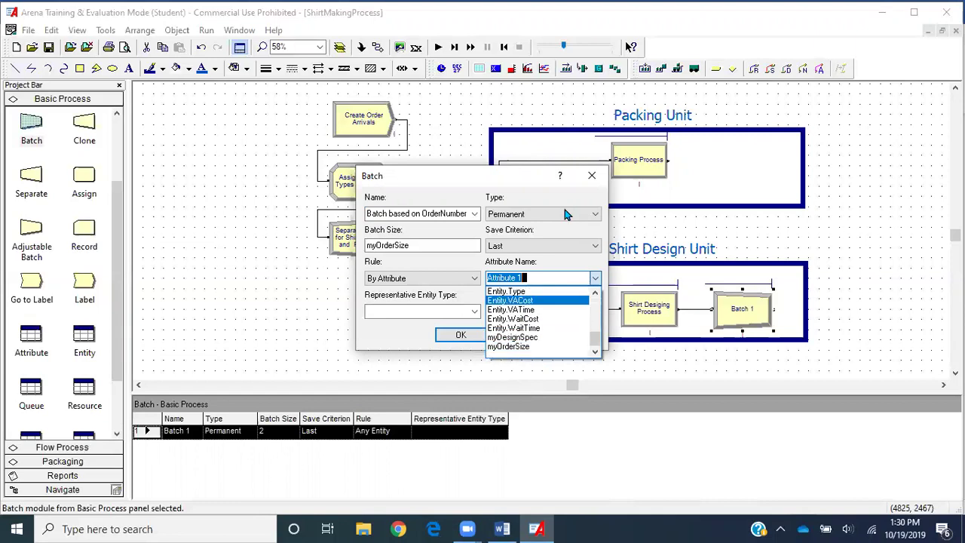
pyautogui.click(547, 278)
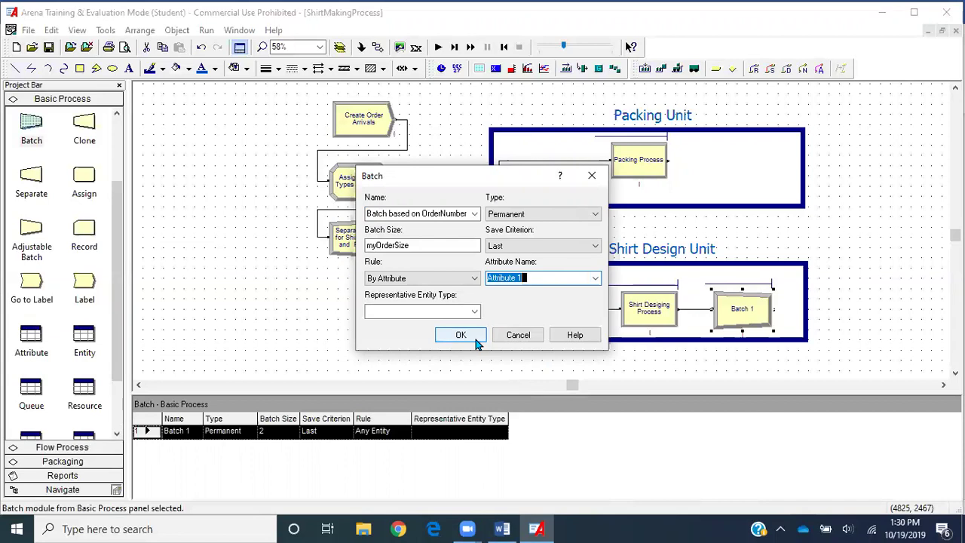
pyautogui.click(454, 278)
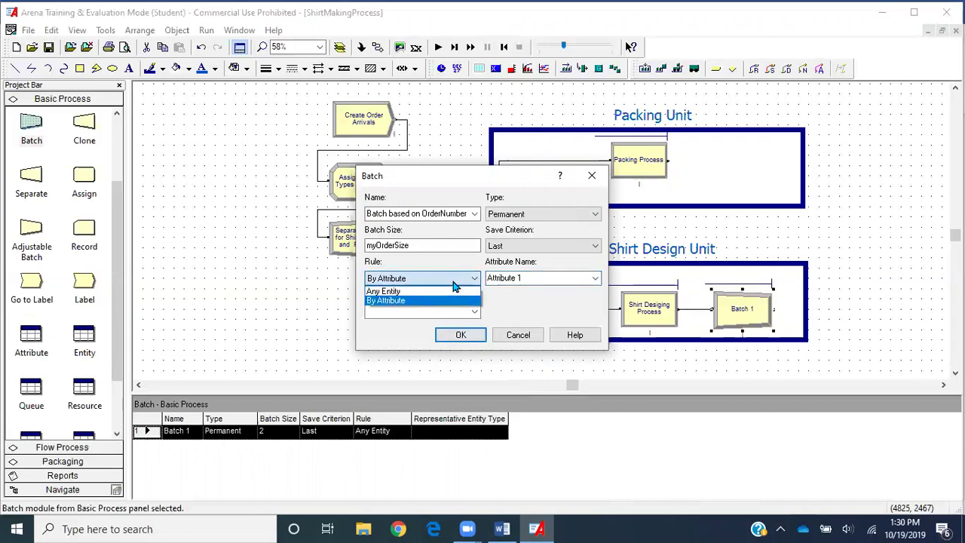
pyautogui.click(454, 281)
pyautogui.click(464, 334)
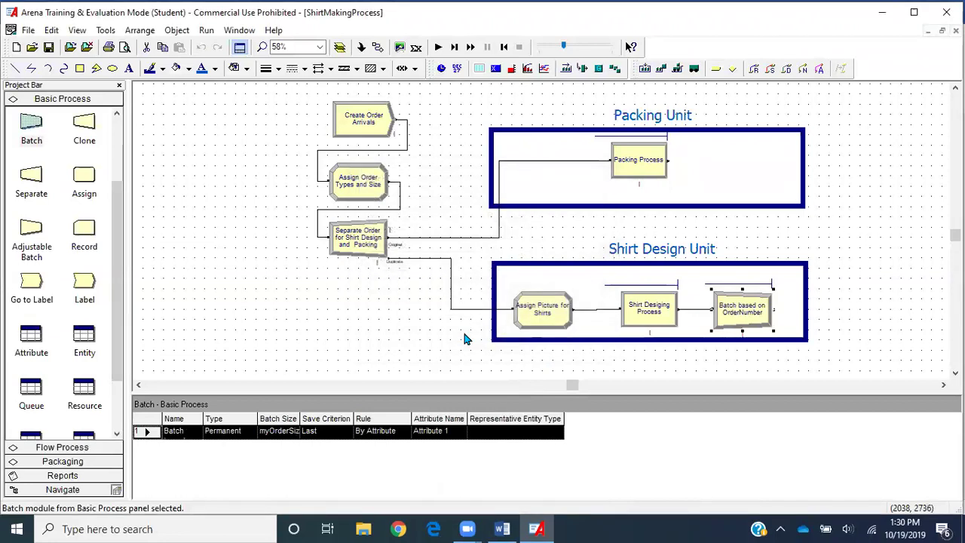
pyautogui.click(431, 315)
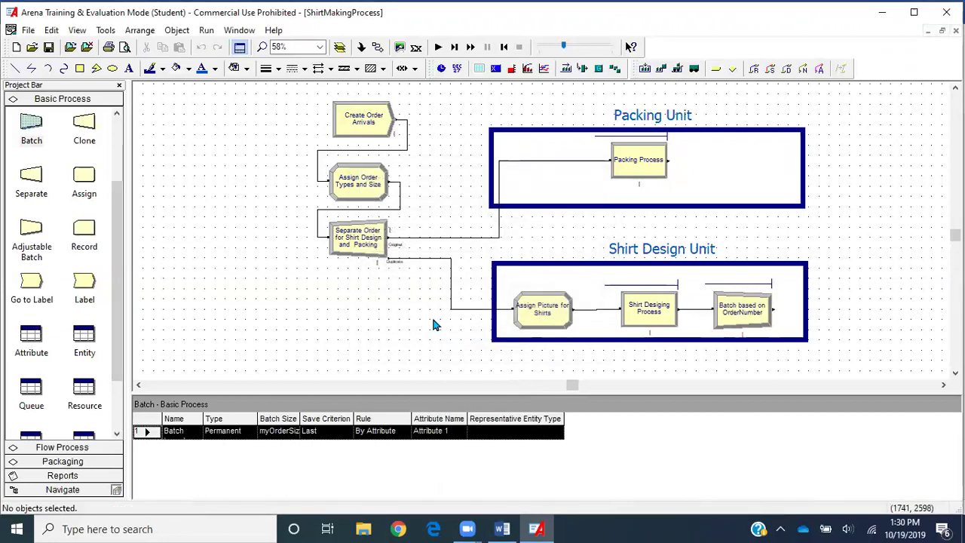
# - Rename the order number variable as vOrderNumber in the Assign Order Types and Size module's assignment
pyautogui.doubleClick(371, 191)
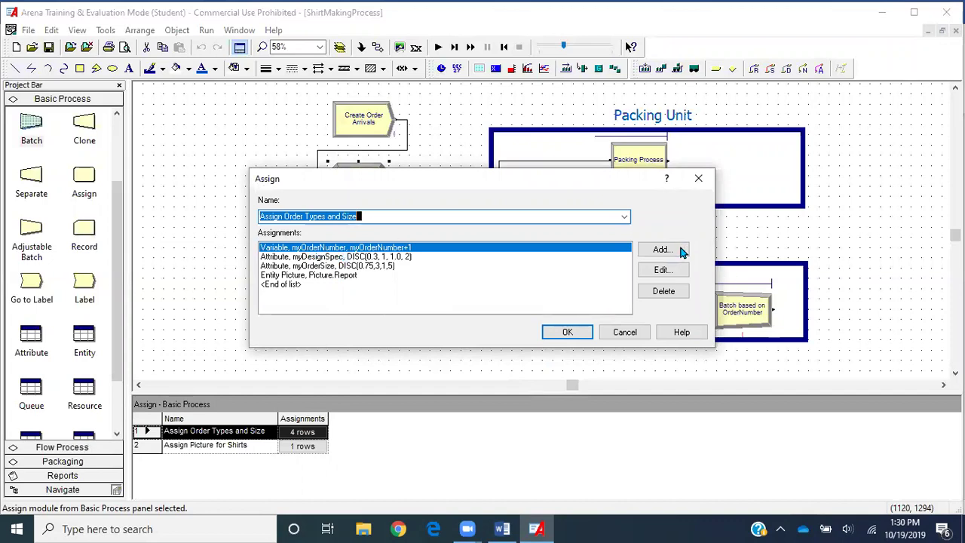
pyautogui.click(390, 260)
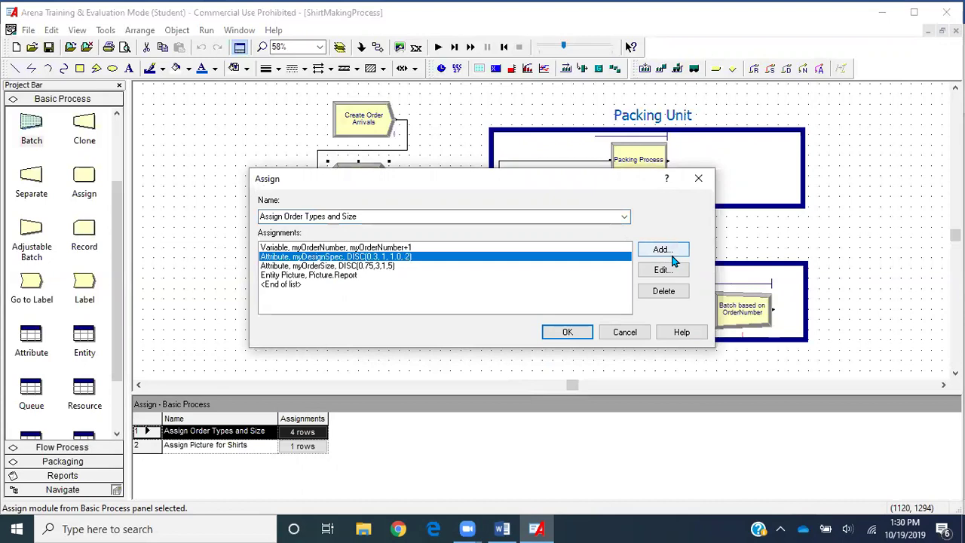
pyautogui.doubleClick(360, 248)
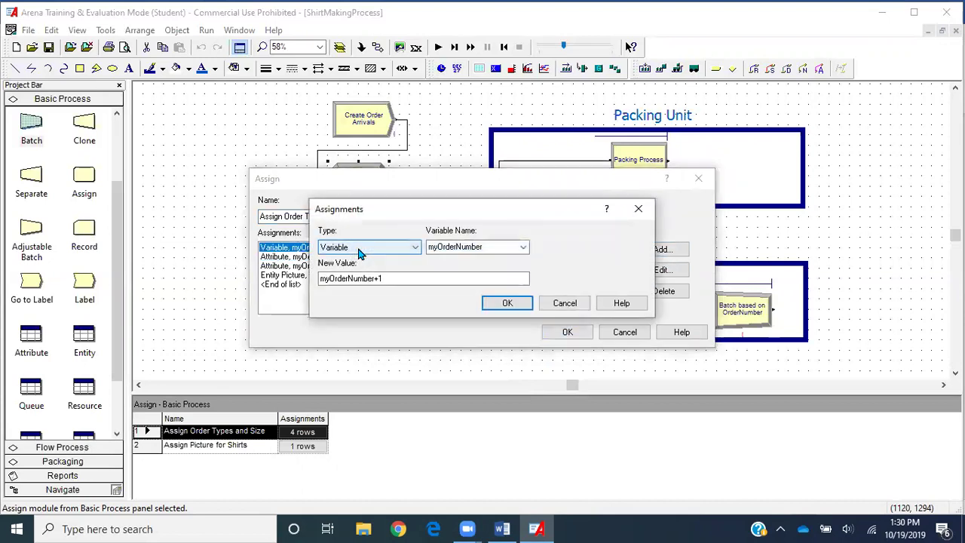
pyautogui.click(435, 248)
pyautogui.click(437, 246)
pyautogui.press('BackSpace')
pyautogui.press('BackSpace')
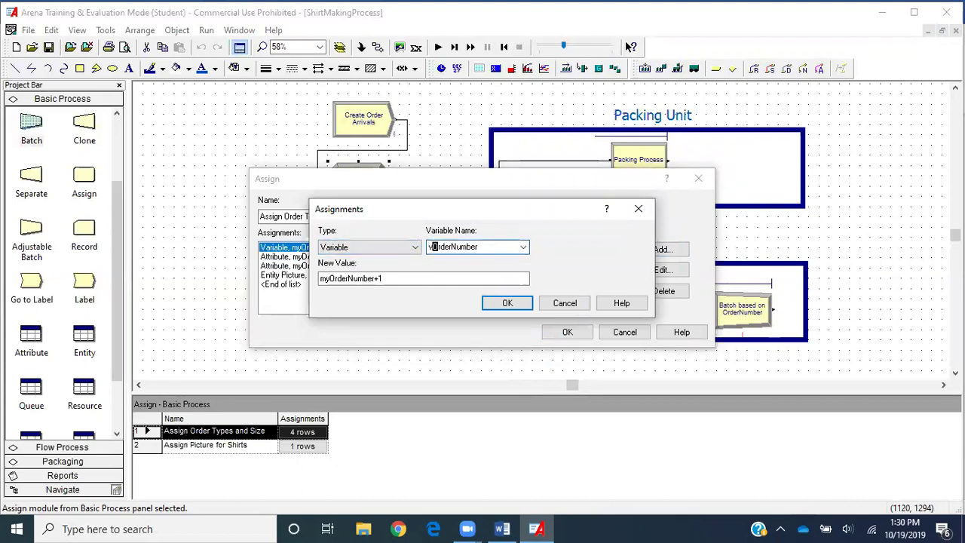
pyautogui.write('v')
# - Set the new value of the order number variable to vOrderNumber+1 and accept the assignment
pyautogui.click(330, 277)
pyautogui.press('BackSpace')
pyautogui.press('BackSpace')
pyautogui.write('v')
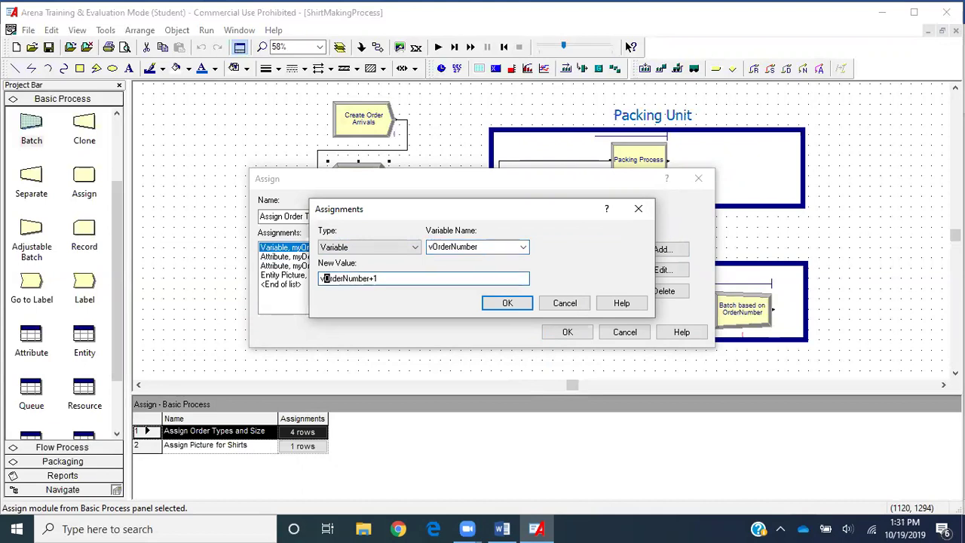
pyautogui.press('Return')
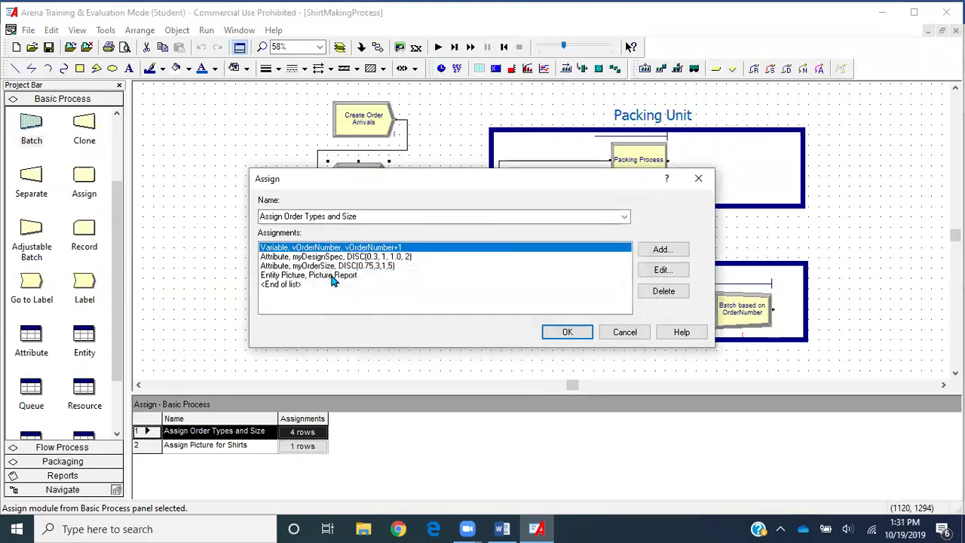
# - Add an attribute assignment named myOrderNumber ahead of the myDesignSpec assignment in the Assign Order Types and Size module
pyautogui.click(384, 257)
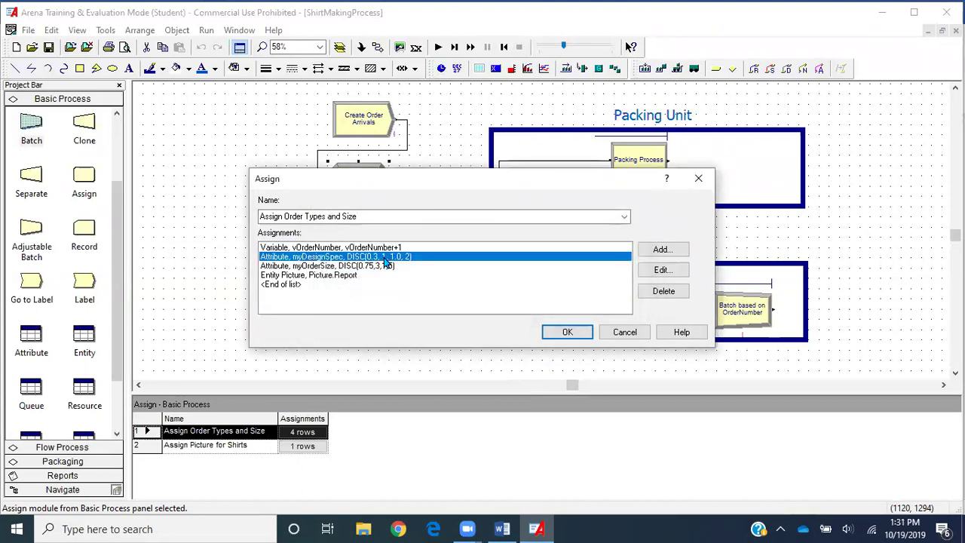
pyautogui.click(662, 255)
pyautogui.click(410, 248)
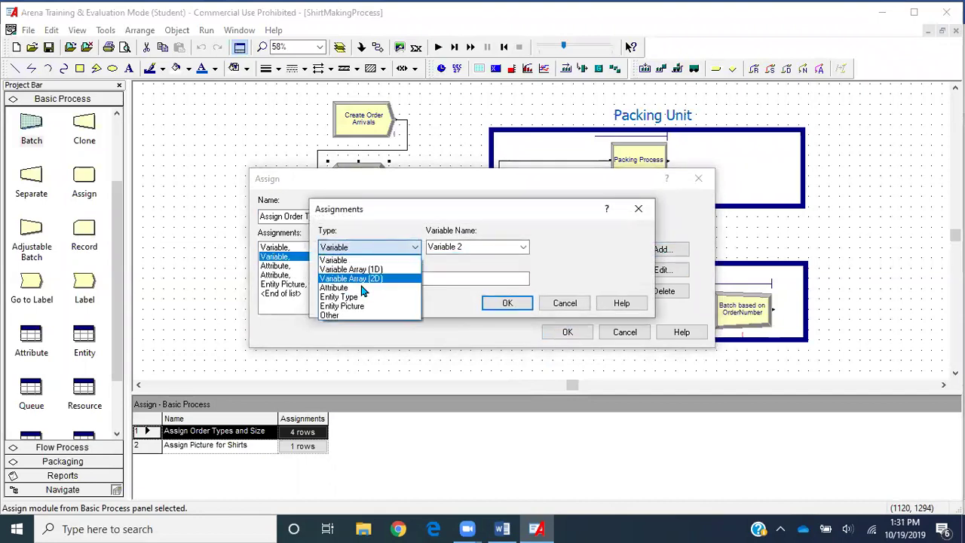
pyautogui.click(352, 287)
pyautogui.click(485, 247)
pyautogui.write('myOrderNumber')
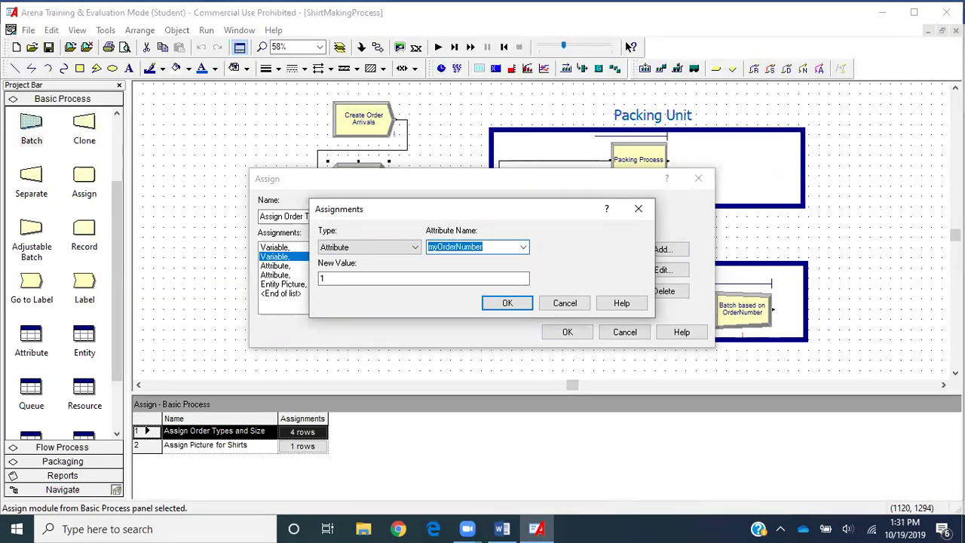
# - Use the Expression Builder to fill the attribute's new value with a variable's current value and check the variable names offered
pyautogui.click(455, 279)
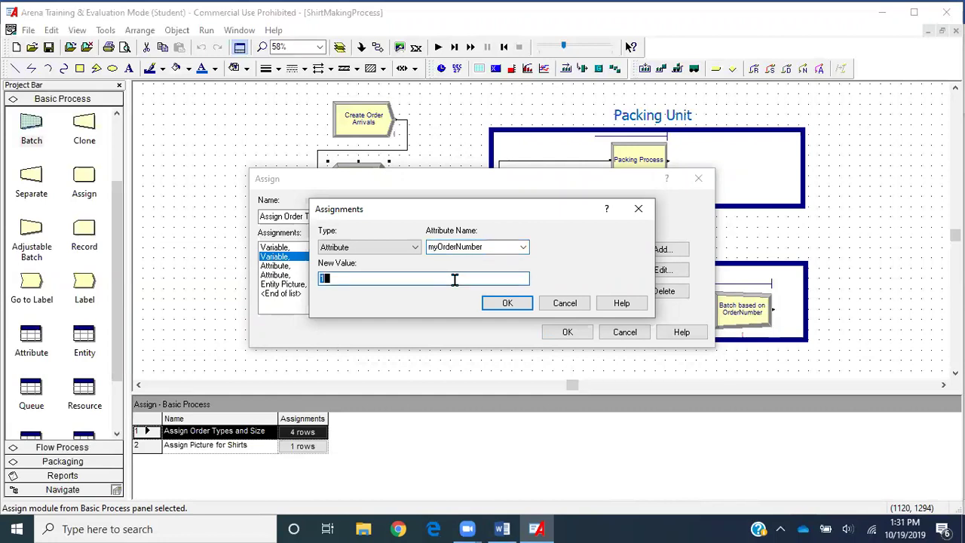
pyautogui.rightClick(460, 279)
pyautogui.click(531, 398)
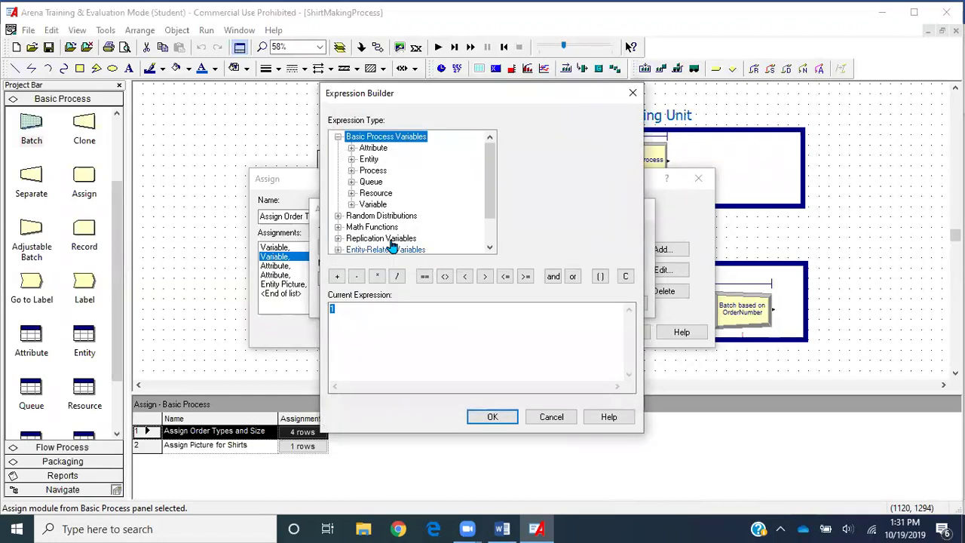
pyautogui.doubleClick(375, 204)
pyautogui.click(392, 182)
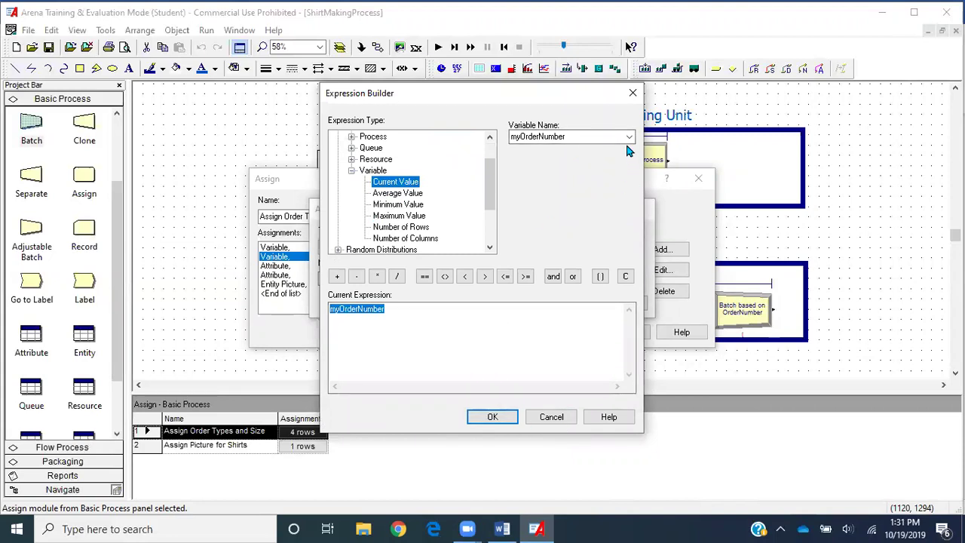
pyautogui.click(629, 138)
pyautogui.click(627, 140)
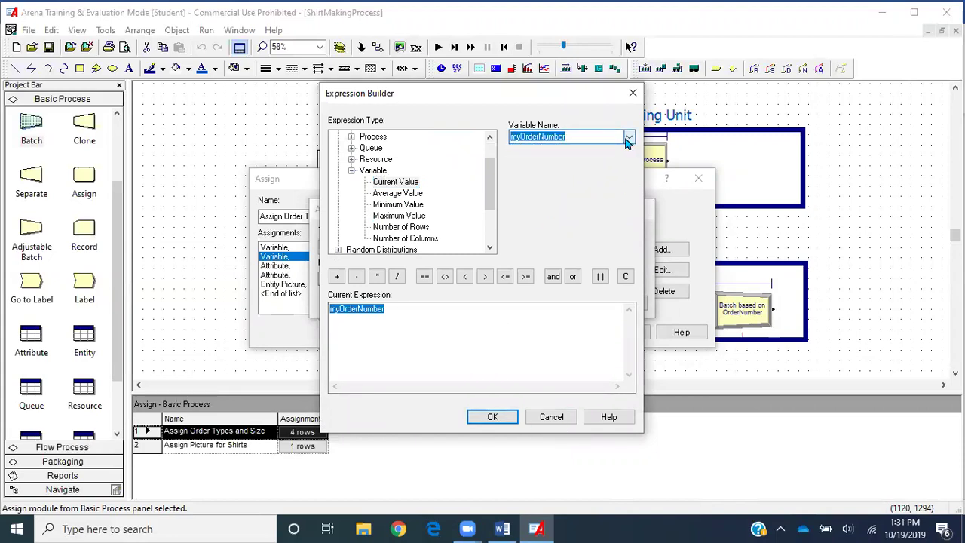
# - Correct the expression to vOrderNumber and accept it as the new value of the myOrderNumber attribute assignment
pyautogui.click(340, 311)
pyautogui.hotkey('shift', 'Home')
pyautogui.press('BackSpace')
pyautogui.write('v')
pyautogui.press('Return')
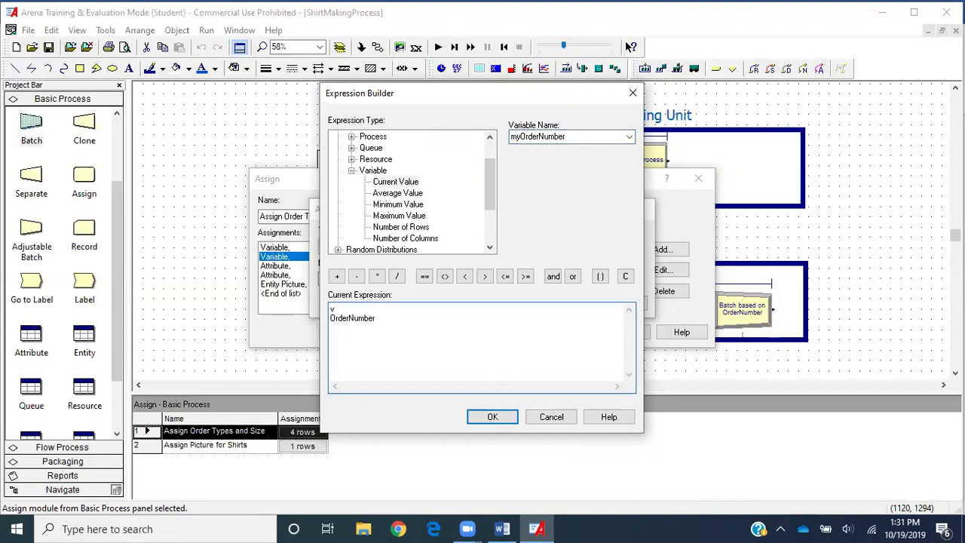
pyautogui.press('BackSpace')
pyautogui.click(479, 415)
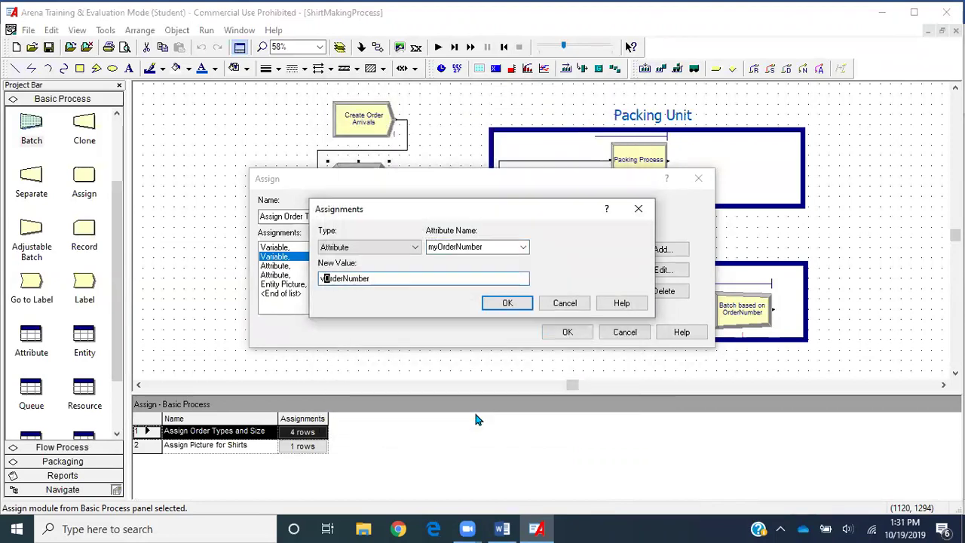
pyautogui.click(508, 303)
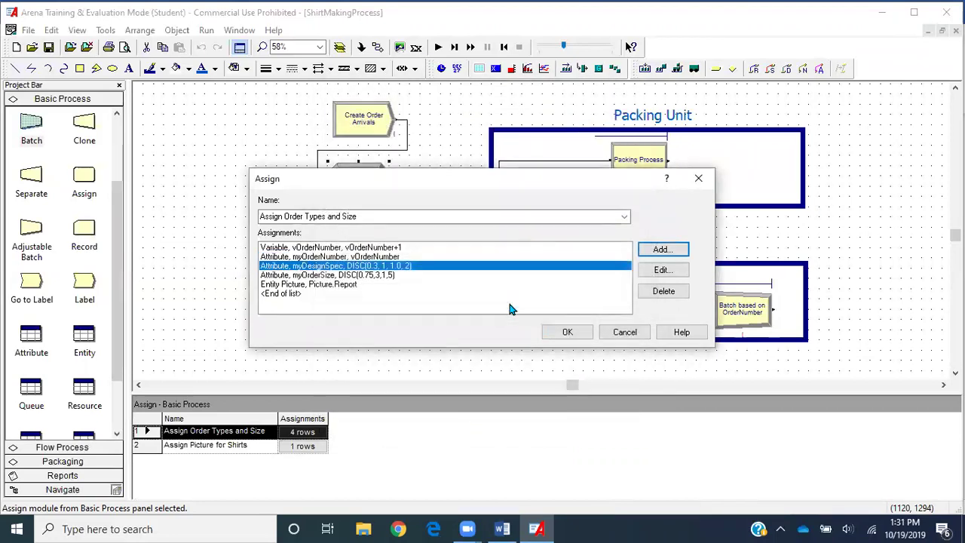
# - Review the vOrderNumber variable and myOrderNumber attribute assignments, and accept the Assign module's settings
pyautogui.doubleClick(337, 248)
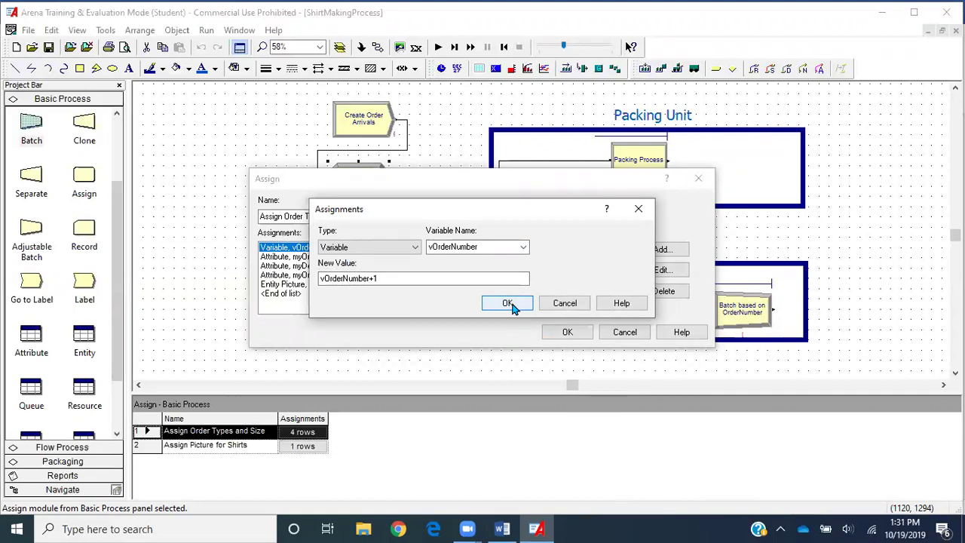
pyautogui.click(508, 303)
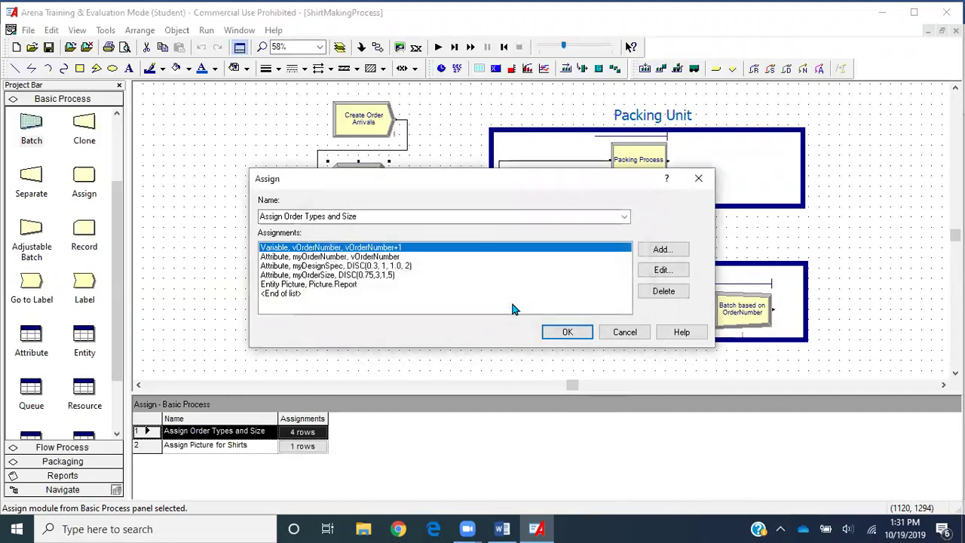
pyautogui.doubleClick(297, 259)
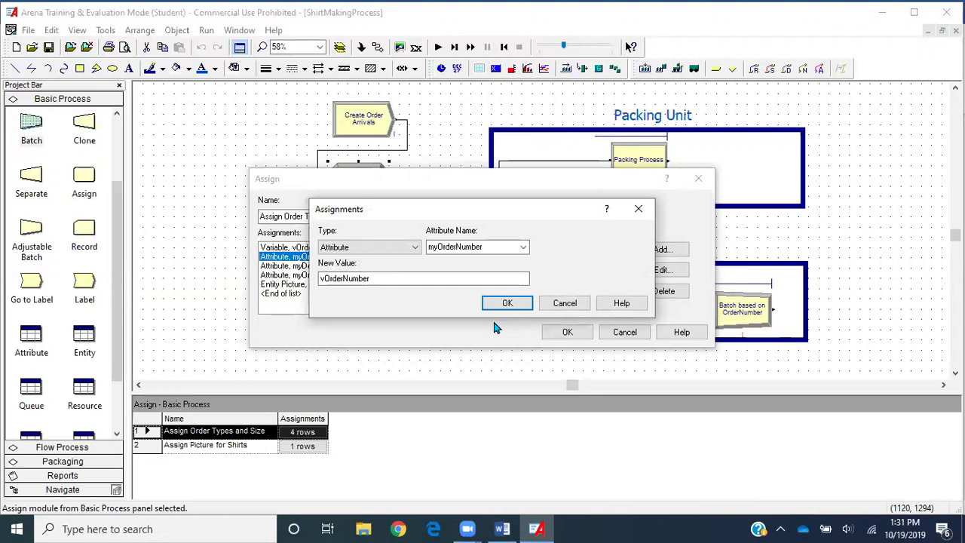
pyautogui.click(505, 303)
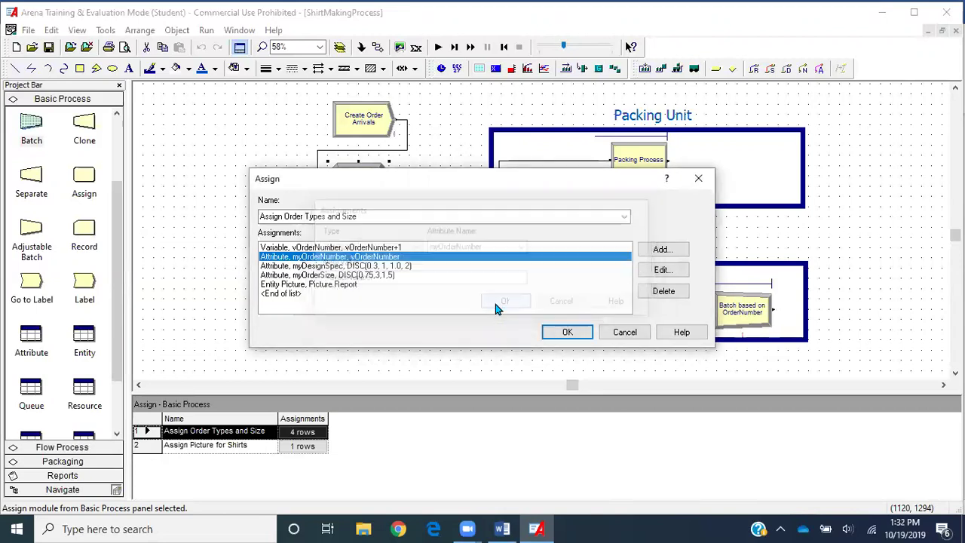
pyautogui.click(566, 332)
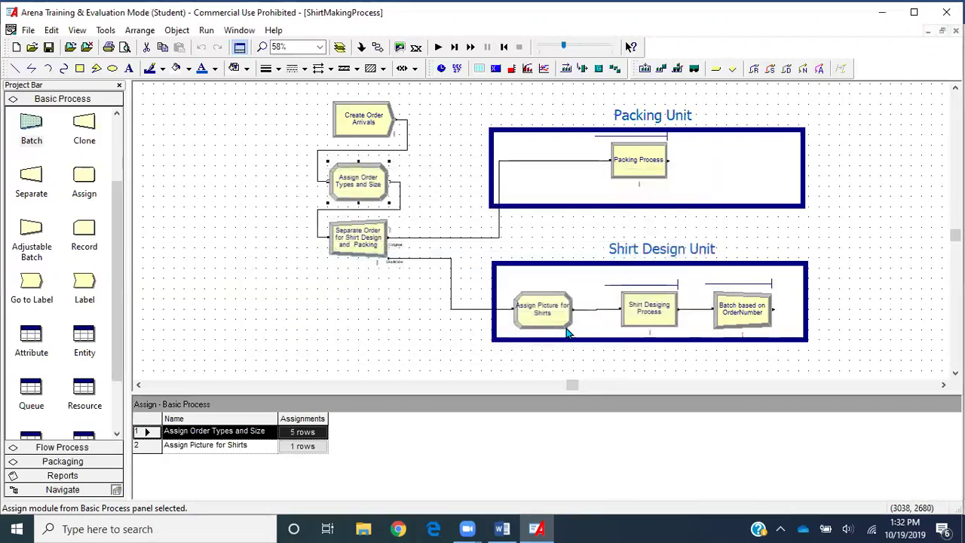
# - Set the attribute name of the Batch based on OrderNumber module to myOrderNumber and accept the settings
pyautogui.doubleClick(728, 311)
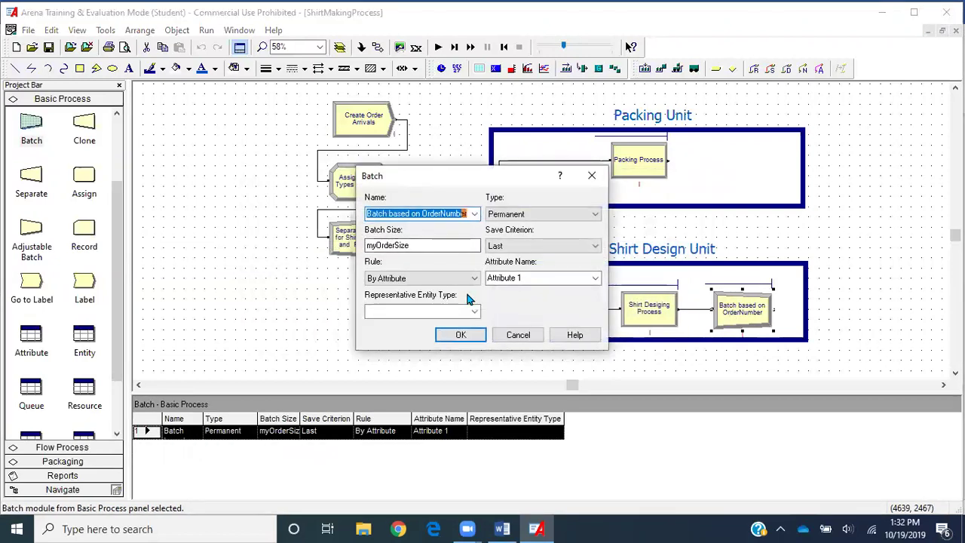
pyautogui.click(595, 278)
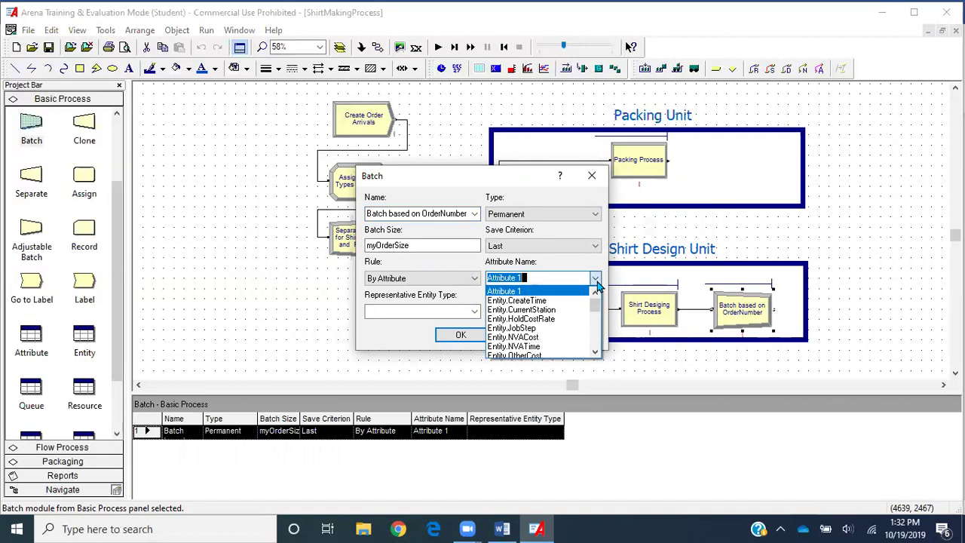
pyautogui.scroll(-5, 545, 343)
pyautogui.scroll(-2, 545, 346)
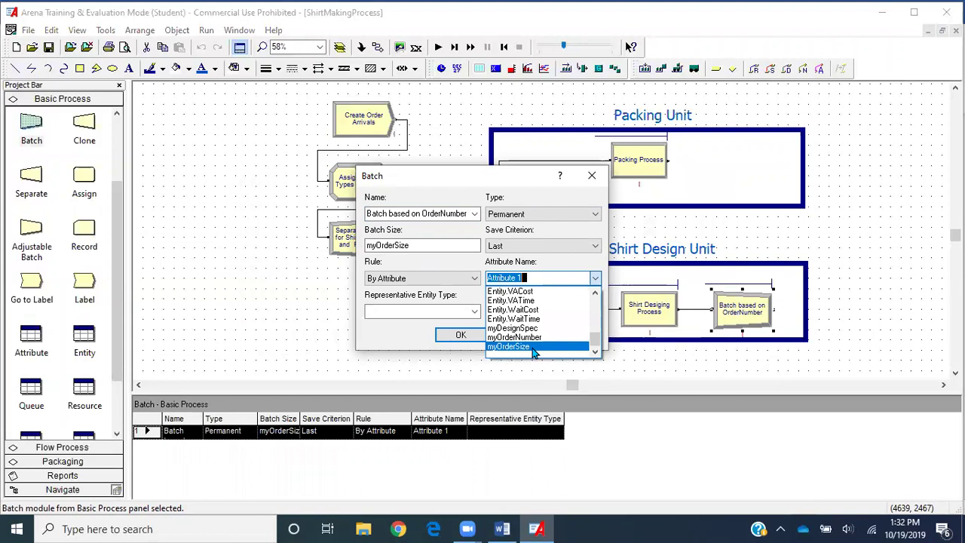
pyautogui.click(539, 337)
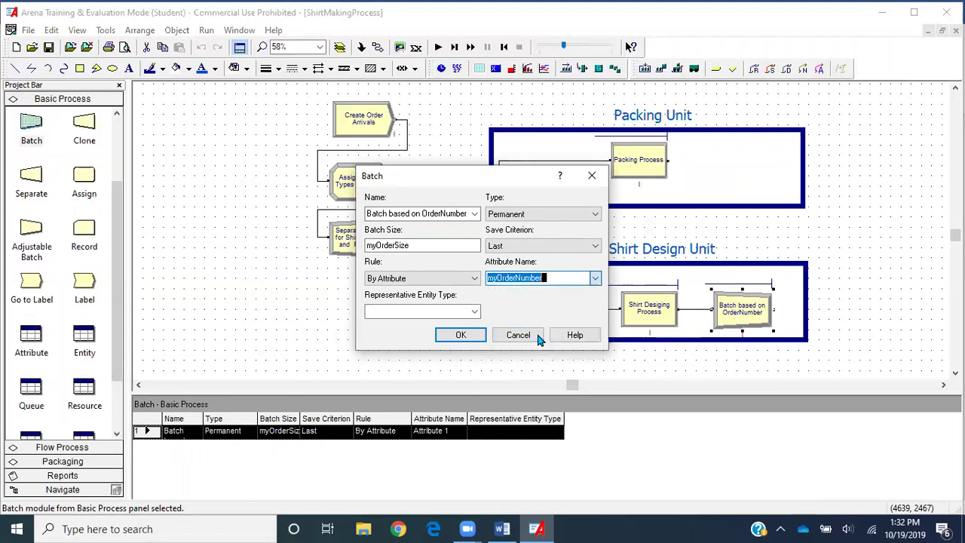
pyautogui.click(461, 336)
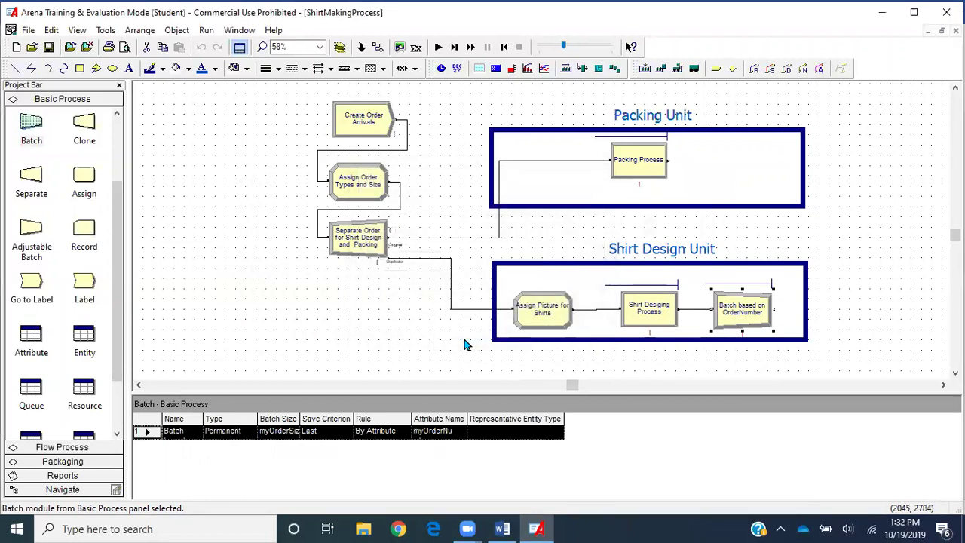
# - Place a Batch module beside Packing Process inside the Packing Unit box and connect Packing Process to it
pyautogui.click(827, 319)
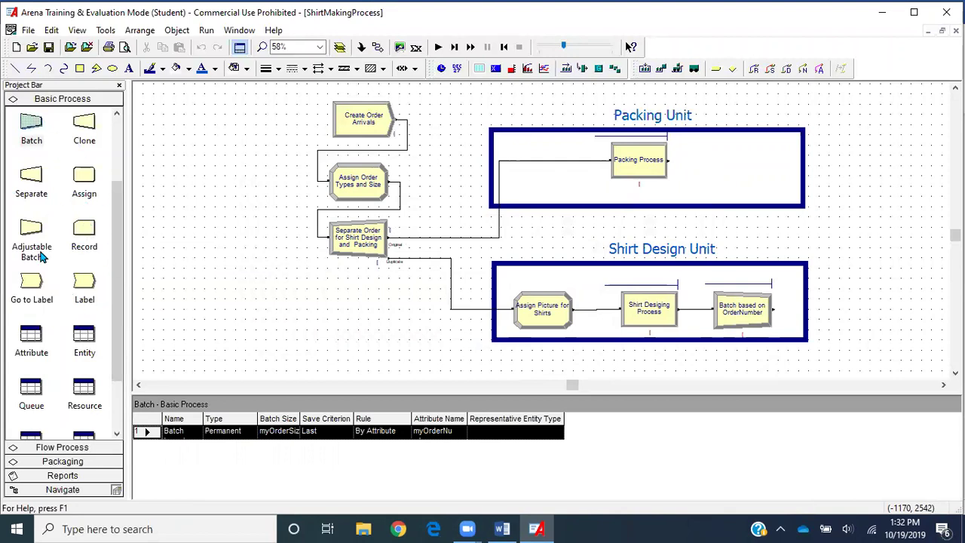
pyautogui.moveTo(33, 130); pyautogui.dragTo(704, 163)
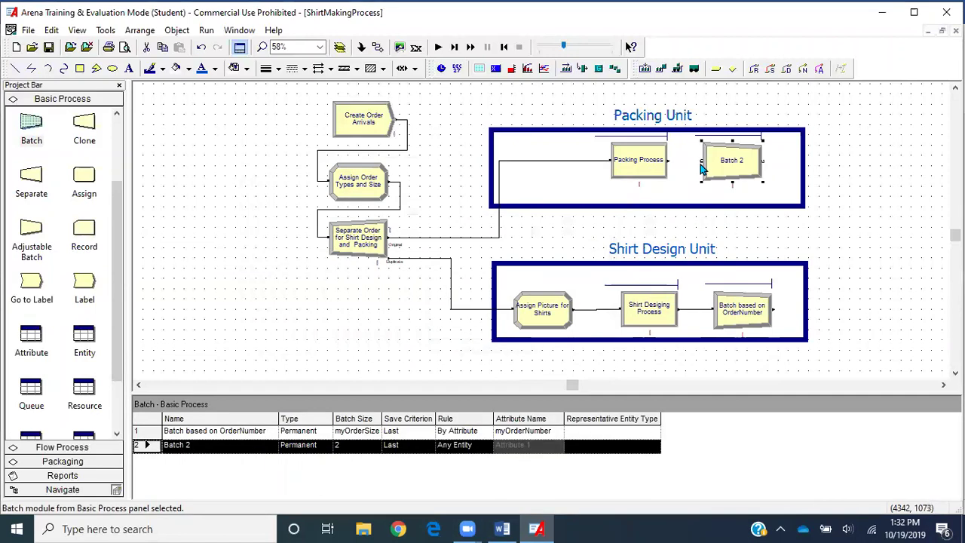
pyautogui.click(377, 47)
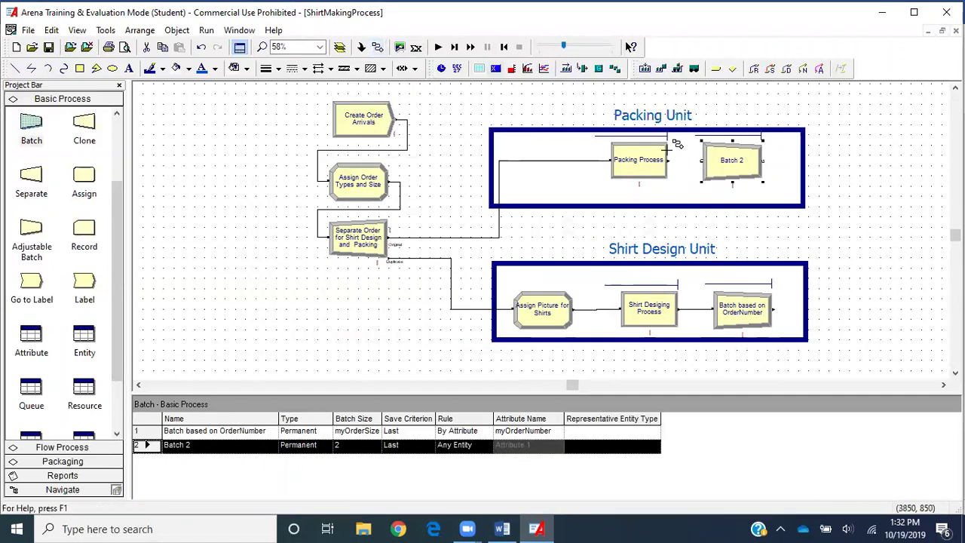
pyautogui.click(668, 160)
pyautogui.click(713, 172)
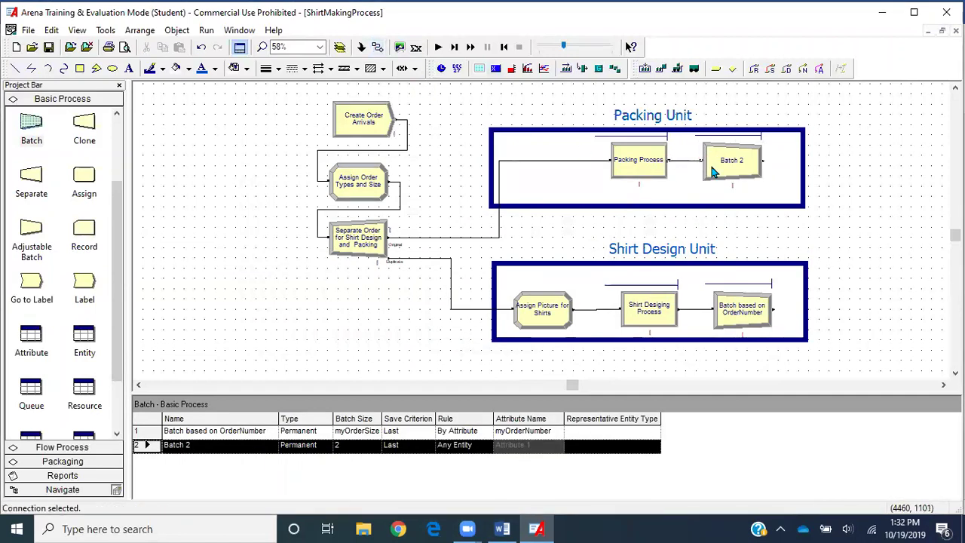
# - Connect the output of Batch based on OrderNumber to the input of the new Batch module in the Packing Unit
pyautogui.click(377, 46)
pyautogui.click(782, 306)
pyautogui.click(718, 175)
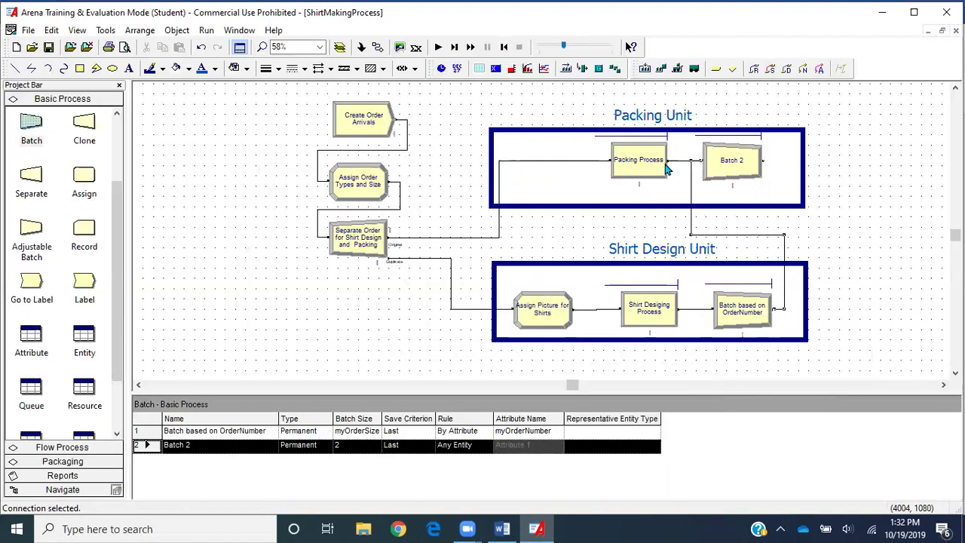
# - Open the new Batch module's settings and name it Batch Shirts with Package
pyautogui.doubleClick(735, 172)
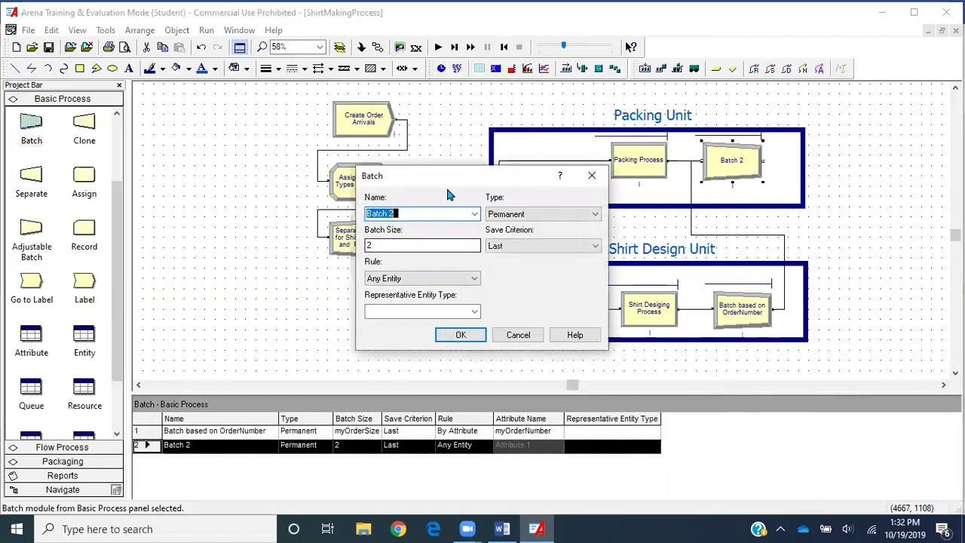
pyautogui.doubleClick(434, 214)
pyautogui.write('Sh')
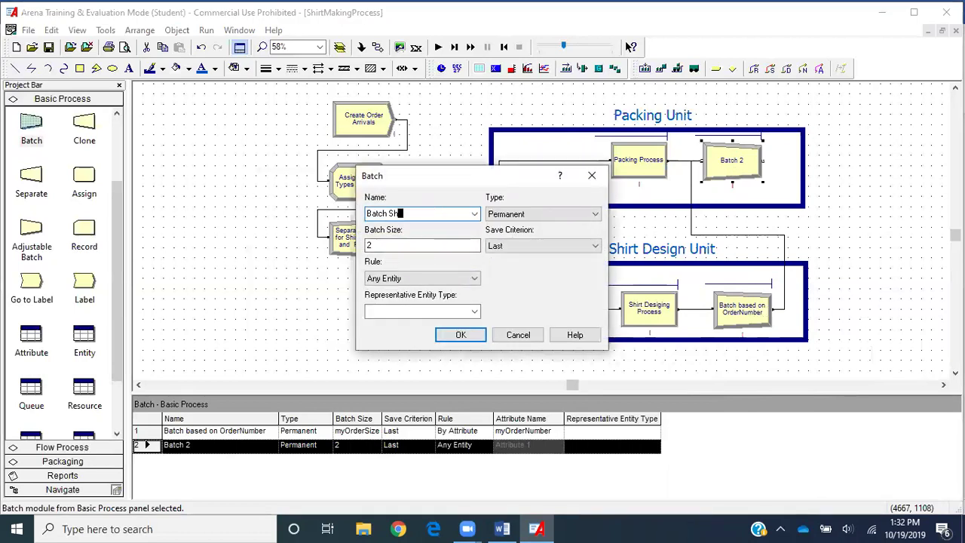
pyautogui.write('irts with Pak')
pyautogui.write('ckage')
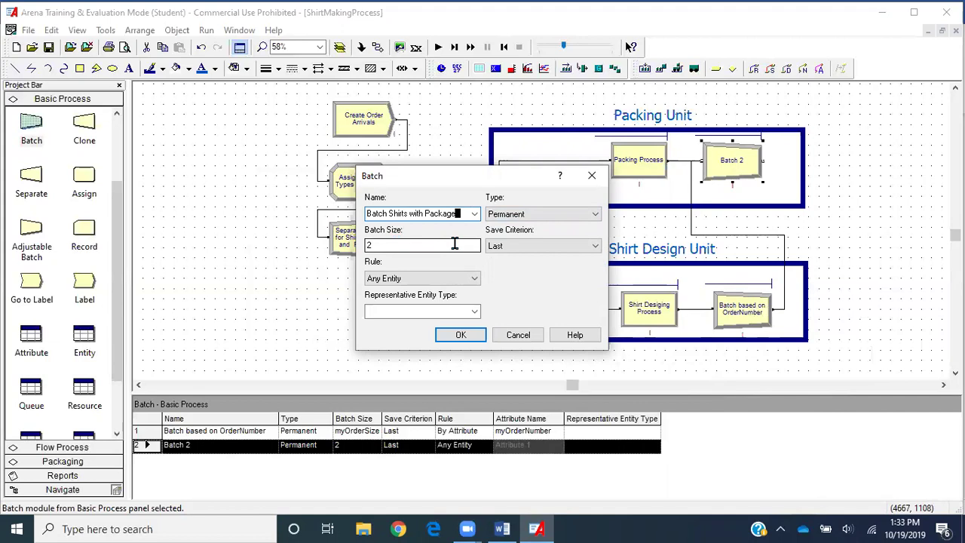
# - Set the batch rule to By Attribute with myOrderNumber as the attribute name and confirm the module settings
pyautogui.click(473, 278)
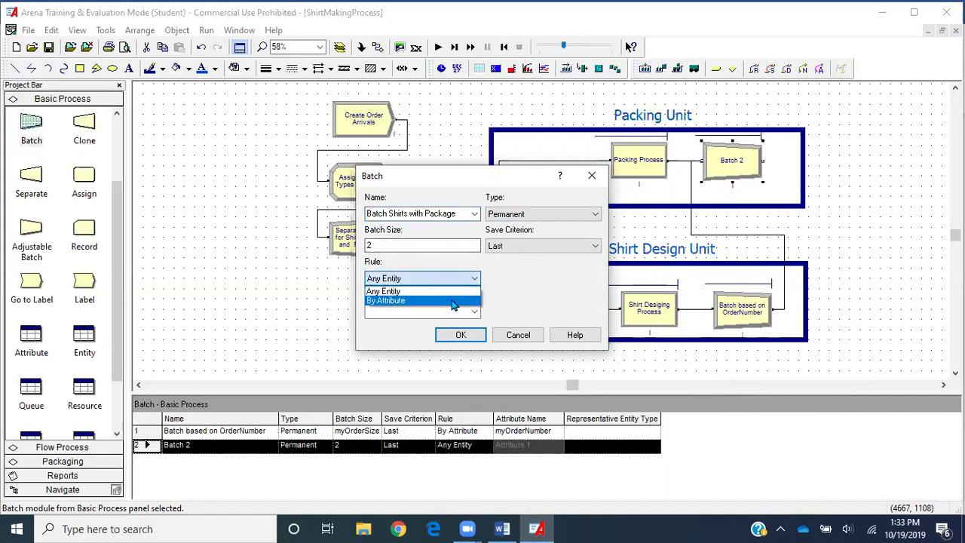
pyautogui.click(453, 300)
pyautogui.click(595, 278)
pyautogui.scroll(-4, 559, 335)
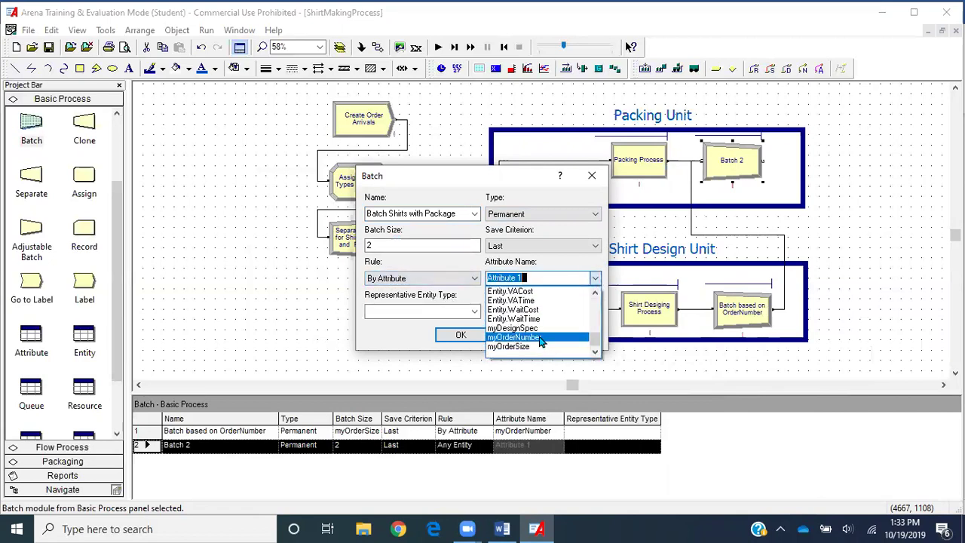
pyautogui.click(540, 337)
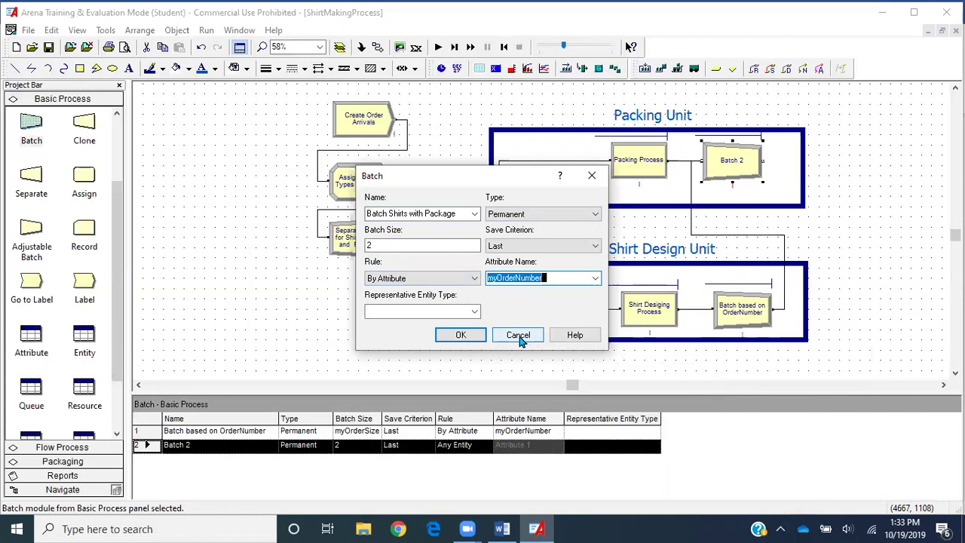
pyautogui.click(460, 336)
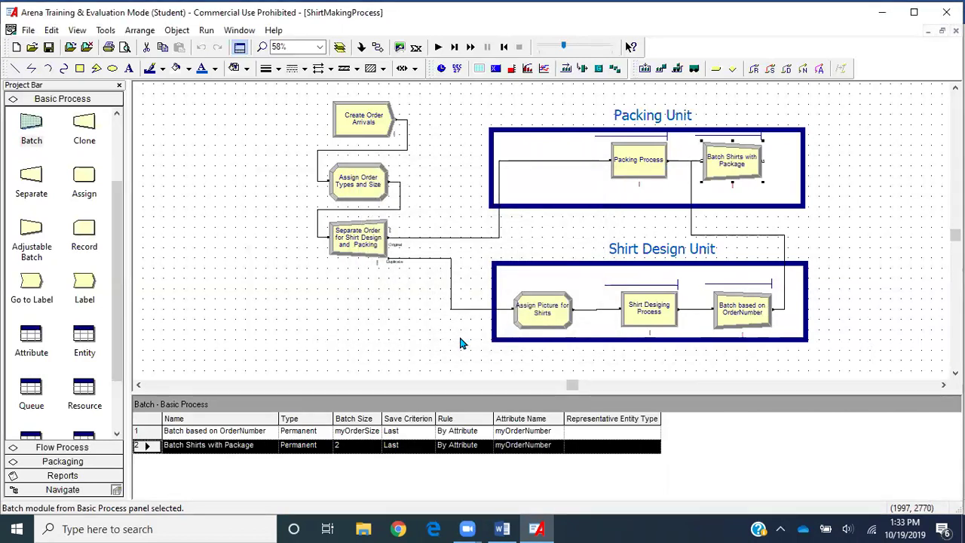
pyautogui.click(928, 335)
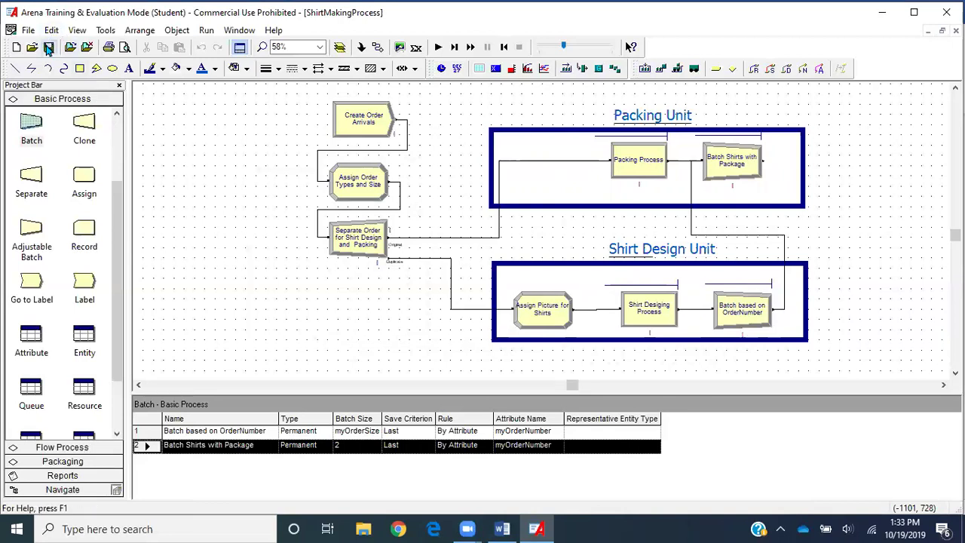
# - Review the settings of the Create Order Arrivals, Assign Order Types and Size, Separate Order and Packing Process modules
pyautogui.doubleClick(363, 120)
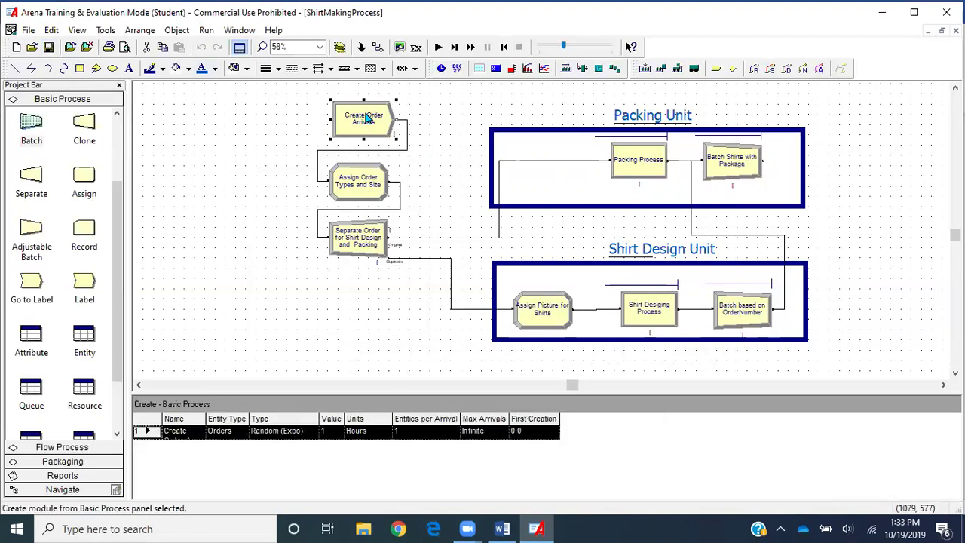
pyautogui.click(466, 327)
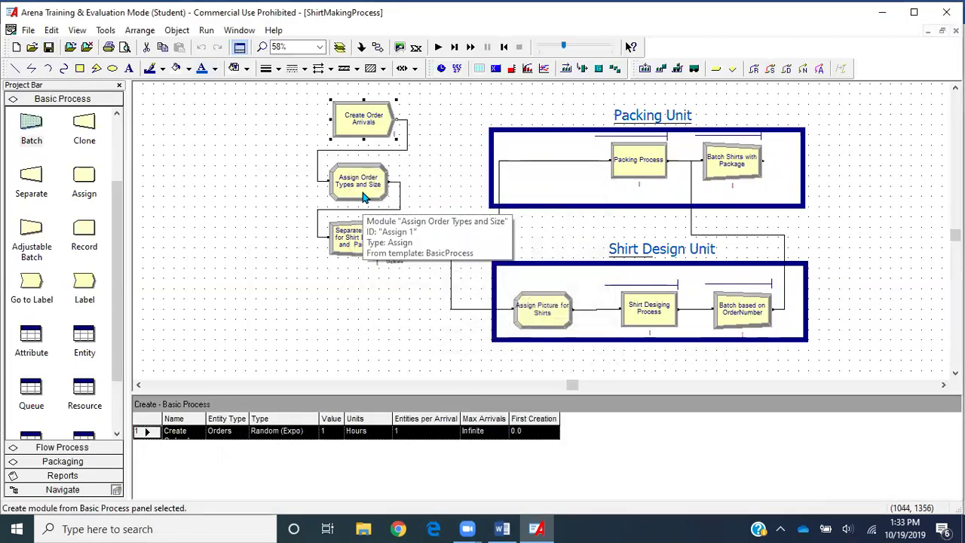
pyautogui.doubleClick(361, 192)
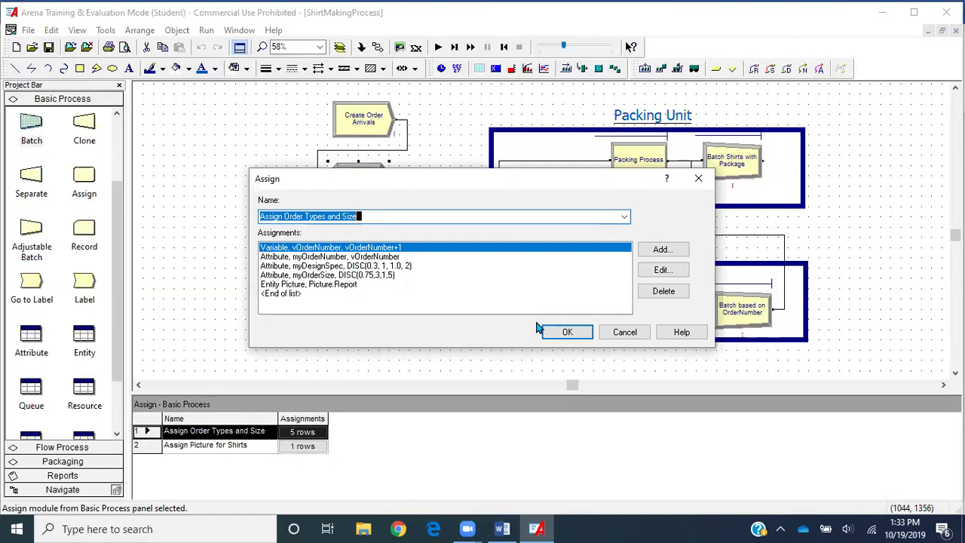
pyautogui.click(566, 332)
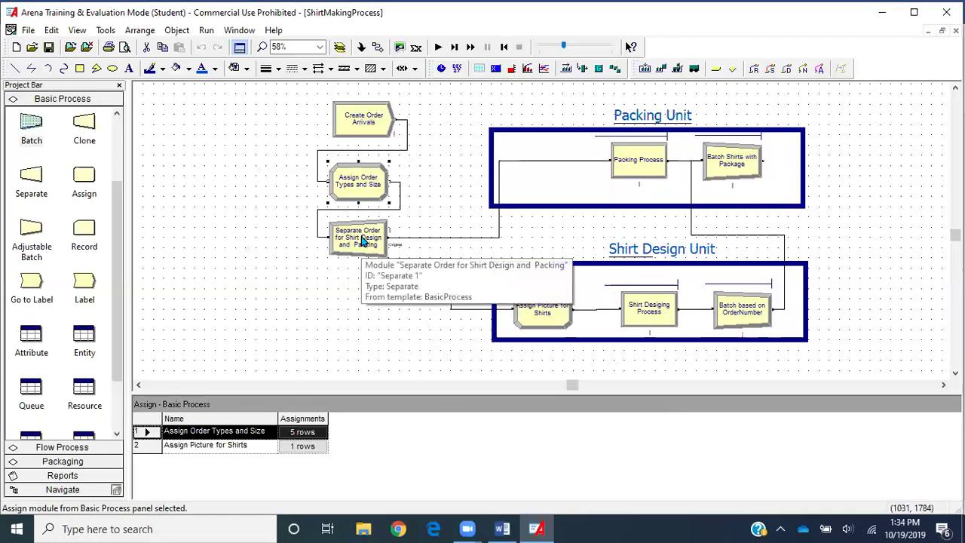
pyautogui.doubleClick(362, 239)
pyautogui.click(468, 350)
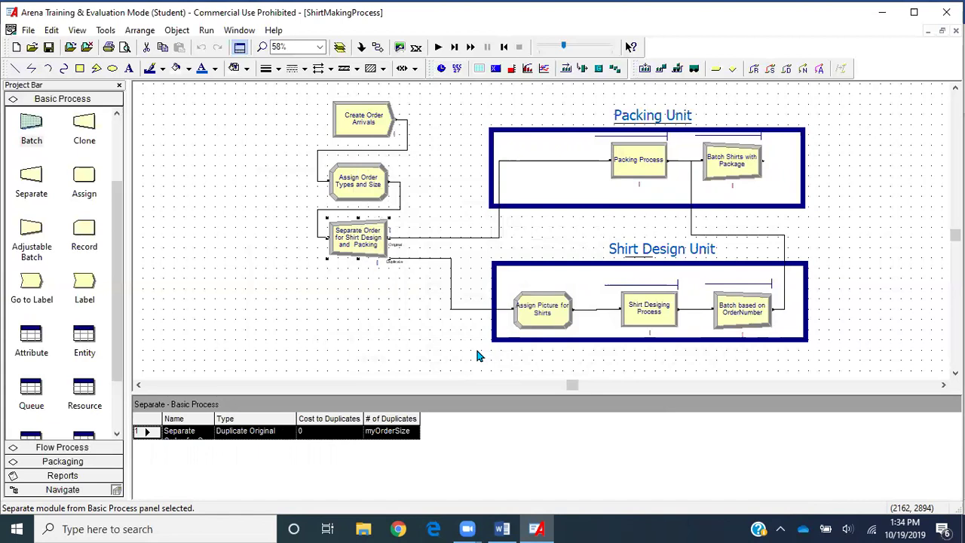
pyautogui.doubleClick(643, 168)
pyautogui.click(492, 397)
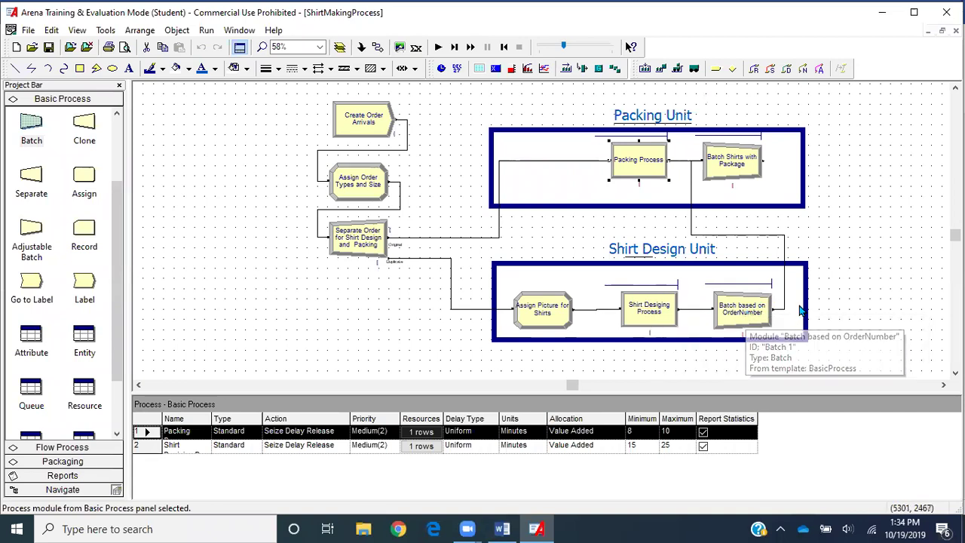
# - Duplicate the Packing Unit's box outline and place the copy in the empty area to the right of the existing units
pyautogui.click(877, 199)
pyautogui.click(941, 387)
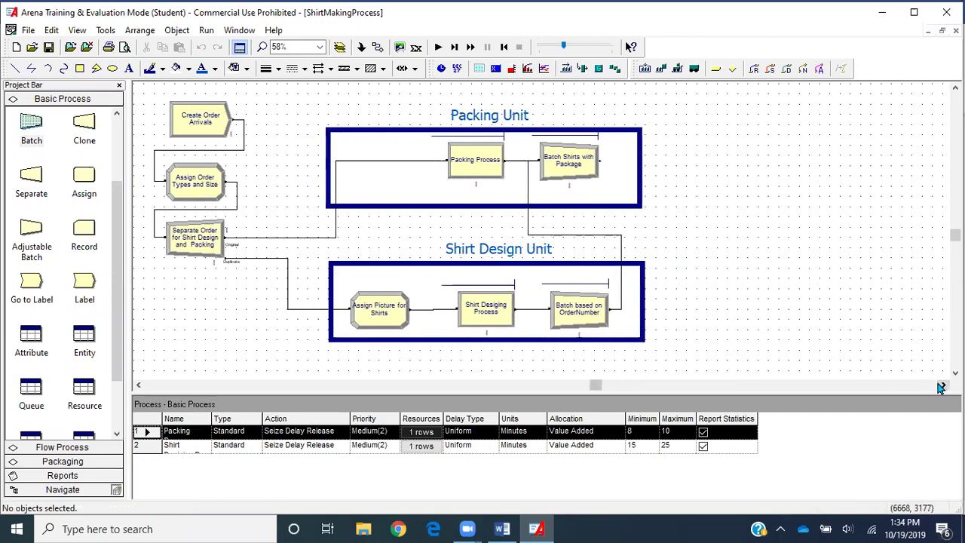
pyautogui.click(614, 132)
pyautogui.hotkey('ctrl', 'c')
pyautogui.hotkey('ctrl', 'v')
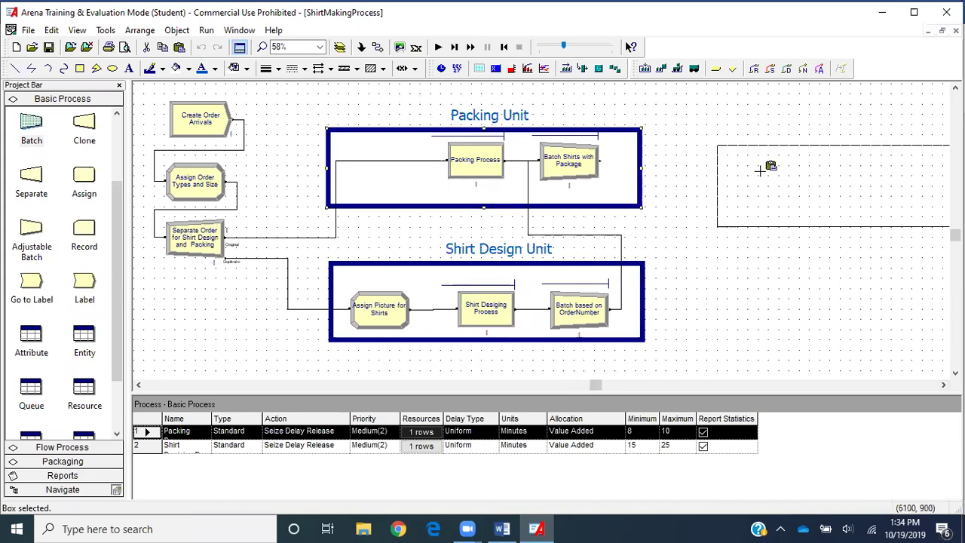
pyautogui.click(691, 183)
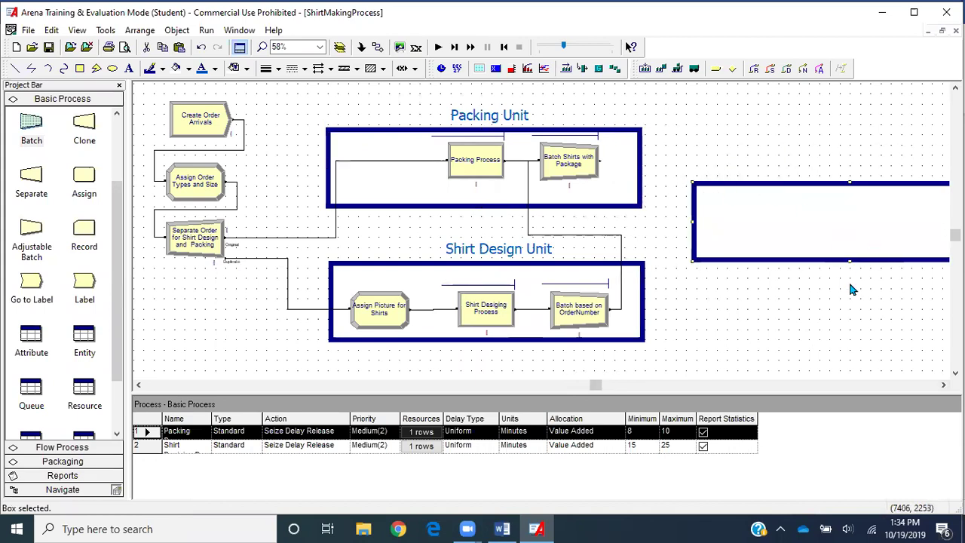
# - Copy the Packing Unit title above the new box and change its text to Final Inspection Unit
pyautogui.click(500, 116)
pyautogui.hotkey('ctrl', 'c')
pyautogui.hotkey('ctrl', 'v')
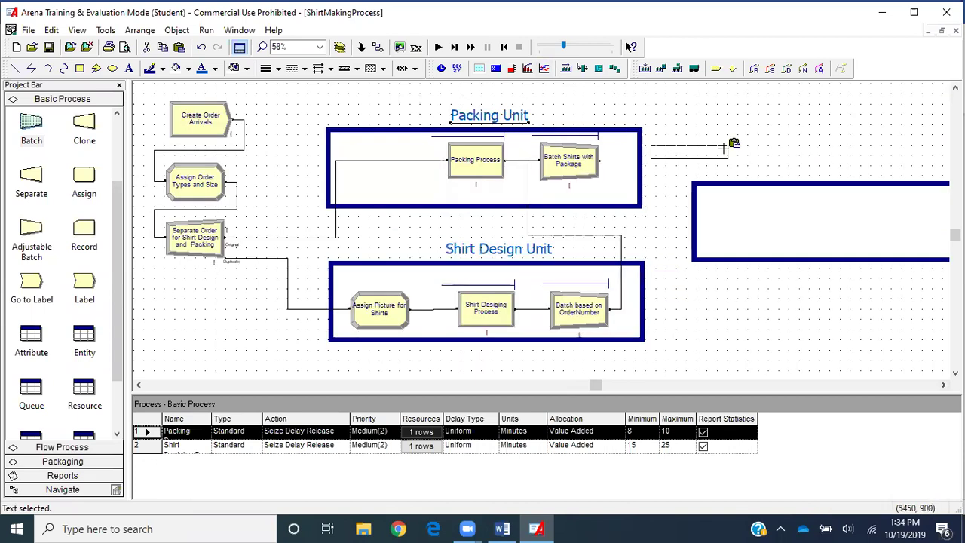
pyautogui.click(833, 161)
pyautogui.doubleClick(841, 173)
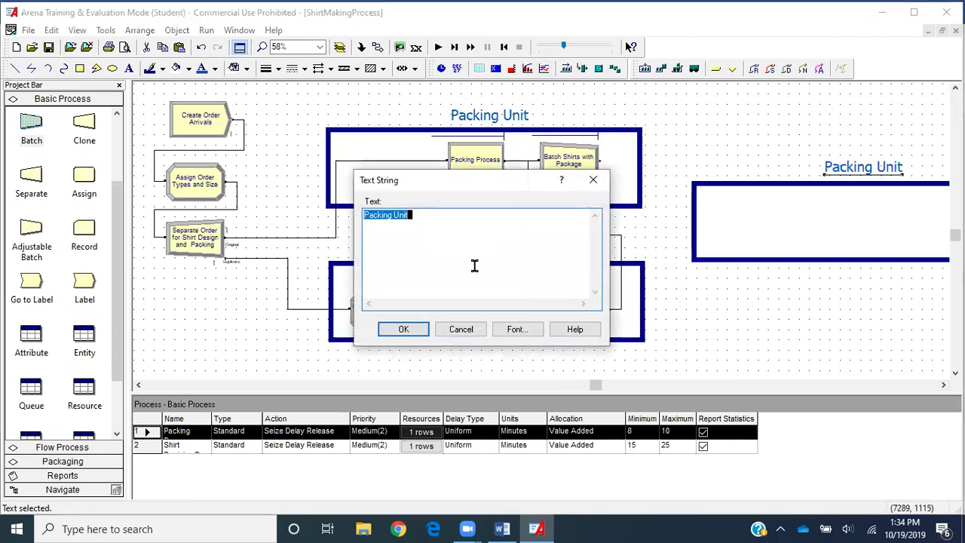
pyautogui.write('Final Inspection Unit')
pyautogui.press('Return')
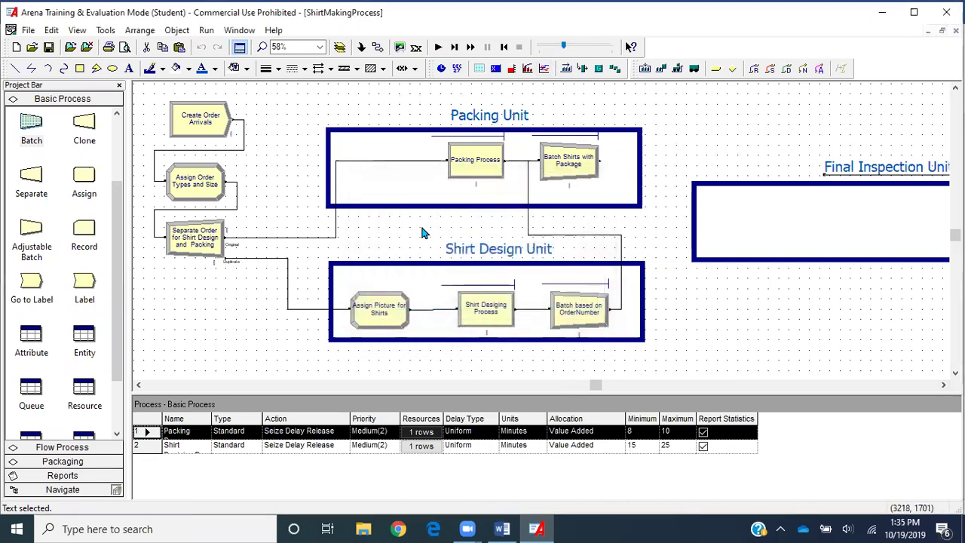
# - Place a Process module followed by a Dispose module in the Final Inspection Unit box, and check the inspection description in the Word worksheet
pyautogui.scroll(3, 43, 161)
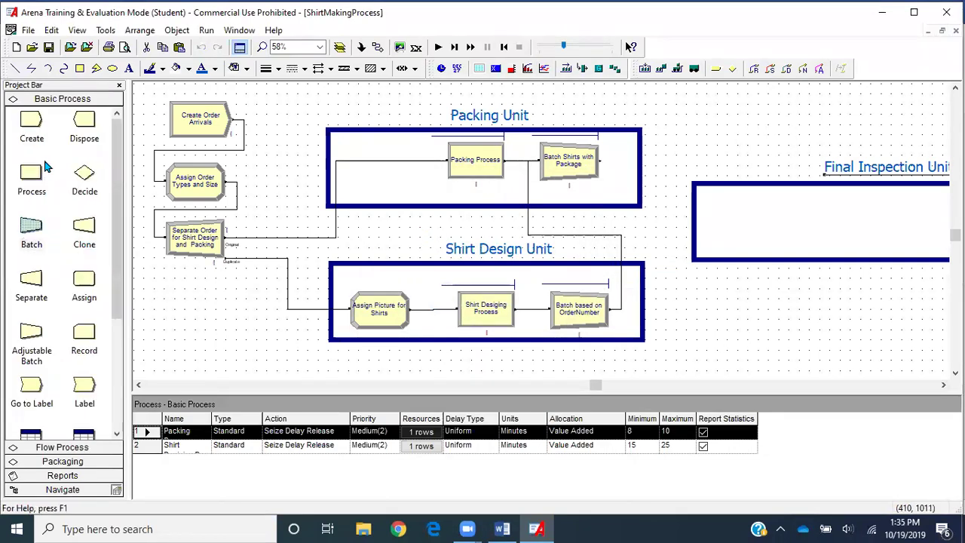
pyautogui.moveTo(34, 175); pyautogui.dragTo(752, 230)
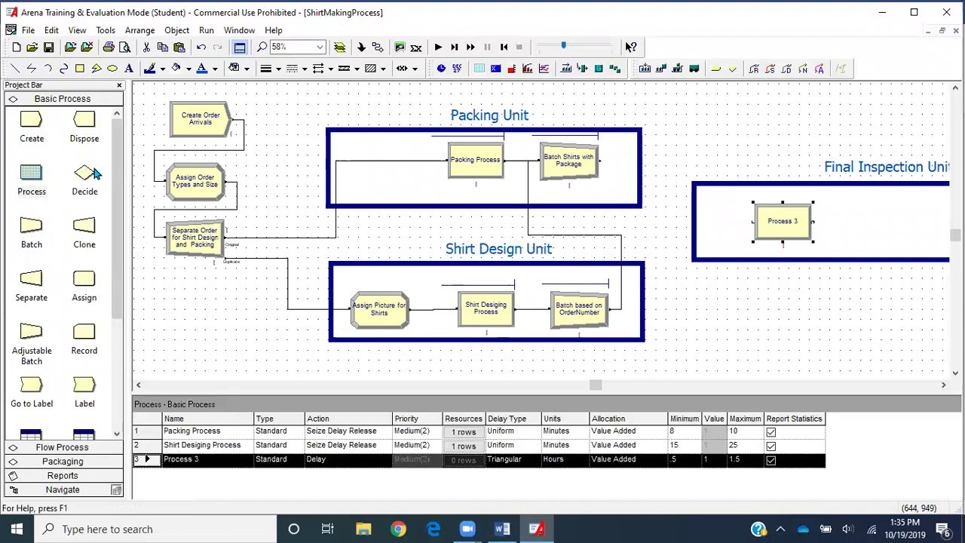
pyautogui.moveTo(83, 119); pyautogui.dragTo(848, 224)
pyautogui.click(503, 529)
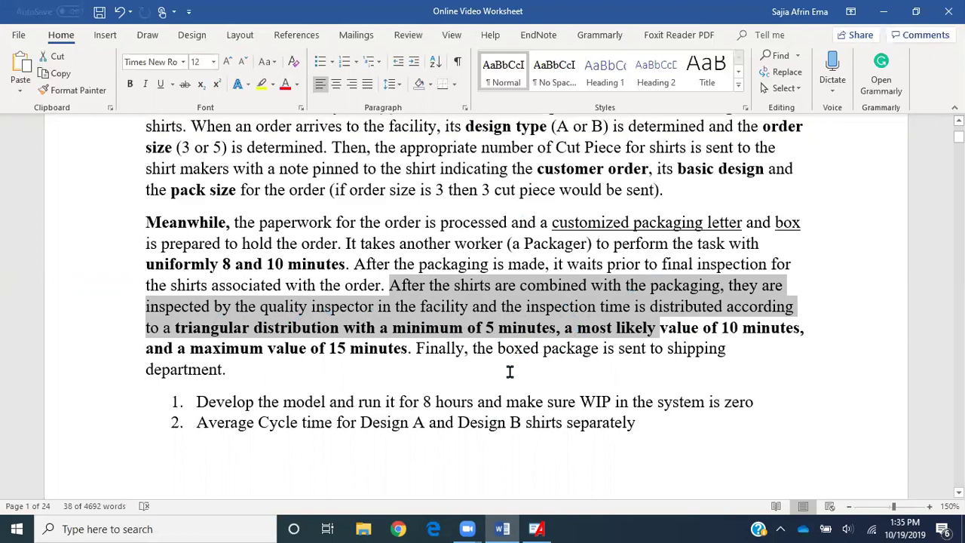
pyautogui.click(536, 528)
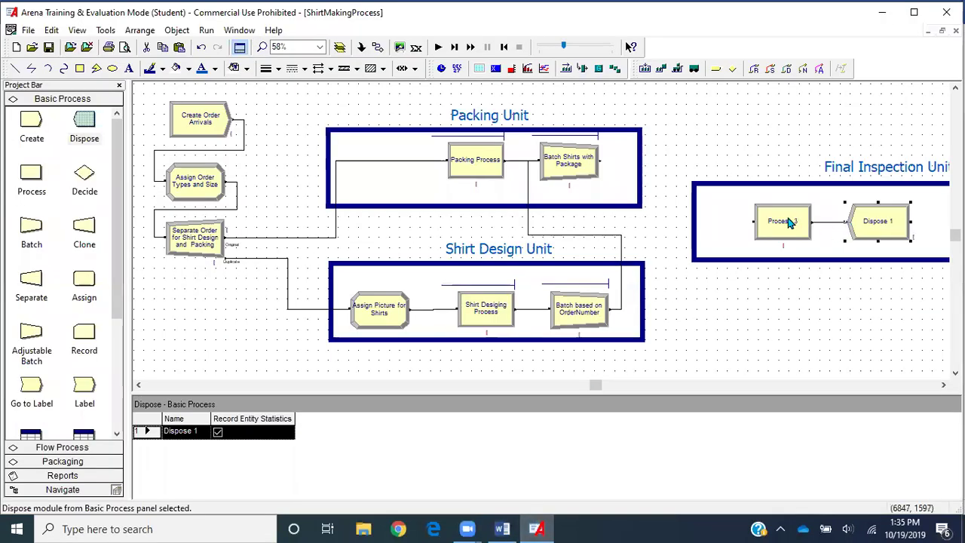
# - Rename the Dispose module in the Final Inspection Unit as Sent to Shipping
pyautogui.doubleClick(894, 232)
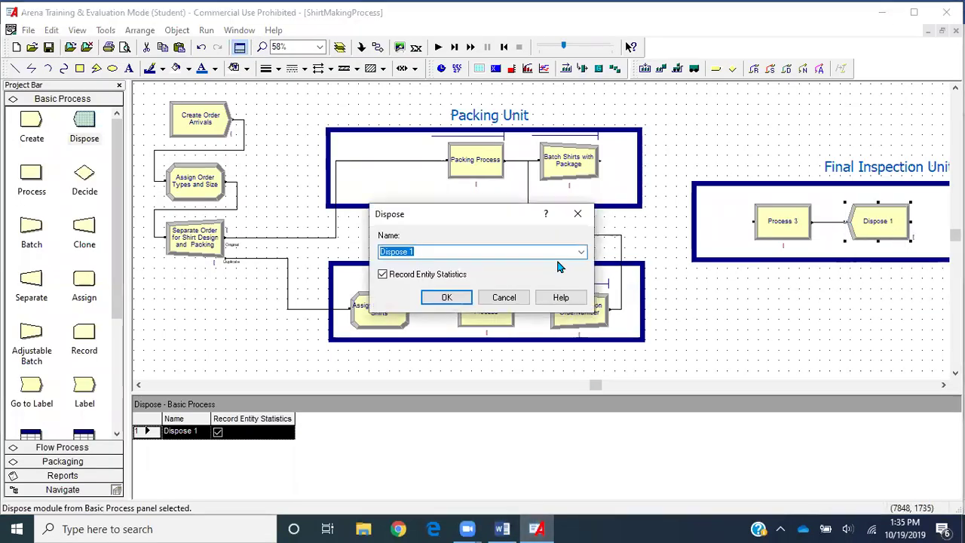
pyautogui.write('SEr')
pyautogui.press('BackSpace')
pyautogui.press('BackSpace')
pyautogui.write('er')
pyautogui.write('t to Shipping')
pyautogui.press('Return')
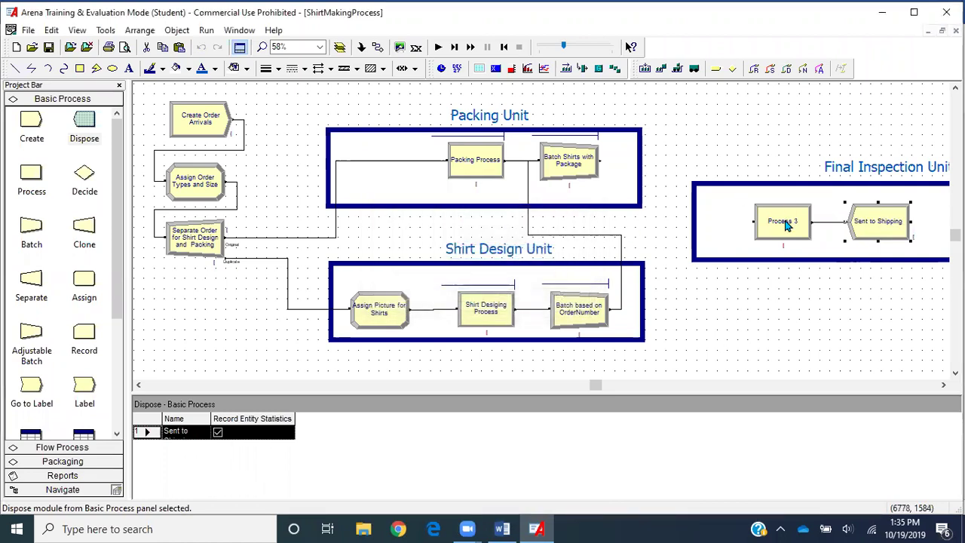
# - Name the new process Inspection Process and set its action to Seize Delay Release
pyautogui.click(785, 220)
pyautogui.press('BackSpace')
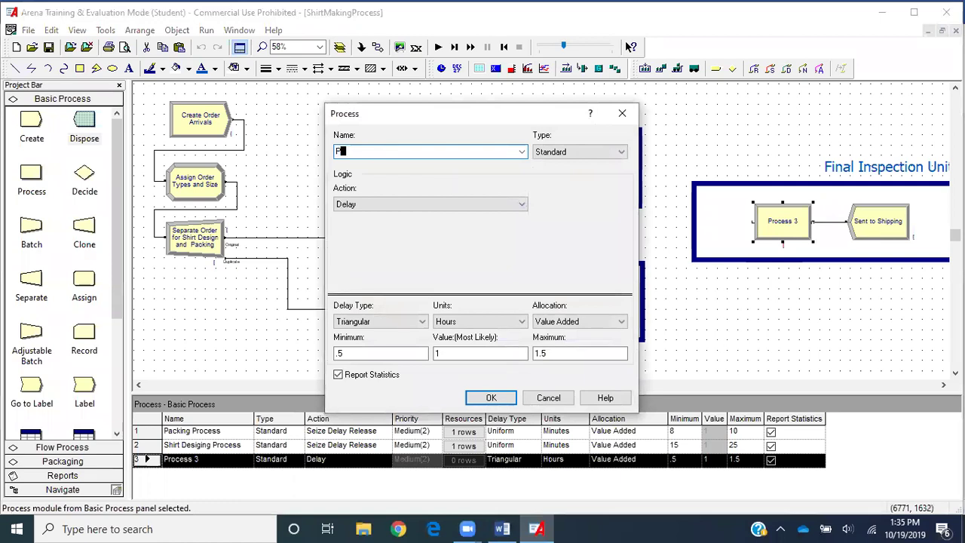
pyautogui.write('Inspection Process')
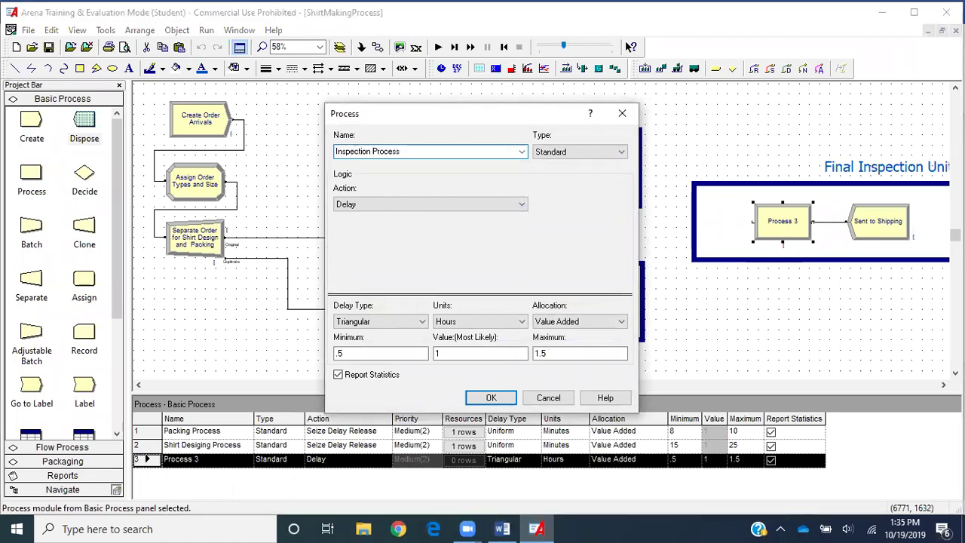
pyautogui.click(443, 204)
pyautogui.click(424, 235)
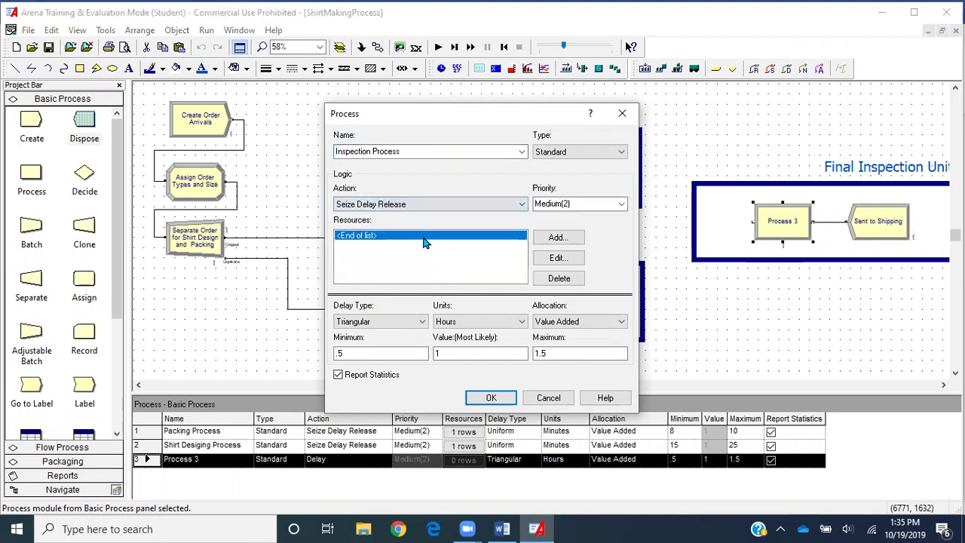
# - Add a resource named Quality Inspector to the Inspection Process, with one unit to seize and release
pyautogui.click(557, 237)
pyautogui.click(436, 263)
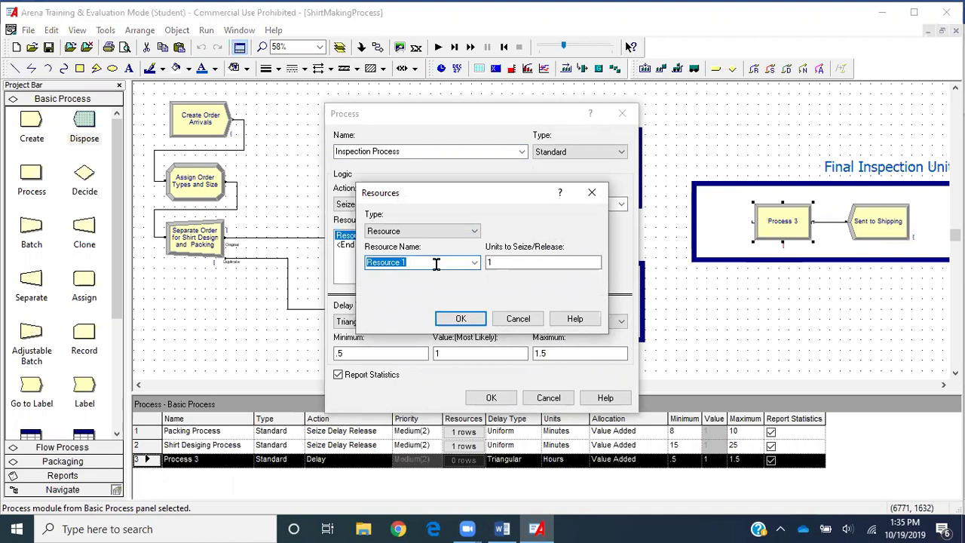
pyautogui.write('Quality Inspector')
pyautogui.press('Return')
# - Set the triangular inspection delay in minutes with a minimum of 5, a most likely value of 10 and a maximum of 15
pyautogui.click(457, 325)
pyautogui.click(452, 343)
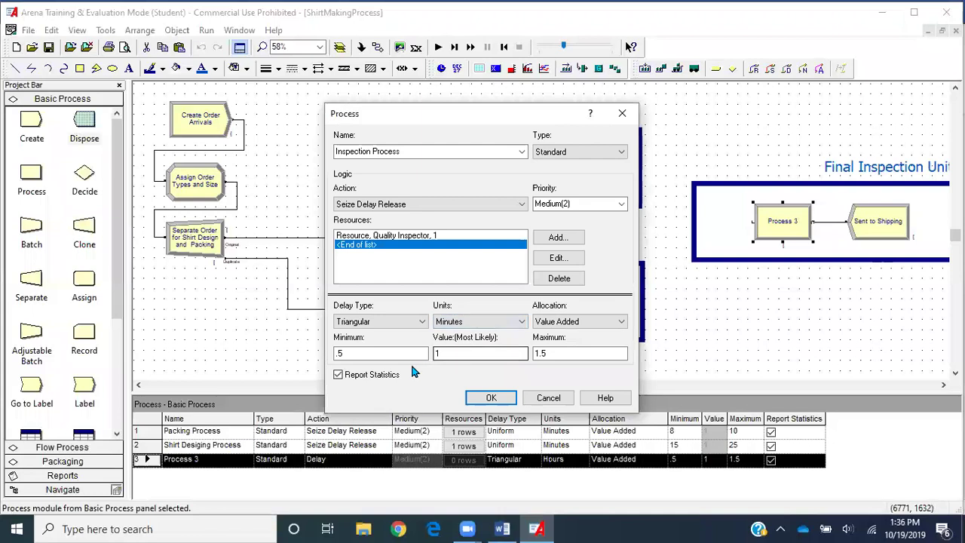
pyautogui.doubleClick(410, 351)
pyautogui.write('5')
pyautogui.press('Tab')
pyautogui.write('10')
pyautogui.press('Tab')
pyautogui.write('15')
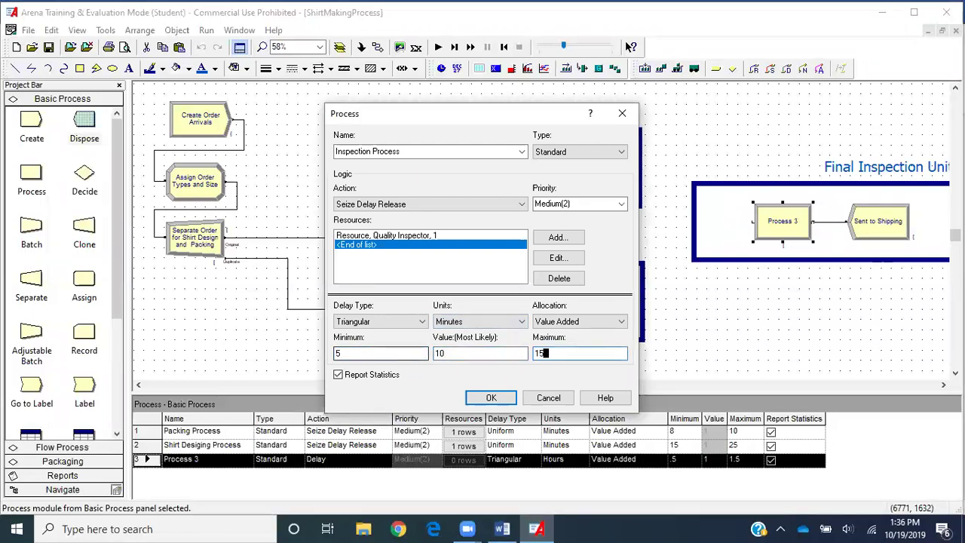
pyautogui.click(494, 398)
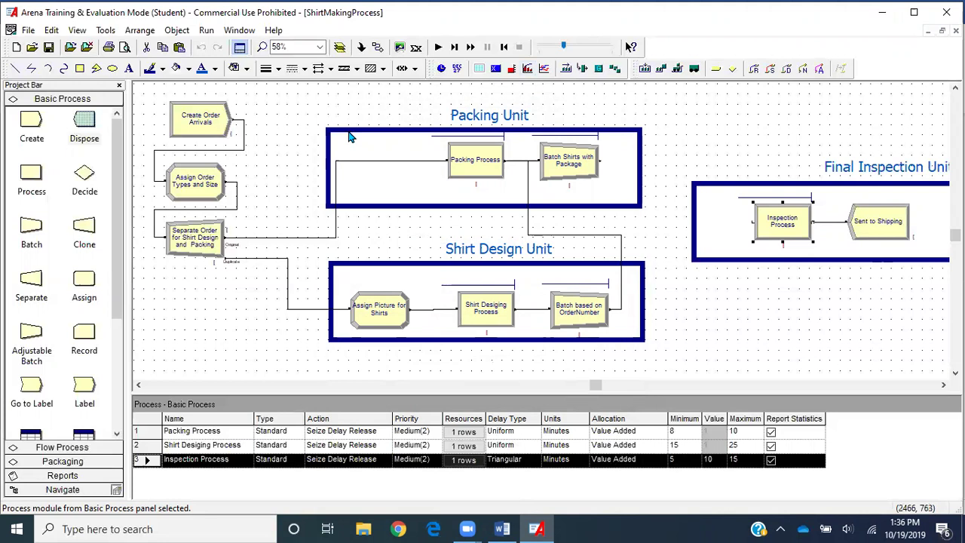
# - Connect the output of Batch Shirts with Package to the input of Inspection Process
pyautogui.click(728, 115)
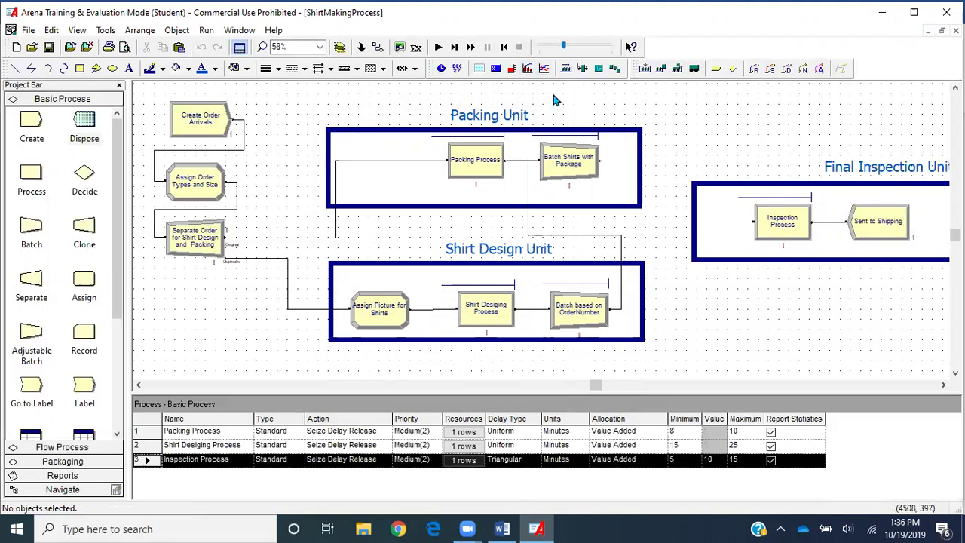
pyautogui.click(783, 221)
pyautogui.click(340, 47)
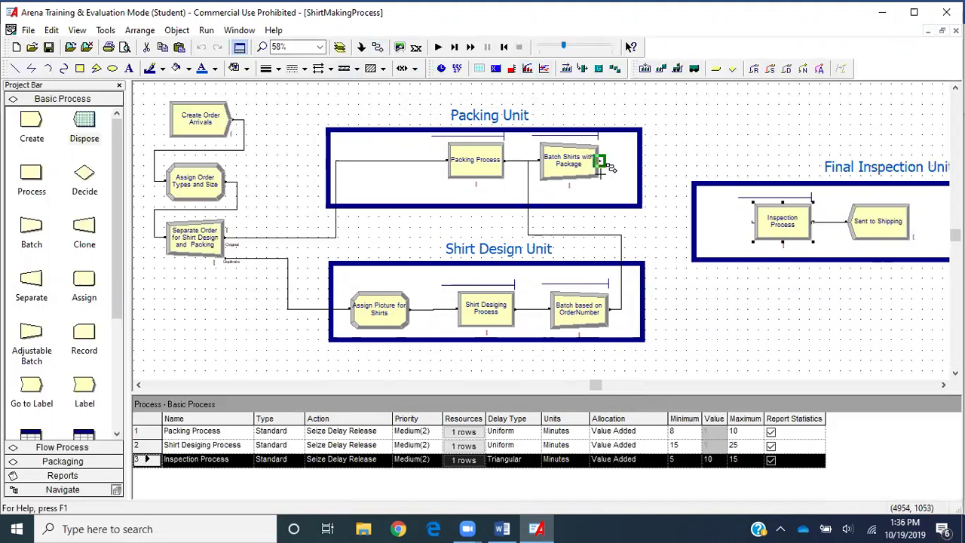
pyautogui.press('Escape')
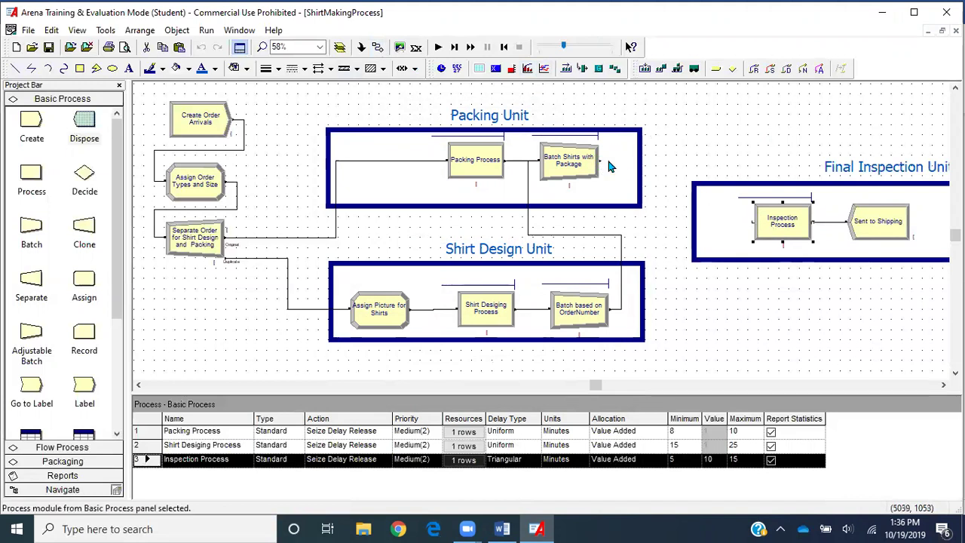
pyautogui.click(377, 47)
pyautogui.click(600, 161)
pyautogui.click(753, 222)
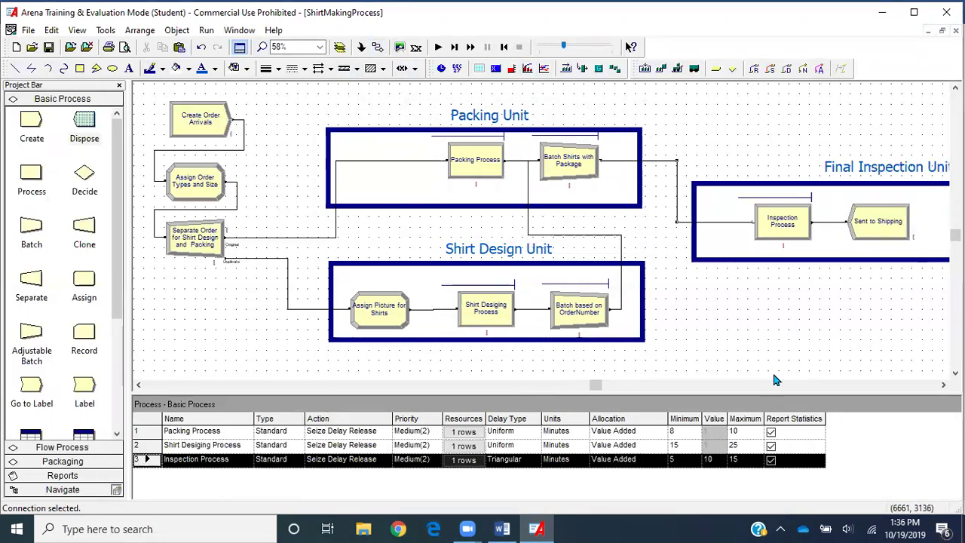
# - Shift the Sent to Shipping and Inspection Process modules right within the Final Inspection Unit box to free space ahead of them
pyautogui.scroll(-2, 799, 294)
pyautogui.click(865, 230)
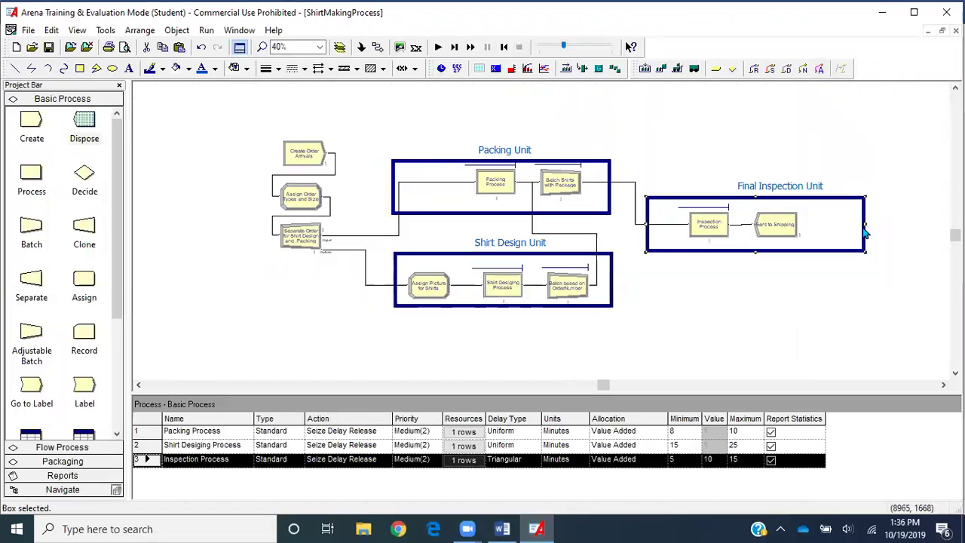
pyautogui.moveTo(777, 225); pyautogui.dragTo(824, 225)
pyautogui.moveTo(706, 240); pyautogui.dragTo(755, 235)
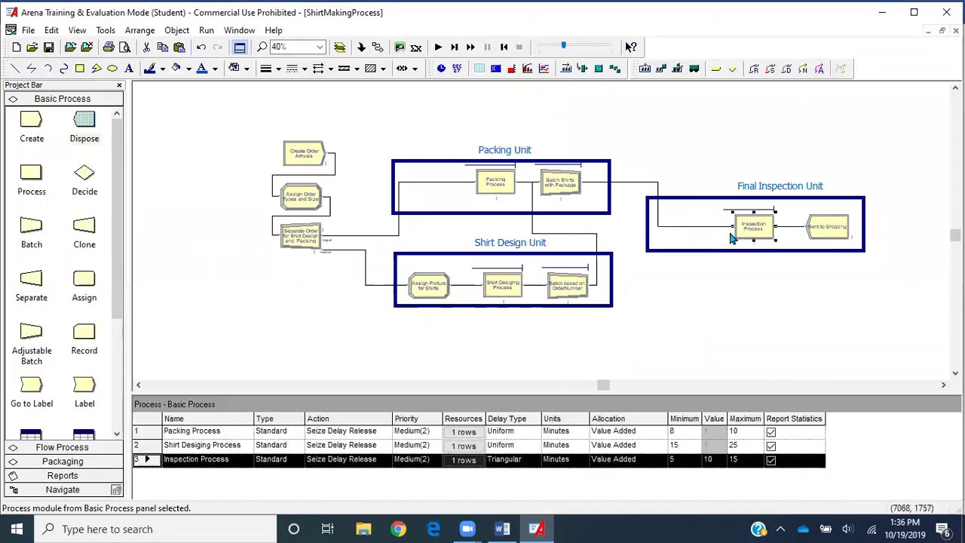
# - Delete the connection entering Inspection Process and paste a copy of Assign Picture for Shirts in front of that process
pyautogui.click(723, 225)
pyautogui.press('Delete')
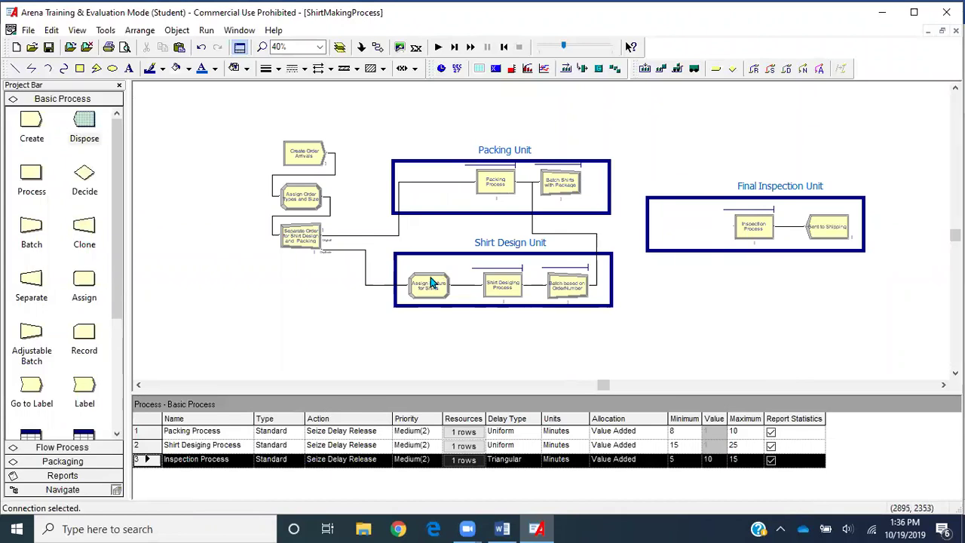
pyautogui.click(429, 283)
pyautogui.hotkey('ctrl', 'c')
pyautogui.hotkey('ctrl', 'v')
pyautogui.click(663, 218)
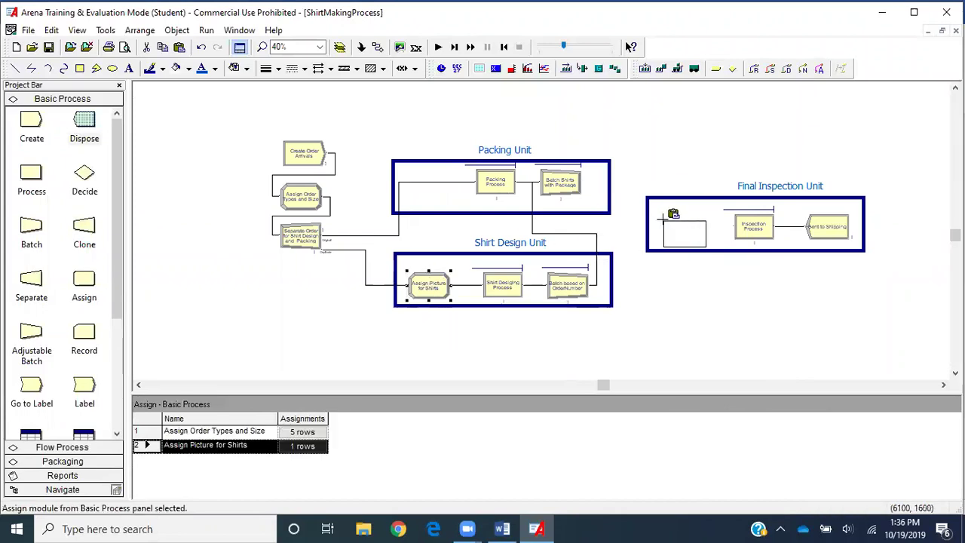
# - Connect Batch Shirts with Package to the copied Assign module, and that module to Inspection Process
pyautogui.click(377, 47)
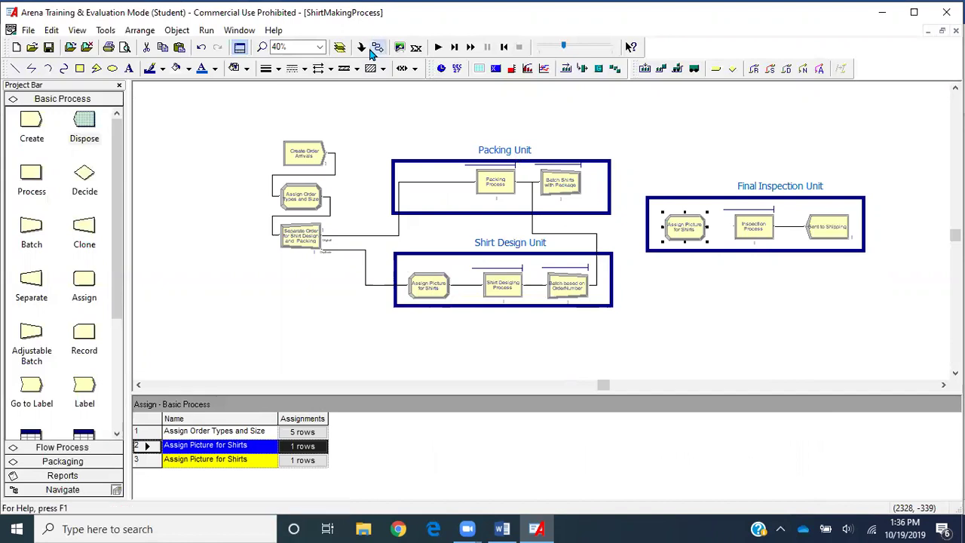
pyautogui.click(587, 180)
pyautogui.click(664, 225)
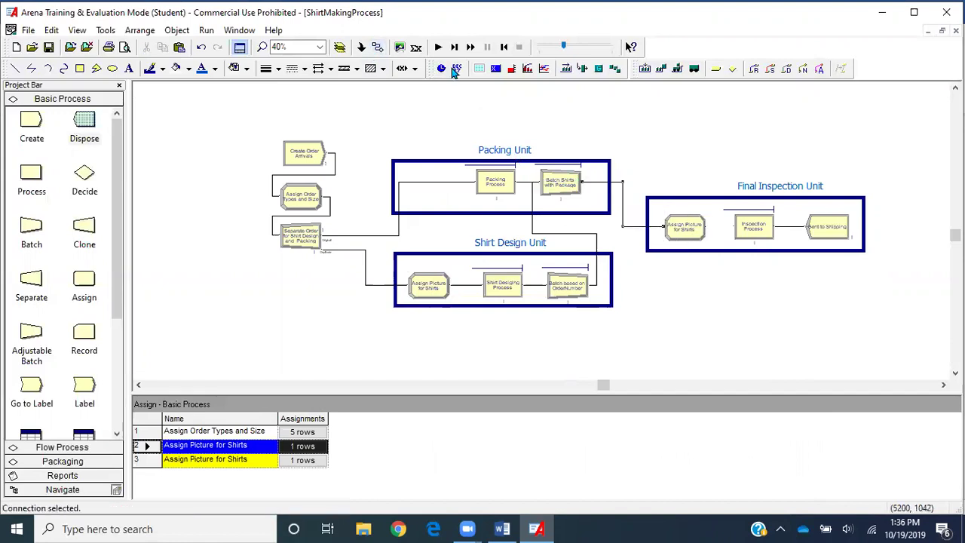
pyautogui.click(400, 47)
pyautogui.click(707, 226)
pyautogui.click(733, 226)
# - Rename the copied Assign module in the Final Inspection Unit as Assign Picture for Box
pyautogui.press('+')
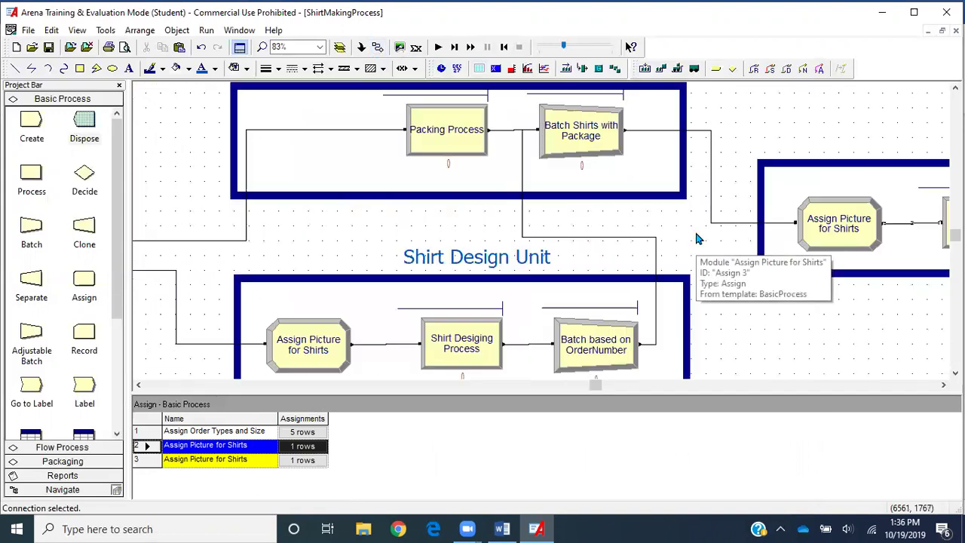
pyautogui.doubleClick(842, 231)
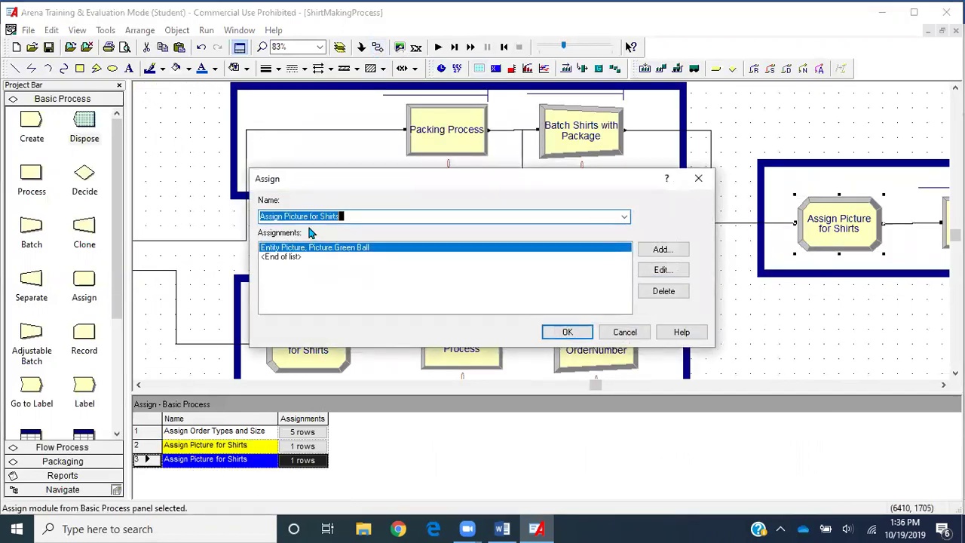
pyautogui.click(364, 215)
pyautogui.write('Box')
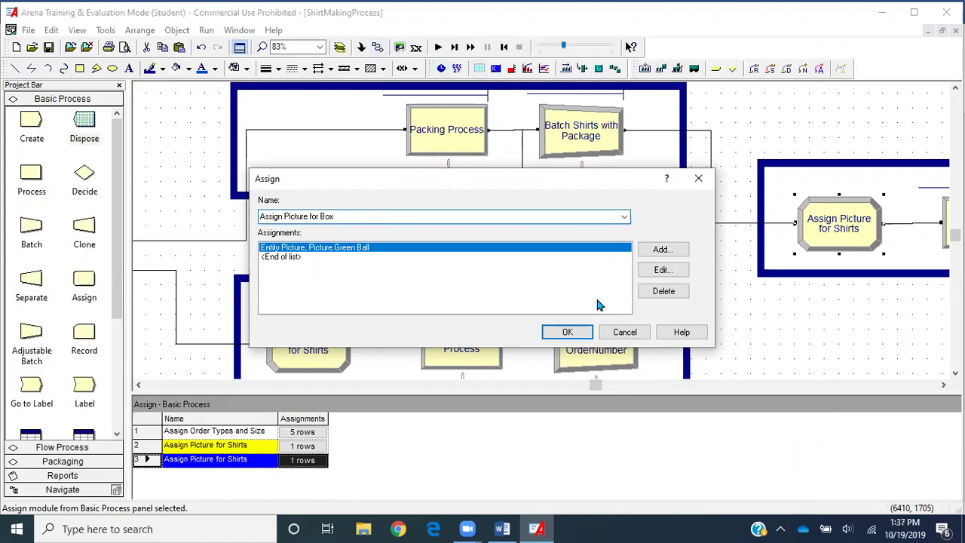
# - Change the Assign Picture for Box module's entity picture assignment to Picture.Box
pyautogui.click(660, 270)
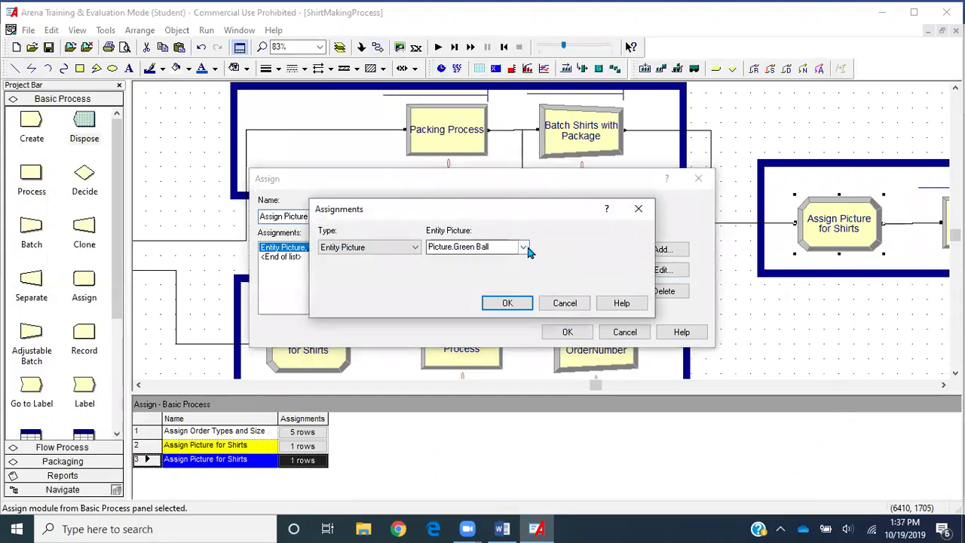
pyautogui.click(524, 247)
pyautogui.scroll(3, 483, 281)
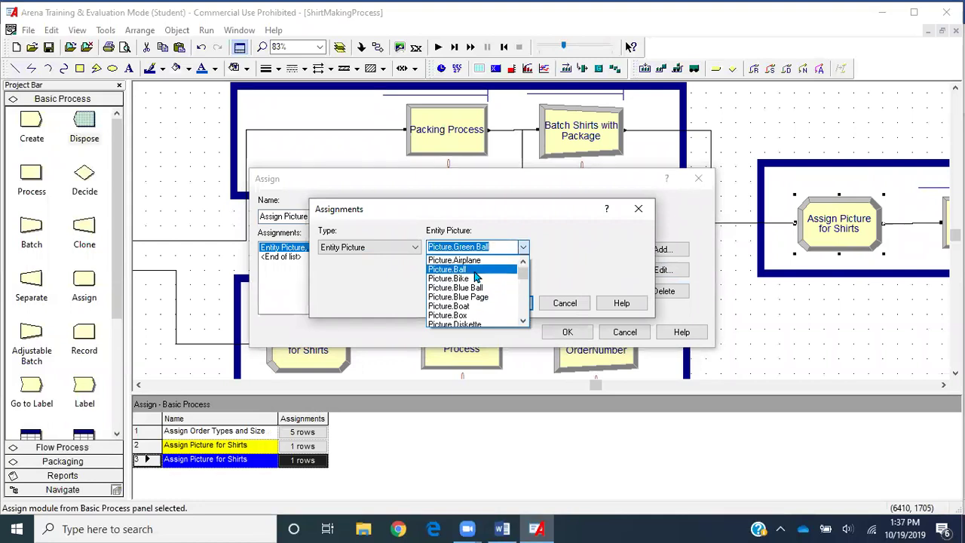
pyautogui.click(467, 315)
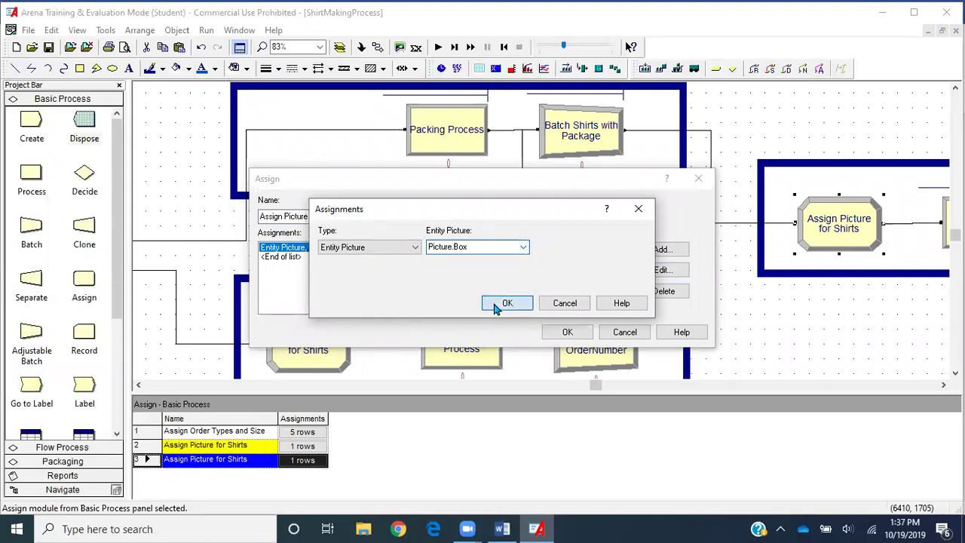
pyautogui.click(503, 303)
pyautogui.click(573, 333)
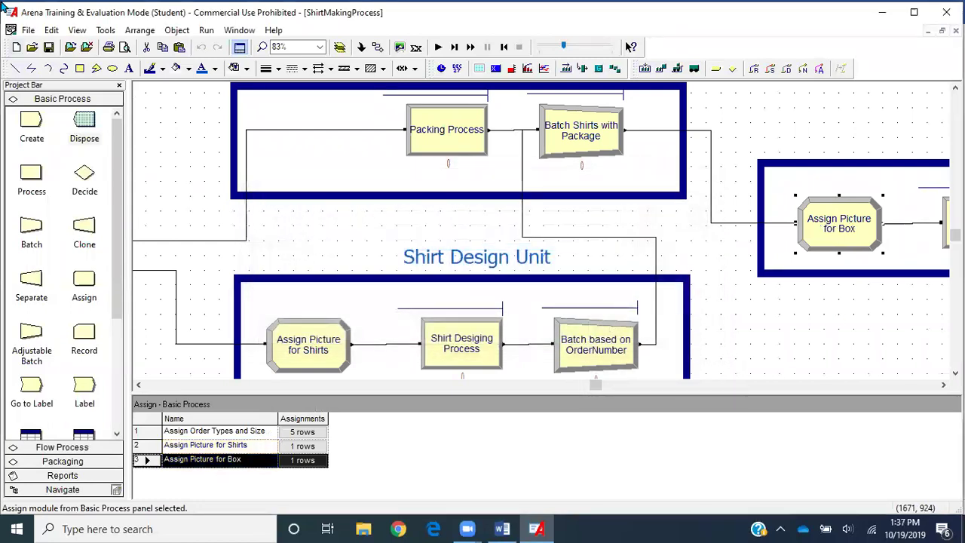
# - Switch to the Word worksheet and review the process description, the required run length, the WIP condition and the cycle time question
pyautogui.click(502, 528)
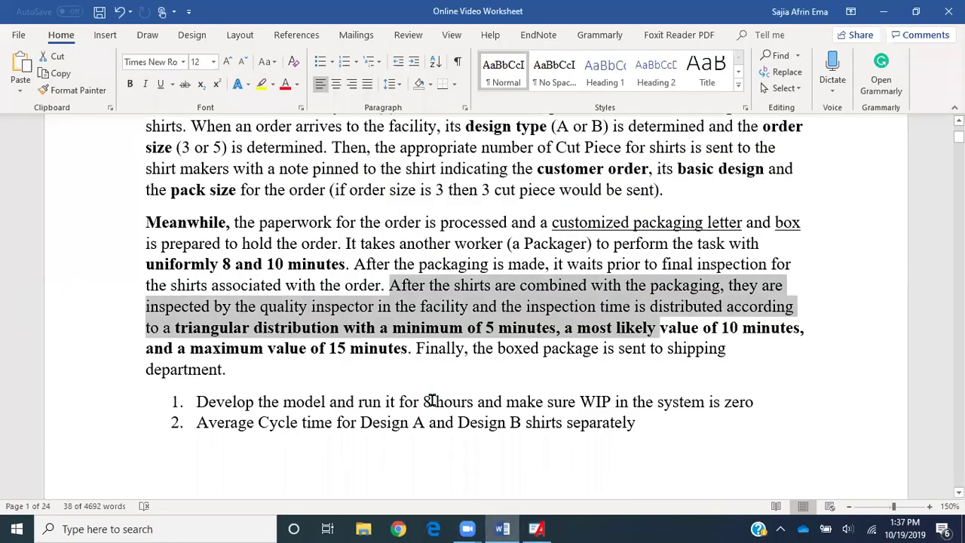
pyautogui.scroll(-1, 432, 400)
pyautogui.scroll(4, 433, 399)
pyautogui.scroll(2, 432, 400)
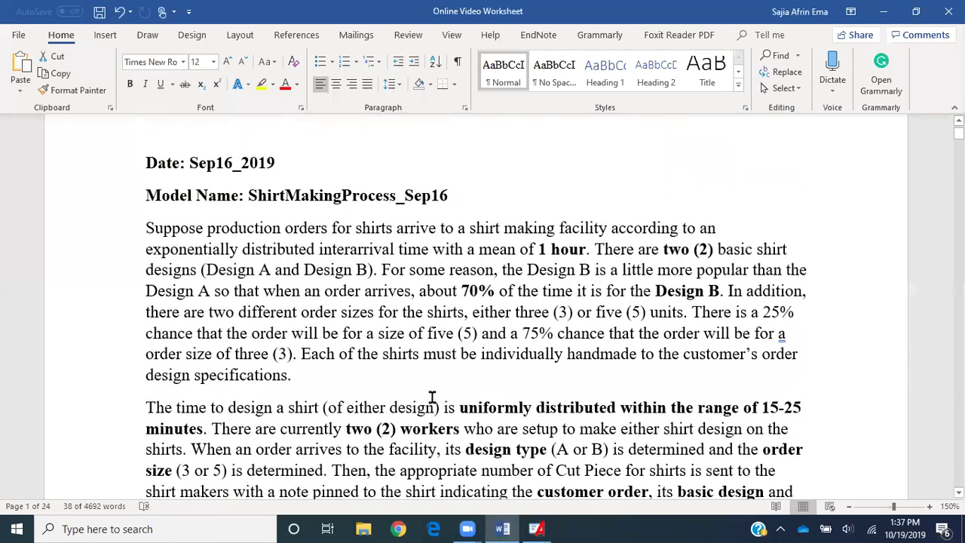
pyautogui.scroll(-6, 432, 397)
pyautogui.scroll(1, 432, 393)
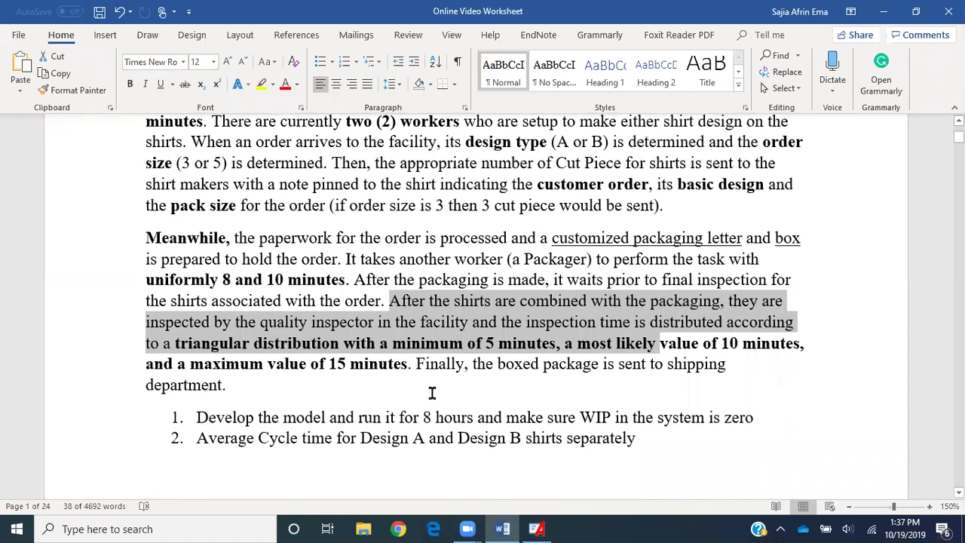
pyautogui.scroll(-2, 432, 393)
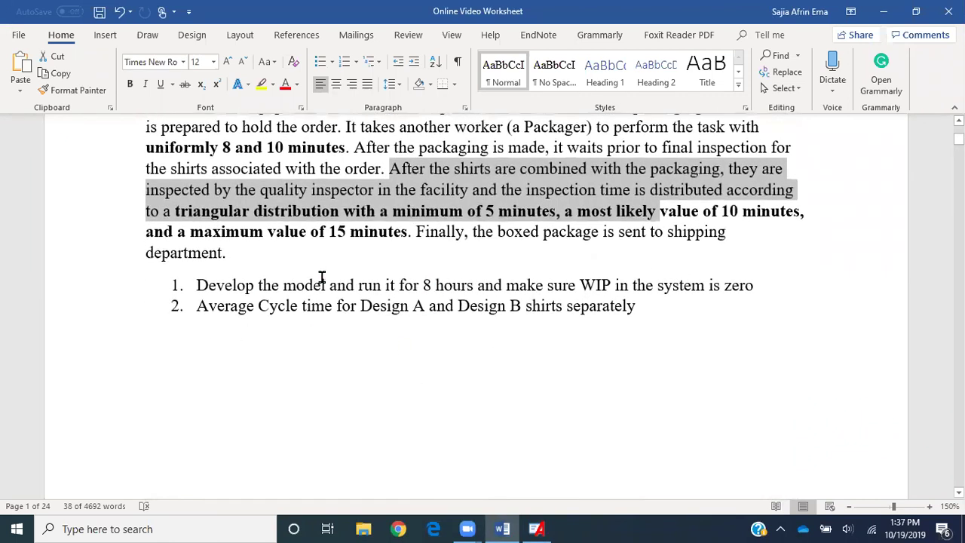
pyautogui.moveTo(423, 286); pyautogui.dragTo(474, 286)
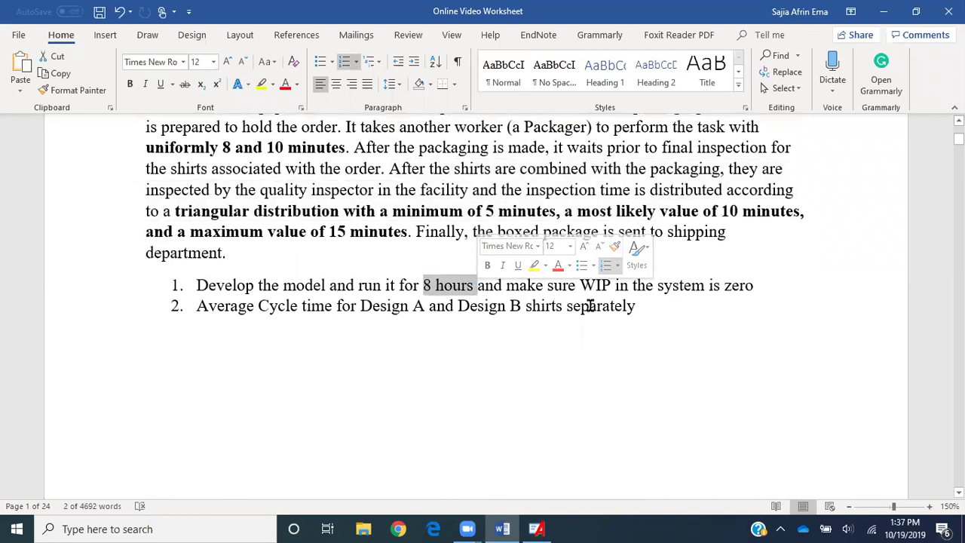
pyautogui.click(351, 341)
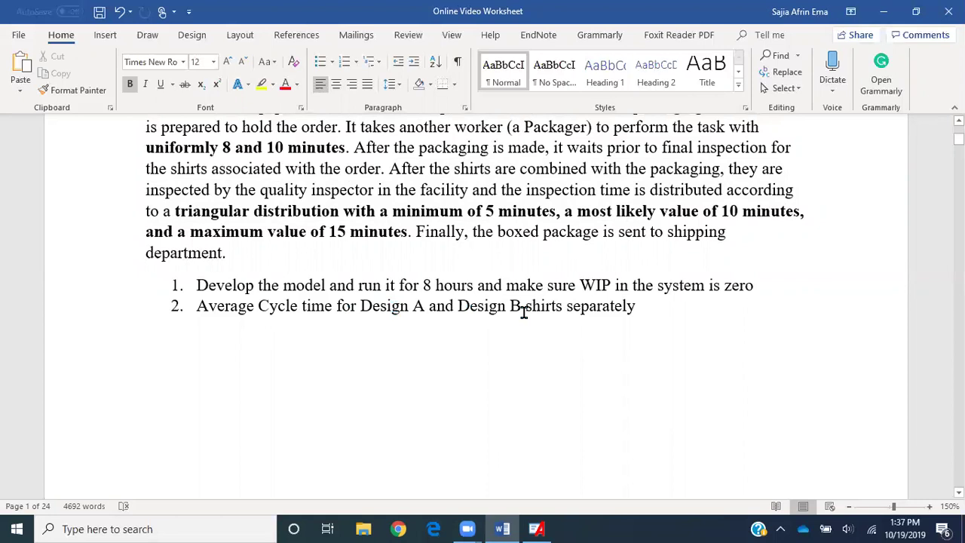
# - Switch back to Arena and, in the run setup, set the project title to ShirtMaking Process Model and the analyst name to Arena Learnes
pyautogui.click(540, 528)
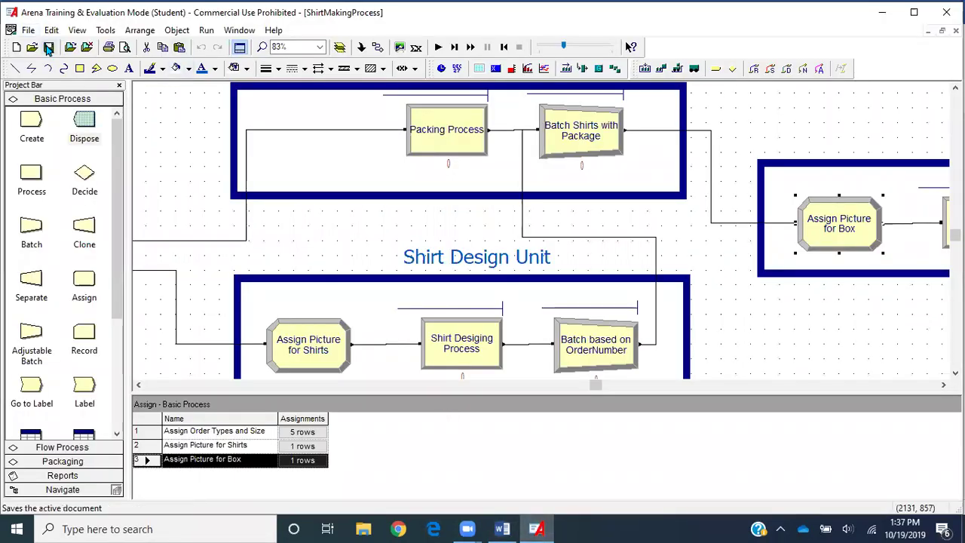
pyautogui.click(206, 30)
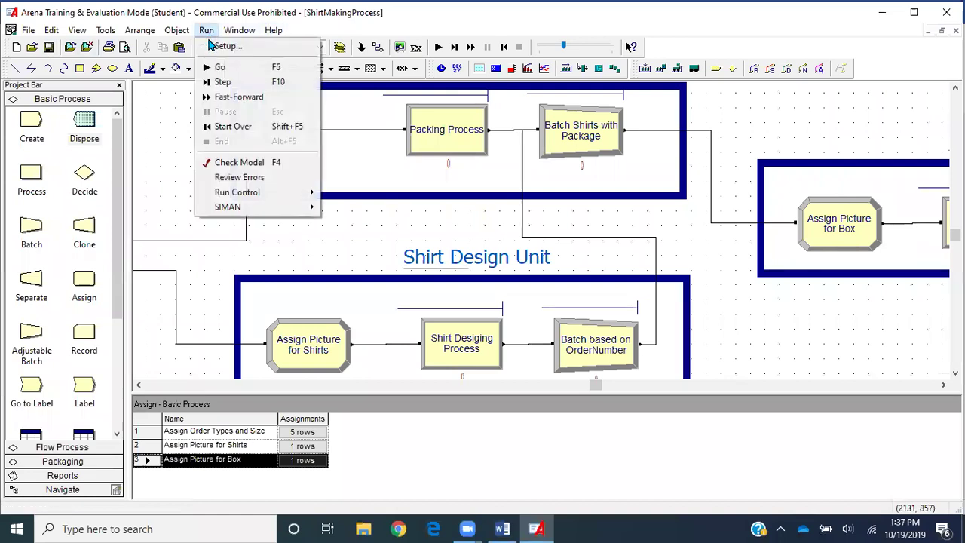
pyautogui.click(219, 46)
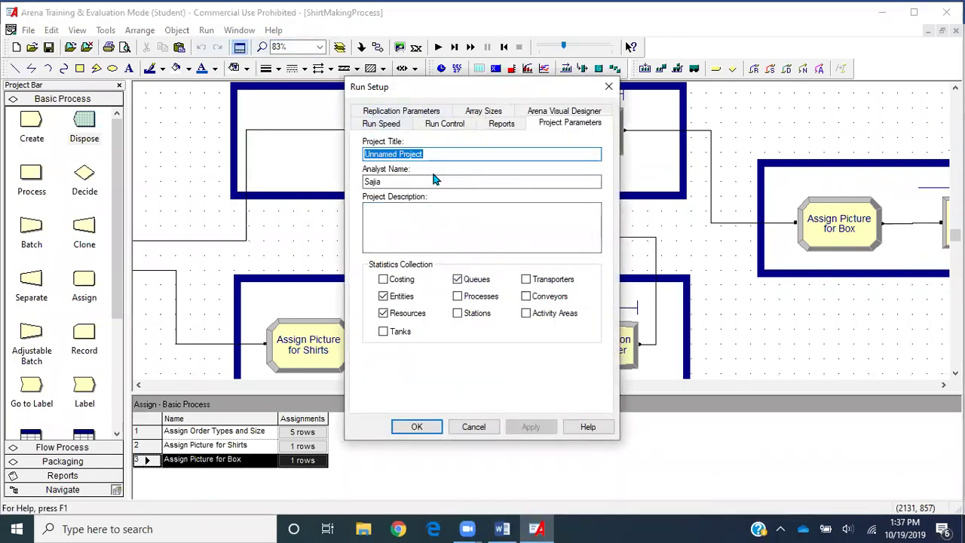
pyautogui.write('ShirtMaki')
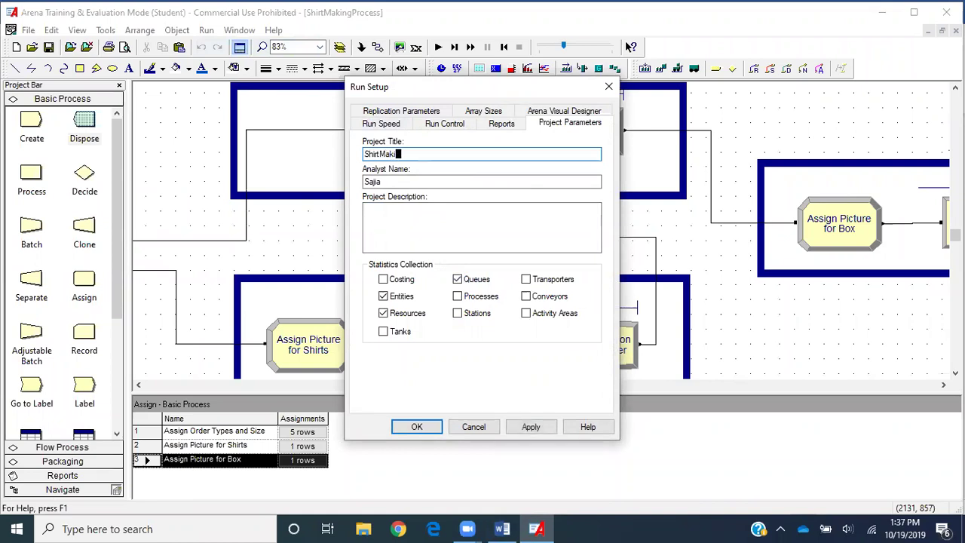
pyautogui.write('ng Process Model')
pyautogui.press('Tab')
pyautogui.write('Arena Learnes')
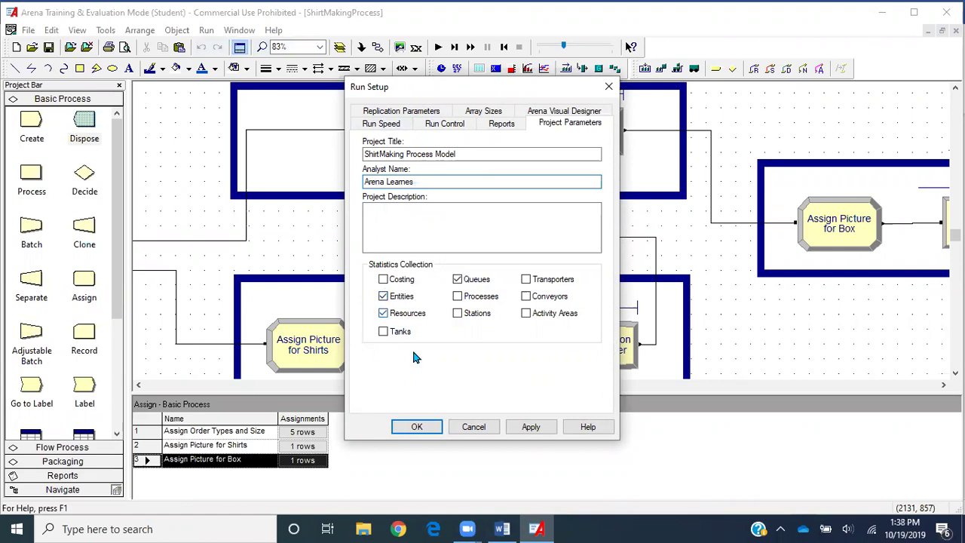
# - Set the base time units in the replication parameters to Minutes
pyautogui.click(430, 113)
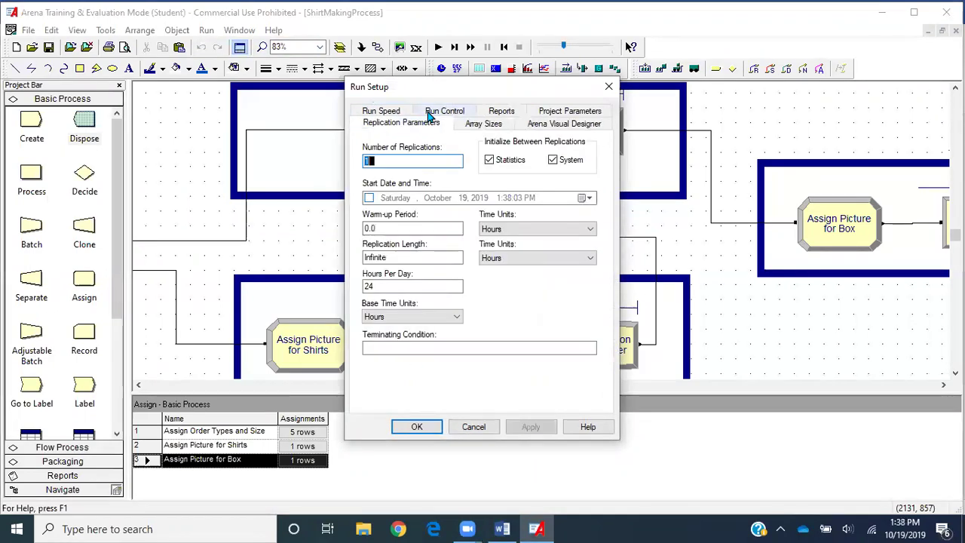
pyautogui.click(415, 320)
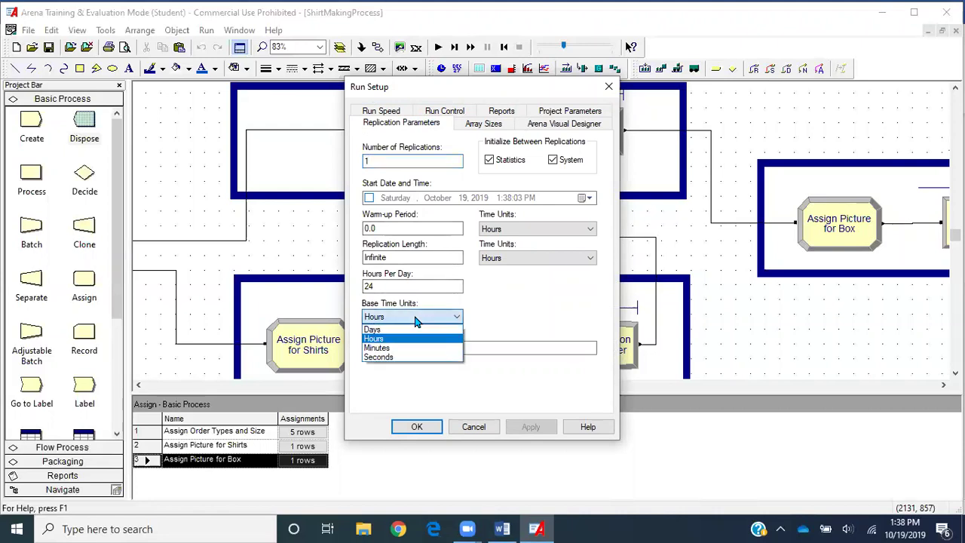
pyautogui.click(407, 346)
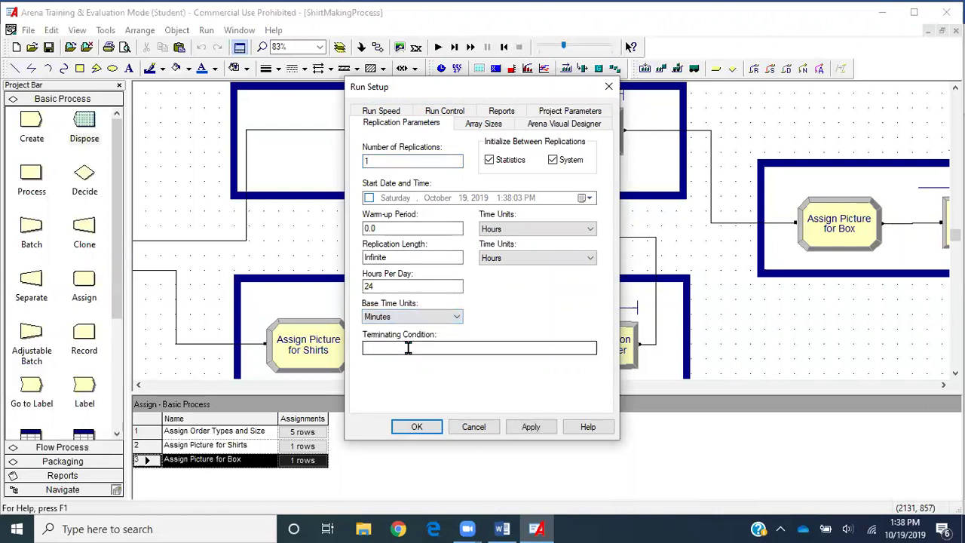
# - Enter TNOW>=480 as the terminating condition in the replication parameters and accept the run setup
pyautogui.doubleClick(411, 257)
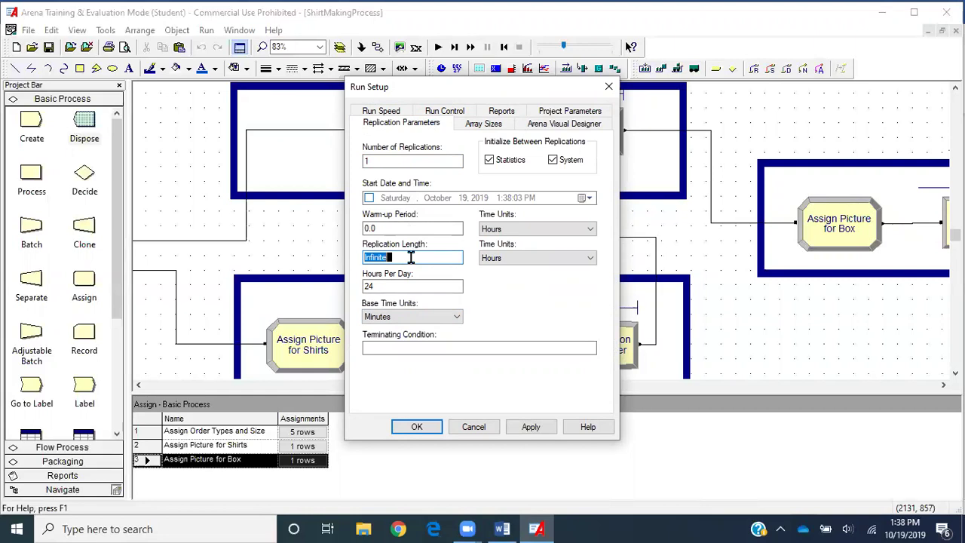
pyautogui.click(391, 345)
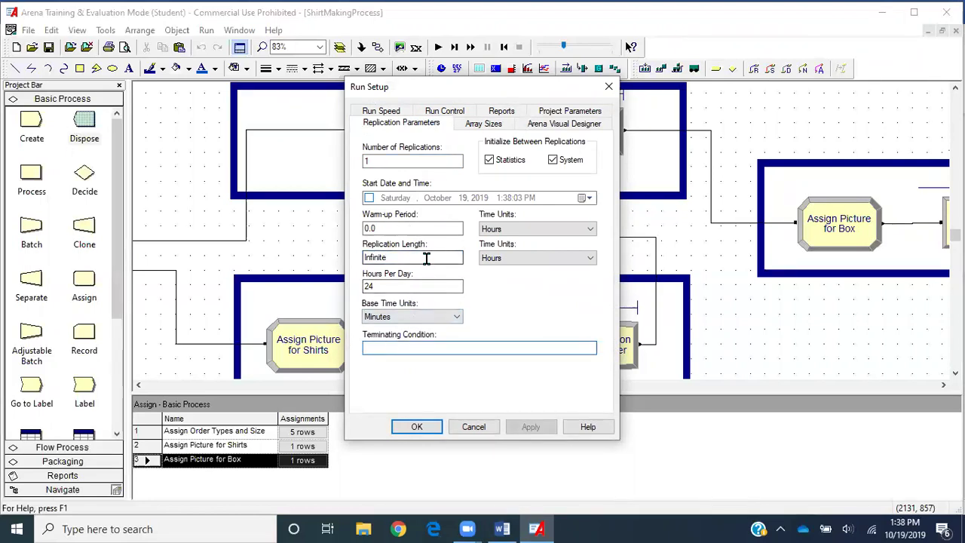
pyautogui.write('TNOW')
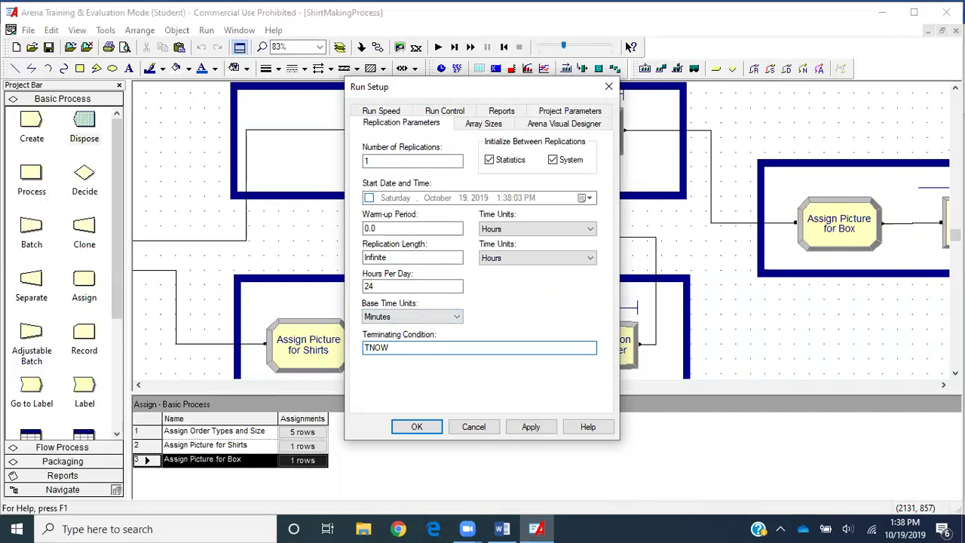
pyautogui.write('>=')
pyautogui.write('480')
pyautogui.click(416, 427)
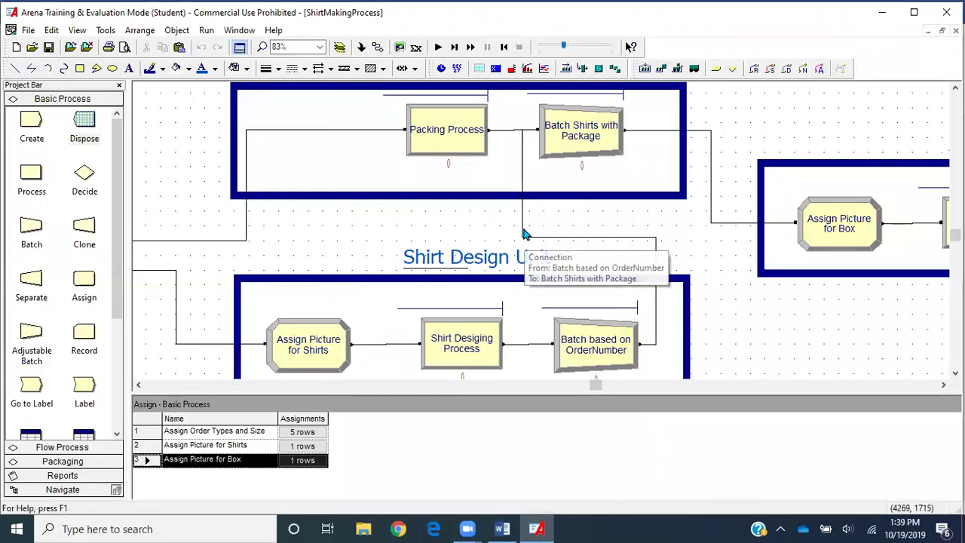
# - Add a variable assignment to the Assign Order Types and Size module that sets Total WIP to Total WIP+1
pyautogui.scroll(-3, 525, 234)
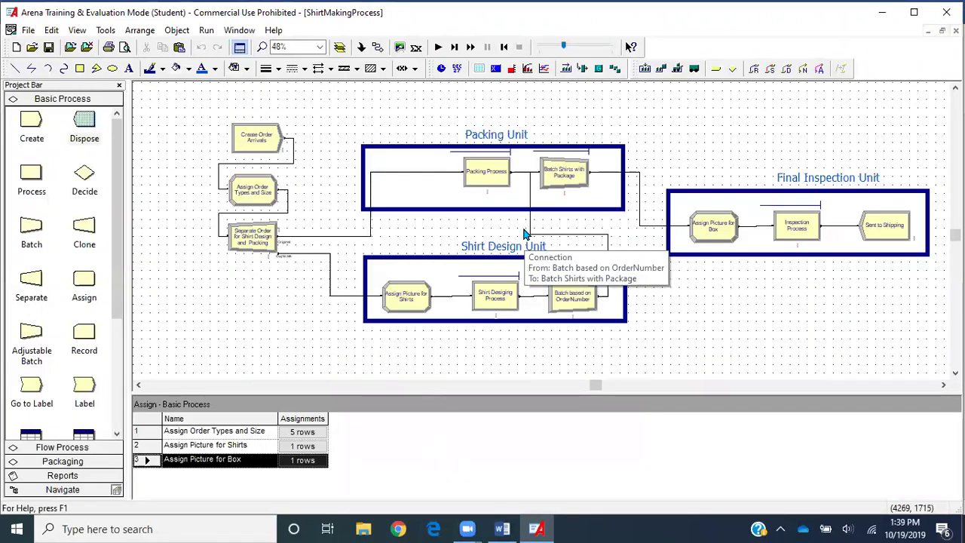
pyautogui.doubleClick(251, 193)
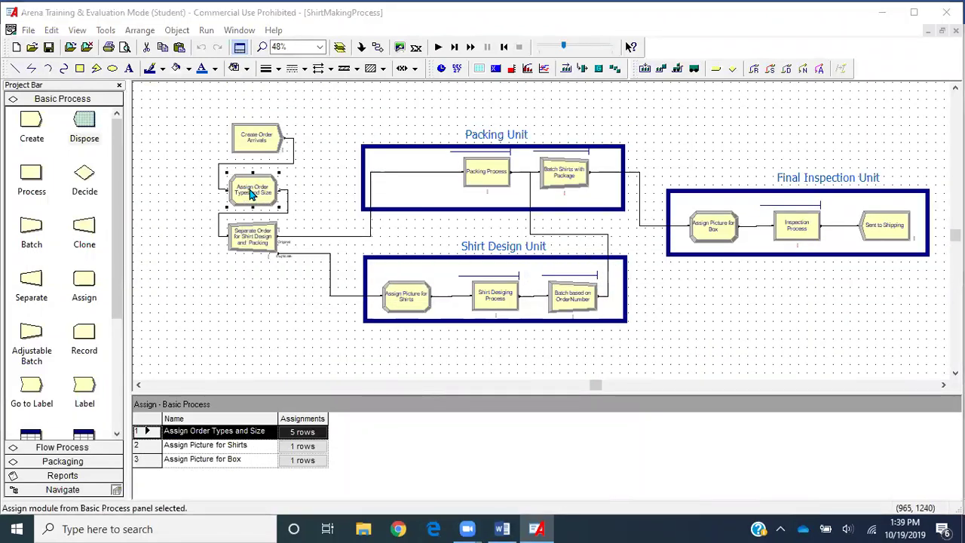
pyautogui.click(348, 293)
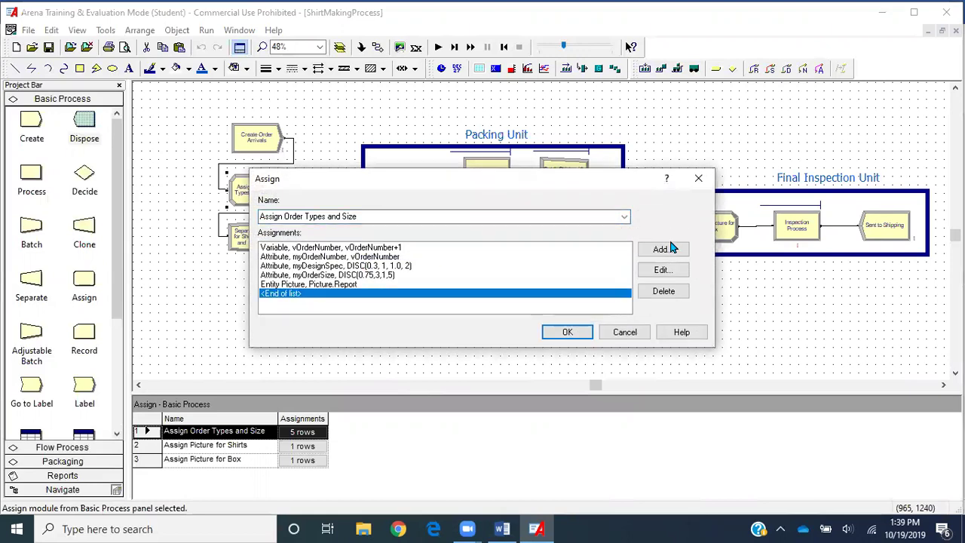
pyautogui.click(661, 249)
pyautogui.click(500, 243)
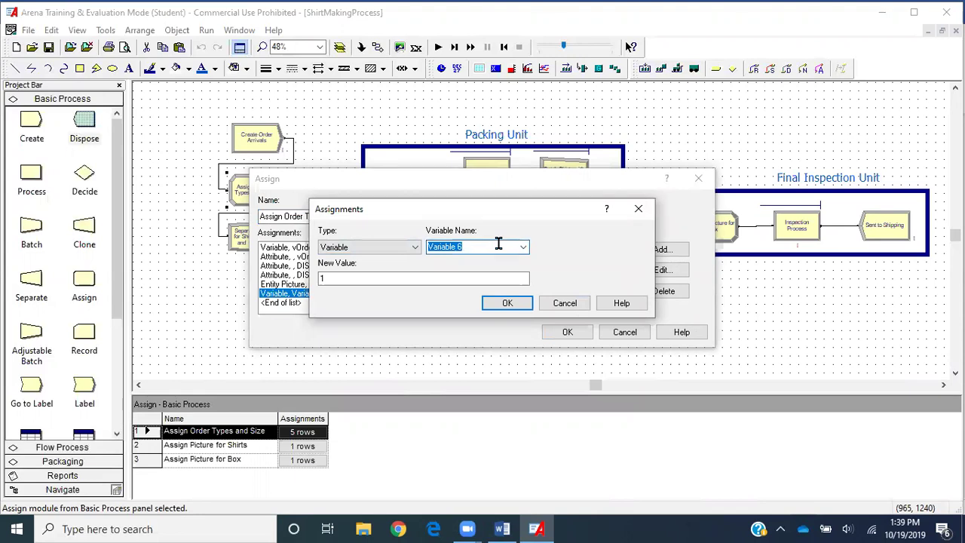
pyautogui.write('Total WIP')
pyautogui.click(487, 278)
pyautogui.write('Total WIP+1')
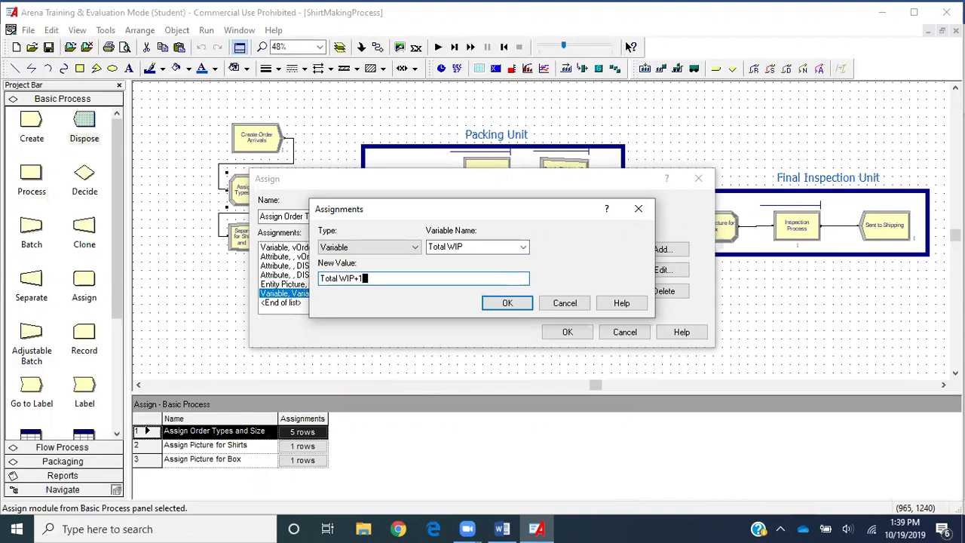
pyautogui.click(507, 303)
pyautogui.click(564, 332)
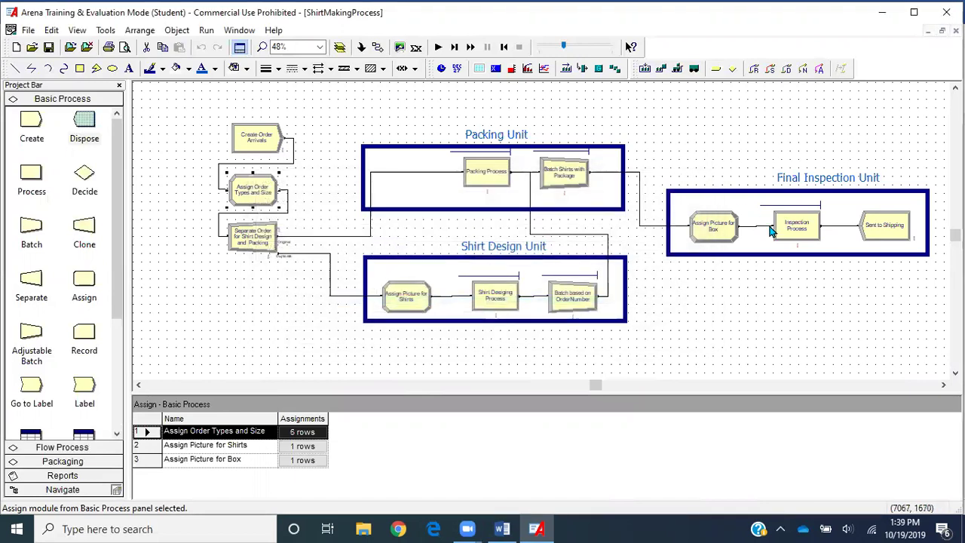
# - Delete the connection between Inspection Process and Sent to Shipping, and extend the Final Inspection Unit box downward
pyautogui.click(843, 224)
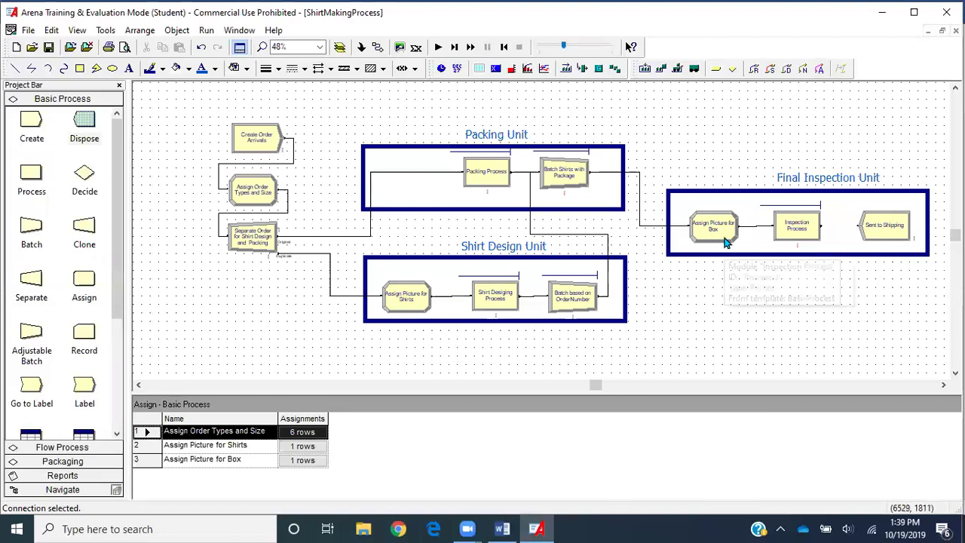
pyautogui.click(864, 256)
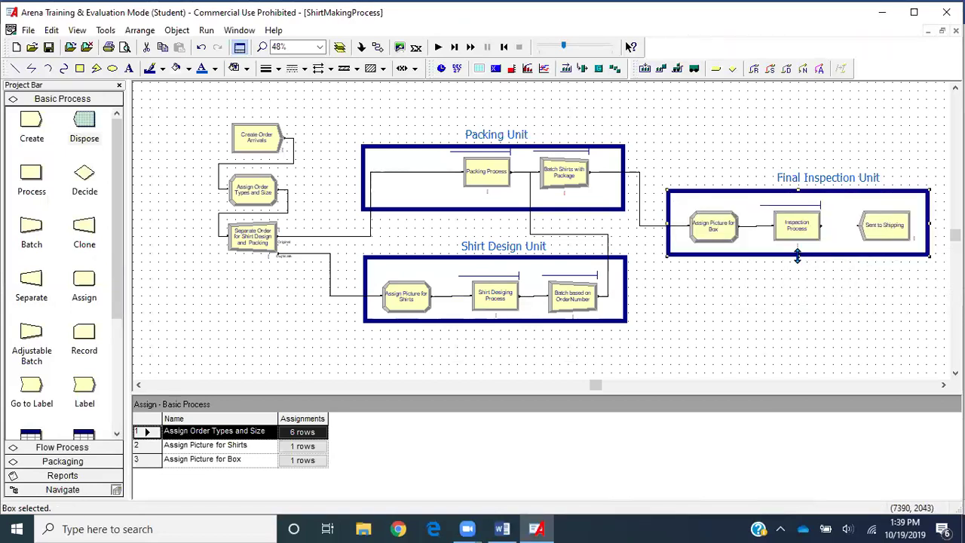
pyautogui.moveTo(799, 260); pyautogui.dragTo(810, 339)
# - Move the Sent to Shipping module lower inside the Final Inspection Unit box and place a new Assign module after Inspection Process
pyautogui.click(870, 223)
pyautogui.moveTo(872, 270); pyautogui.dragTo(871, 273)
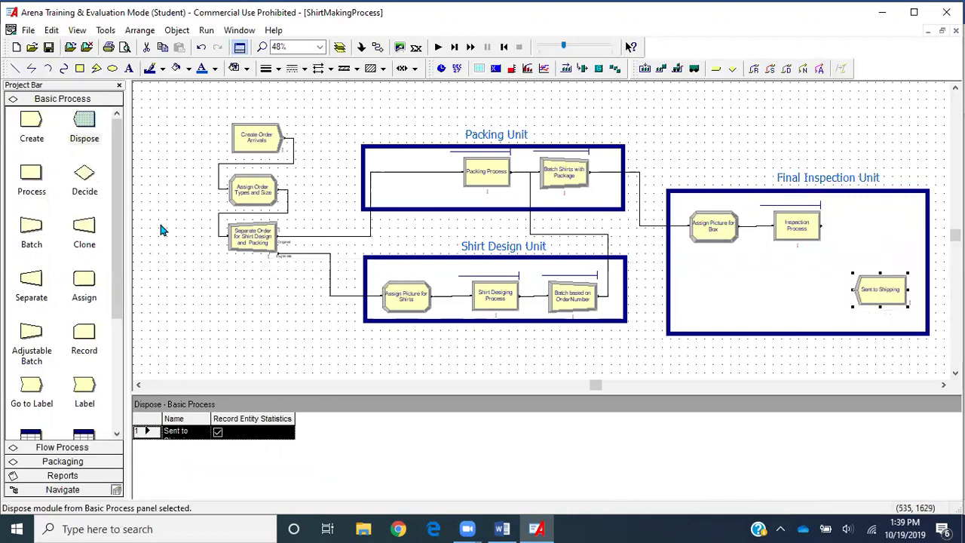
pyautogui.moveTo(84, 281); pyautogui.dragTo(850, 229)
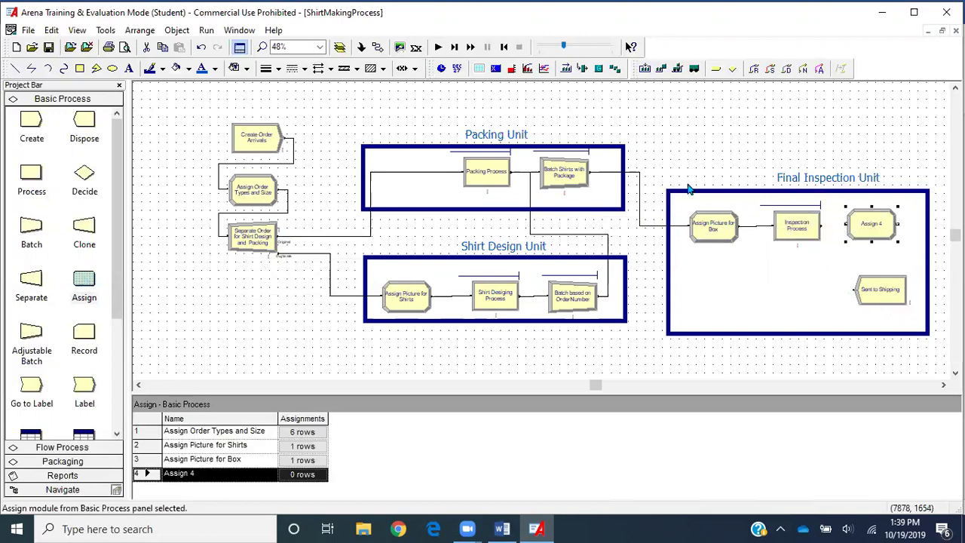
# - Connect Inspection Process to the new Assign module, and connect that module to Sent to Shipping
pyautogui.click(377, 47)
pyautogui.click(822, 224)
pyautogui.click(846, 224)
pyautogui.click(378, 47)
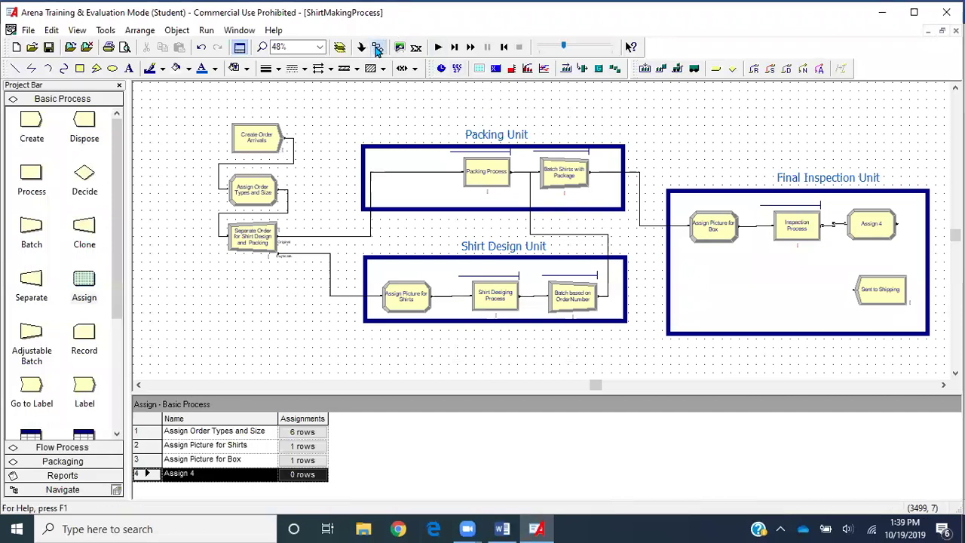
pyautogui.click(910, 220)
pyautogui.click(854, 288)
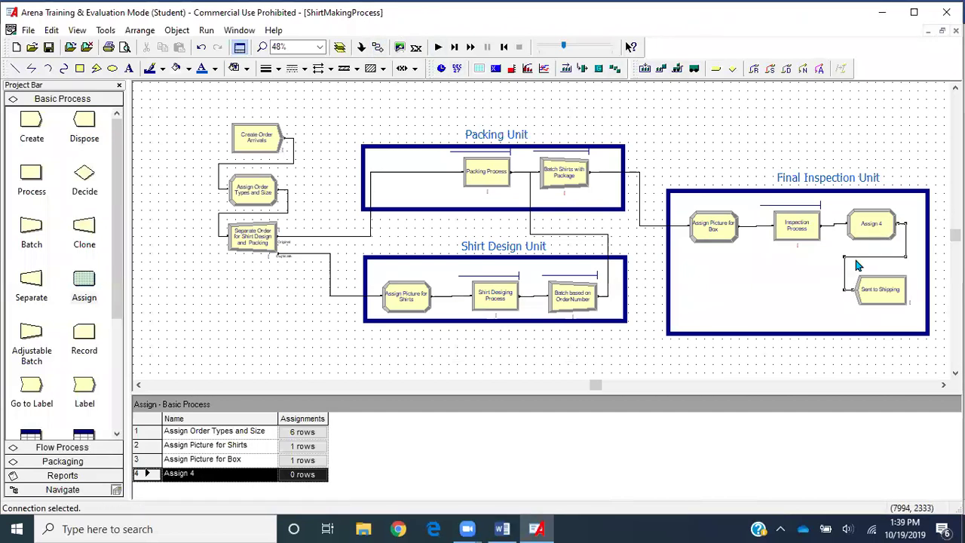
# - Name the new Assign module in the Final Inspection Unit Decrement Total WIP
pyautogui.doubleClick(873, 223)
pyautogui.write('Decrement')
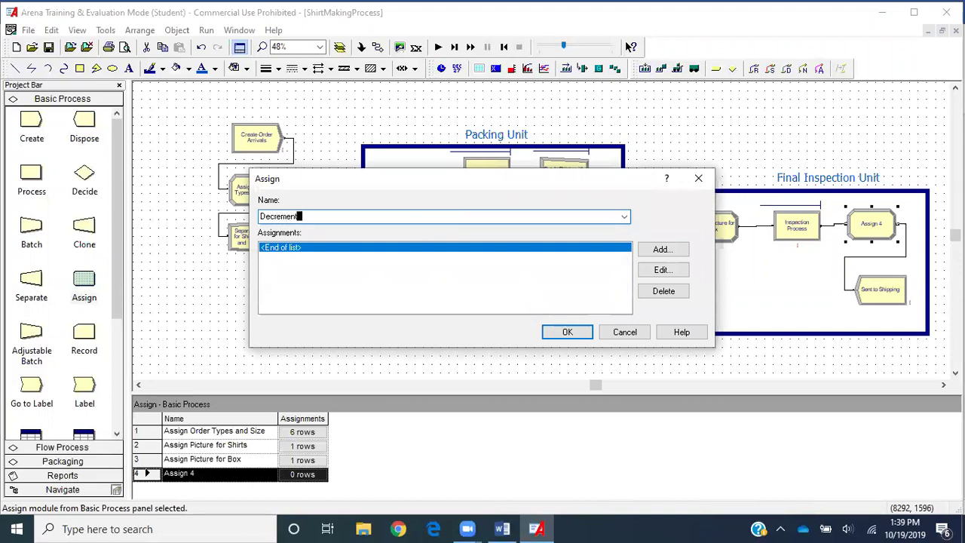
pyautogui.write(' Total W')
pyautogui.press('BackSpace')
pyautogui.press('BackSpace')
pyautogui.press('BackSpace')
pyautogui.write('al WIP')
# - Add a variable assignment to the Decrement Total WIP module that sets Total WIP to Total WIP - 1
pyautogui.click(670, 254)
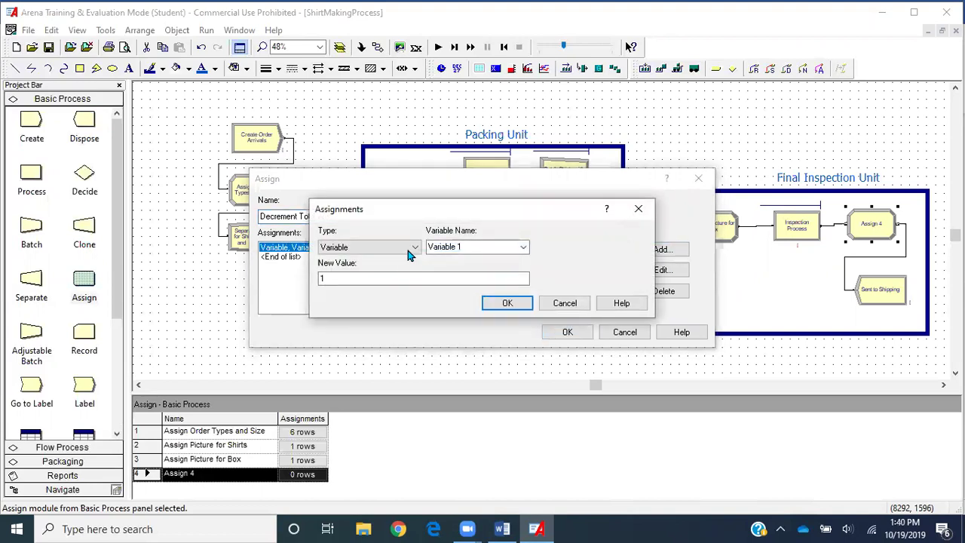
pyautogui.click(517, 249)
pyautogui.click(524, 247)
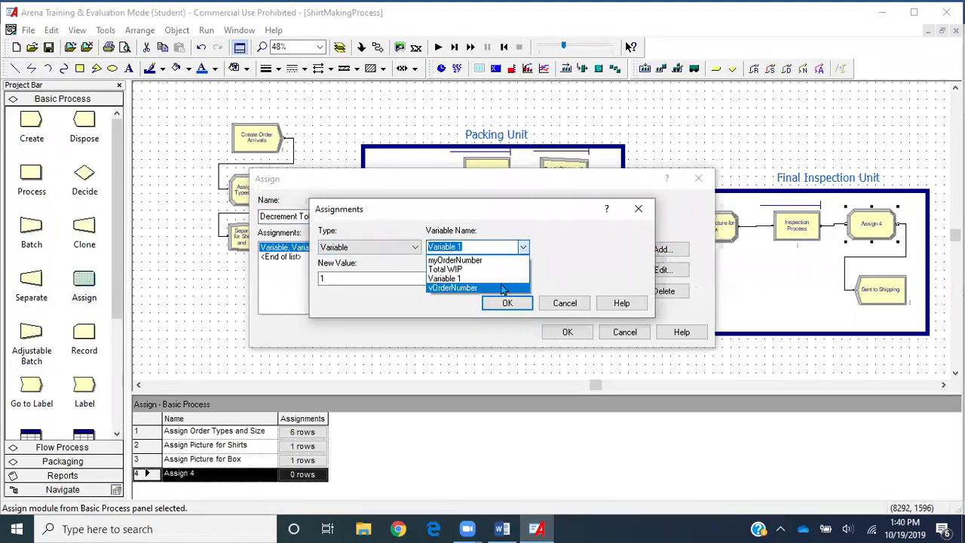
pyautogui.click(499, 270)
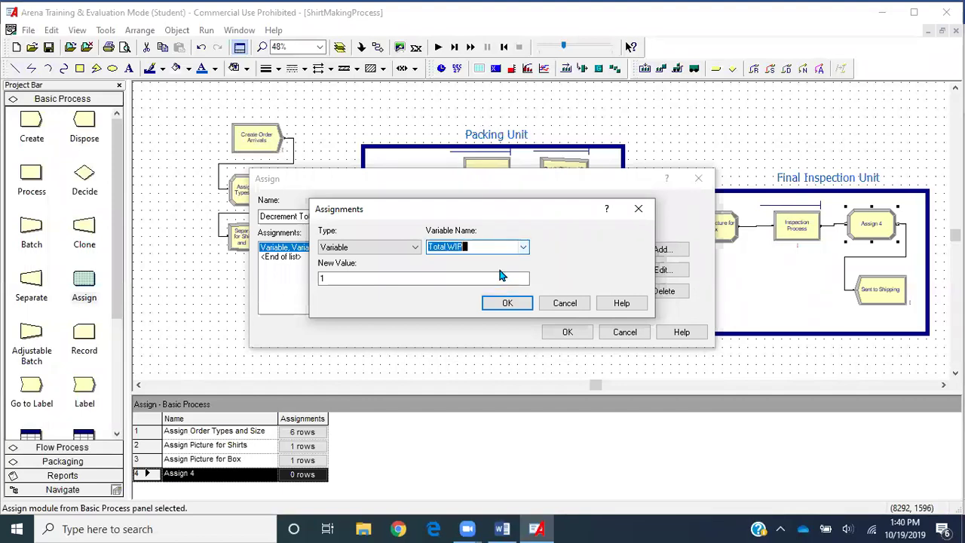
pyautogui.click(493, 278)
pyautogui.write('Total WIP')
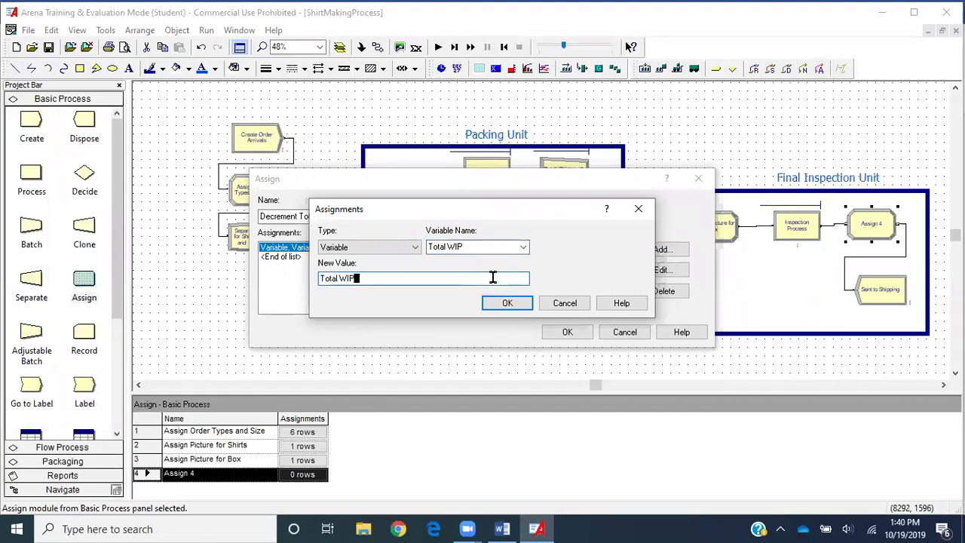
pyautogui.write('- 1')
pyautogui.press('Return')
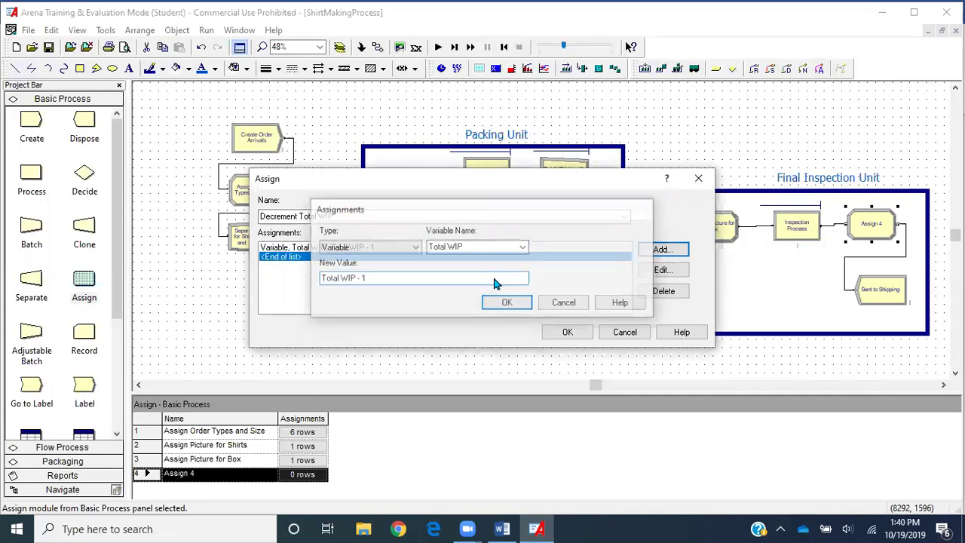
pyautogui.click(567, 333)
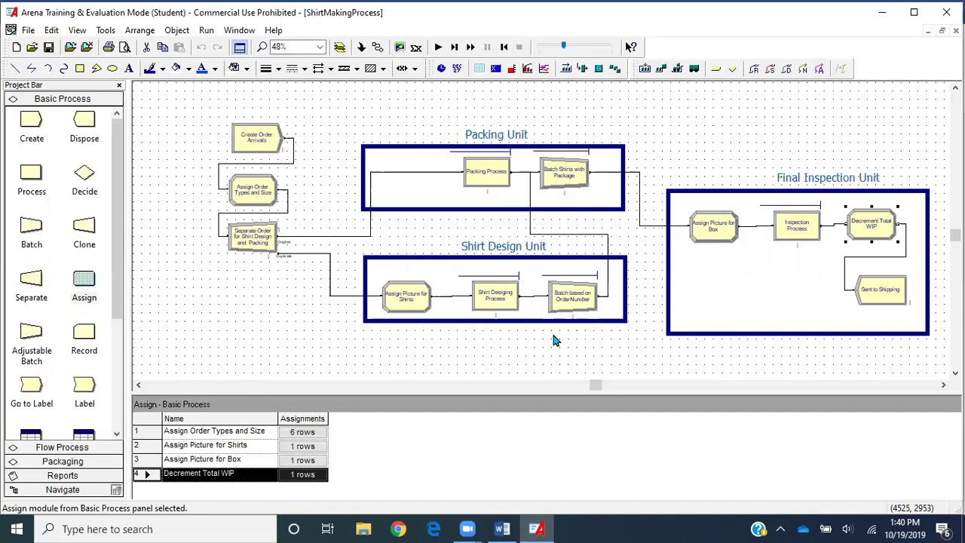
# - Reopen the run setup and append an AND operator to the TNOW>=480 terminating condition in the Expression Builder
pyautogui.click(210, 31)
pyautogui.click(226, 47)
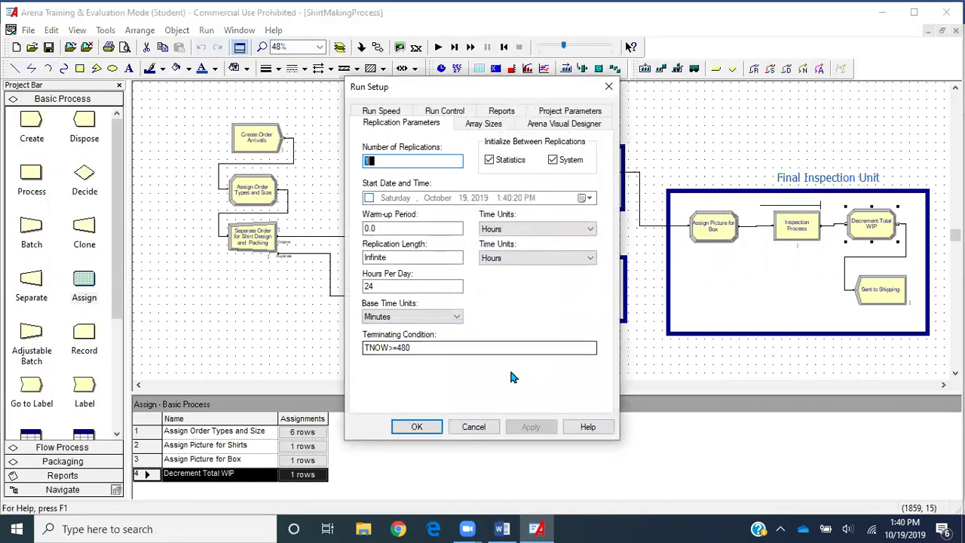
pyautogui.click(506, 347)
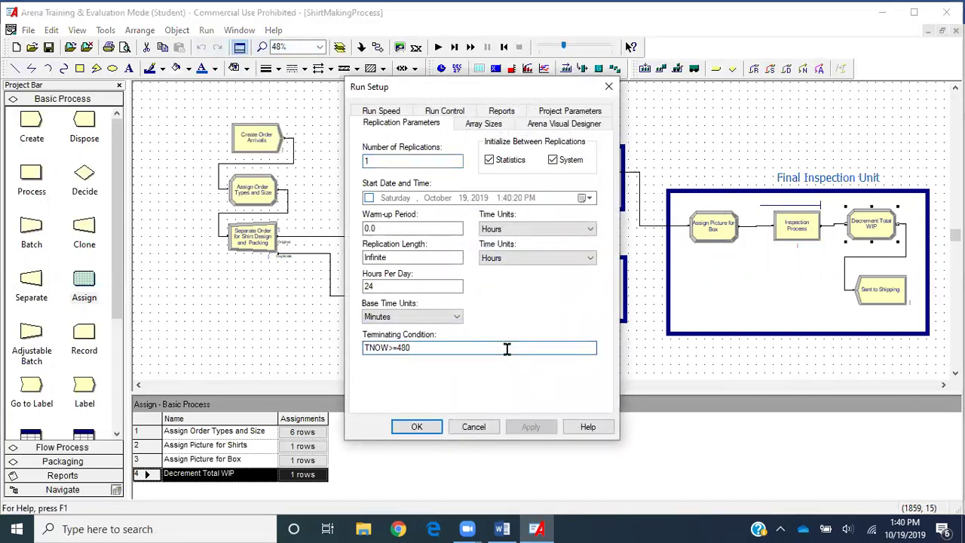
pyautogui.rightClick(506, 347)
pyautogui.click(558, 468)
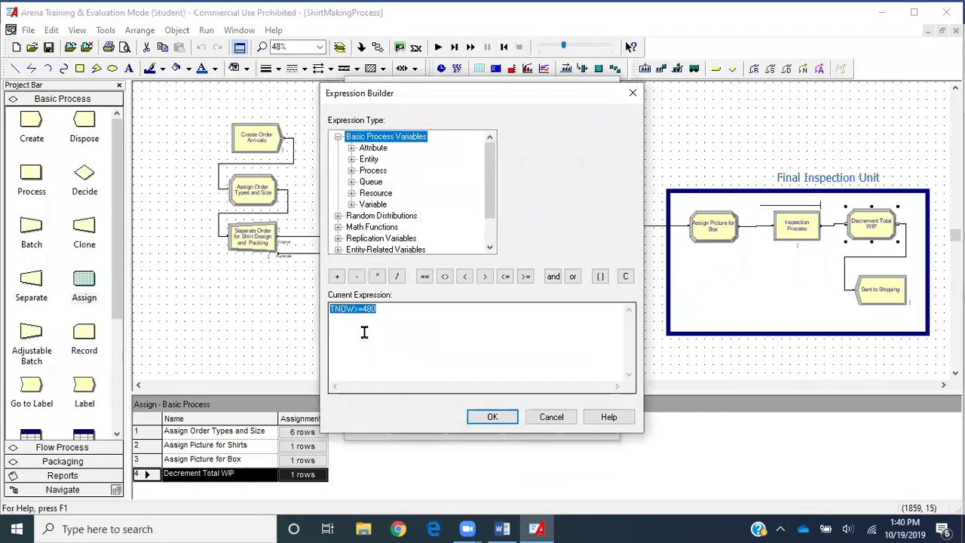
pyautogui.click(401, 322)
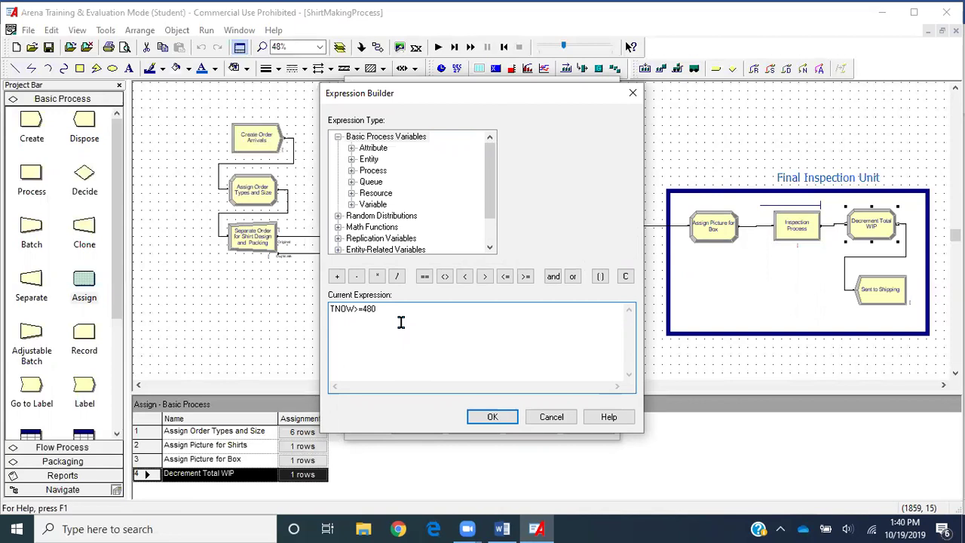
pyautogui.click(554, 276)
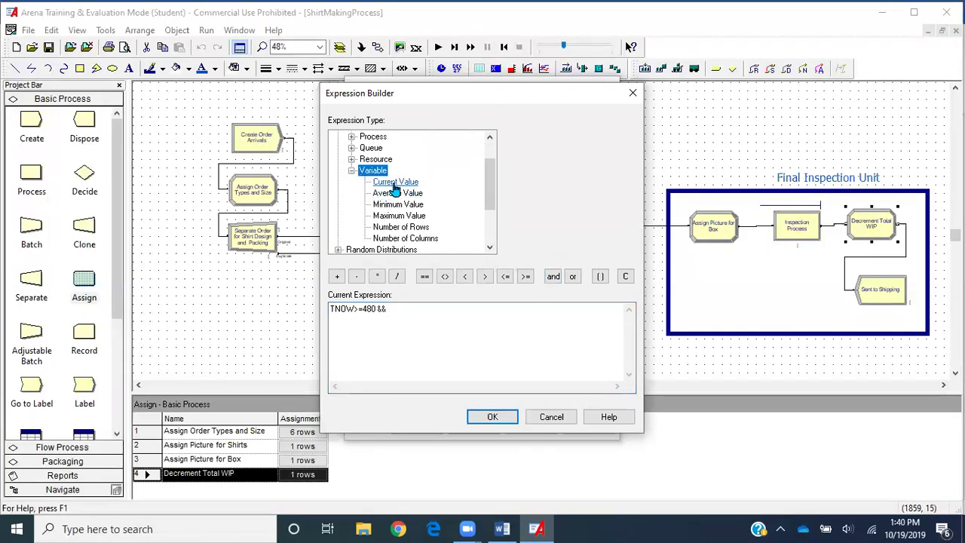
# - Complete the terminating condition with the current value of Total WIP == 0 and accept the expression
pyautogui.click(386, 182)
pyautogui.click(629, 136)
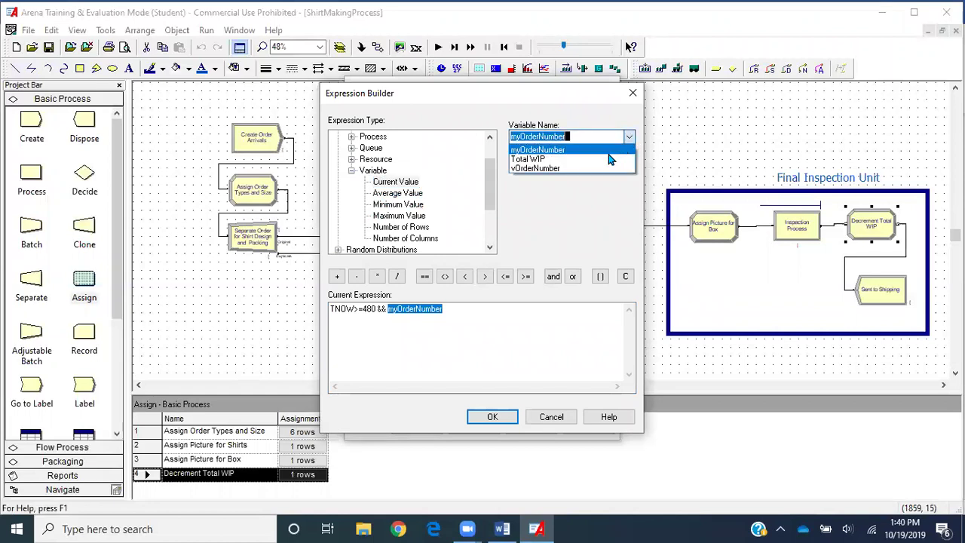
pyautogui.click(608, 159)
pyautogui.click(541, 317)
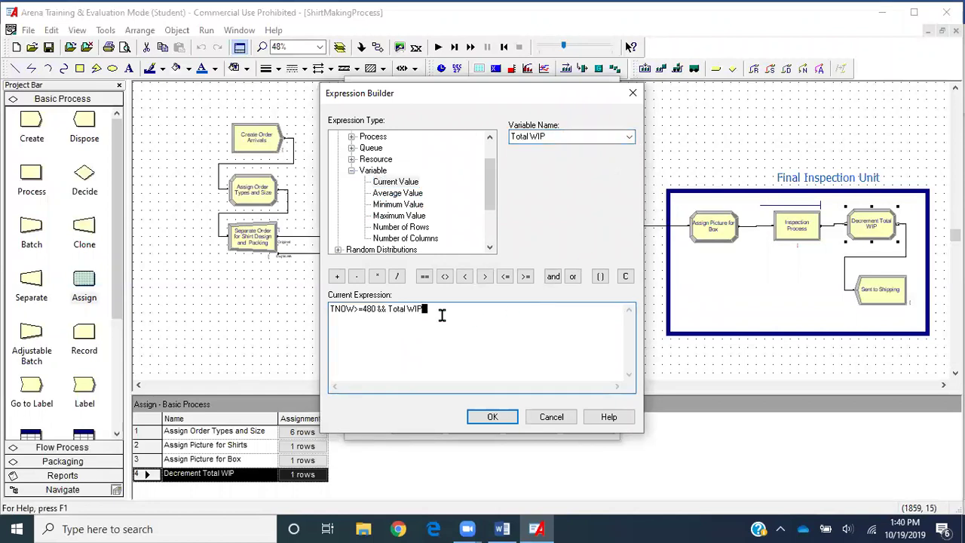
pyautogui.click(424, 276)
pyautogui.write('0')
pyautogui.click(492, 416)
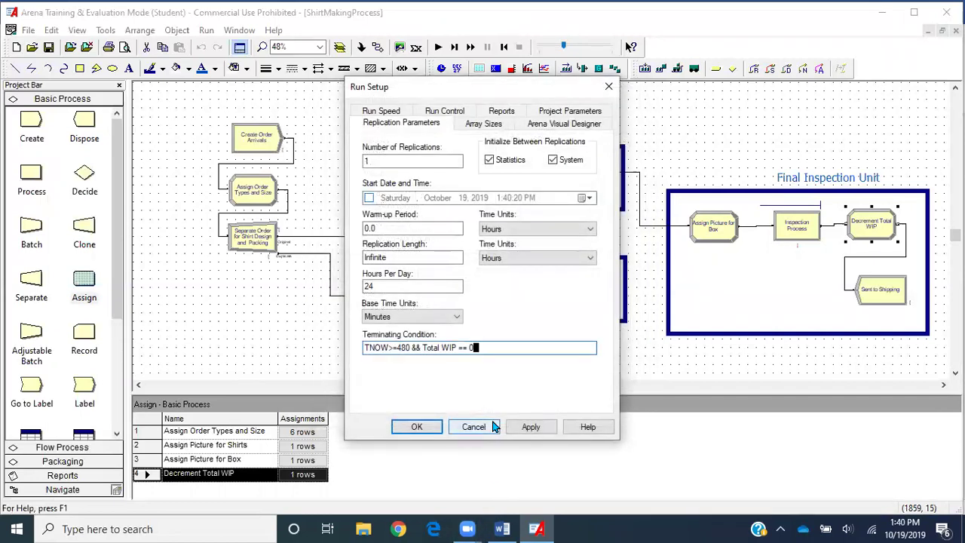
# - Set the replication length to 10 hours in the replication parameters
pyautogui.click(400, 257)
pyautogui.doubleClick(399, 257)
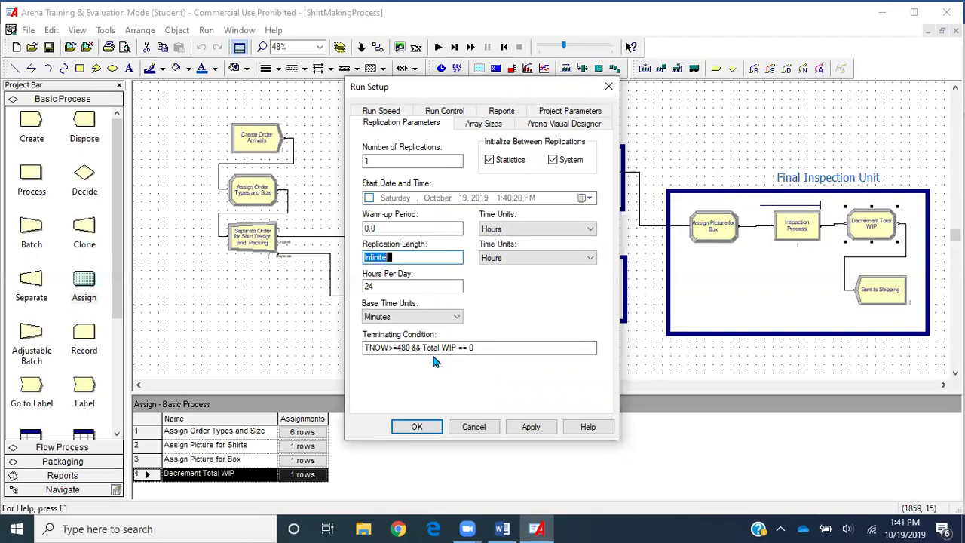
pyautogui.write('10')
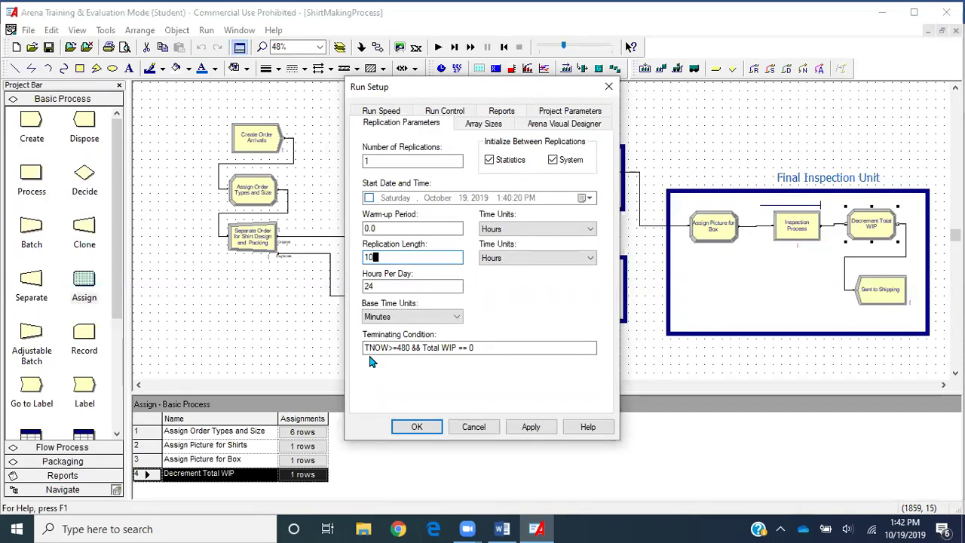
pyautogui.click(505, 348)
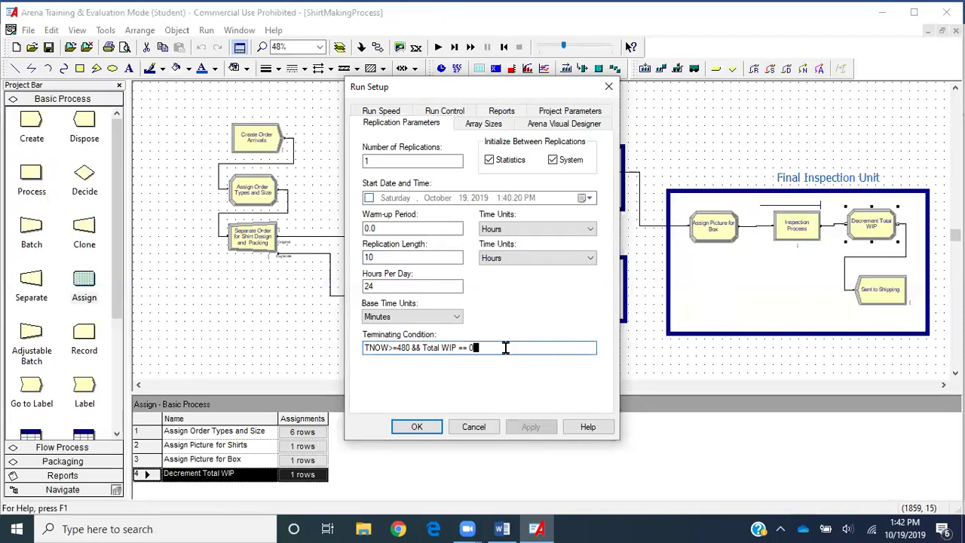
pyautogui.doubleClick(420, 256)
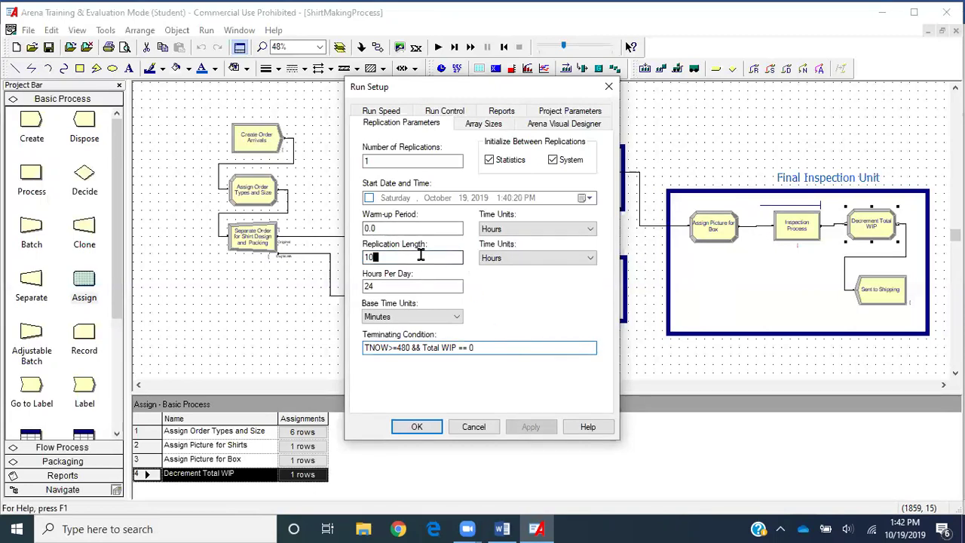
# - Set the replication length to infinite, accept the run setup and save the model
pyautogui.write('infinite')
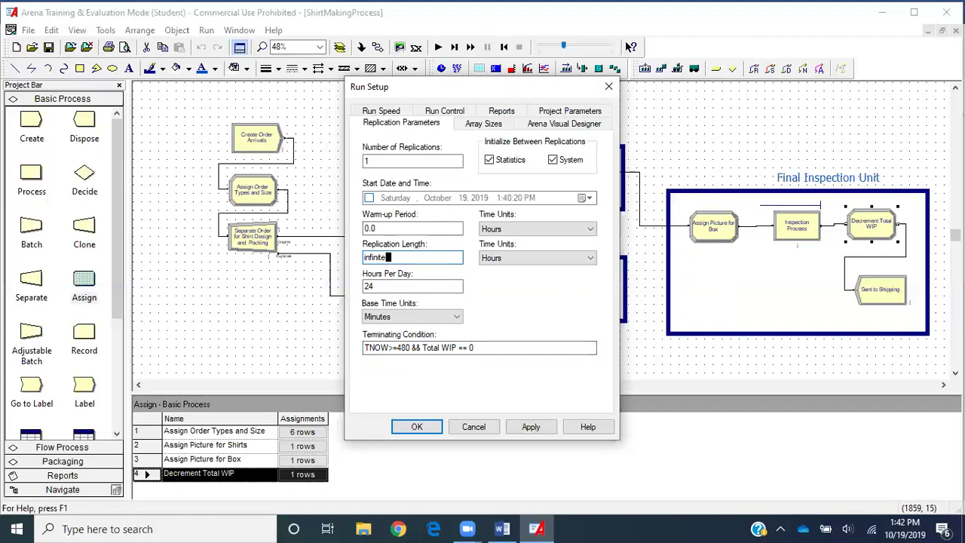
pyautogui.click(505, 347)
pyautogui.hotkey('alt', 'a')
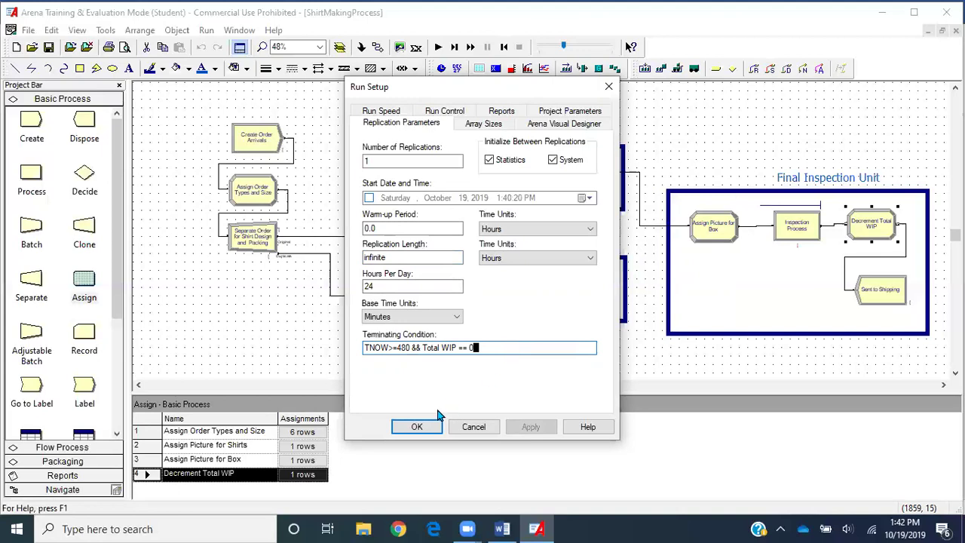
pyautogui.click(418, 427)
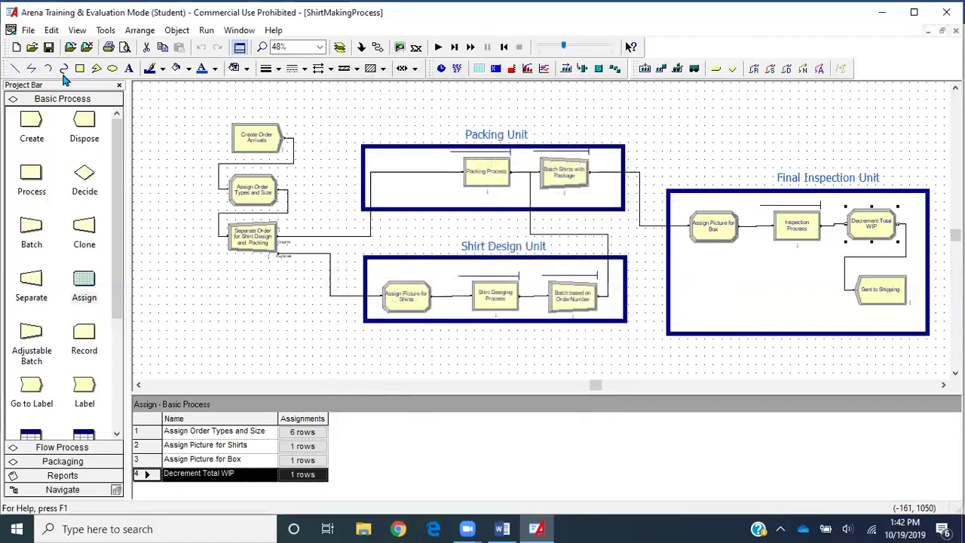
pyautogui.click(48, 48)
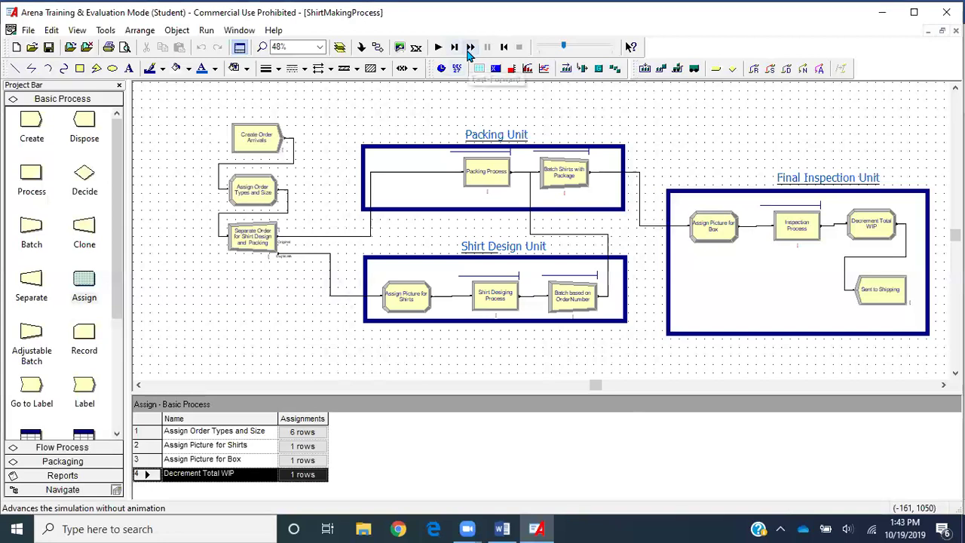
# - Run the model and locate the module entry behind the reported error
pyautogui.click(476, 47)
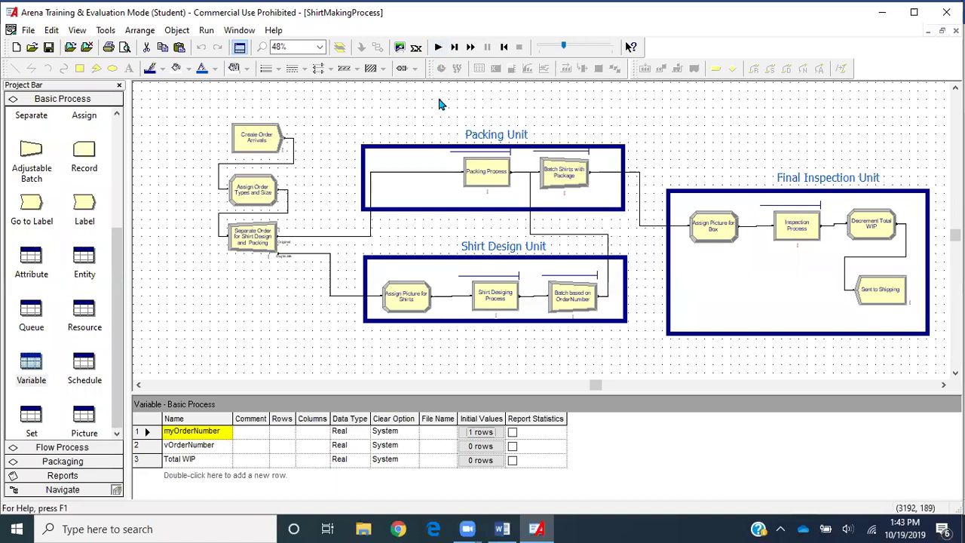
pyautogui.click(439, 48)
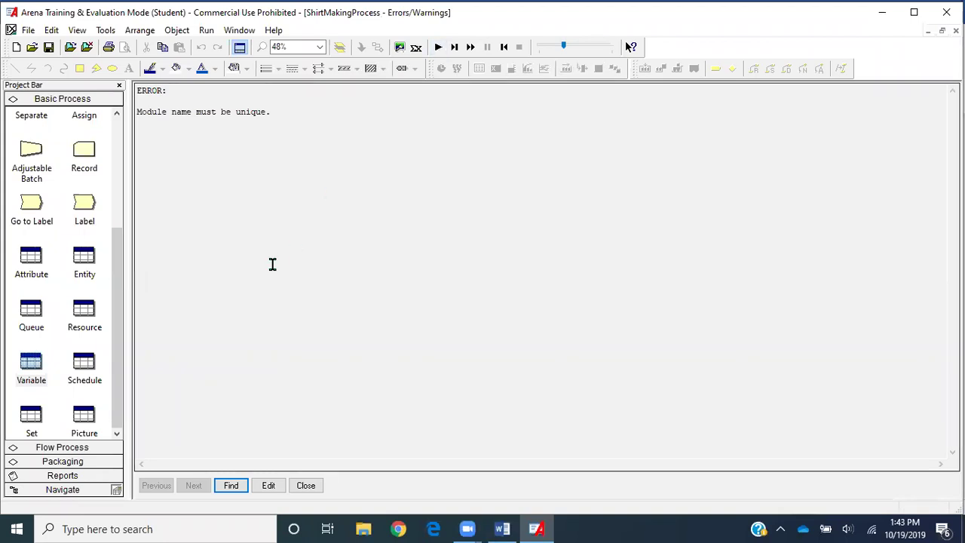
pyautogui.click(230, 487)
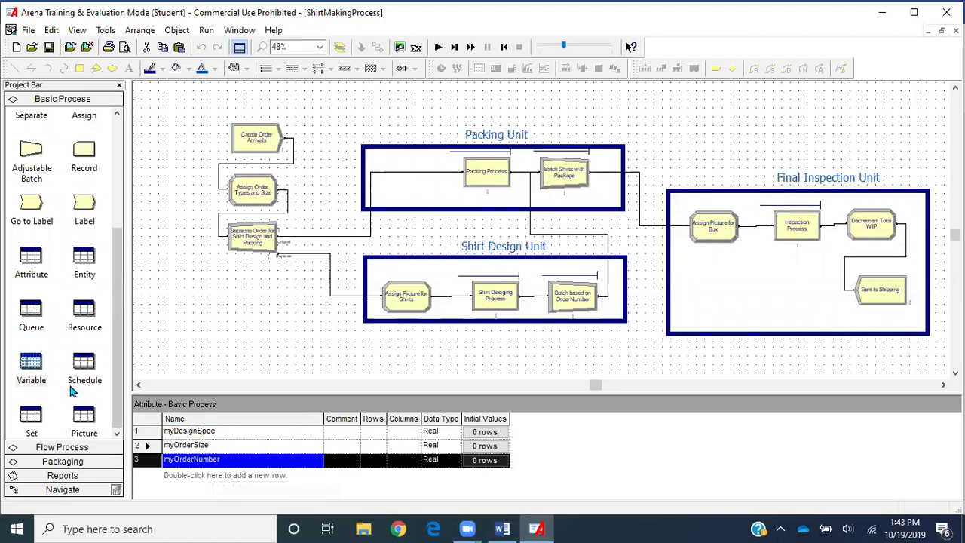
# - Delete the myOrderNumber row from the Variable data module
pyautogui.click(36, 368)
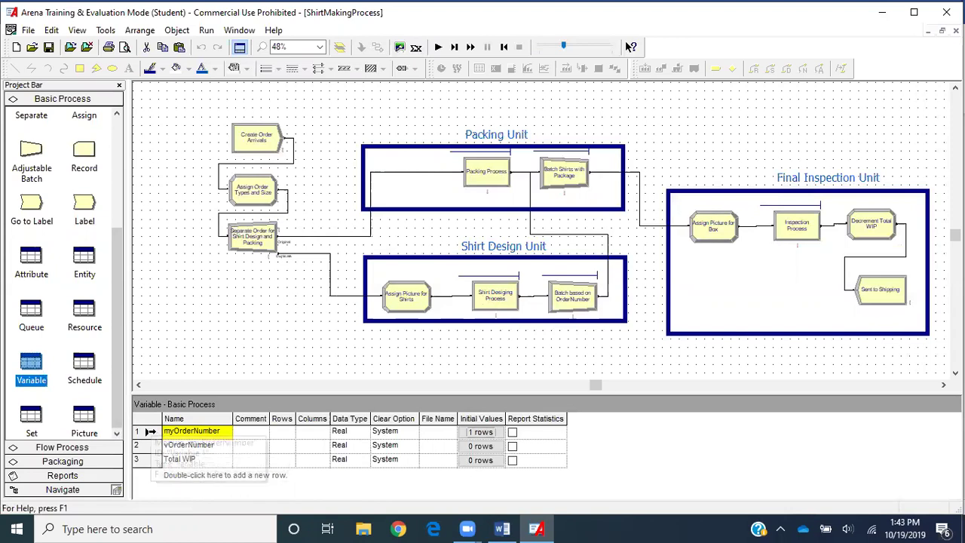
pyautogui.rightClick(148, 434)
pyautogui.click(202, 367)
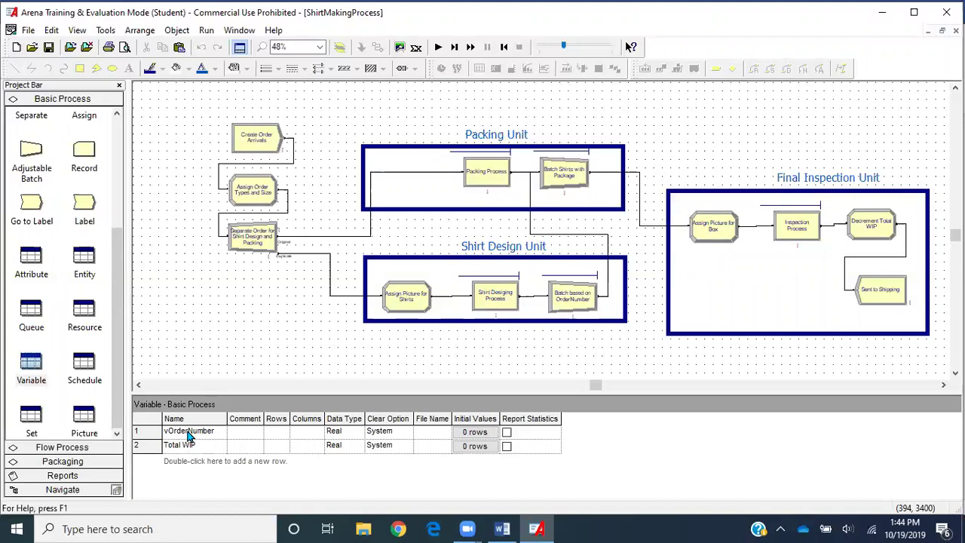
# - Set the initial value of the vOrderNumber variable to 1 and save the model
pyautogui.click(476, 432)
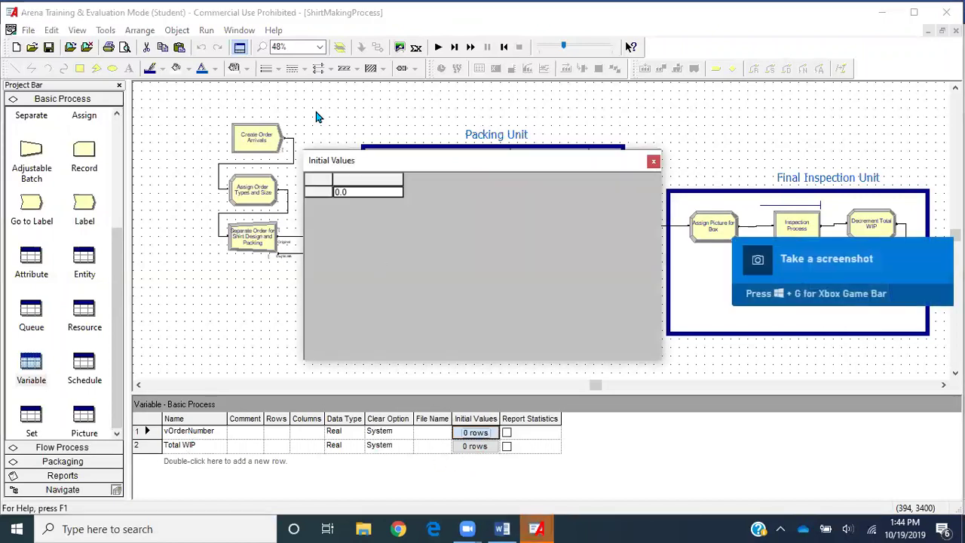
pyautogui.click(358, 192)
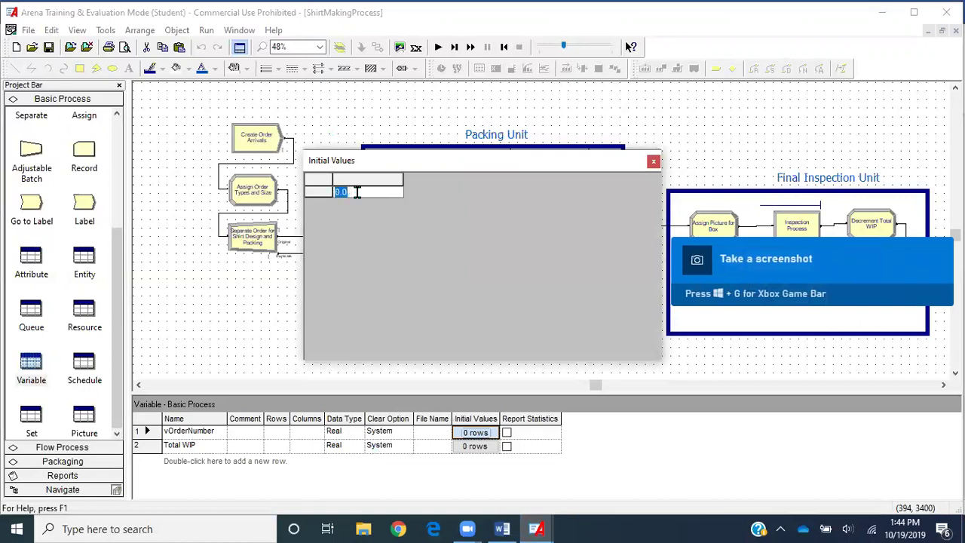
pyautogui.write('1')
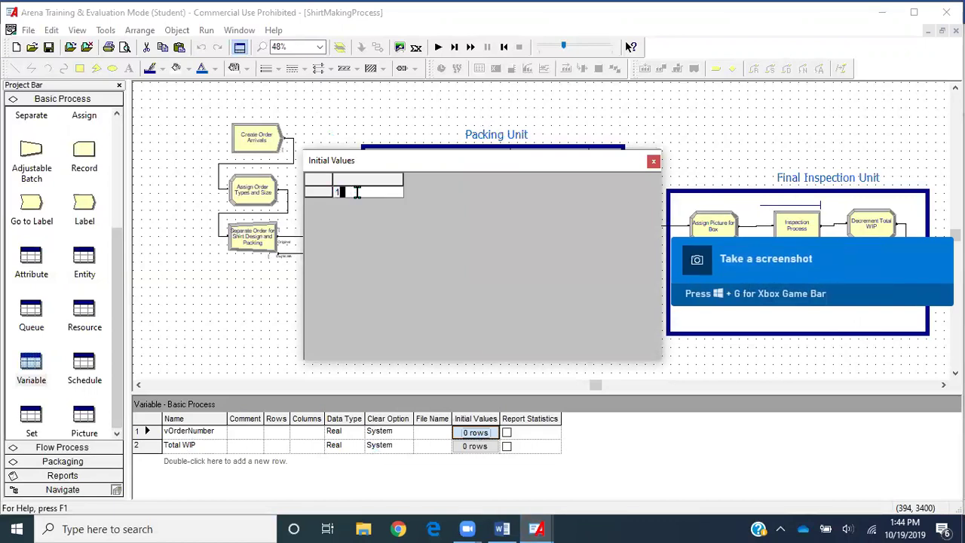
pyautogui.click(653, 161)
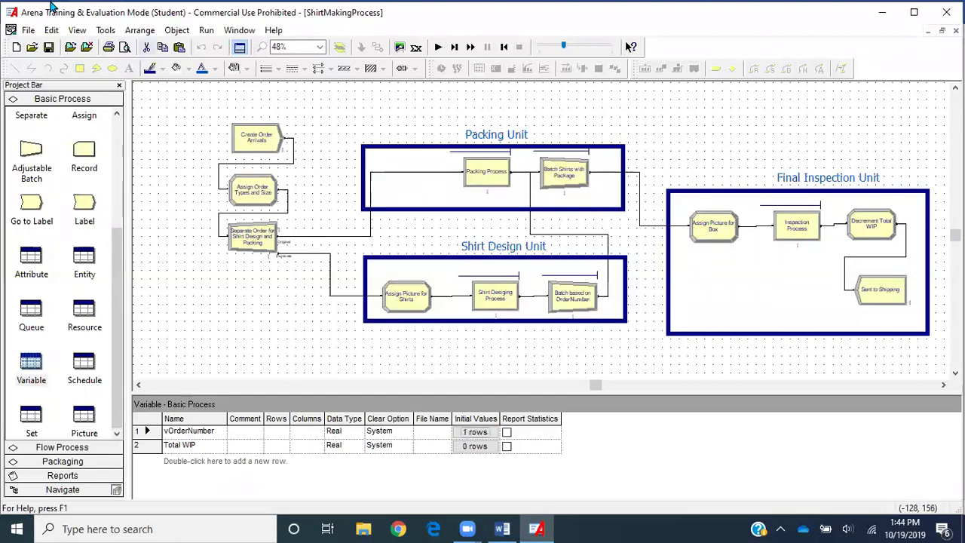
pyautogui.click(47, 47)
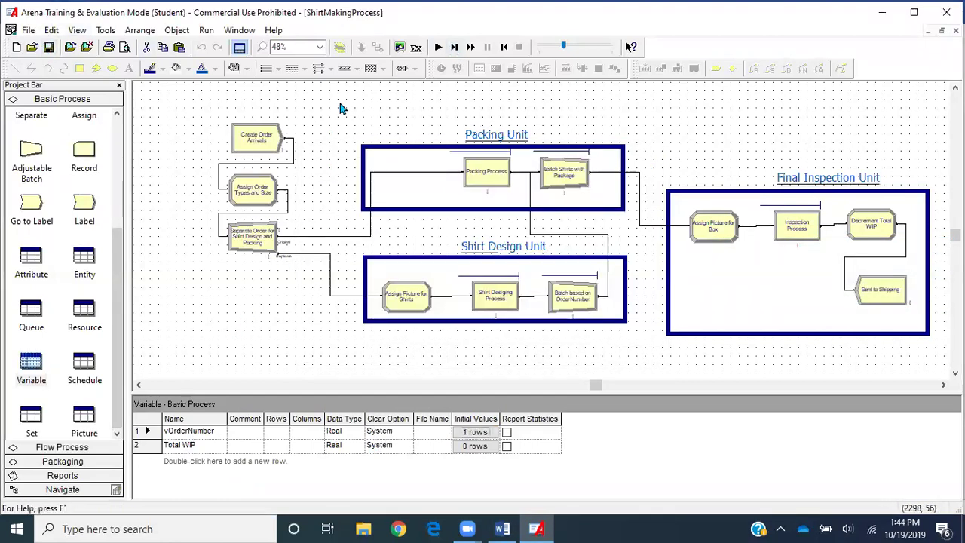
# - Review the assignments in Assign Order Types and Size, and test-run the model to locate the source of any error
pyautogui.doubleClick(252, 188)
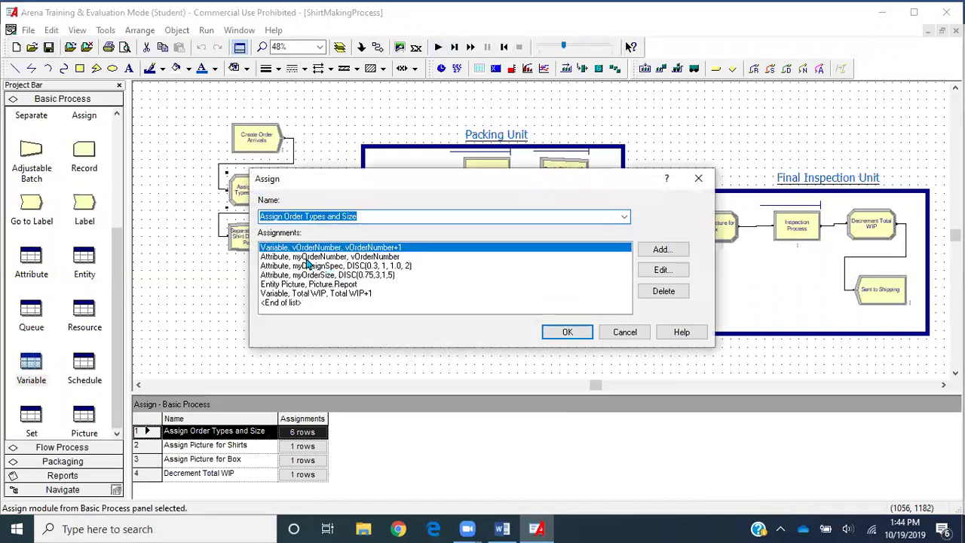
pyautogui.click(573, 335)
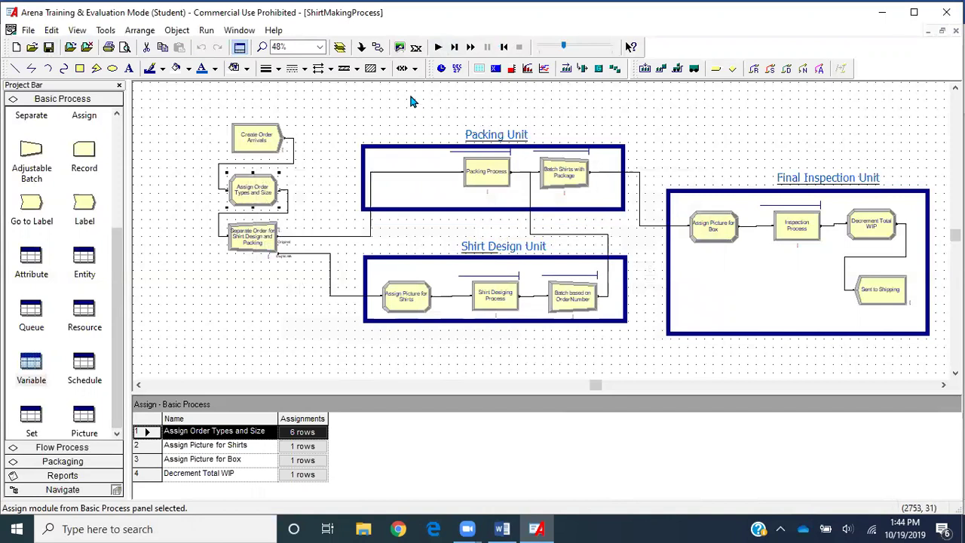
pyautogui.click(437, 47)
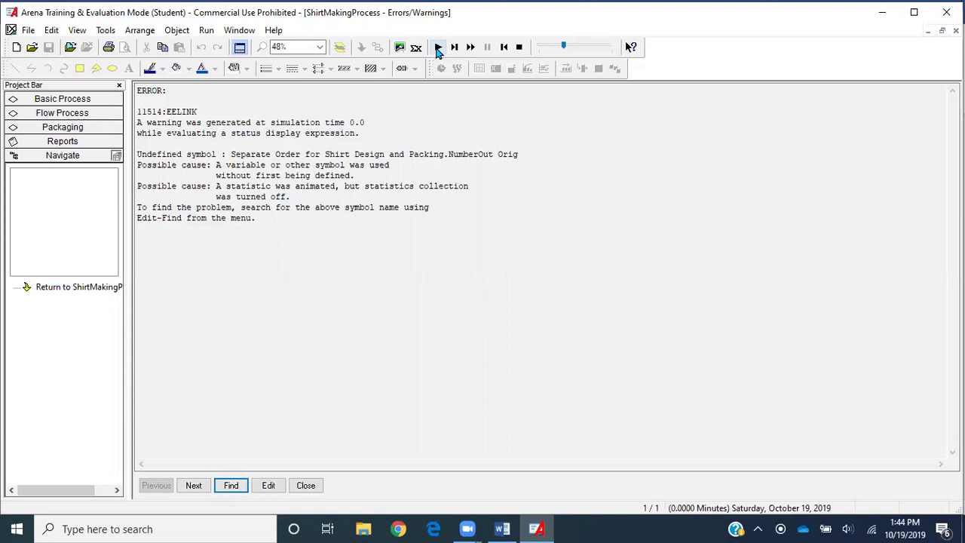
pyautogui.click(237, 486)
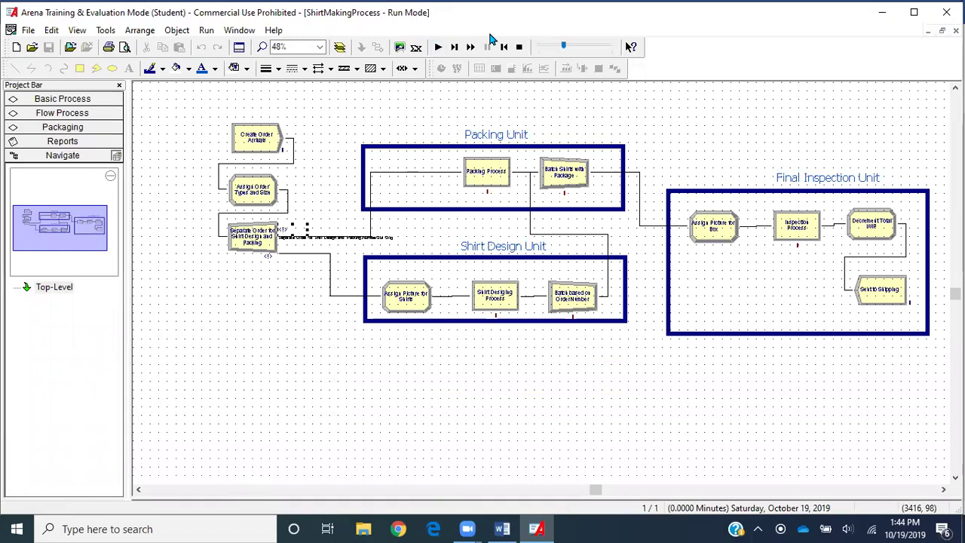
pyautogui.click(518, 47)
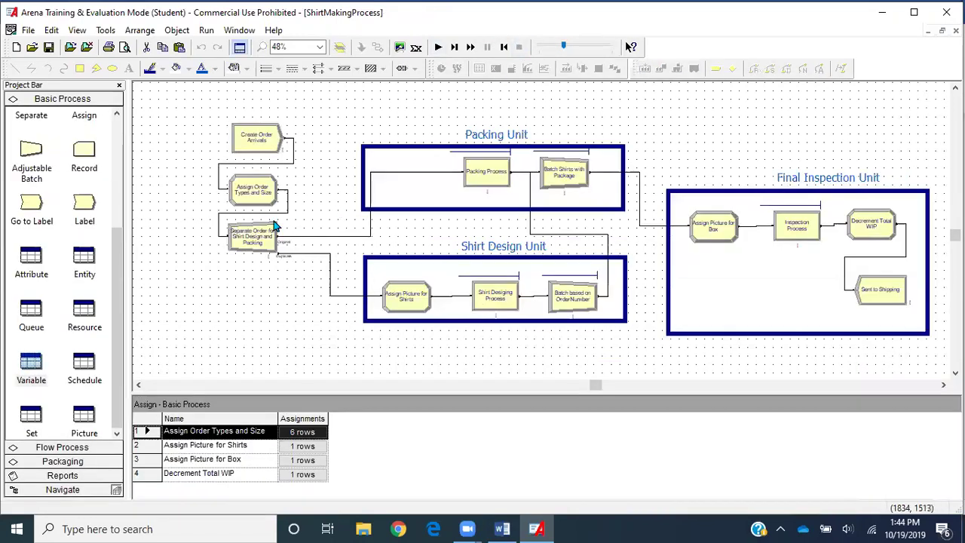
# - Rebuild the Separate module's number of duplicates in the Expression Builder as the value of the attribute myOrderSize
pyautogui.doubleClick(258, 237)
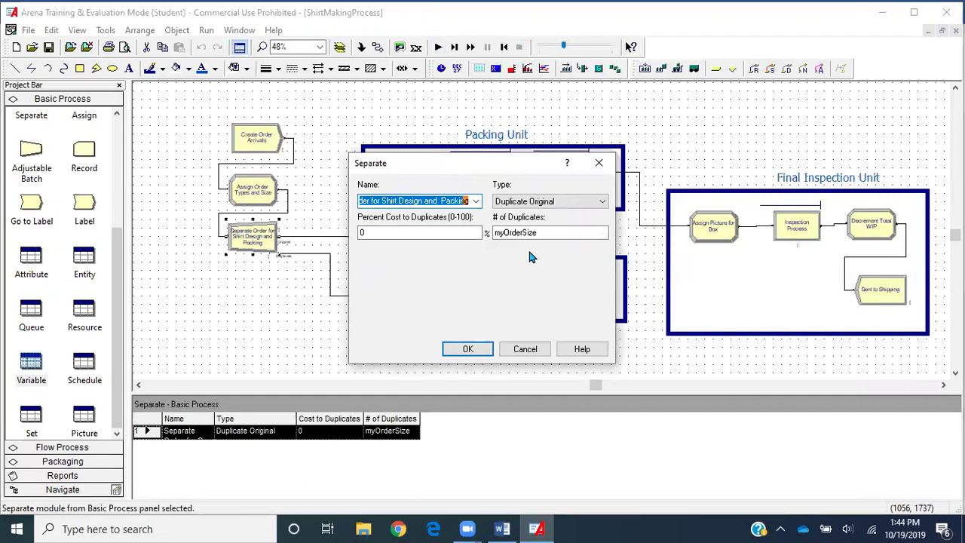
pyautogui.click(537, 235)
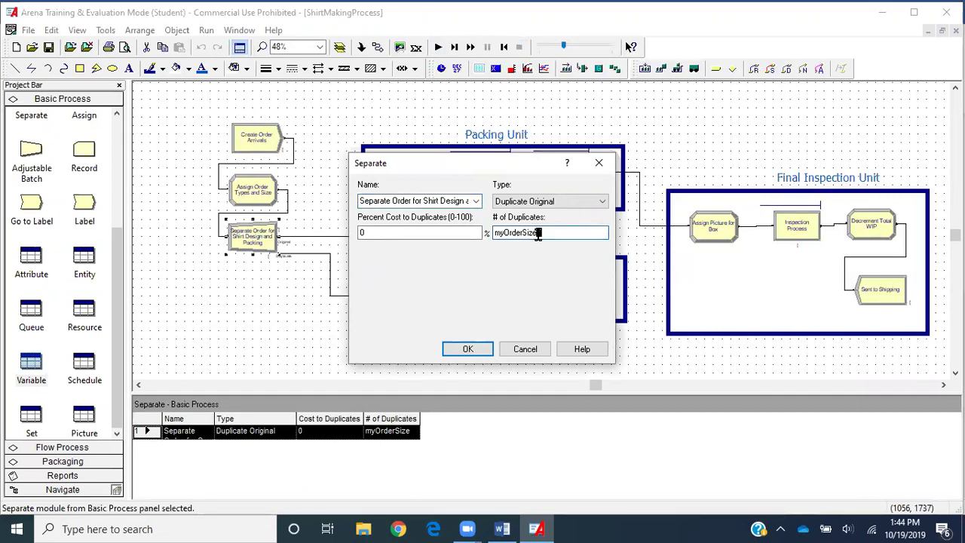
pyautogui.rightClick(538, 234)
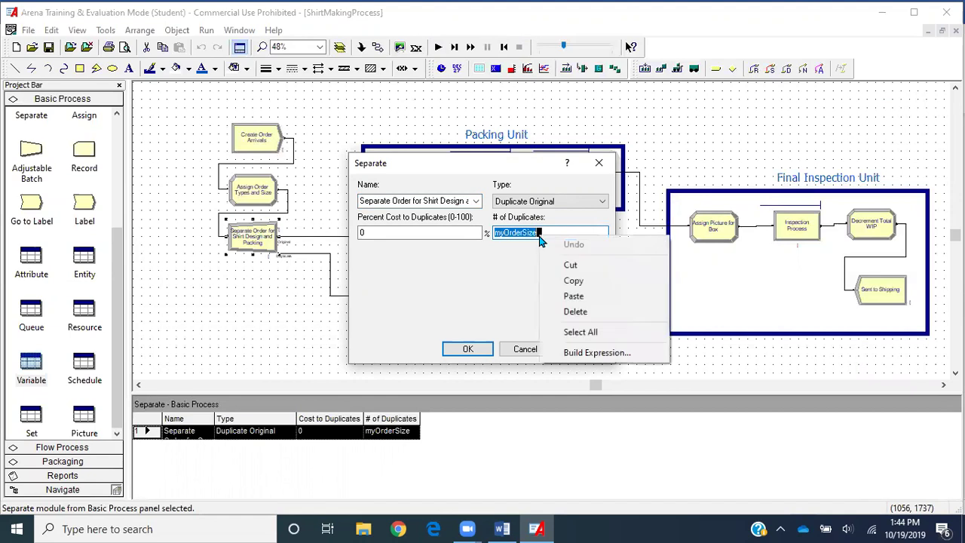
pyautogui.click(588, 354)
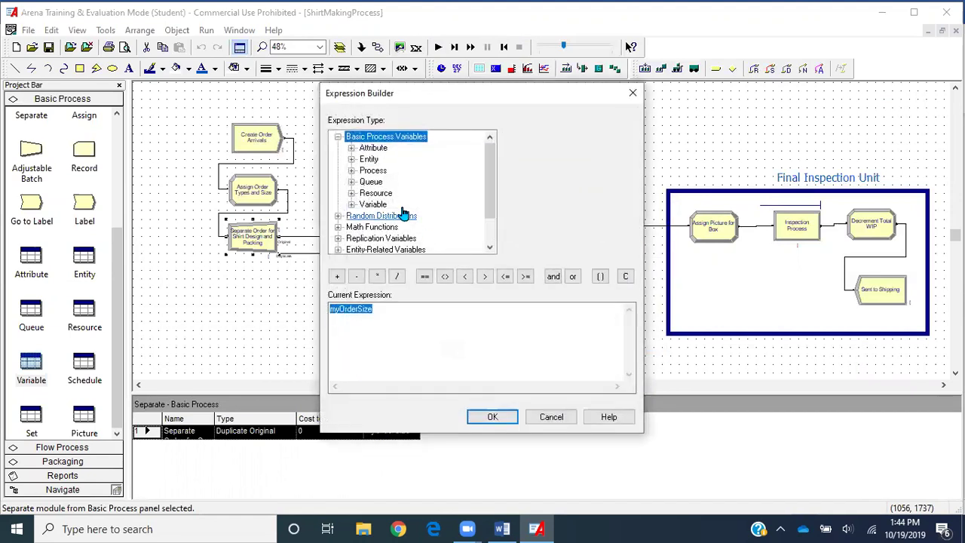
pyautogui.doubleClick(373, 148)
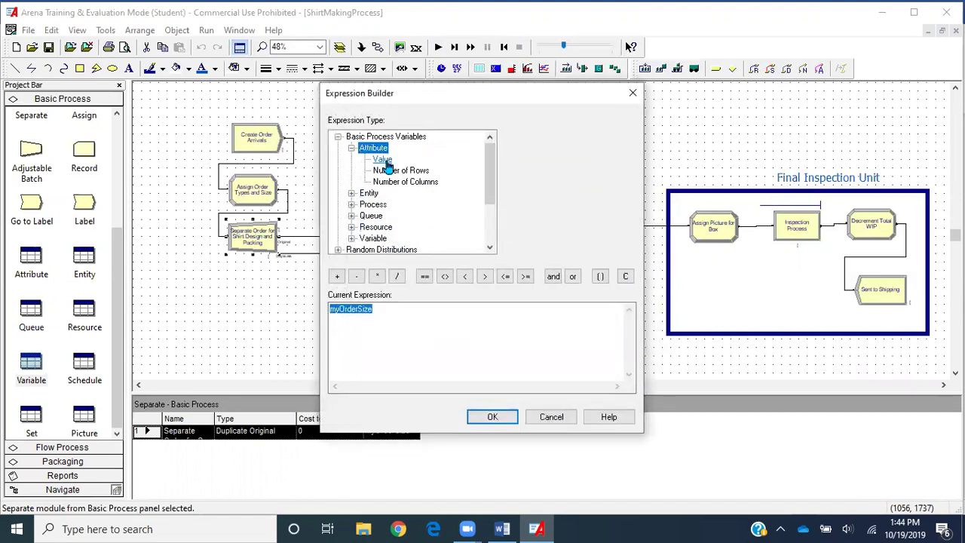
pyautogui.click(382, 159)
pyautogui.click(628, 136)
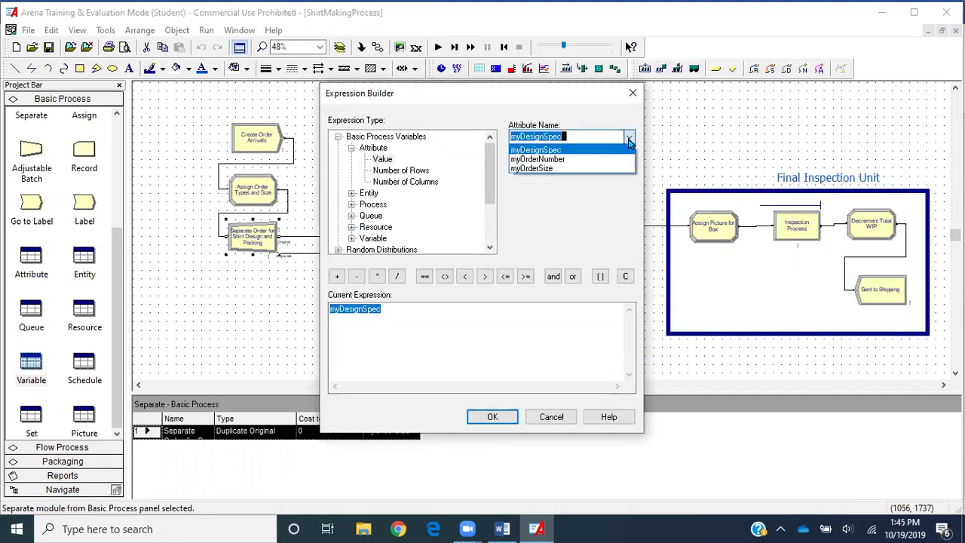
pyautogui.click(601, 169)
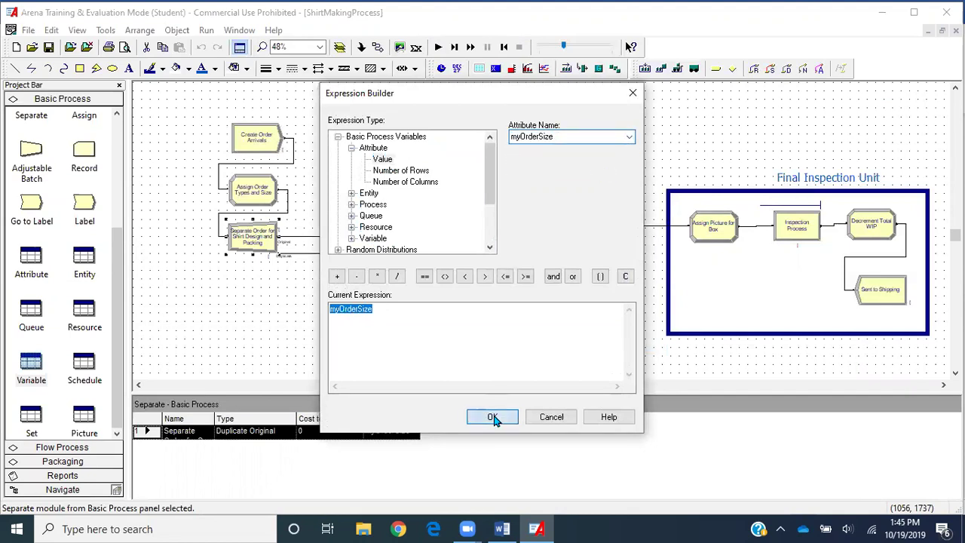
pyautogui.click(492, 417)
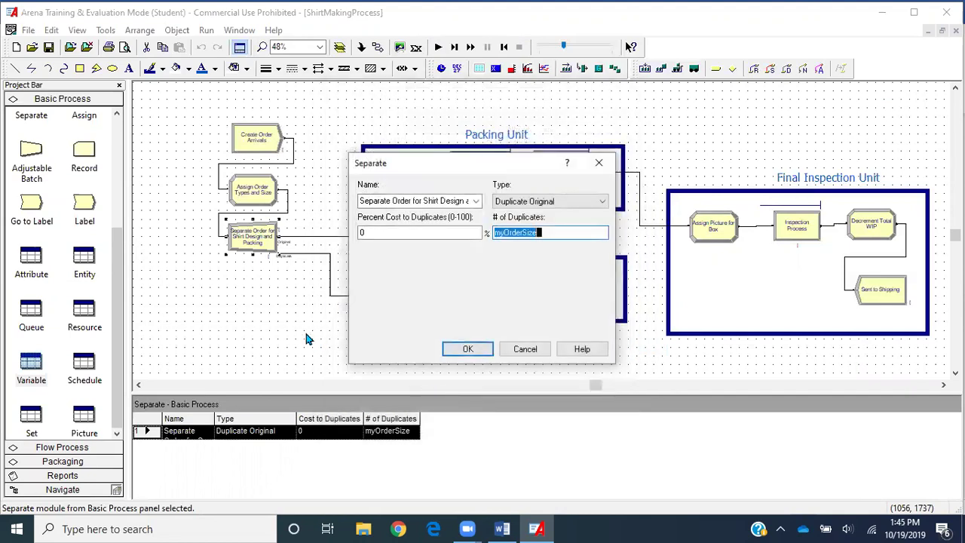
pyautogui.click(463, 350)
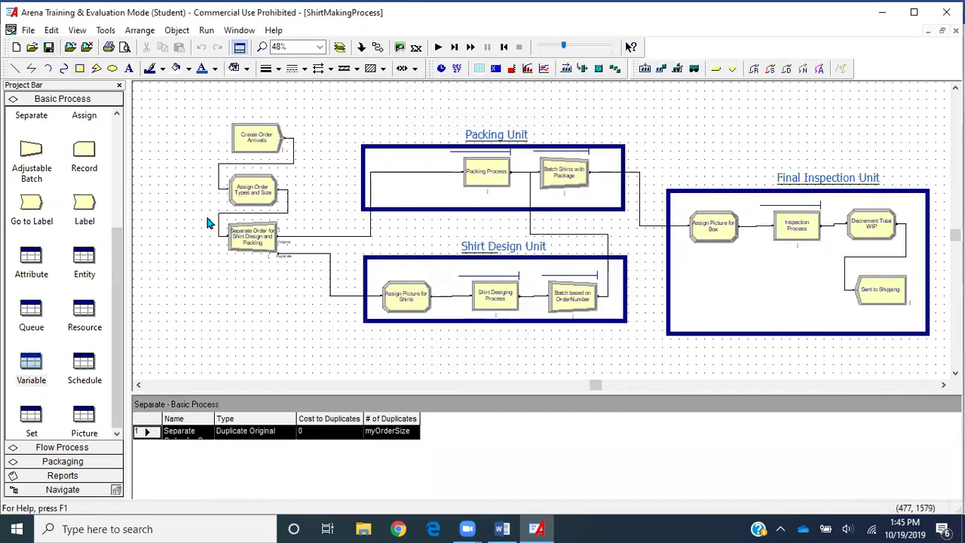
# - Remove the extra space before "Packing" in the Separate module's name so it reads Separate Order for Shirt Design and Packing
pyautogui.press('+')
pyautogui.click(139, 385)
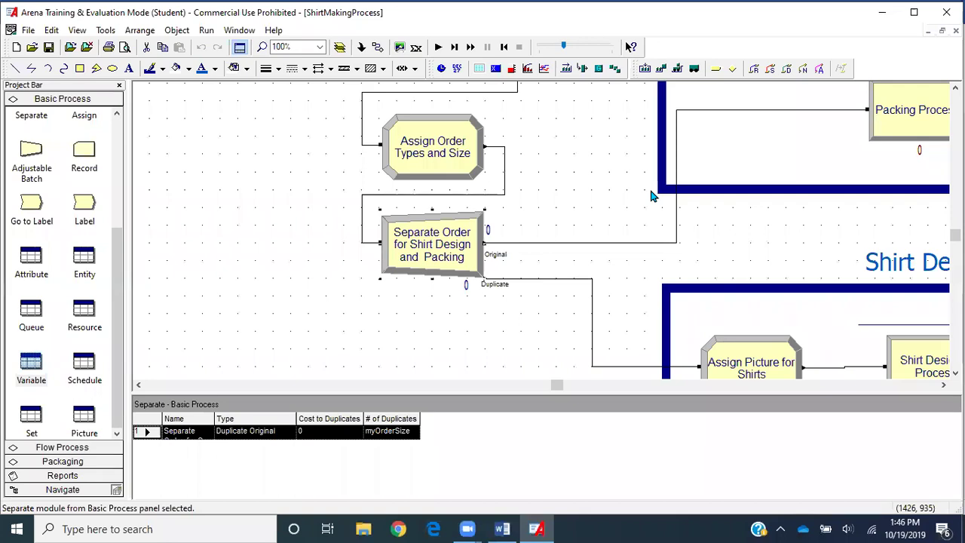
pyautogui.doubleClick(417, 251)
pyautogui.click(443, 201)
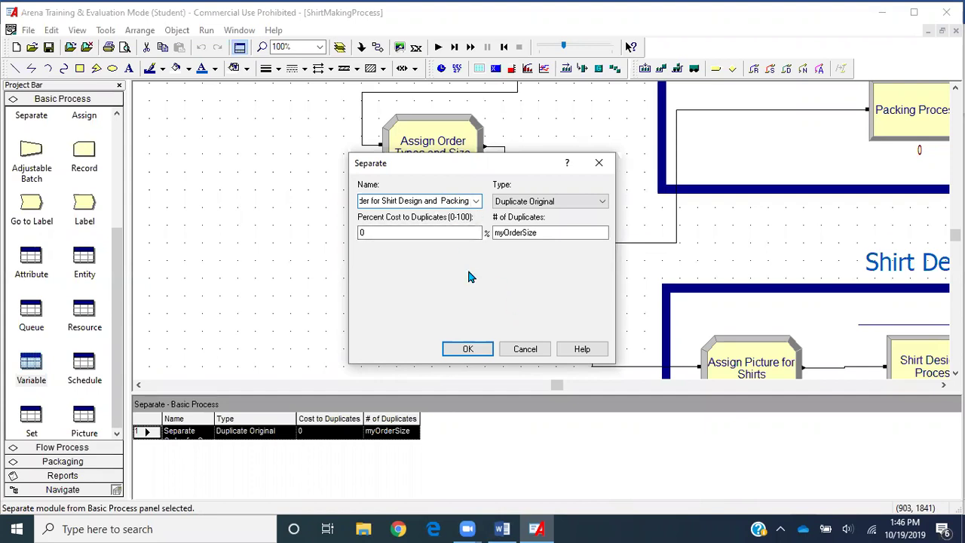
pyautogui.press('Right')
pyautogui.press('Right')
pyautogui.press('Right')
pyautogui.press('Right')
pyautogui.press('Right')
pyautogui.press('Right')
pyautogui.press('Left')
pyautogui.press('Left')
pyautogui.press('Left')
pyautogui.press('Left')
pyautogui.press('Left')
pyautogui.press('Left')
pyautogui.press('BackSpace')
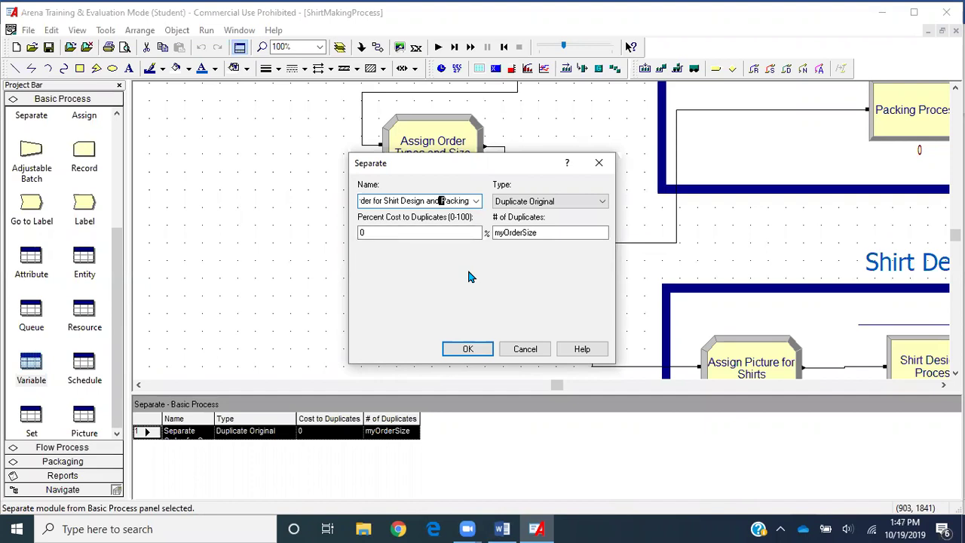
pyautogui.press('Return')
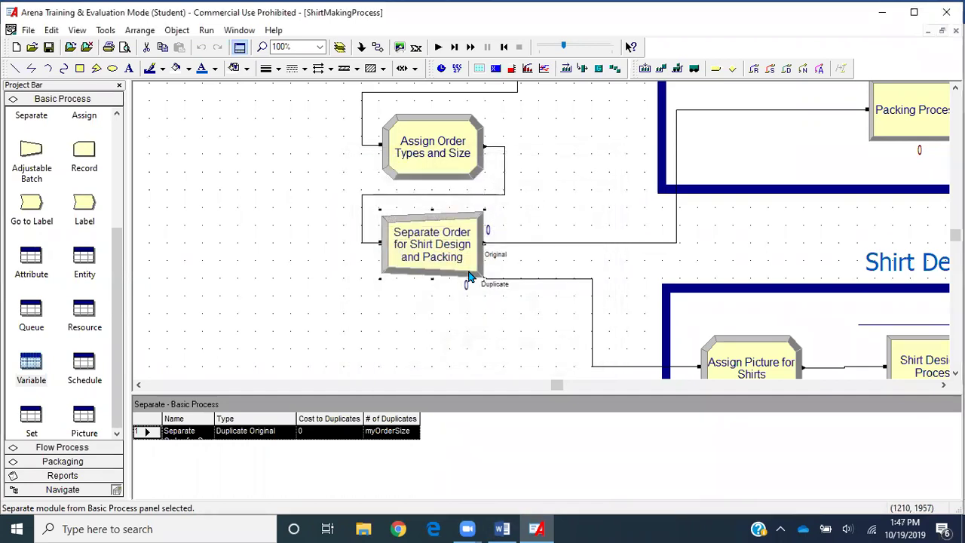
# - Run the simulation to completion without animation and open its results report, expanding the ShirtMaking Process Model sections
pyautogui.click(471, 47)
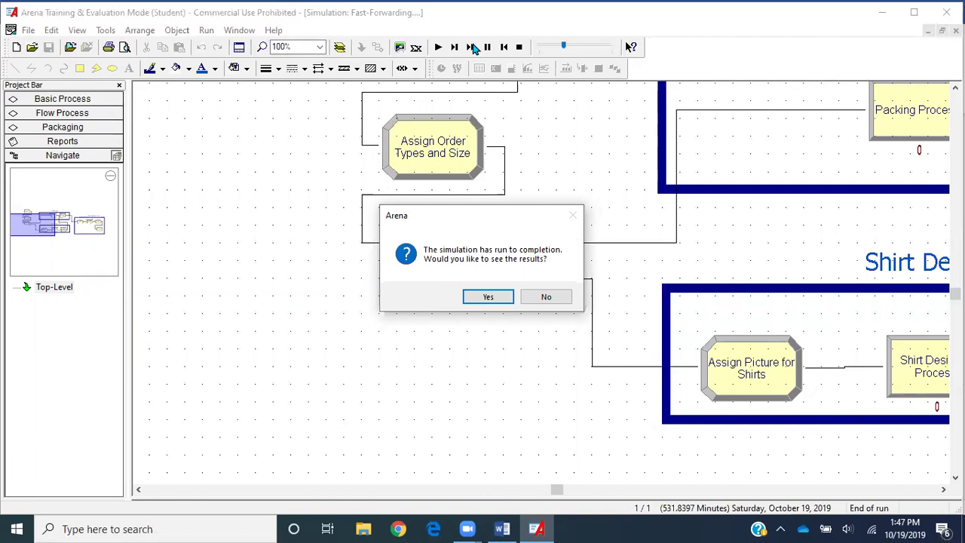
pyautogui.click(489, 298)
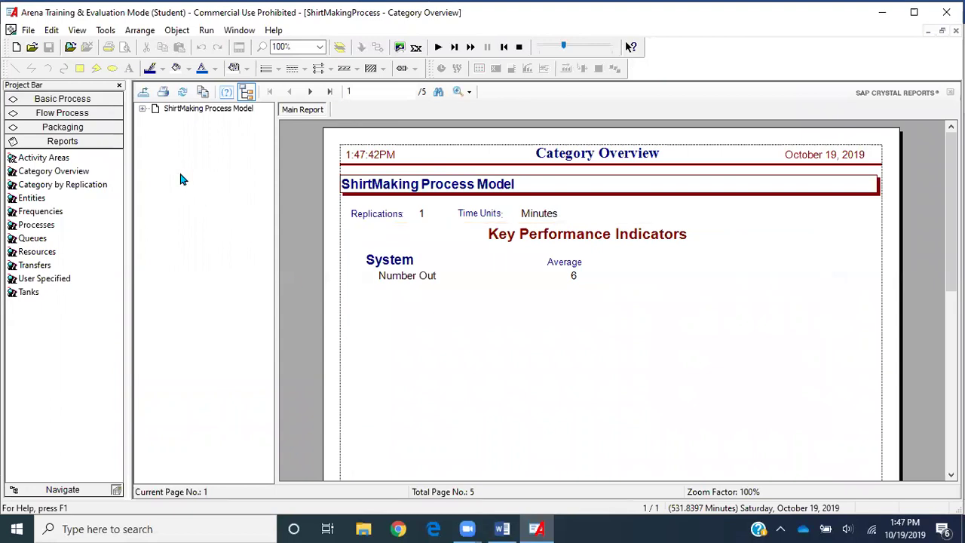
pyautogui.click(143, 110)
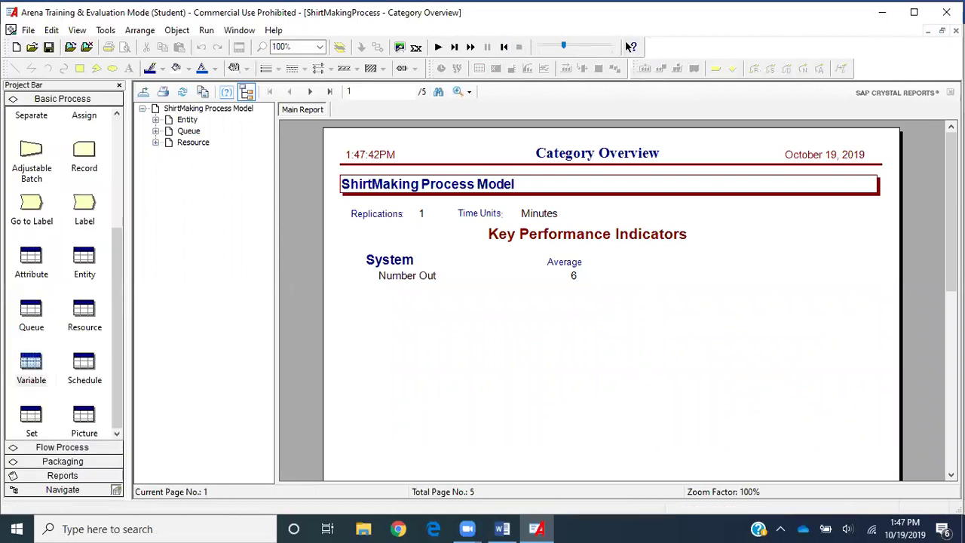
# - Close the results report and review the arrival settings of the Create Order Arrivals module
pyautogui.hotkey('ctrl', 'F4')
pyautogui.scroll(3, 497, 273)
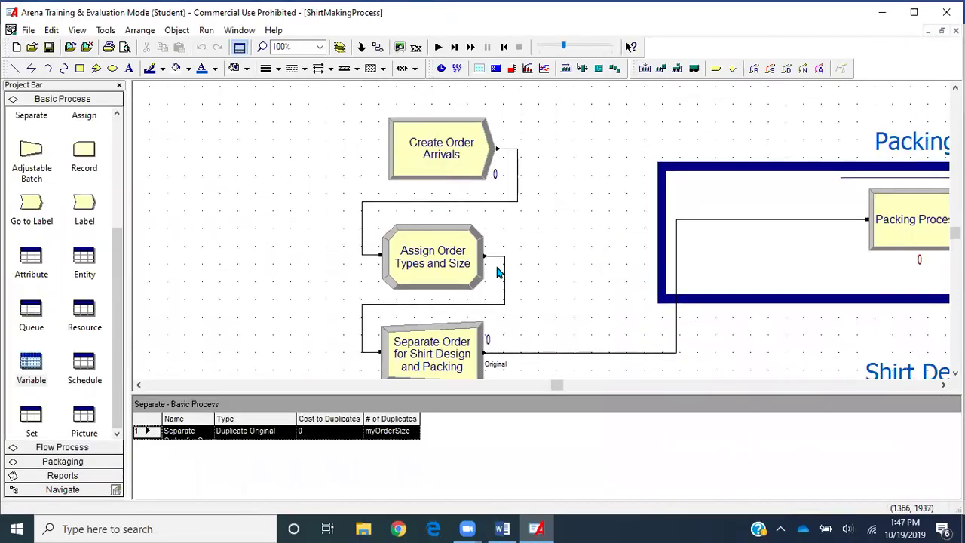
pyautogui.doubleClick(443, 135)
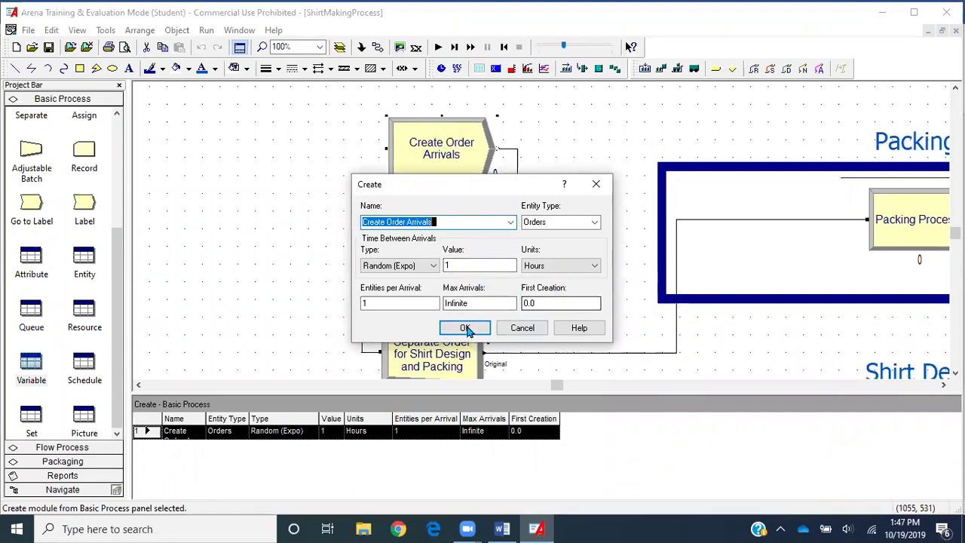
pyautogui.click(465, 329)
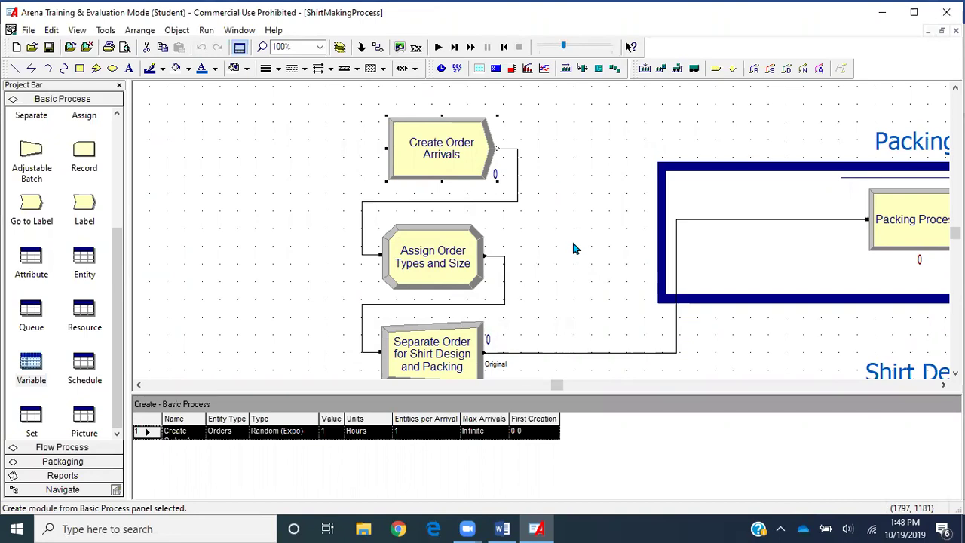
# - Run the simulation to completion without its report, and check the replication parameters and terminating condition in Run Setup before ending the run
pyautogui.scroll(-1, 573, 249)
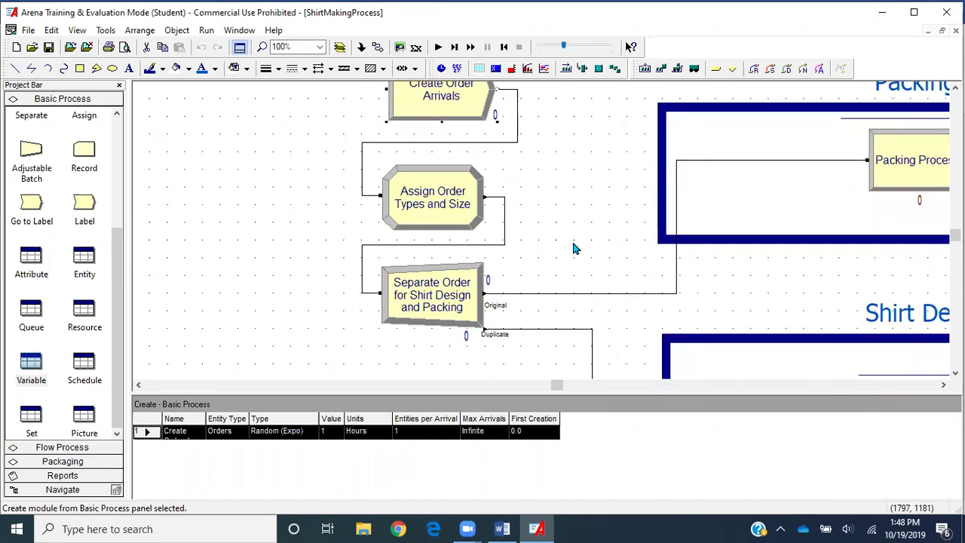
pyautogui.click(438, 47)
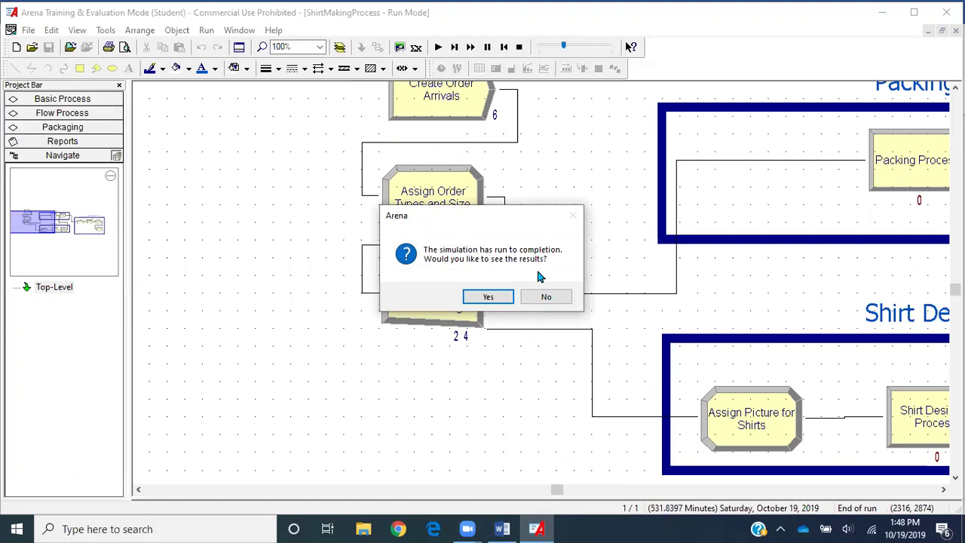
pyautogui.click(543, 297)
pyautogui.click(206, 30)
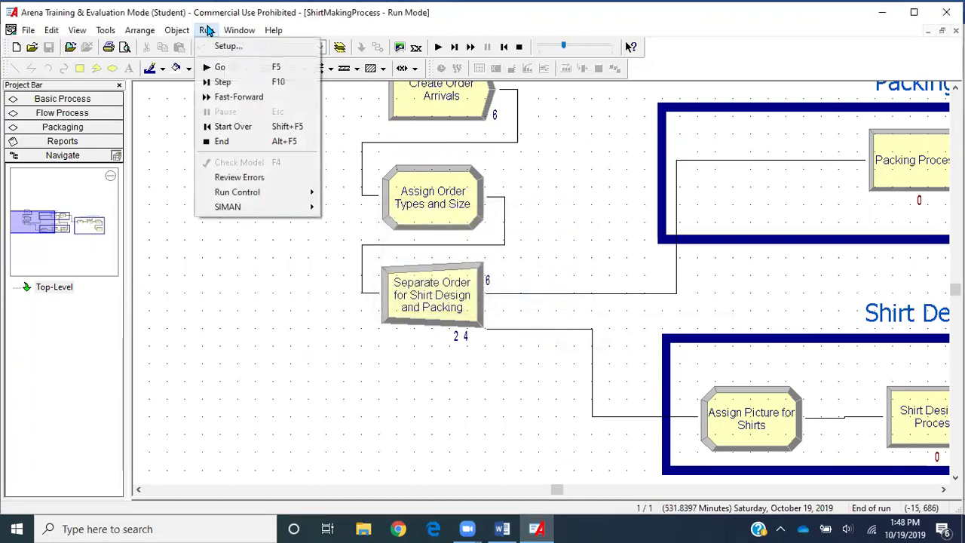
pyautogui.click(226, 45)
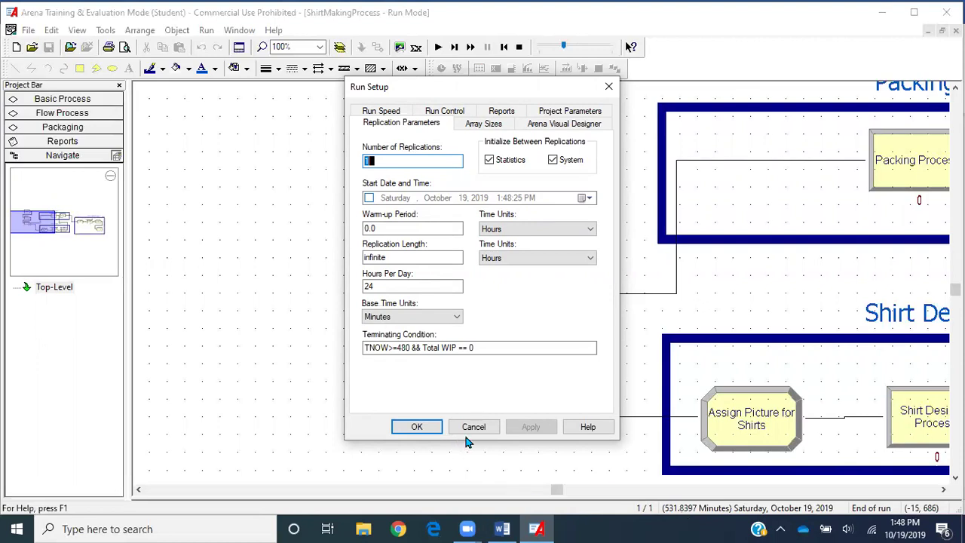
pyautogui.click(434, 434)
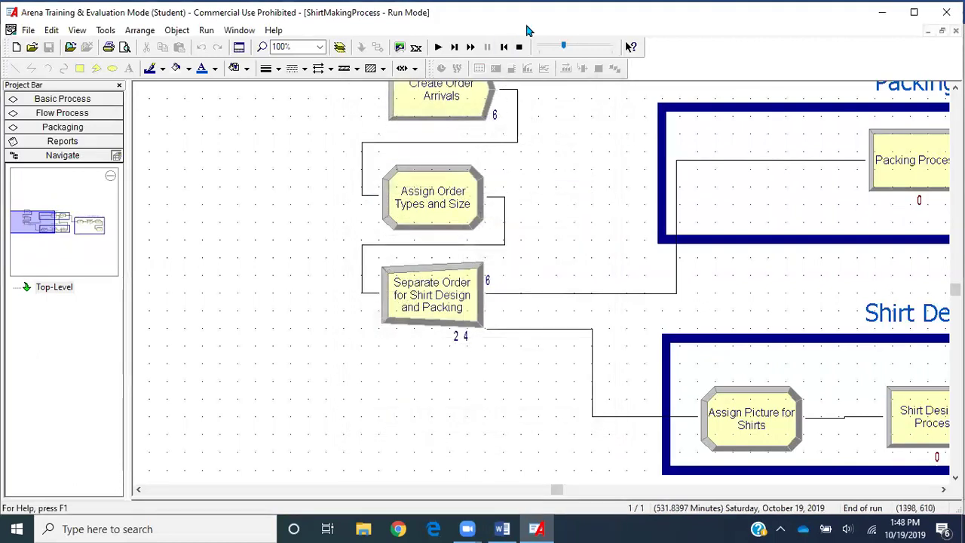
pyautogui.click(519, 48)
# - Switch to the Word worksheet to read the second question on average cycle times, and return to the Arena model
pyautogui.press('-')
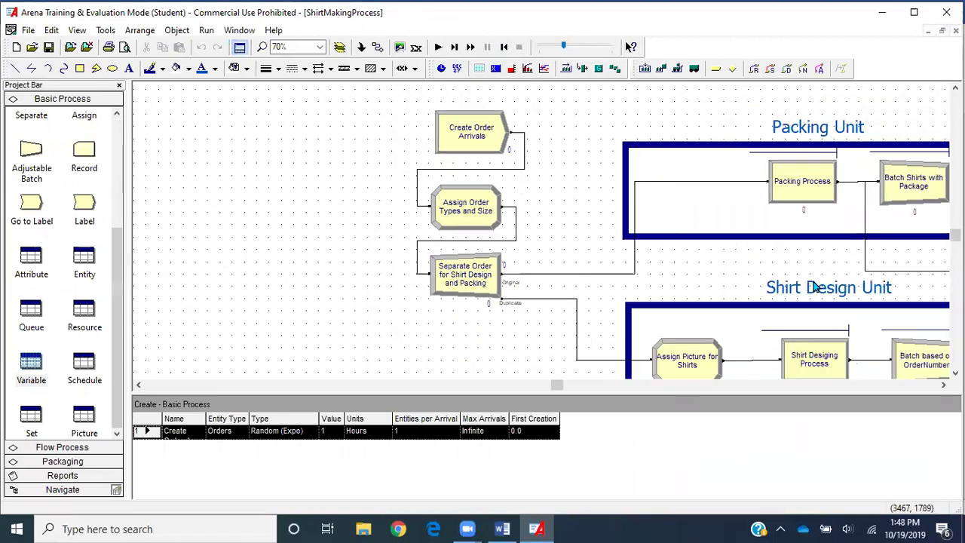
pyautogui.hscroll(2, 853, 332)
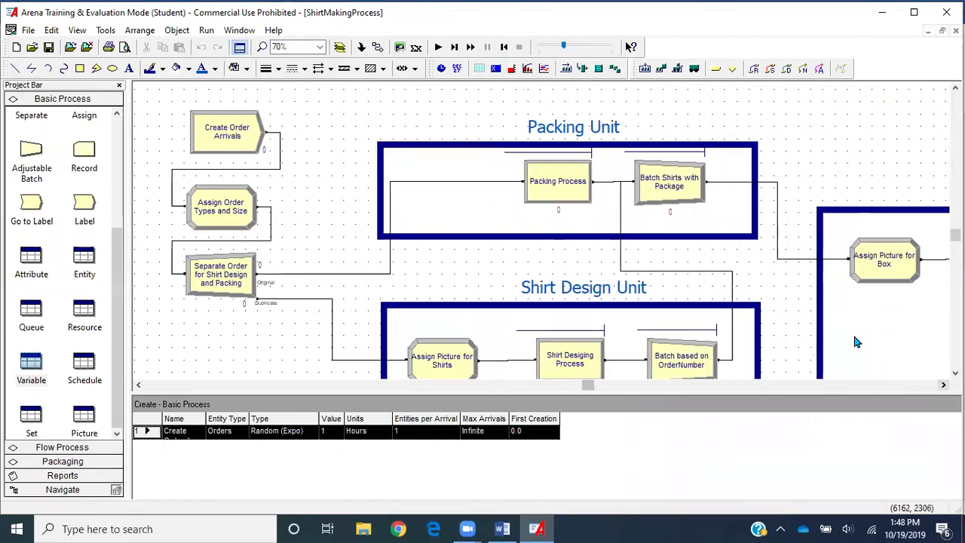
pyautogui.press('-')
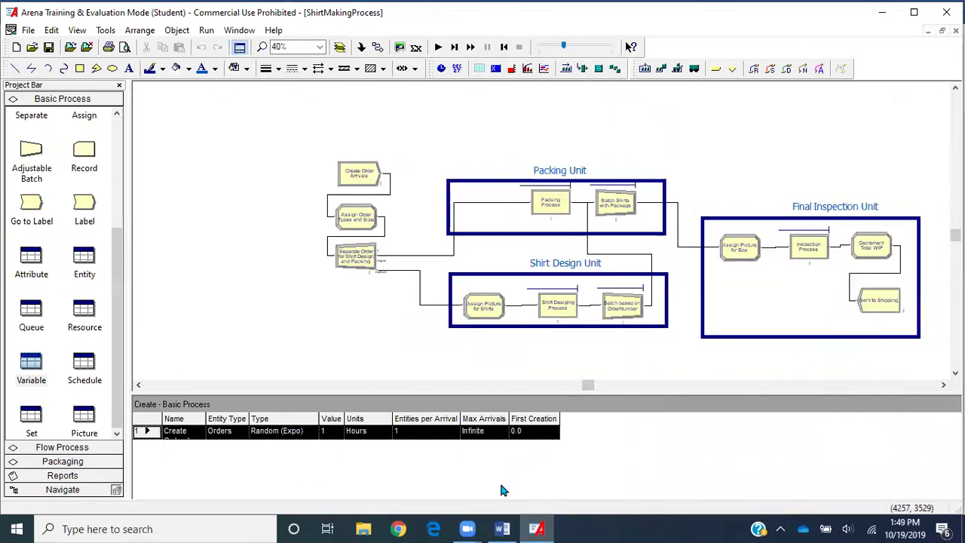
pyautogui.click(501, 528)
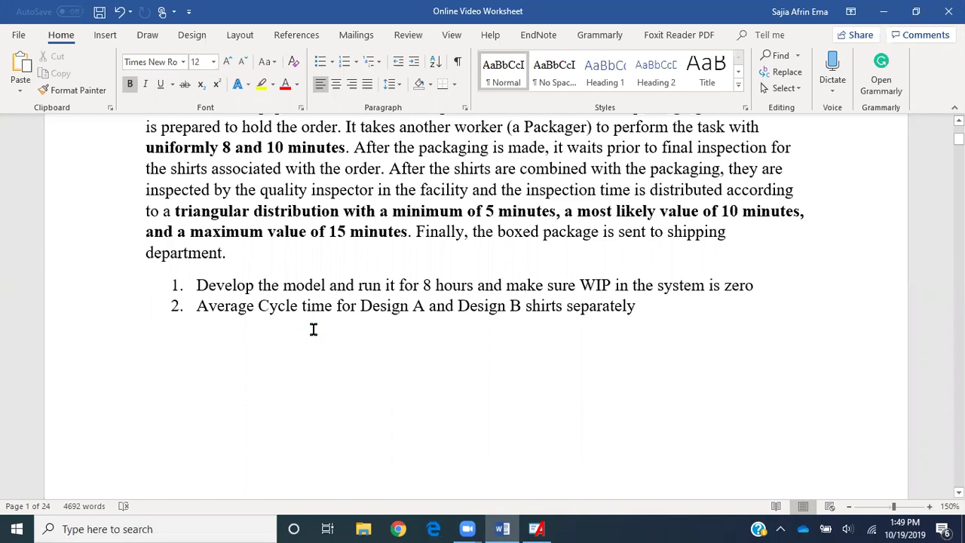
pyautogui.click(536, 529)
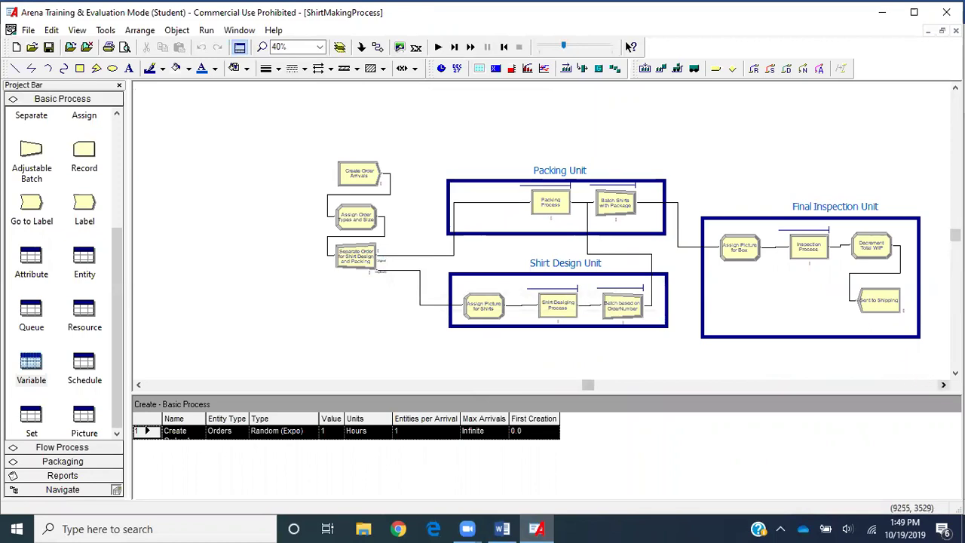
# - Add an attribute assignment named myArrivalTime with the new value TNOW to the Assign Order Types and Size module
pyautogui.hscroll(2, 943, 384)
pyautogui.doubleClick(190, 219)
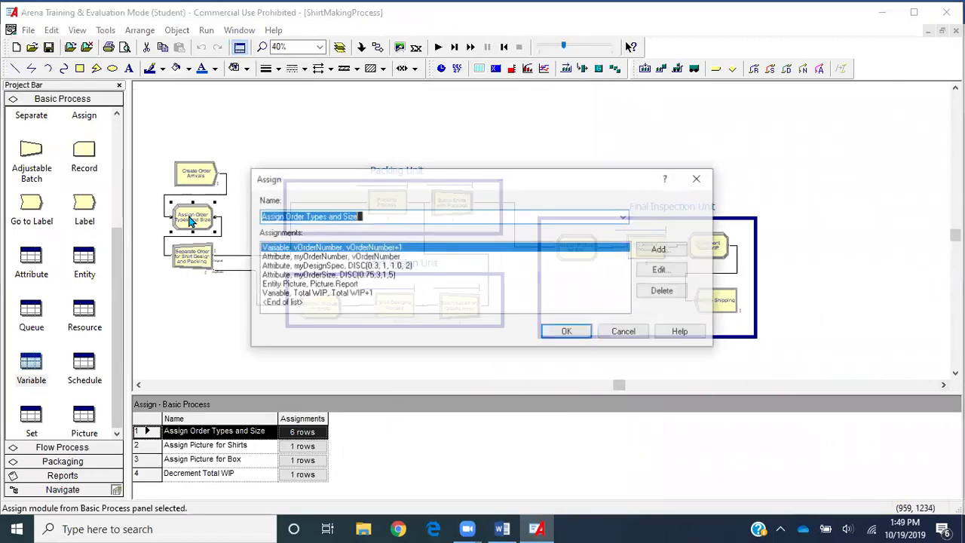
pyautogui.click(654, 255)
pyautogui.click(392, 248)
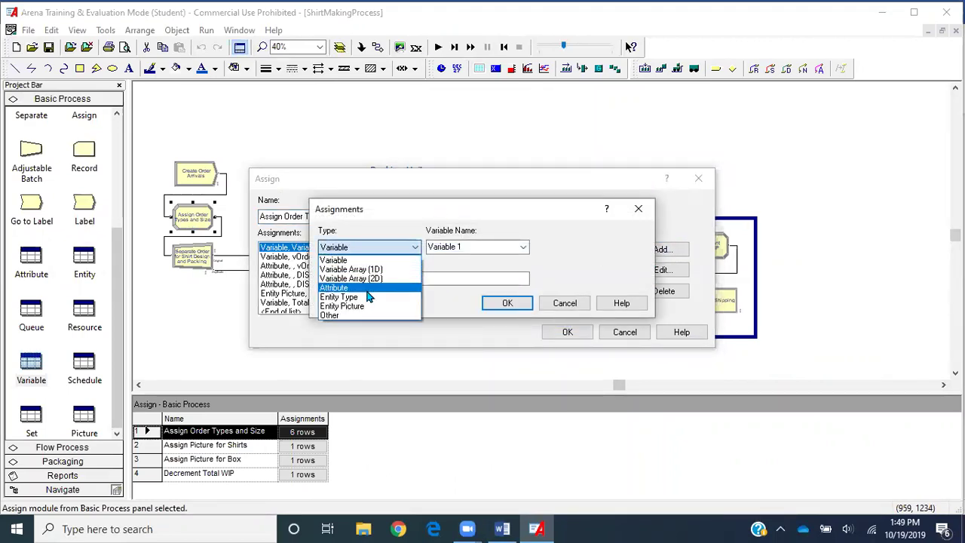
pyautogui.click(347, 288)
pyautogui.click(508, 247)
pyautogui.write('myArrivalTime')
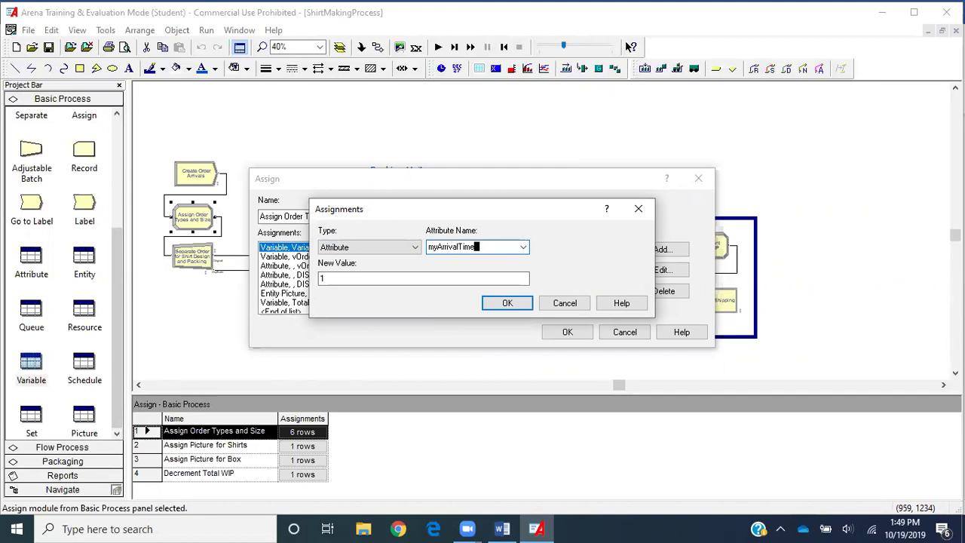
pyautogui.doubleClick(462, 277)
pyautogui.write('TNOW')
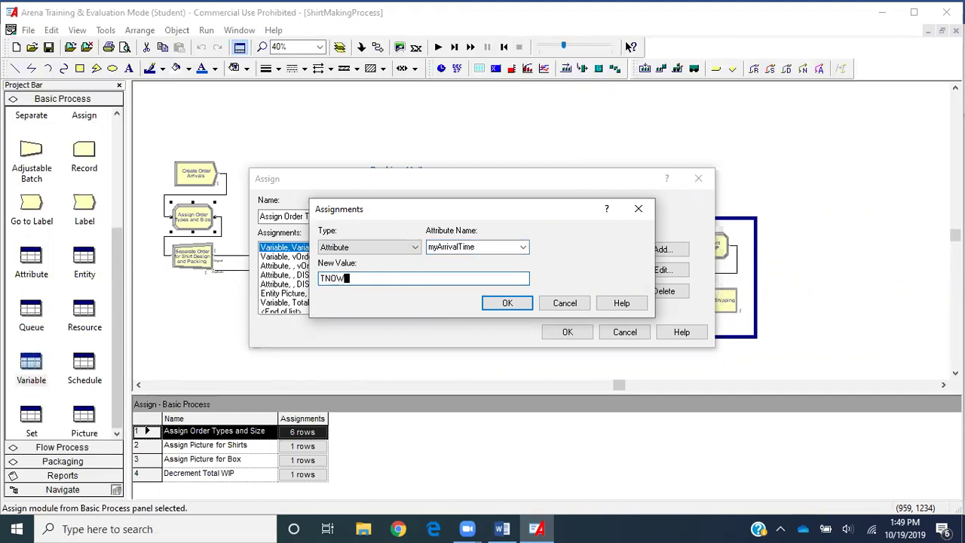
pyautogui.press('Return')
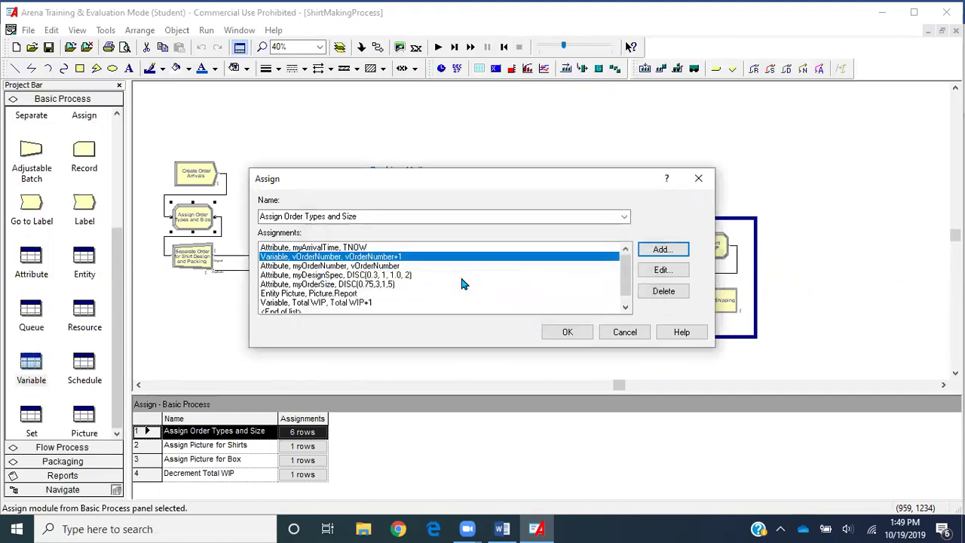
pyautogui.click(576, 334)
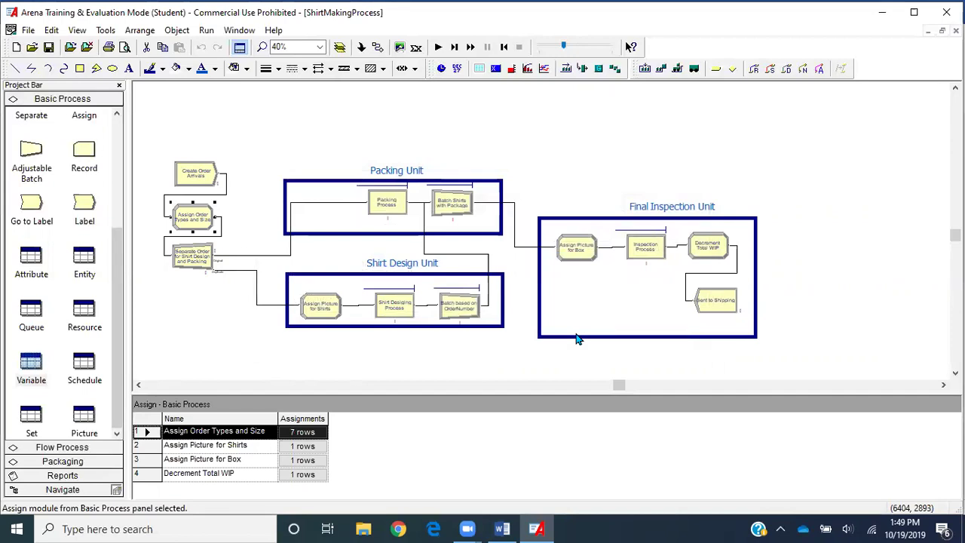
# - Widen the Final Inspection Unit box, move Sent to Shipping in line with Decrement Total WIP, and remove the connection between them
pyautogui.click(757, 280)
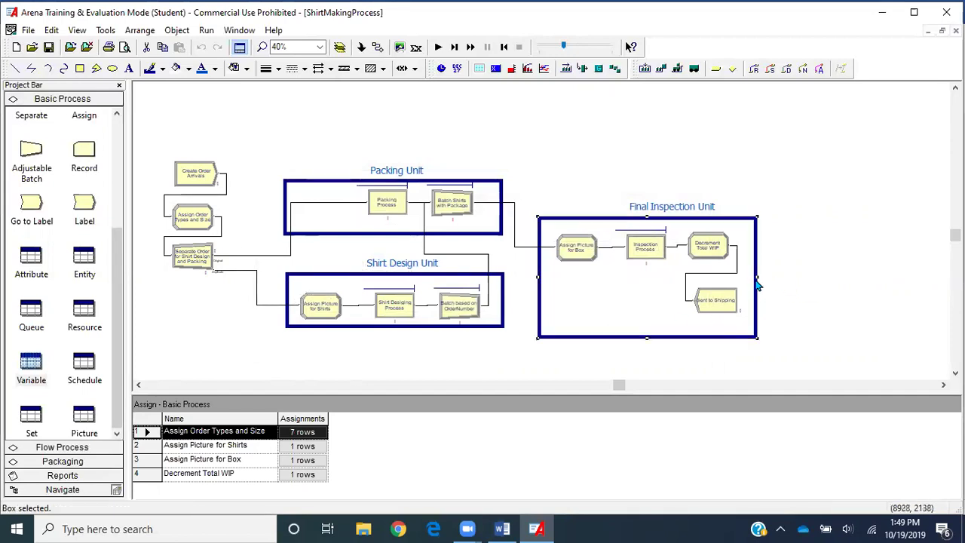
pyautogui.moveTo(755, 278); pyautogui.dragTo(886, 284)
pyautogui.moveTo(712, 296); pyautogui.dragTo(826, 250)
pyautogui.click(788, 253)
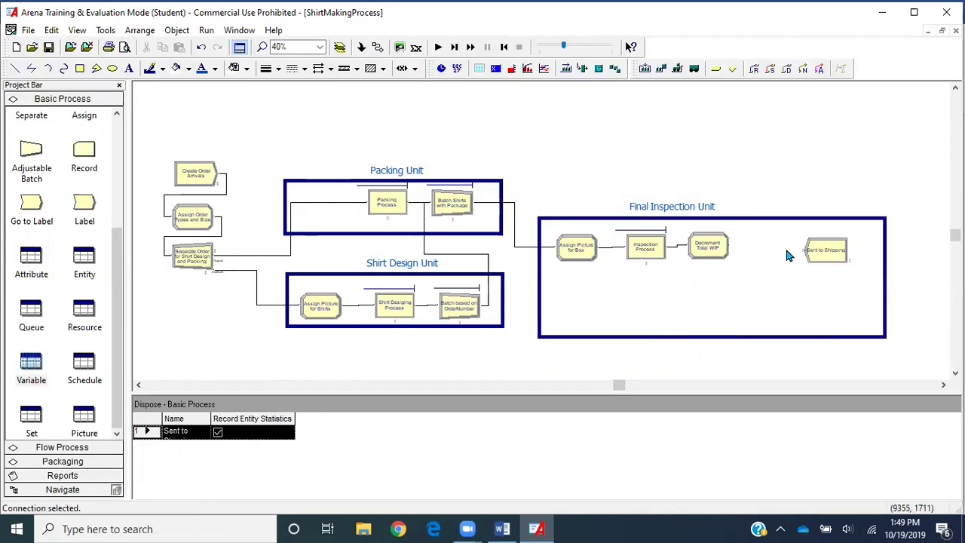
pyautogui.click(815, 248)
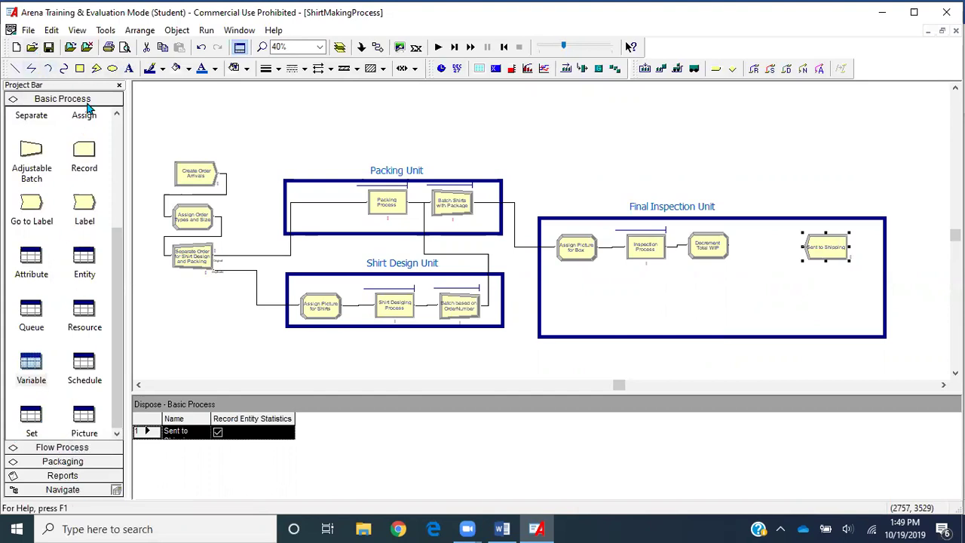
# - Attach the AdvancedProcess.tpo template panel and open its Statistic module's spreadsheet
pyautogui.click(68, 48)
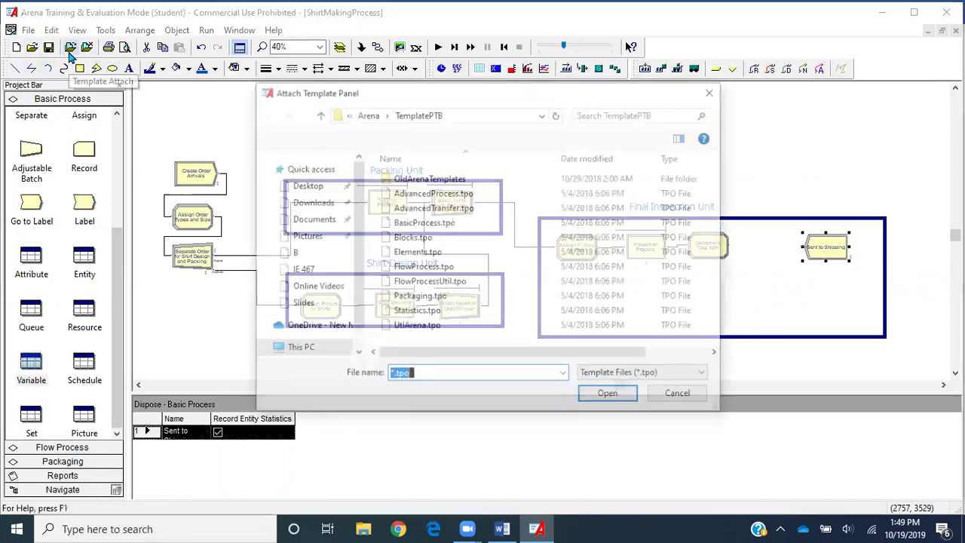
pyautogui.doubleClick(464, 193)
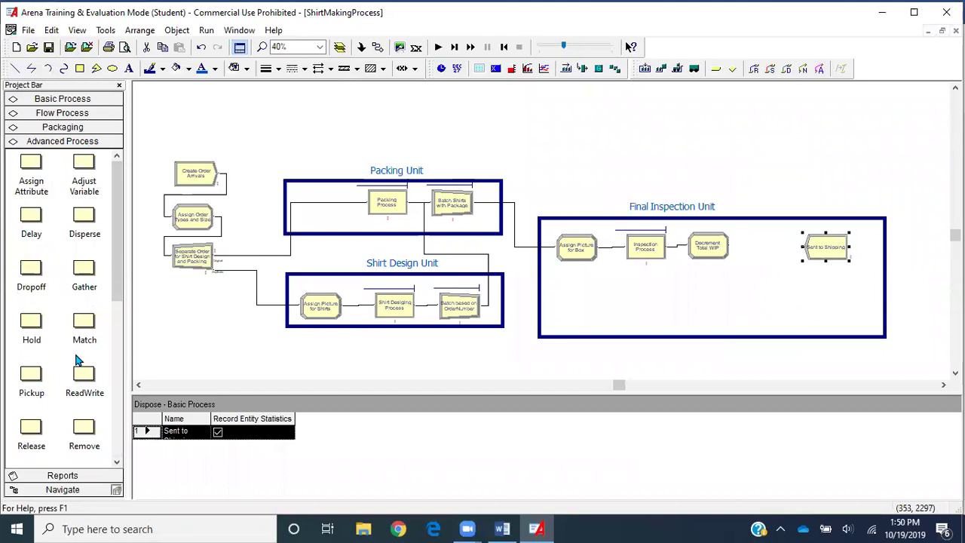
pyautogui.scroll(-5, 79, 360)
pyautogui.click(85, 392)
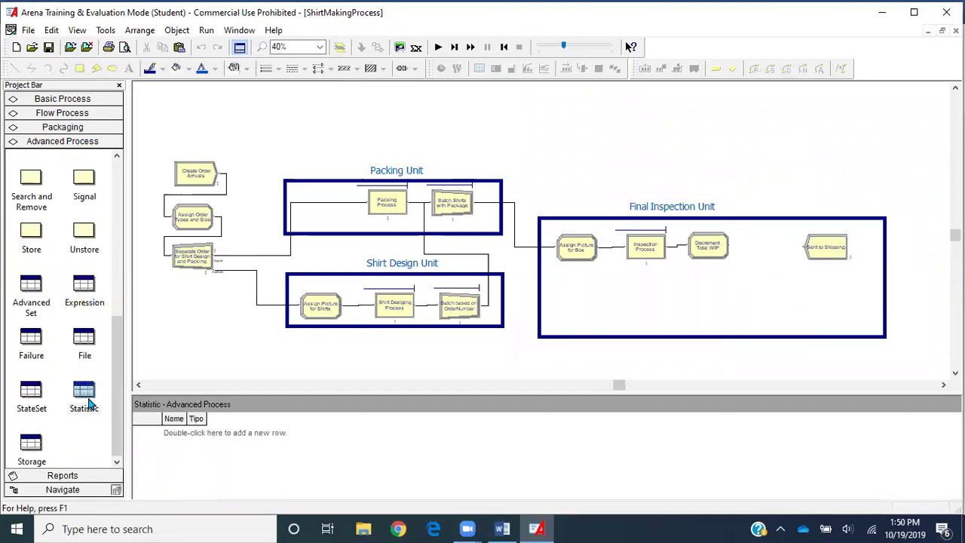
pyautogui.doubleClick(227, 434)
pyautogui.moveTo(213, 418); pyautogui.dragTo(287, 418)
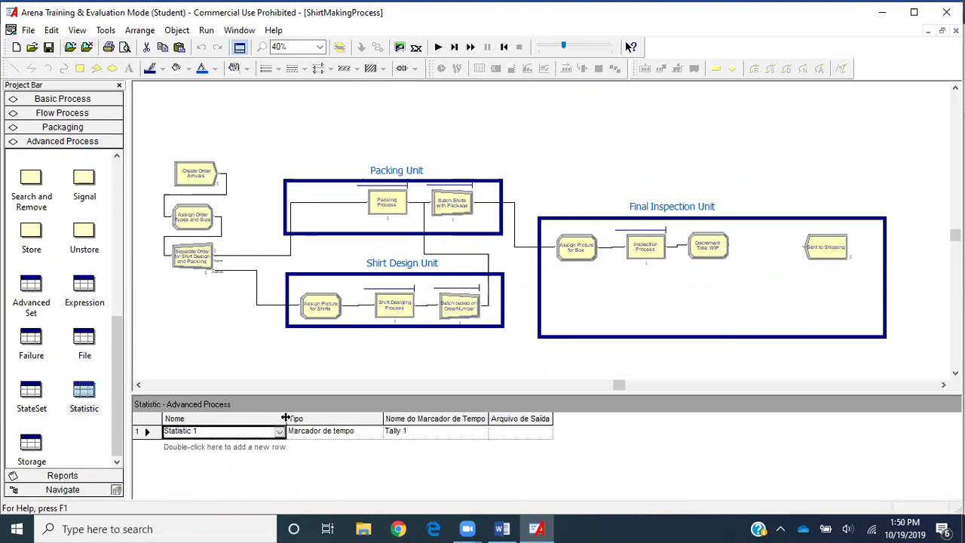
pyautogui.click(245, 431)
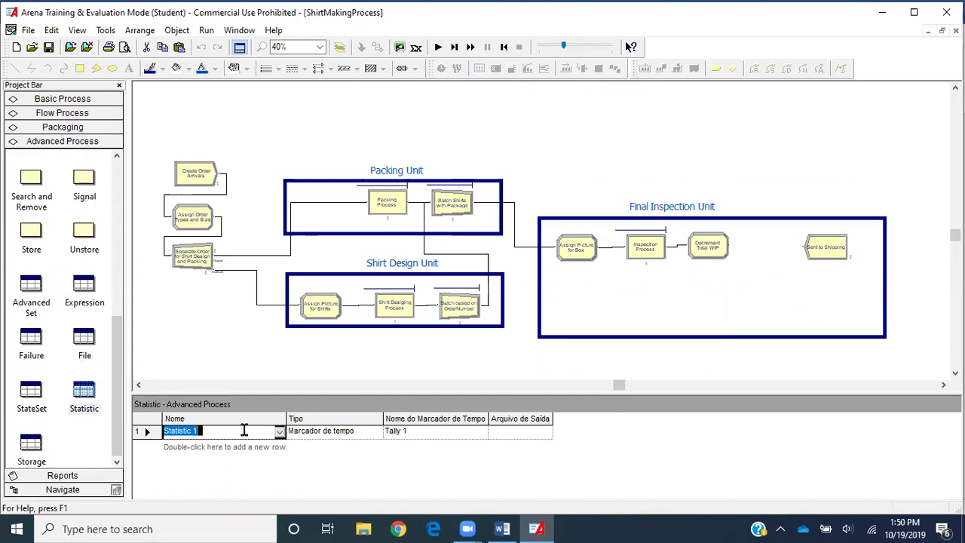
pyautogui.write('Record')
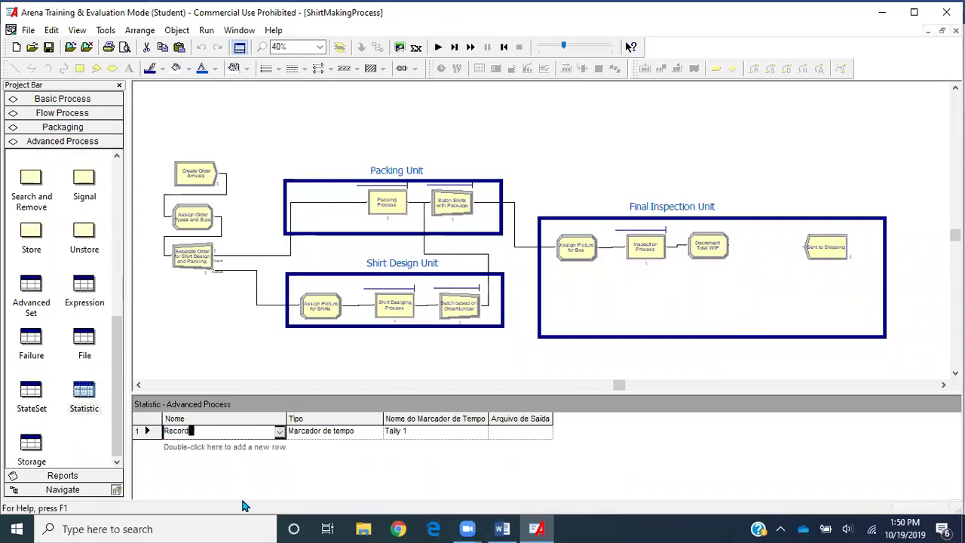
pyautogui.rightClick(148, 430)
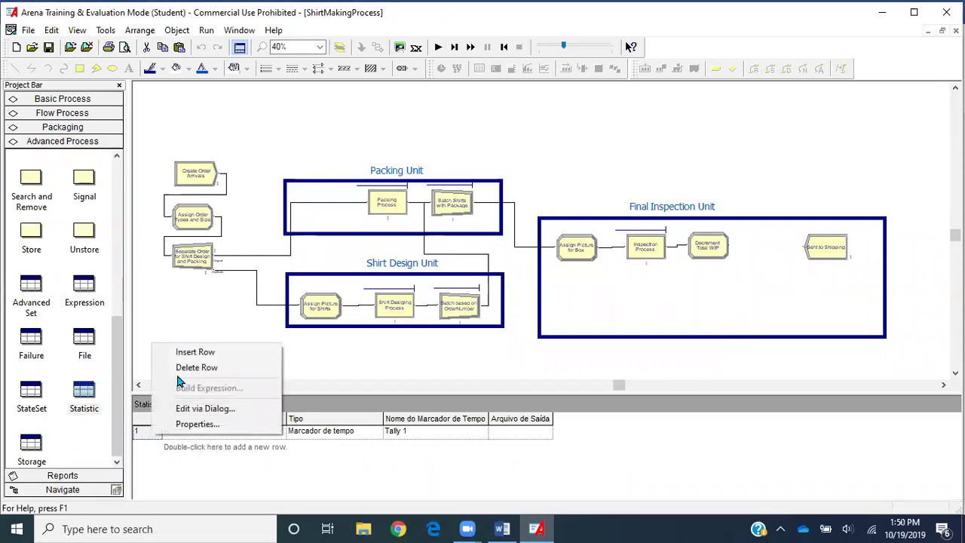
pyautogui.click(190, 368)
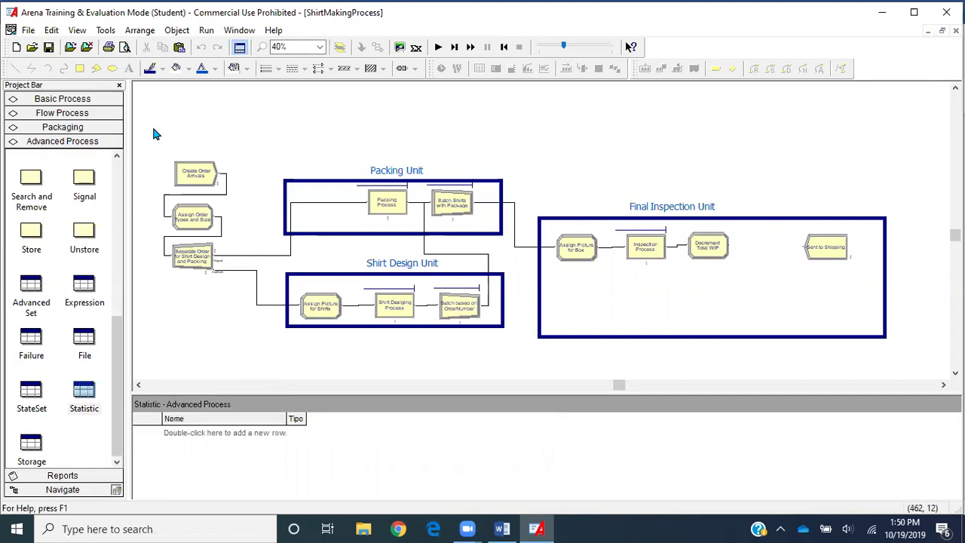
# - Attach the Statistics.tpo template panel and add a new row to its Tally module
pyautogui.click(70, 48)
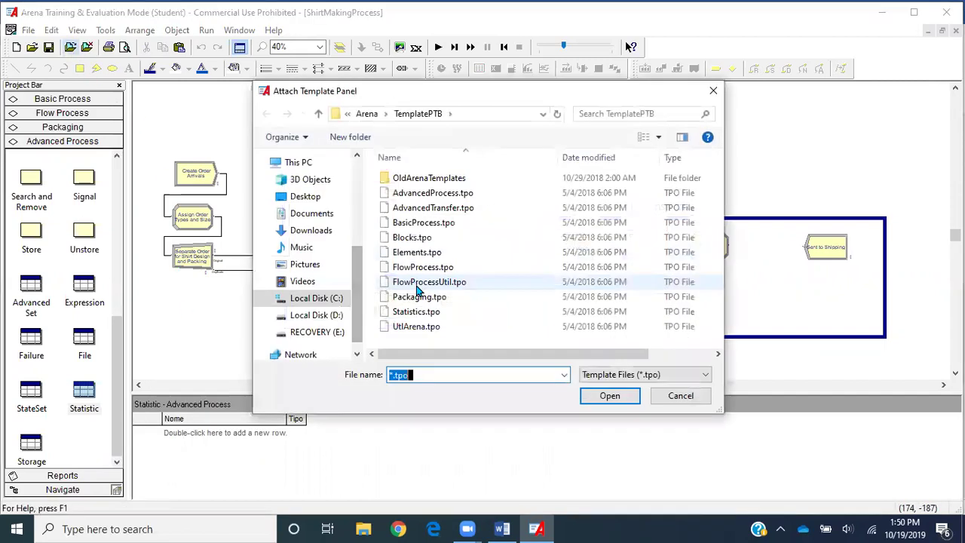
pyautogui.click(417, 314)
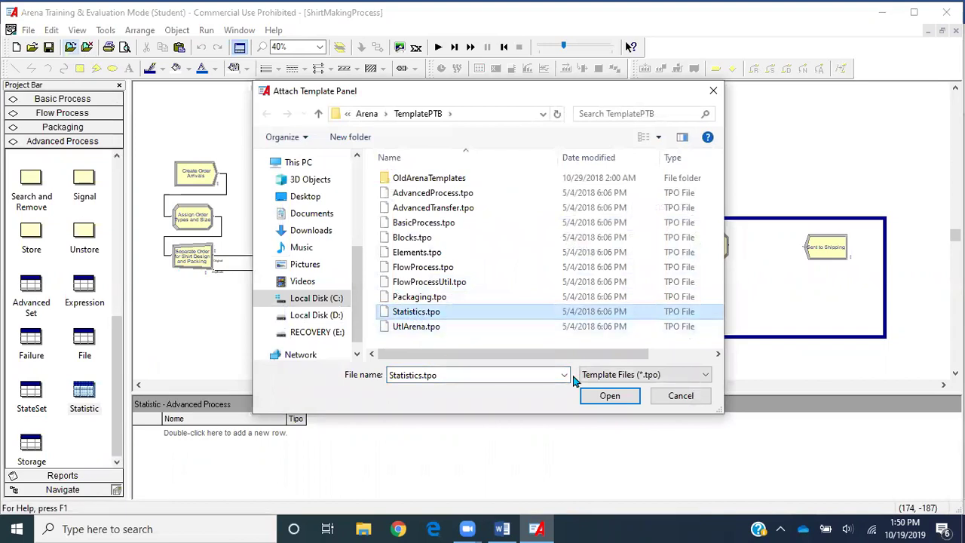
pyautogui.click(603, 396)
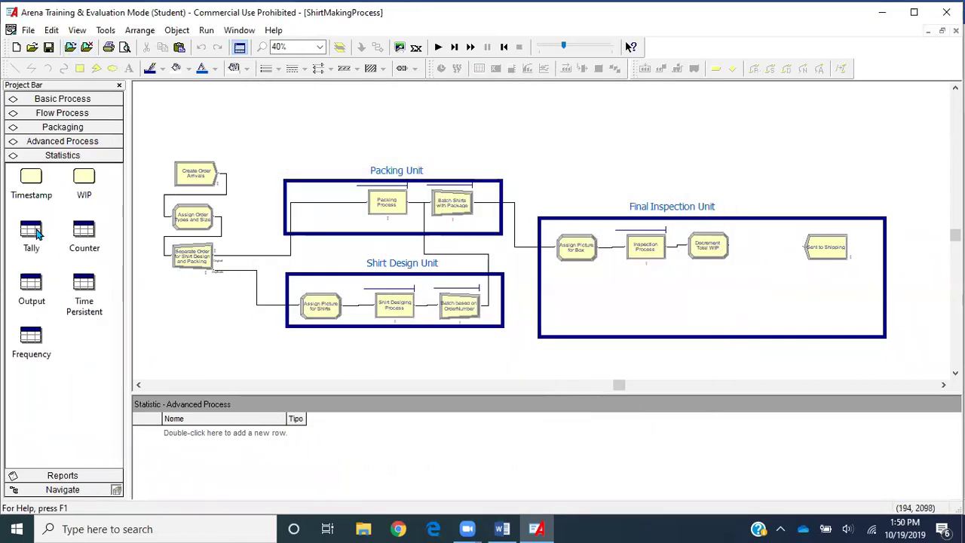
pyautogui.click(35, 233)
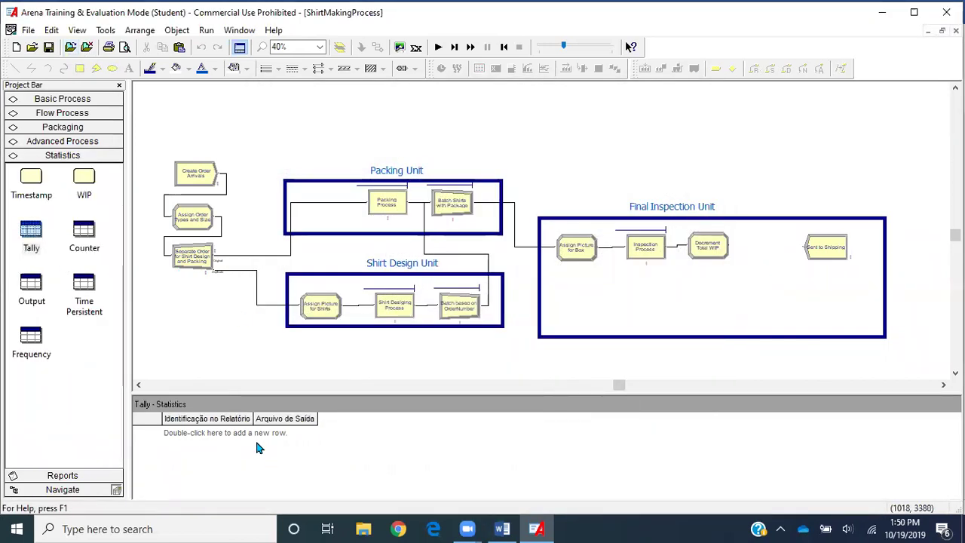
pyautogui.doubleClick(233, 434)
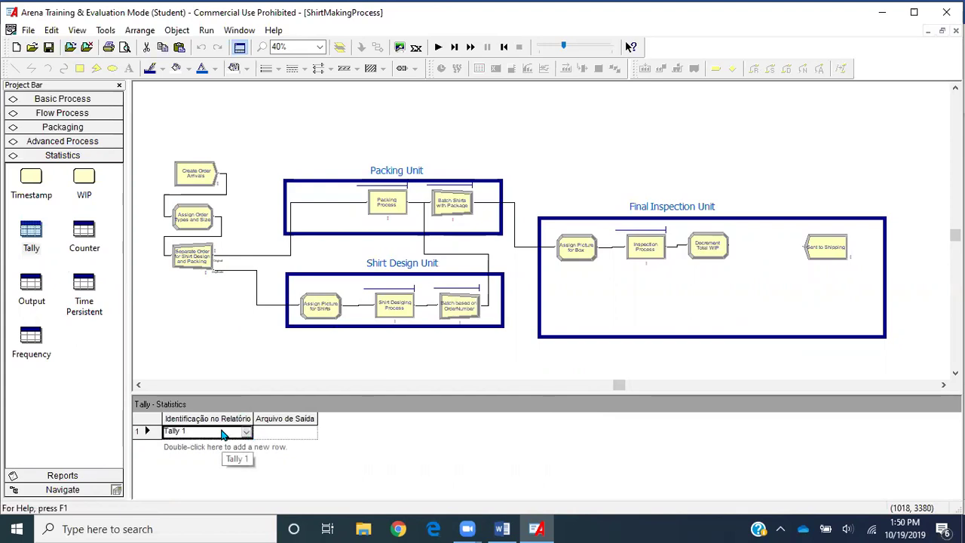
# - Name the first tally Record Design A System Time and widen the report identification column
pyautogui.click(222, 433)
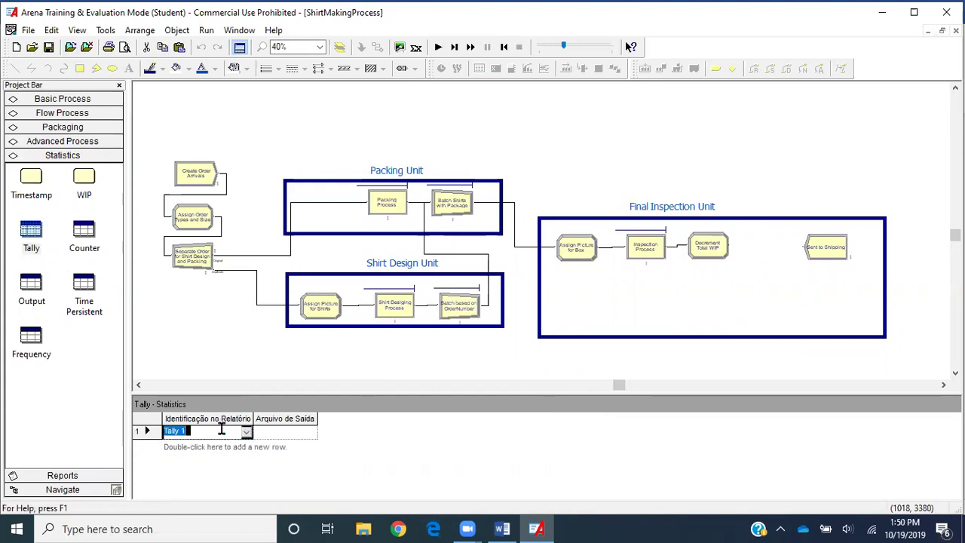
pyautogui.write('Record')
pyautogui.moveTo(253, 419); pyautogui.dragTo(355, 419)
pyautogui.write('d Des')
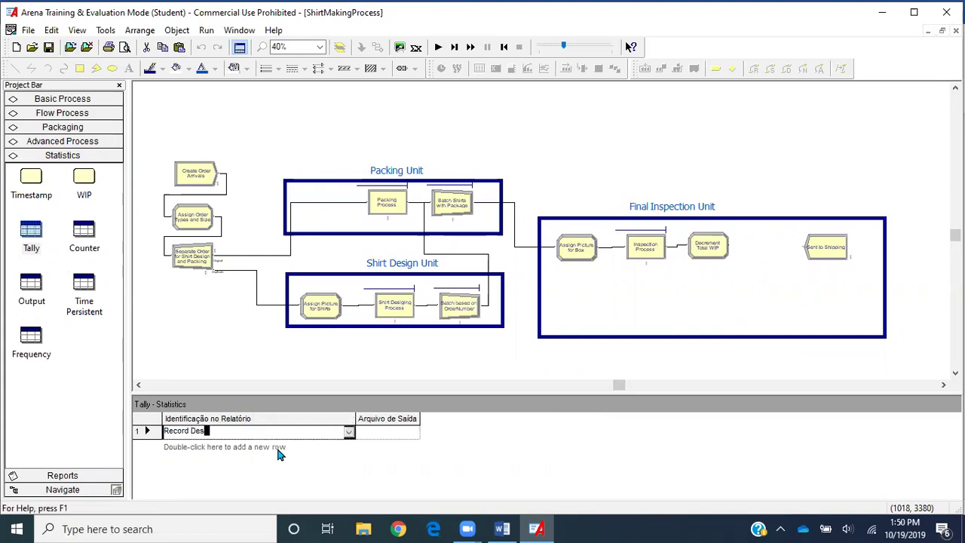
pyautogui.write('ign A System Time')
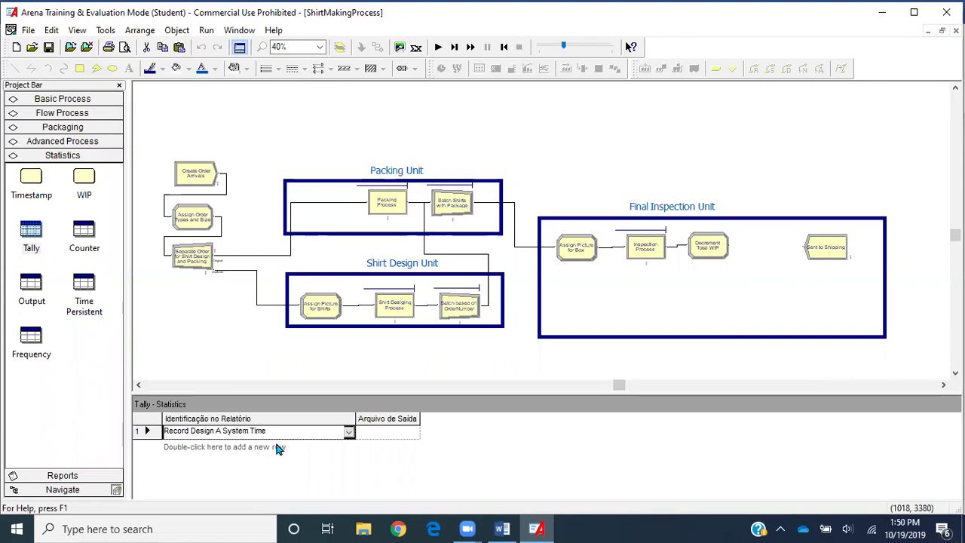
# - Add a second tally named Record Design B System Time
pyautogui.doubleClick(276, 446)
pyautogui.click(276, 446)
pyautogui.write('Re')
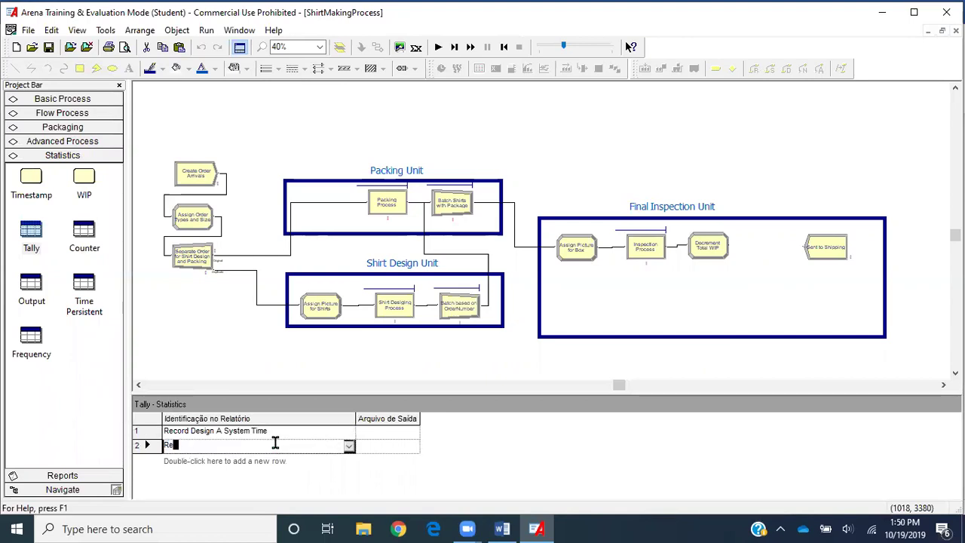
pyautogui.write('cord Design B System Time')
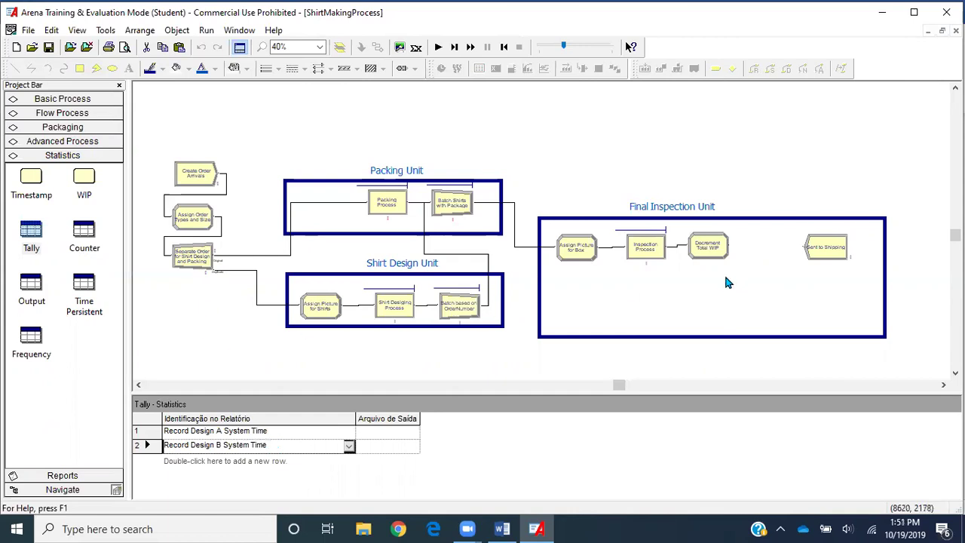
# - Add a set named System Time Tally Set with the type Tally in the Basic Process Set module
pyautogui.click(709, 248)
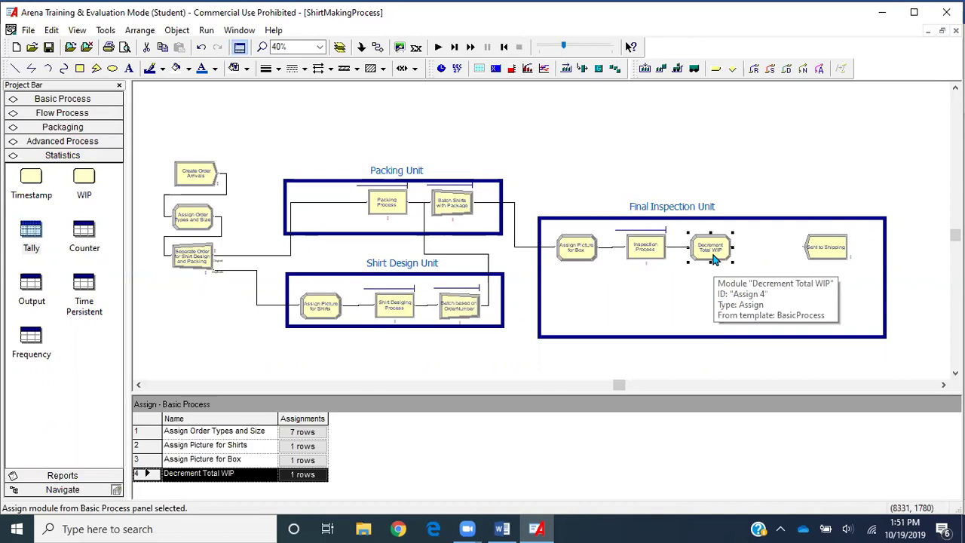
pyautogui.click(110, 100)
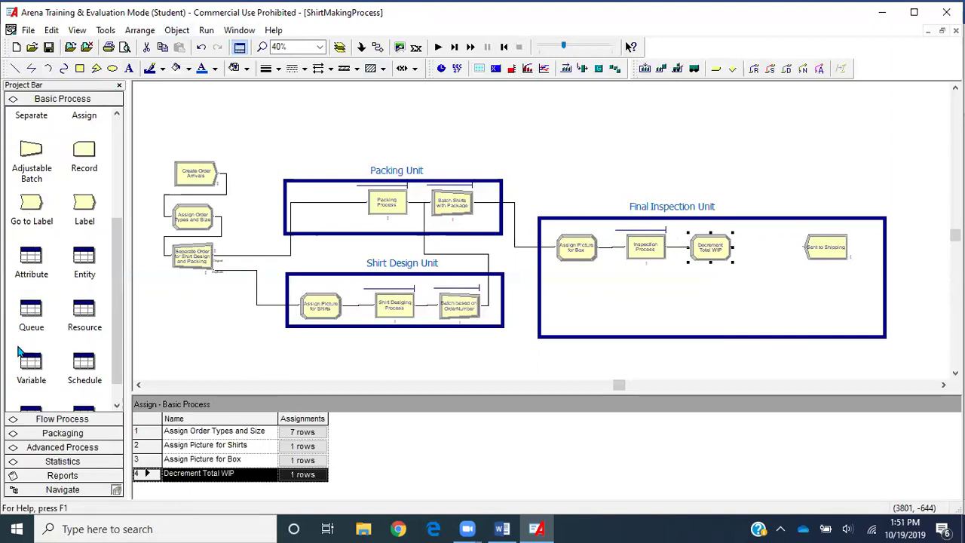
pyautogui.scroll(-1, 20, 351)
pyautogui.click(39, 404)
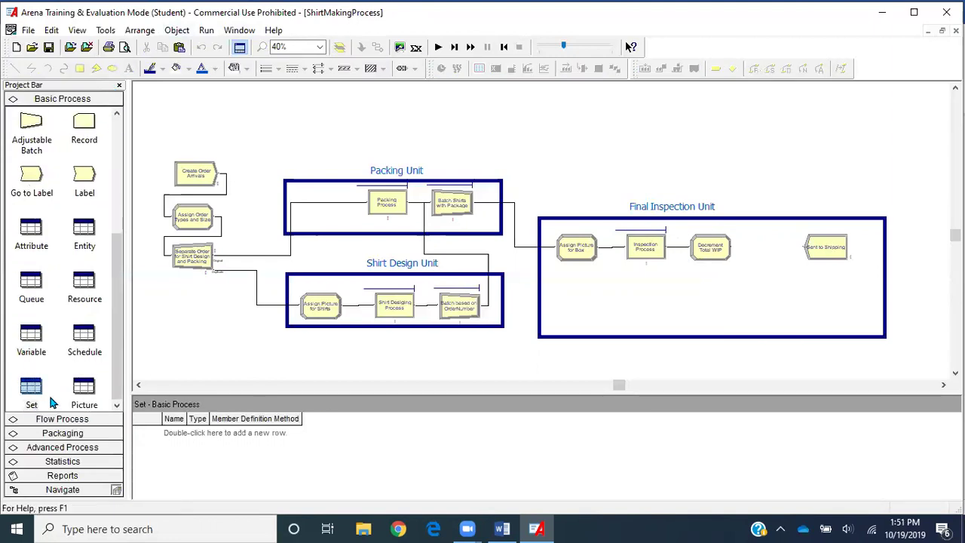
pyautogui.doubleClick(232, 440)
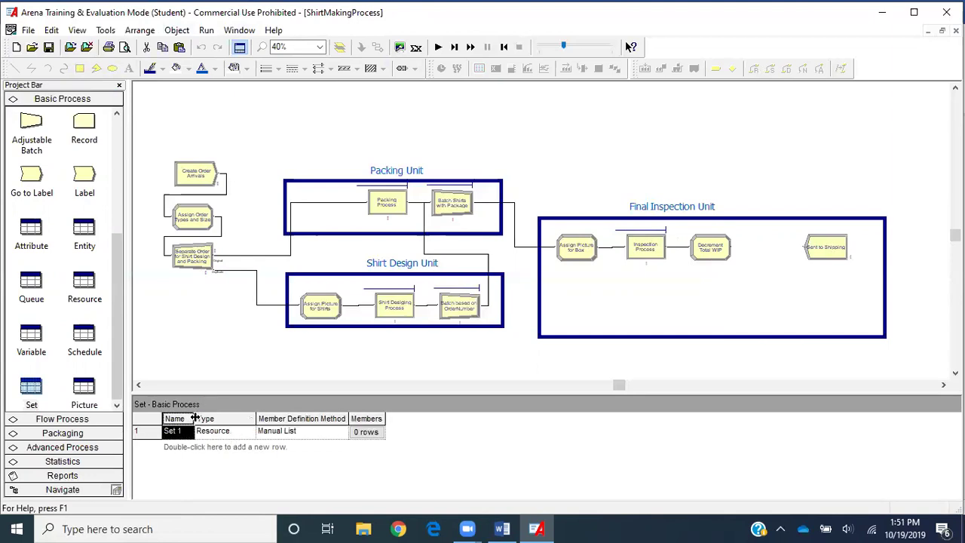
pyautogui.moveTo(194, 418); pyautogui.dragTo(254, 420)
pyautogui.click(211, 431)
pyautogui.write('SystemTime Tally Se')
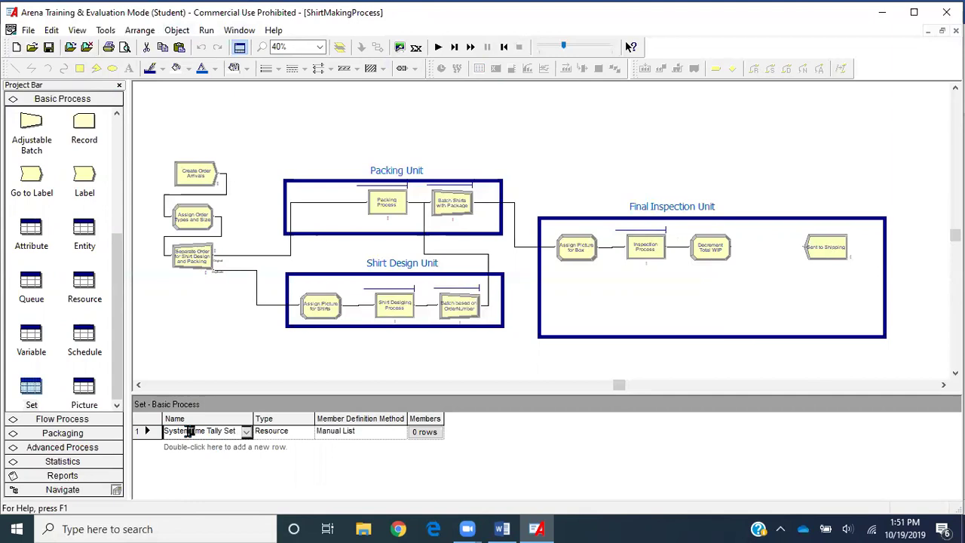
pyautogui.click(294, 429)
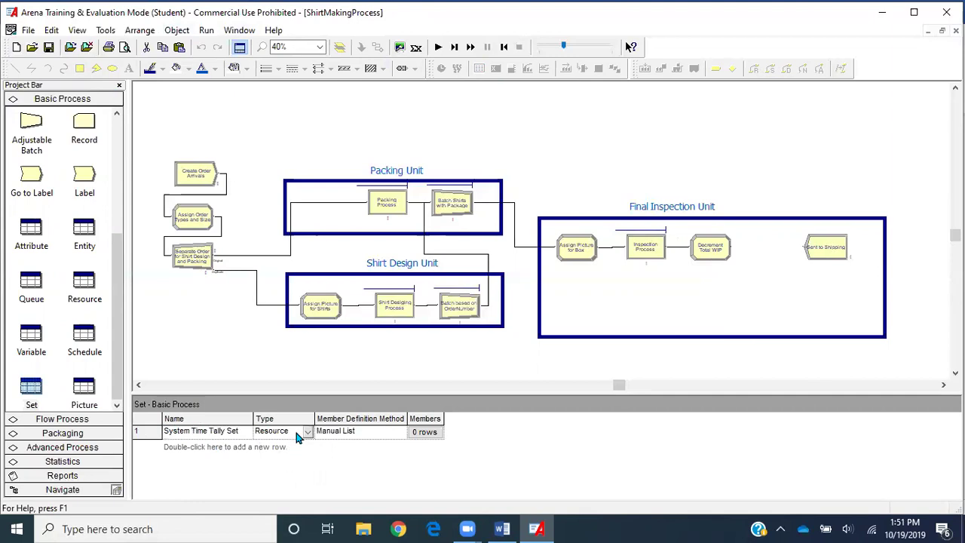
pyautogui.click(308, 434)
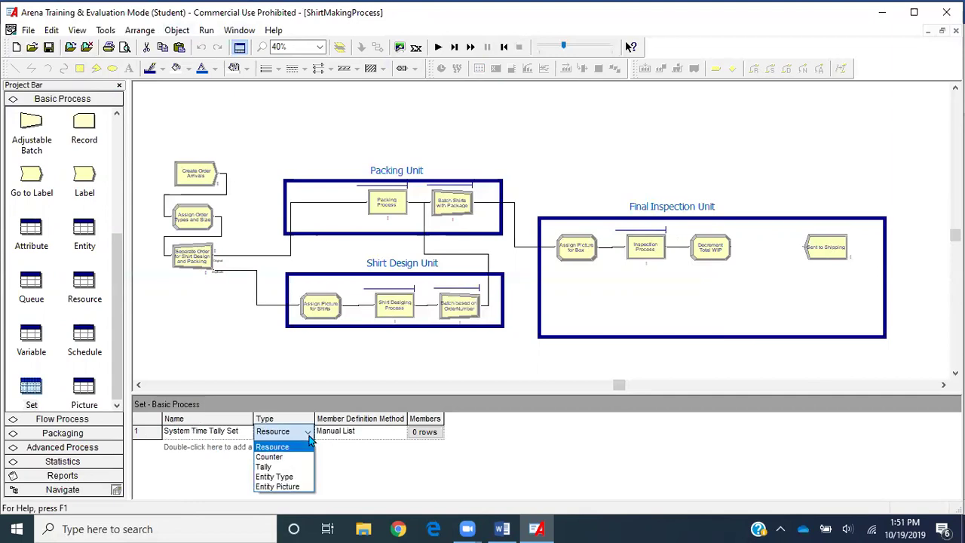
pyautogui.click(290, 463)
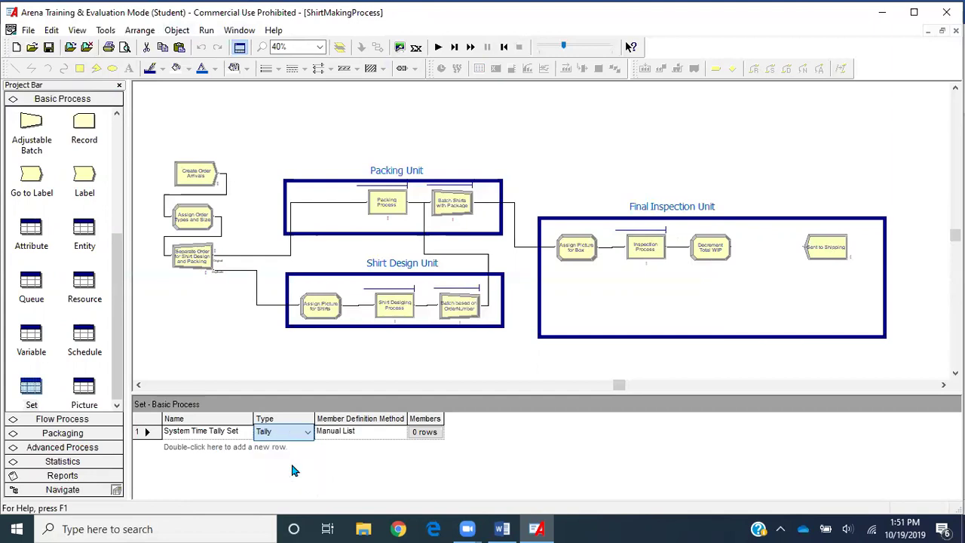
# - Add Record Design A System Time and Record Design B System Time as members of the System Time Tally Set
pyautogui.click(424, 437)
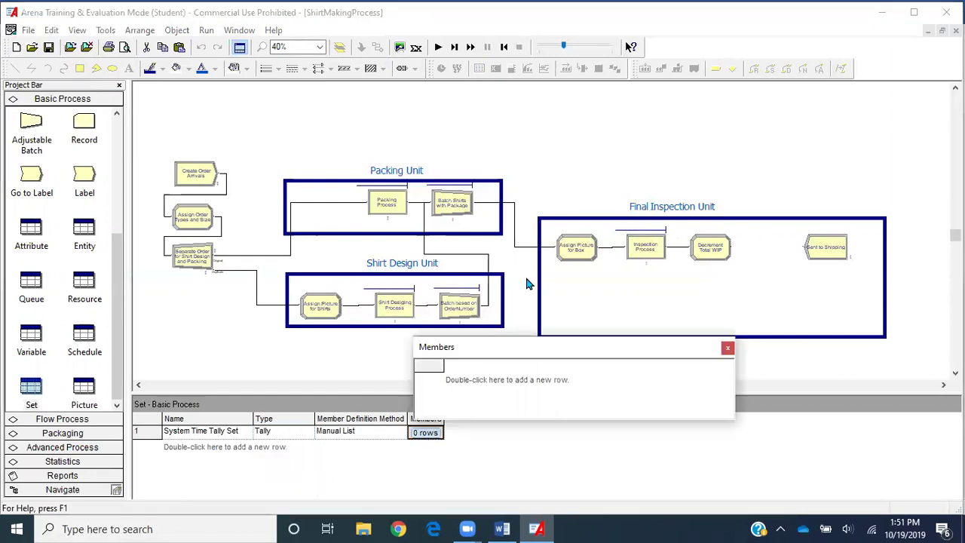
pyautogui.doubleClick(526, 383)
pyautogui.click(487, 383)
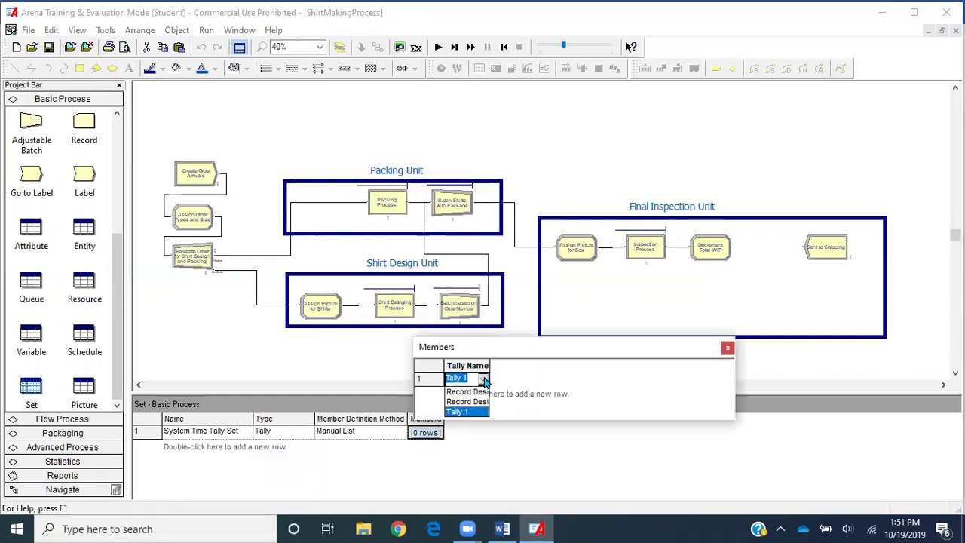
pyautogui.click(478, 392)
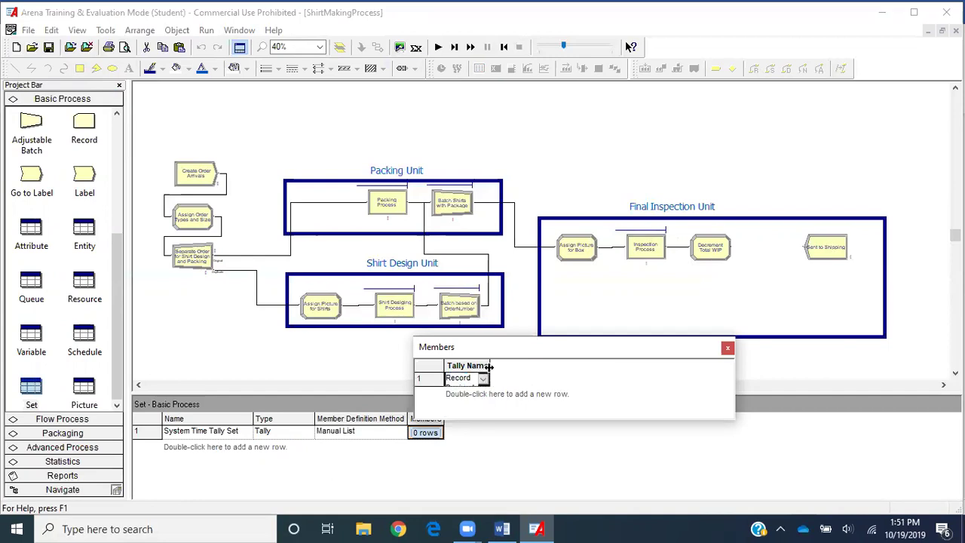
pyautogui.moveTo(489, 365); pyautogui.dragTo(662, 366)
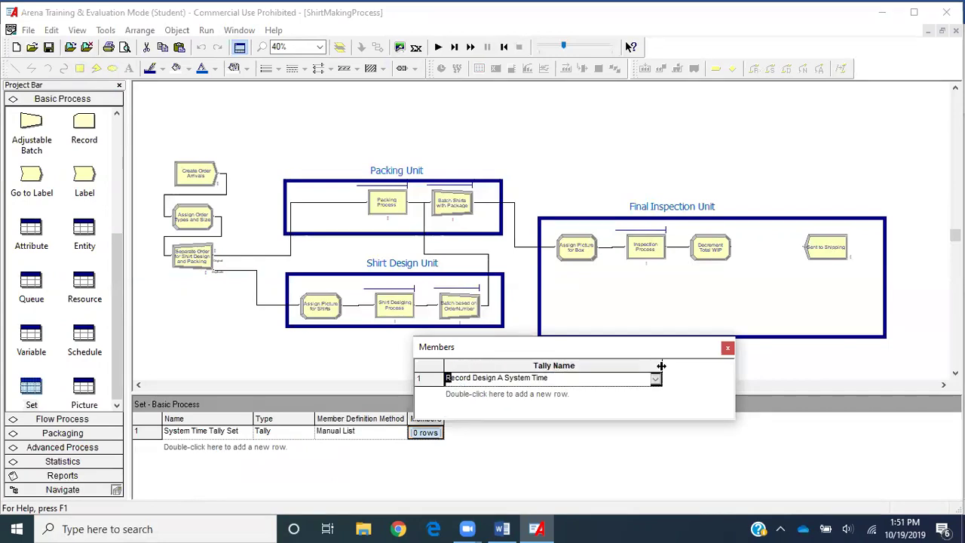
pyautogui.doubleClick(545, 398)
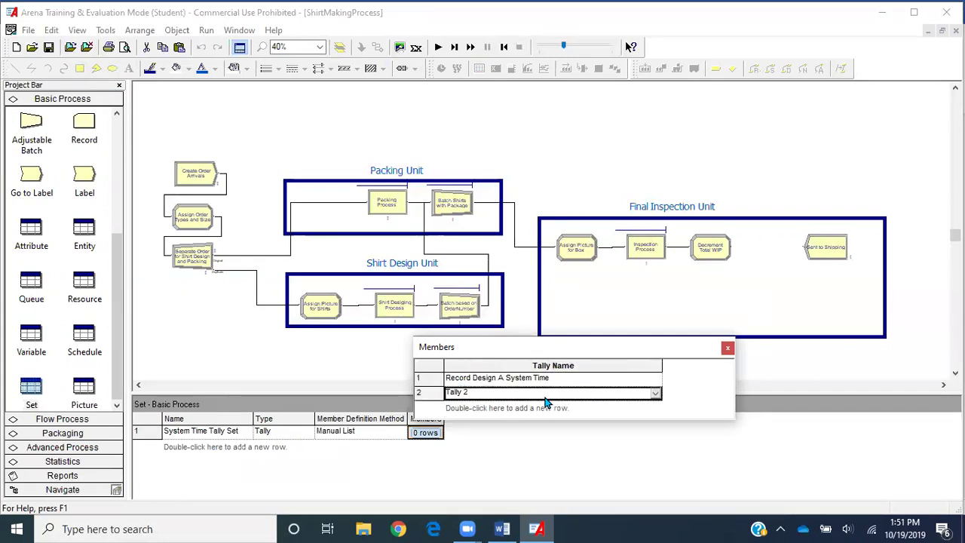
pyautogui.click(655, 394)
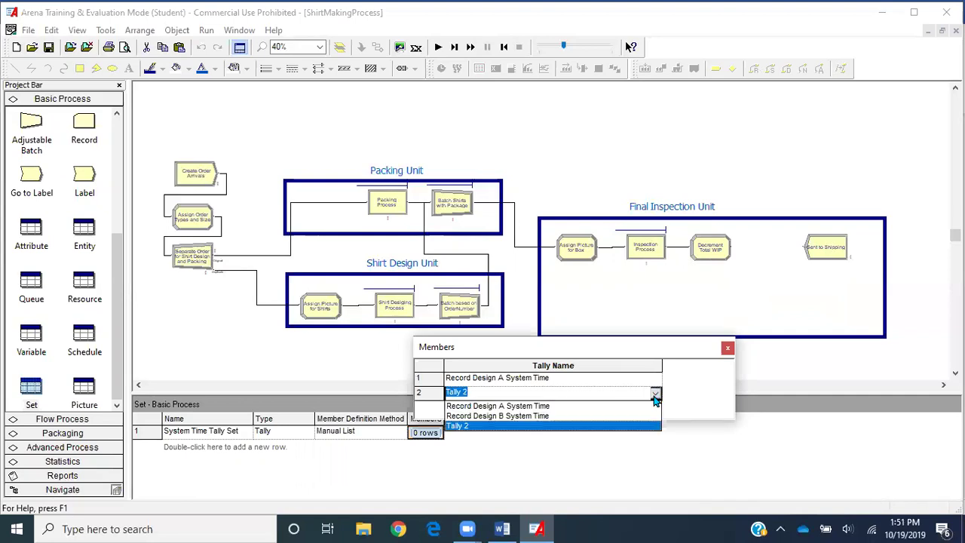
pyautogui.click(556, 416)
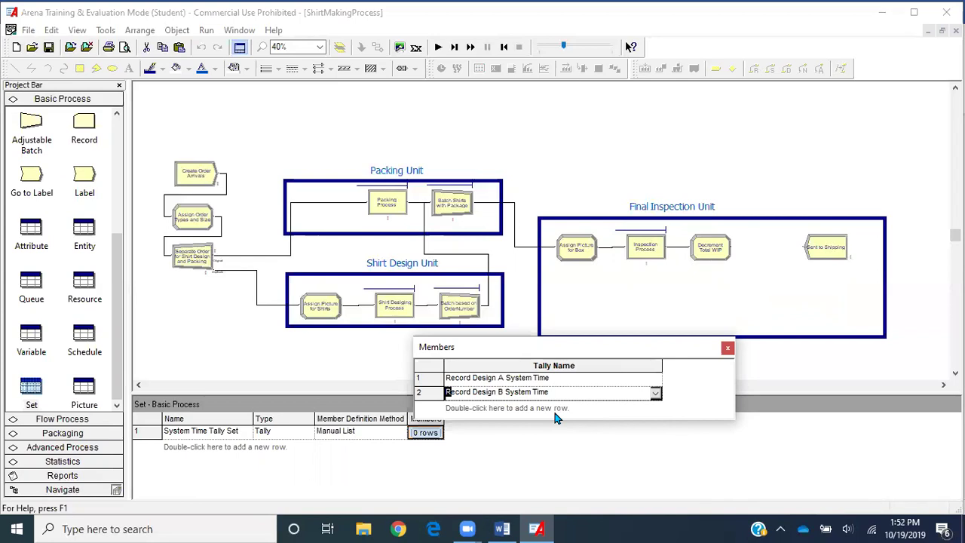
pyautogui.click(727, 349)
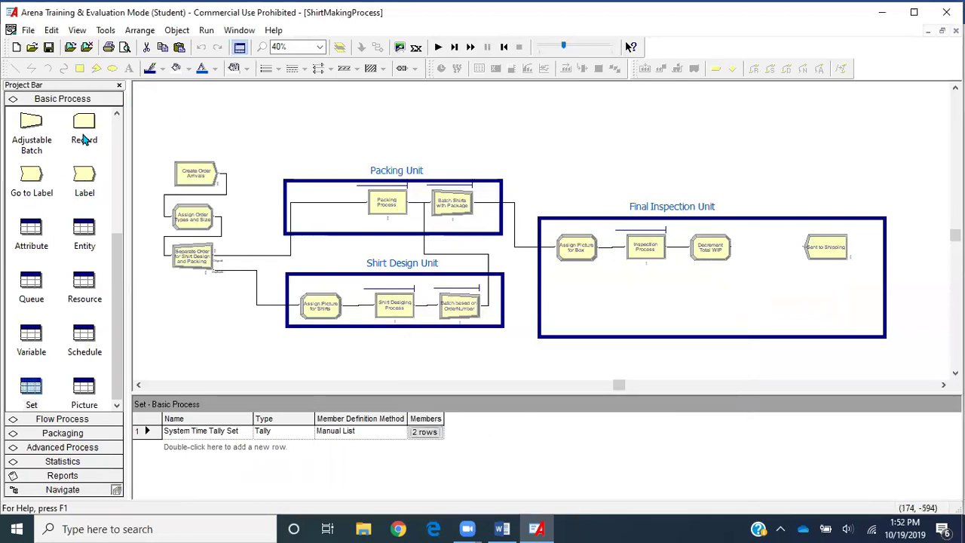
# - Place a Record module between Decrement Total WIP and Sent to Shipping, and connect it to both modules
pyautogui.moveTo(85, 132); pyautogui.dragTo(748, 249)
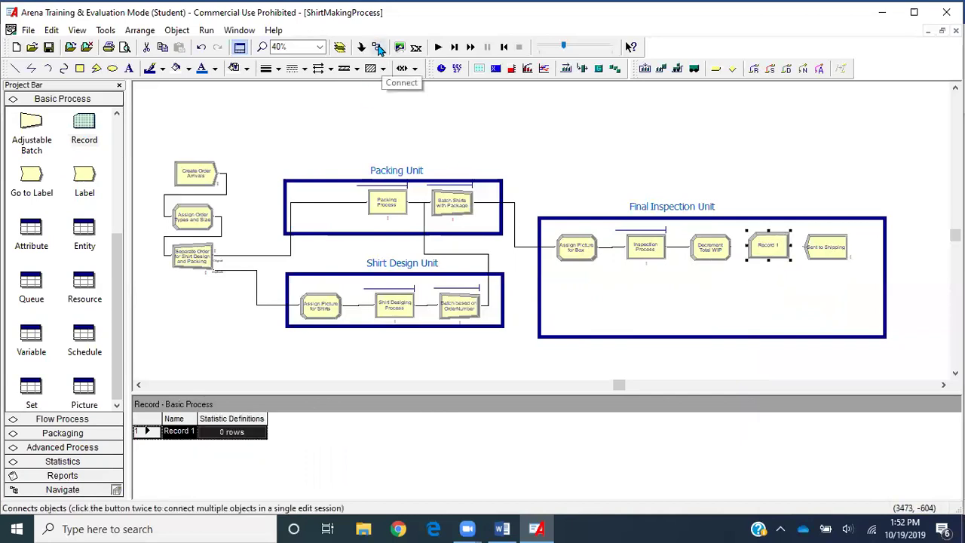
pyautogui.click(377, 47)
pyautogui.click(732, 245)
pyautogui.click(747, 245)
pyautogui.click(377, 47)
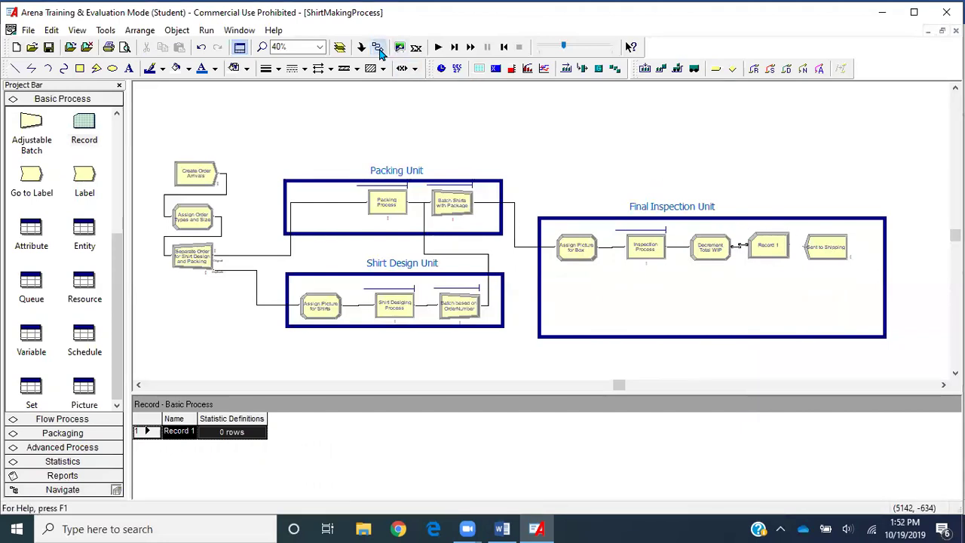
pyautogui.click(789, 245)
pyautogui.click(805, 247)
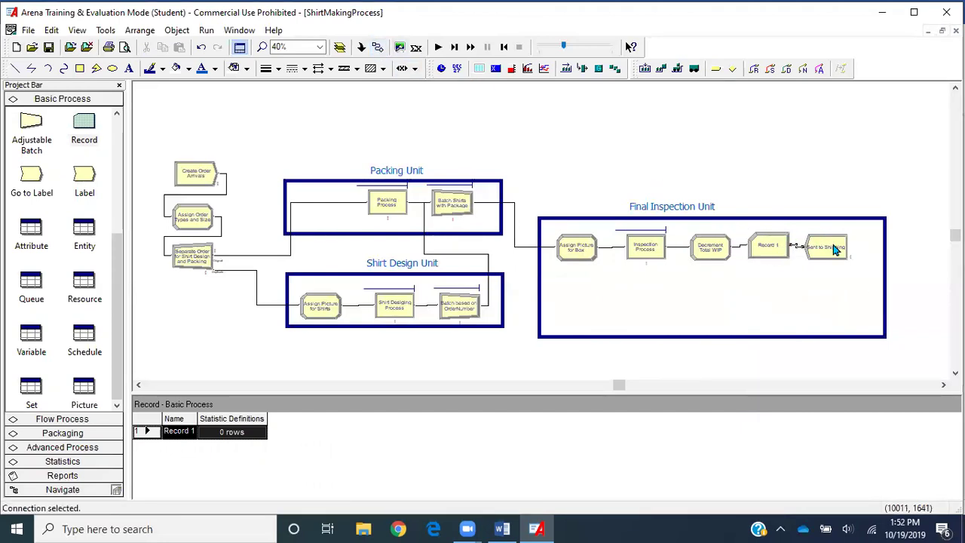
# - Rename the new Record module as Record System Time for Design A and B
pyautogui.click(771, 240)
pyautogui.doubleClick(771, 241)
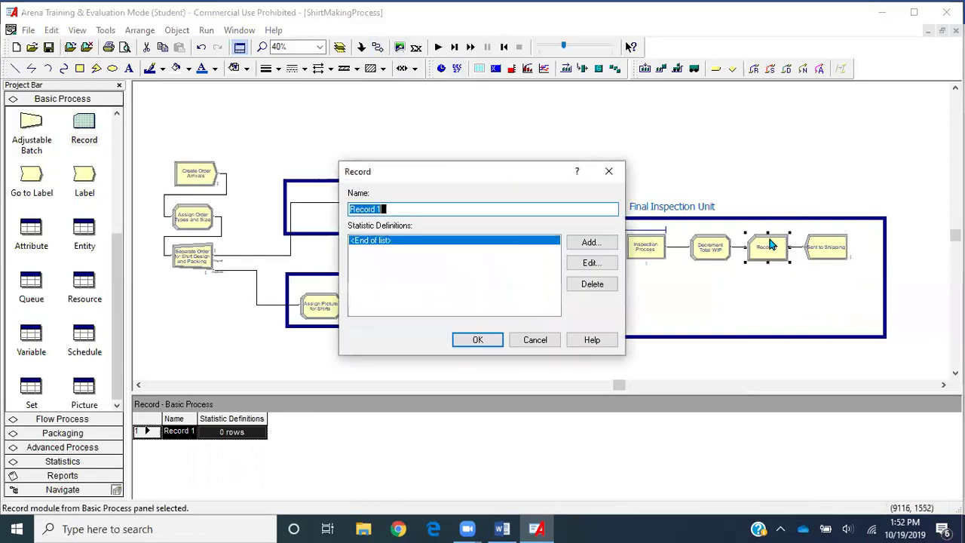
pyautogui.click(439, 210)
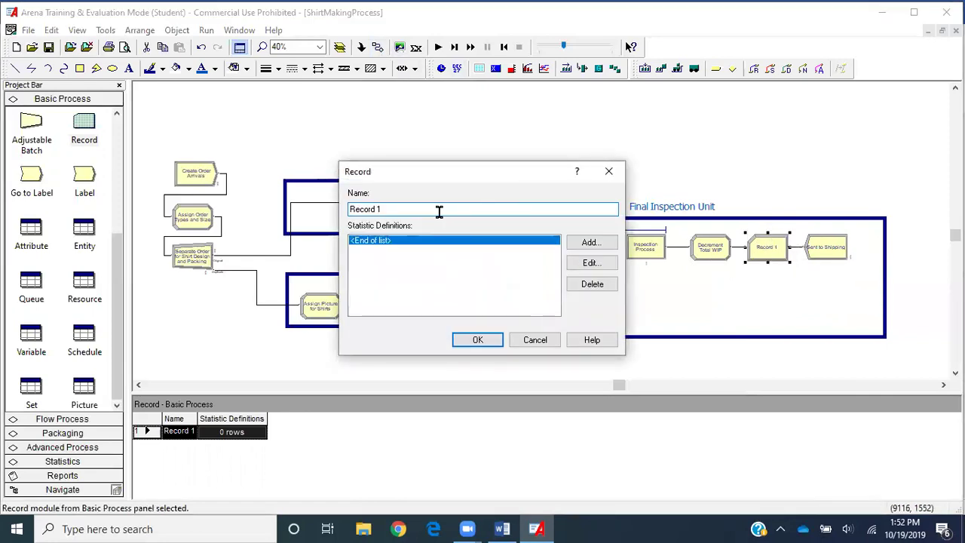
pyautogui.write('System T')
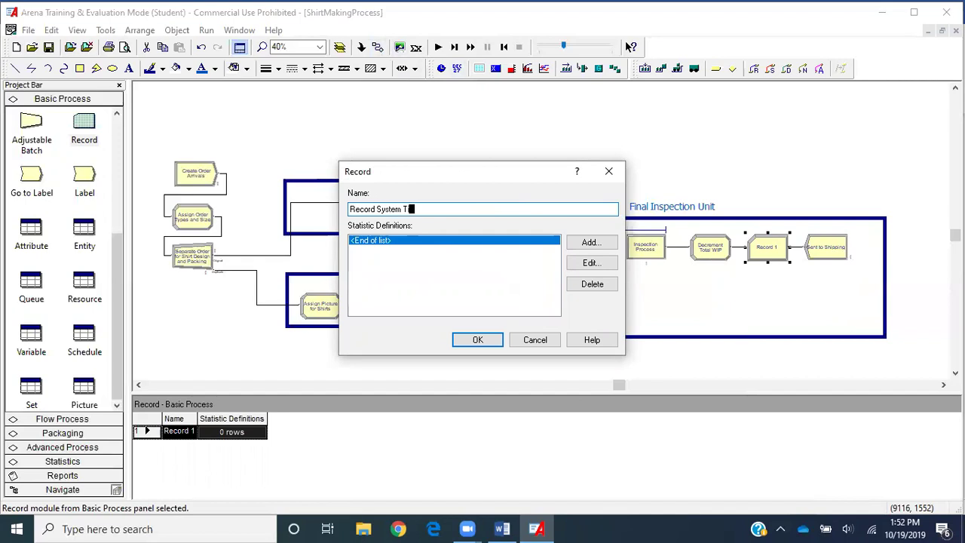
pyautogui.write('ime for Design')
pyautogui.write('and B')
# - Add a statistic definition of type Expression with the value TNOW - myArrivalTime to the Record module
pyautogui.click(590, 242)
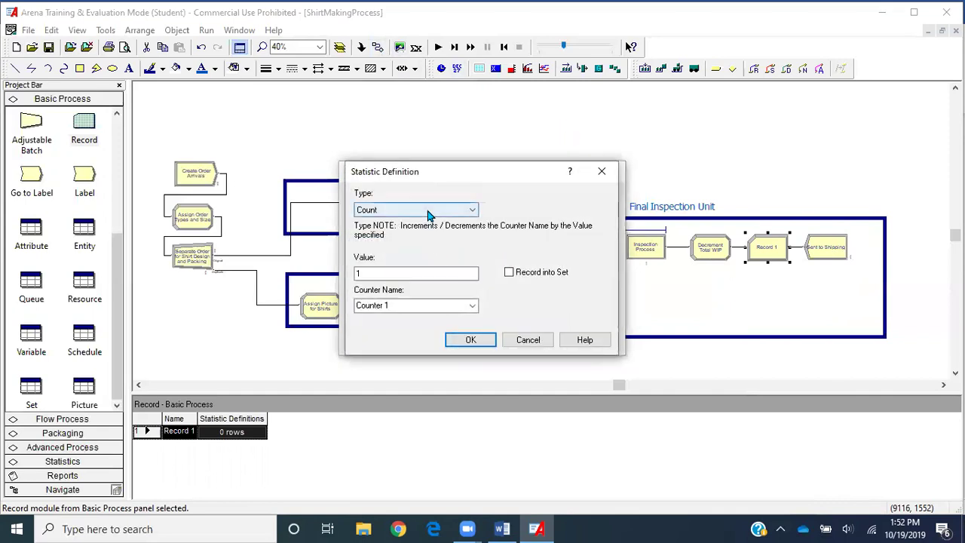
pyautogui.click(428, 211)
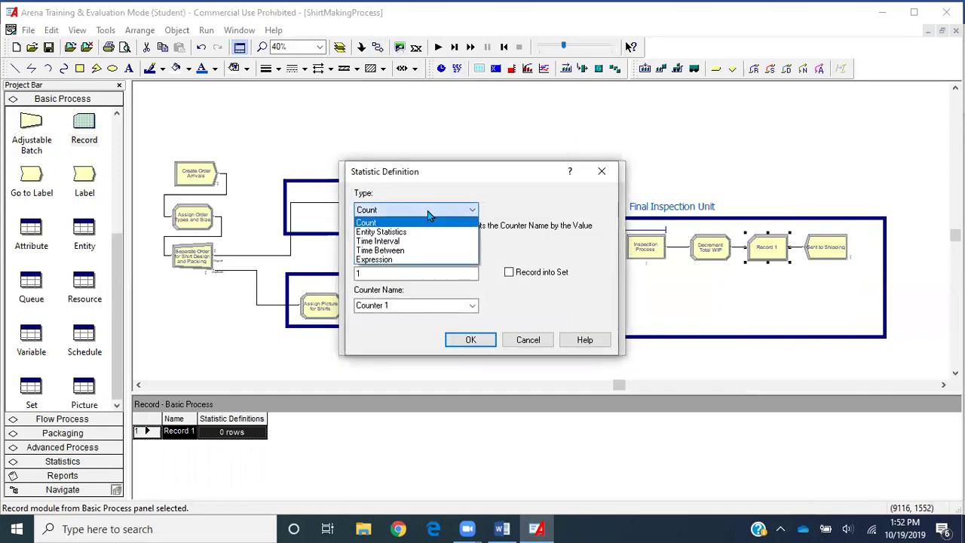
pyautogui.click(411, 259)
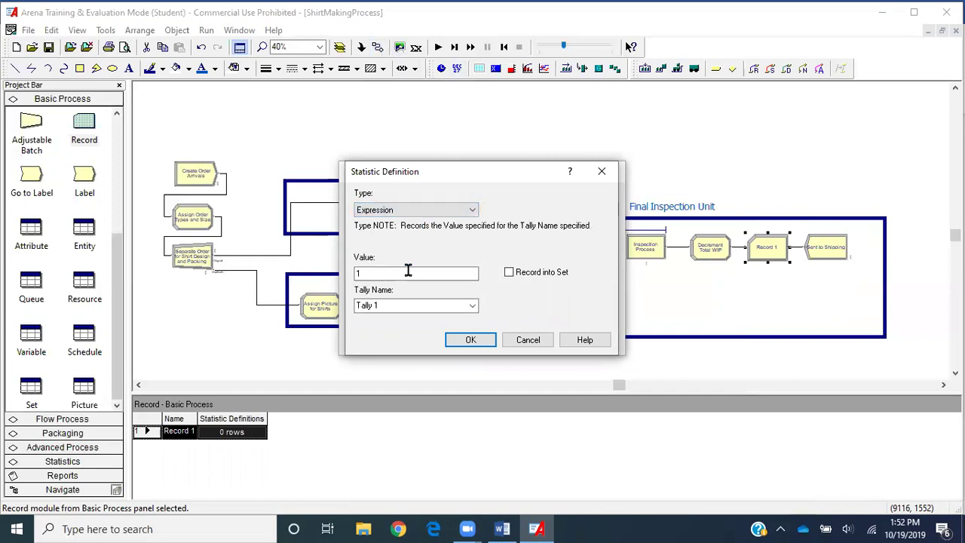
pyautogui.doubleClick(396, 273)
pyautogui.write('TNOW - myArrivalTime')
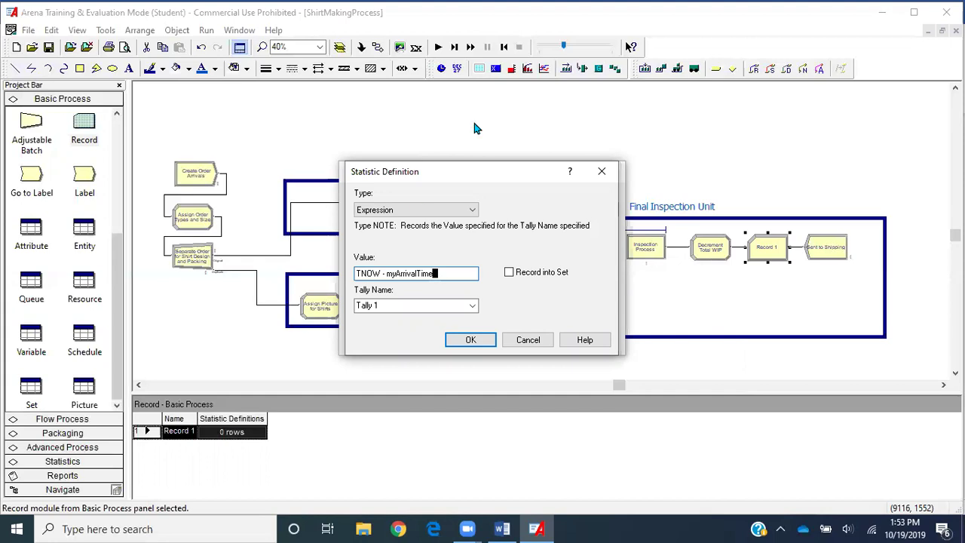
# - Record the statistic into the System Time Tally Set, using myDesignSpec as the set index
pyautogui.click(509, 274)
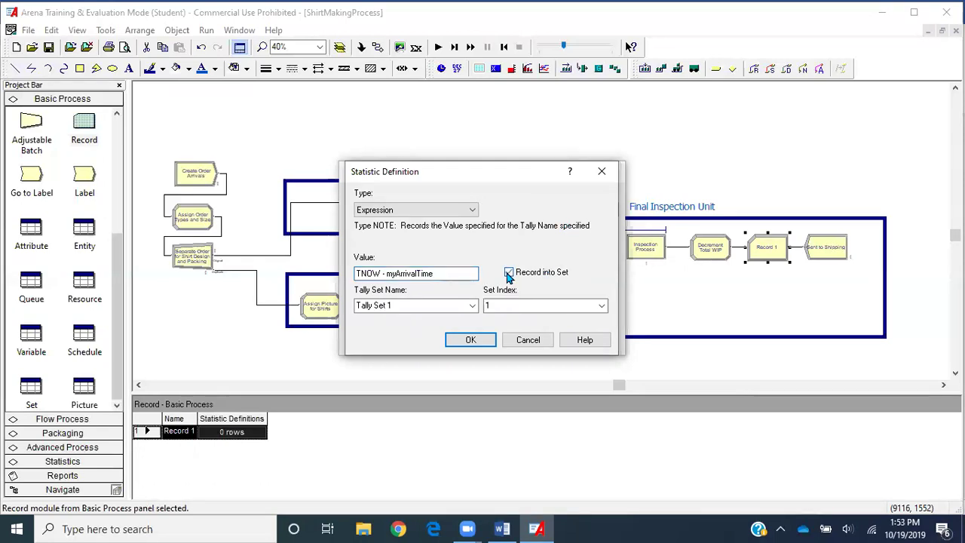
pyautogui.click(472, 305)
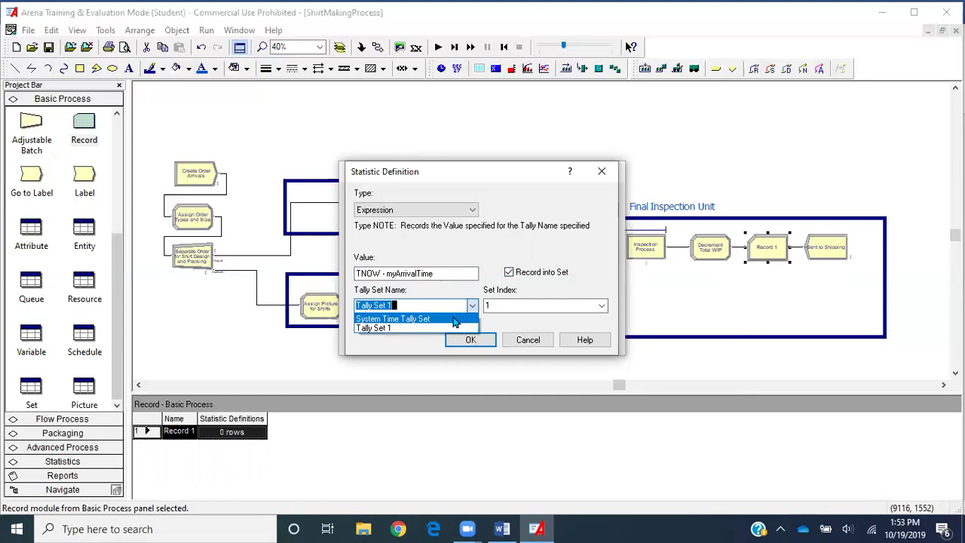
pyautogui.click(455, 319)
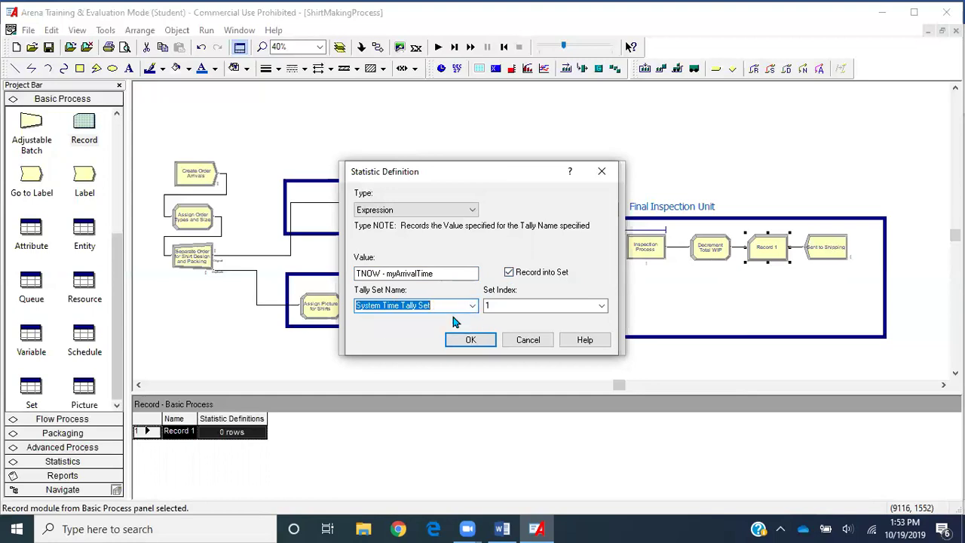
pyautogui.click(602, 306)
pyautogui.scroll(-1, 562, 369)
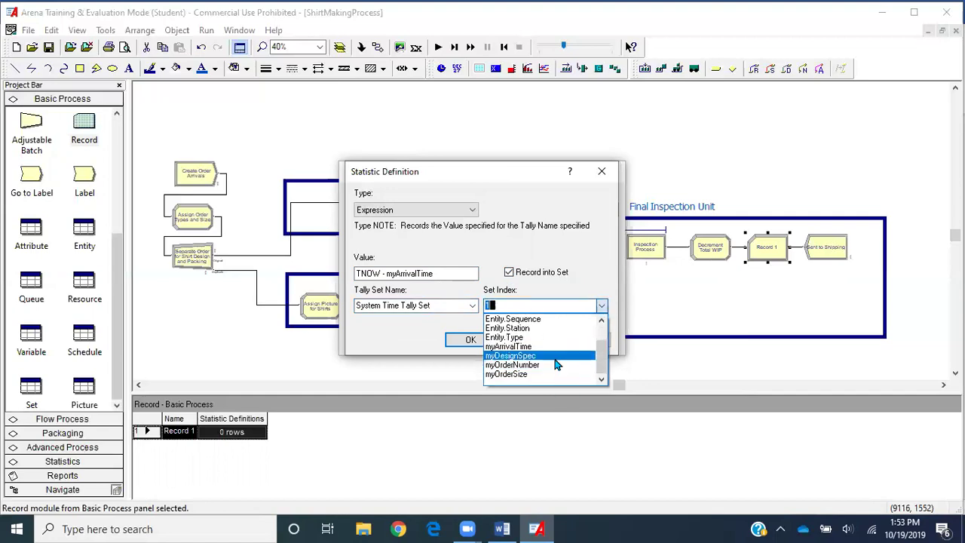
pyautogui.click(556, 360)
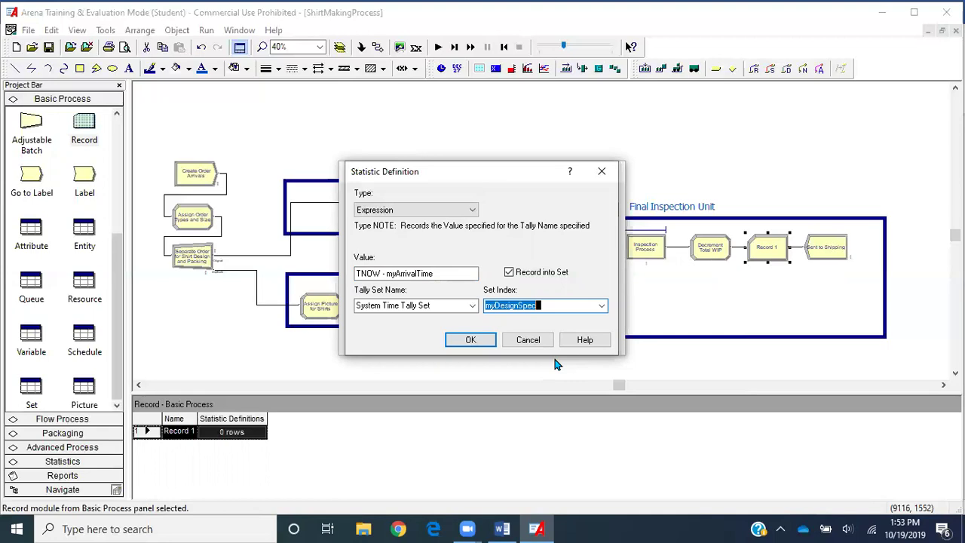
pyautogui.click(600, 306)
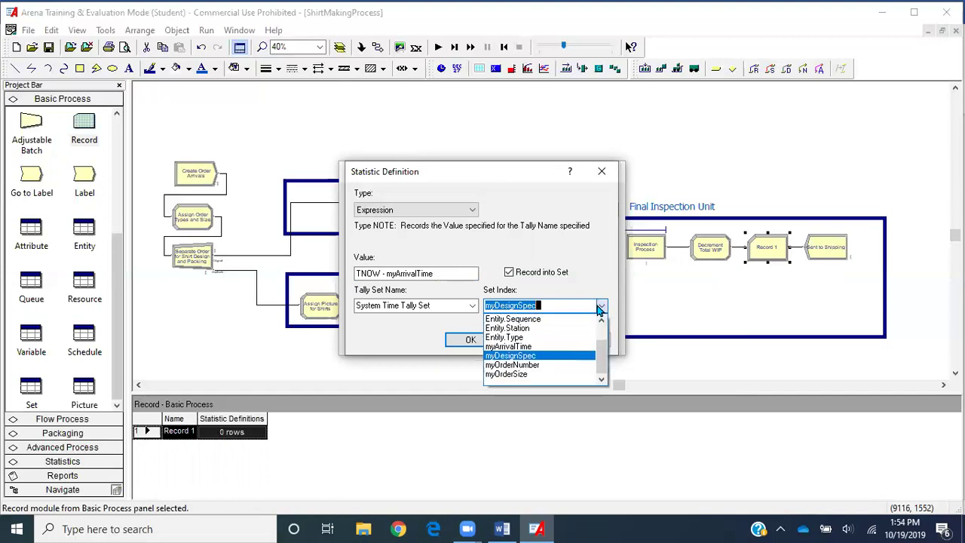
pyautogui.click(544, 375)
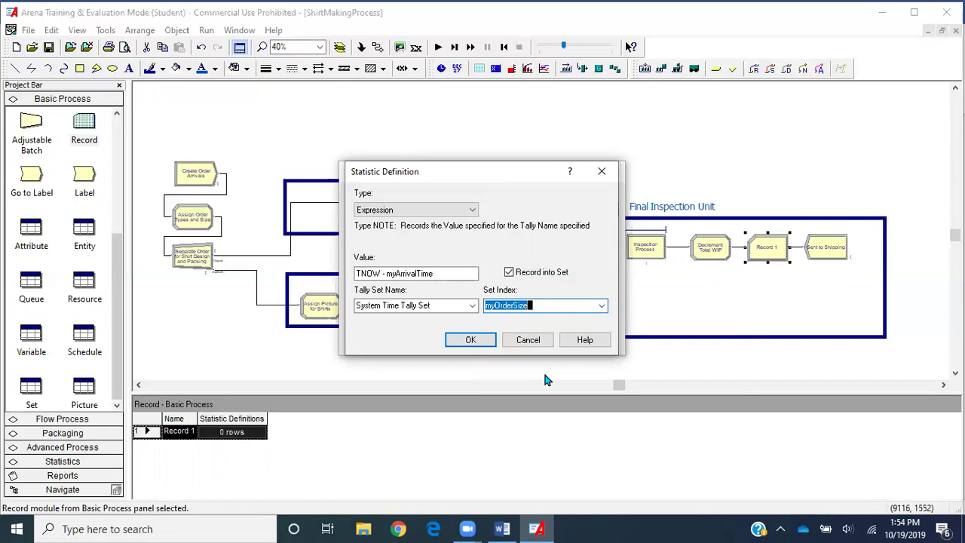
pyautogui.click(602, 305)
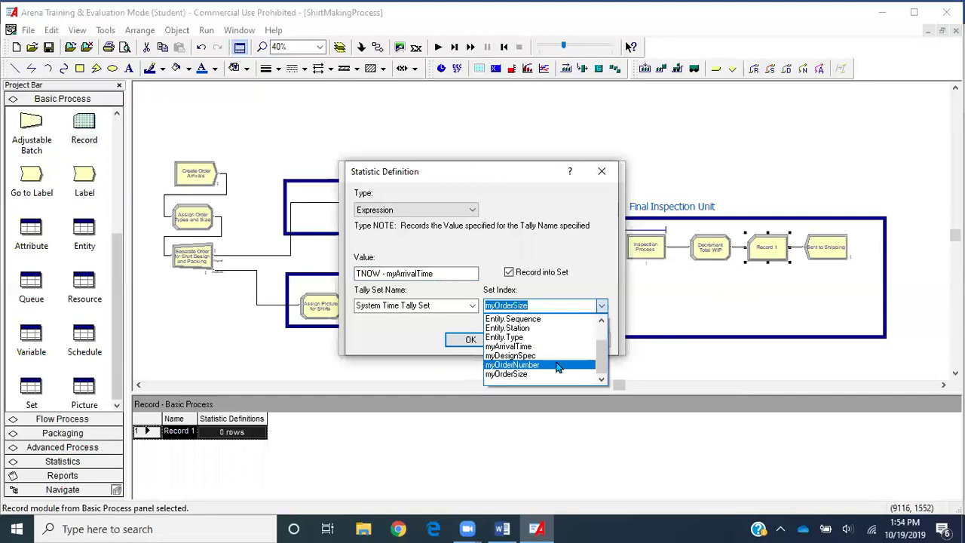
pyautogui.click(562, 356)
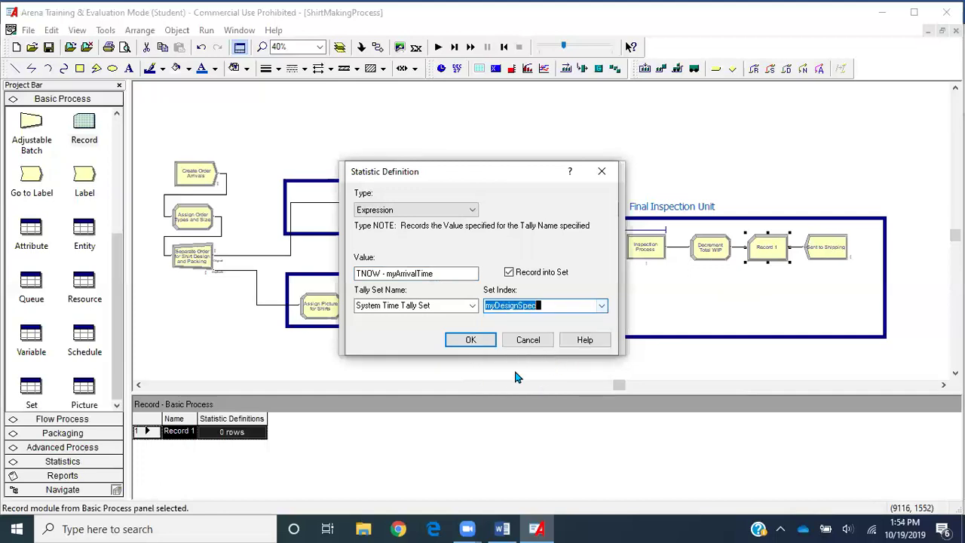
# - Accept the statistic definition and the Record module settings, and save the model
pyautogui.click(471, 339)
pyautogui.click(469, 339)
pyautogui.click(467, 341)
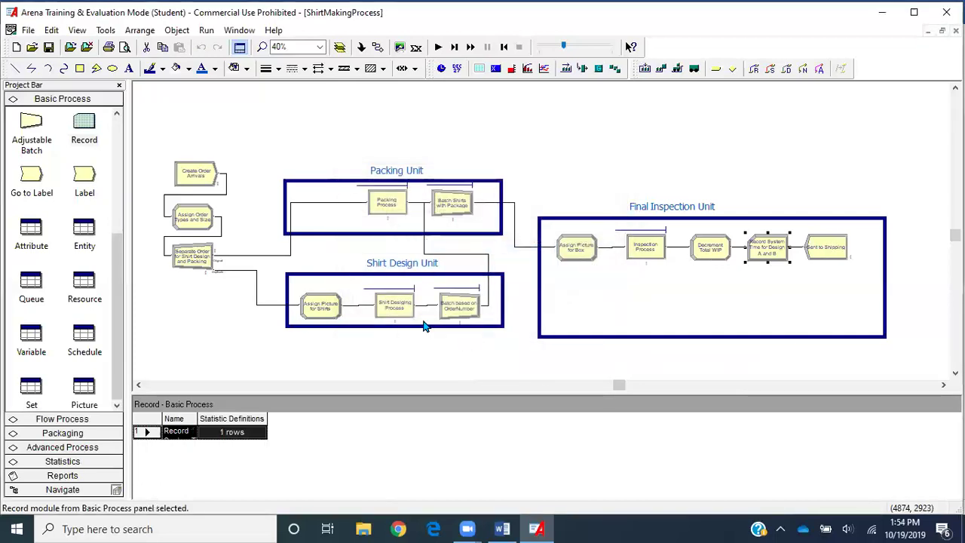
pyautogui.click(48, 47)
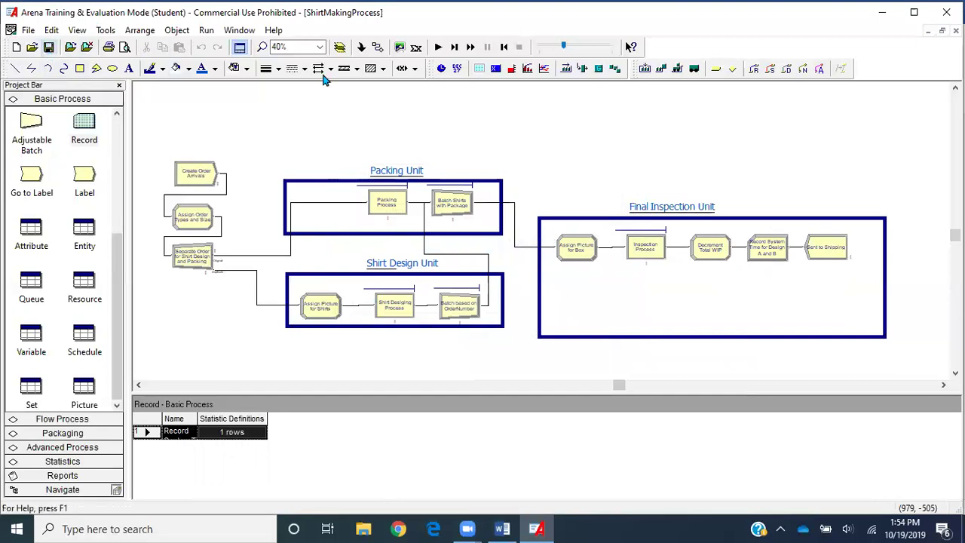
# - Fast-forward the simulation to completion, examine the User Specified system times in the Category Overview report, and end the run
pyautogui.click(467, 52)
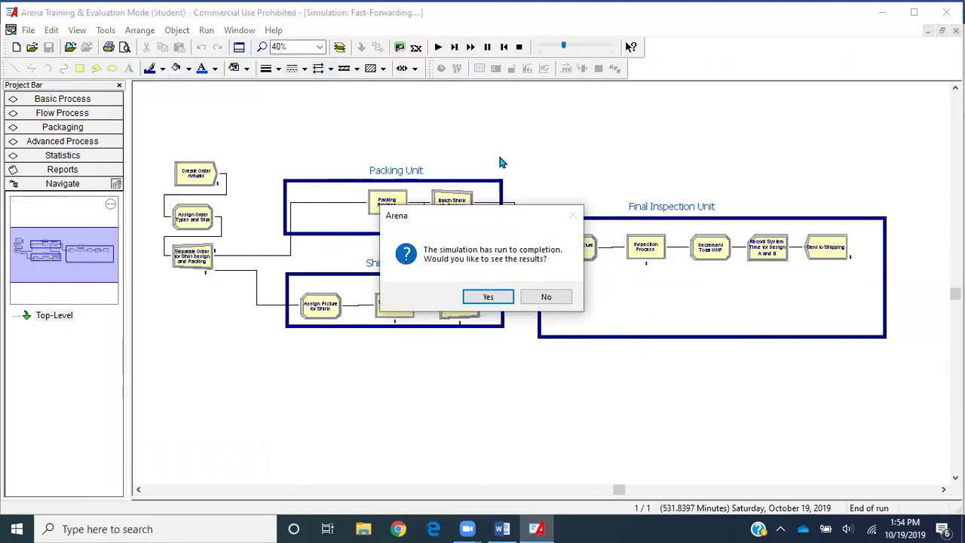
pyautogui.click(502, 297)
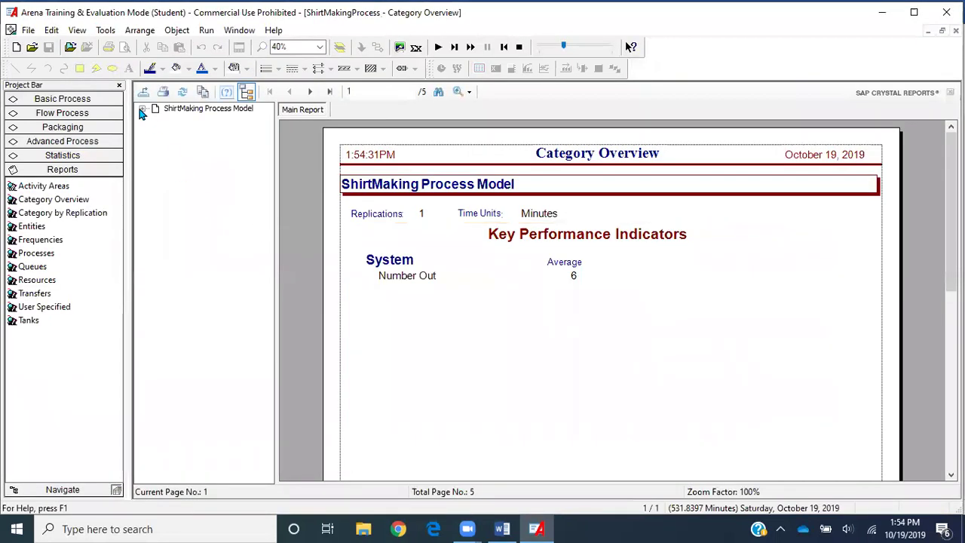
pyautogui.click(142, 109)
pyautogui.click(182, 154)
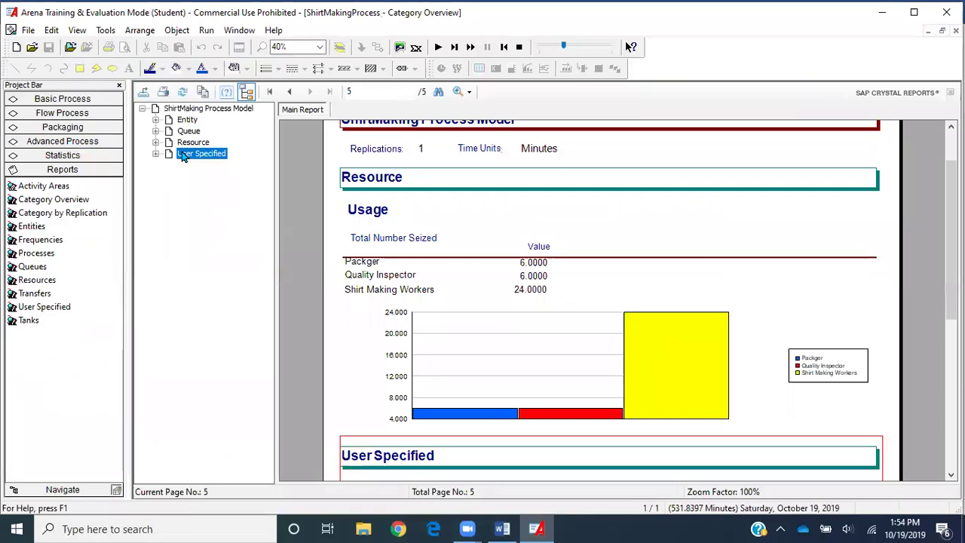
pyautogui.click(309, 411)
pyautogui.scroll(-6, 309, 410)
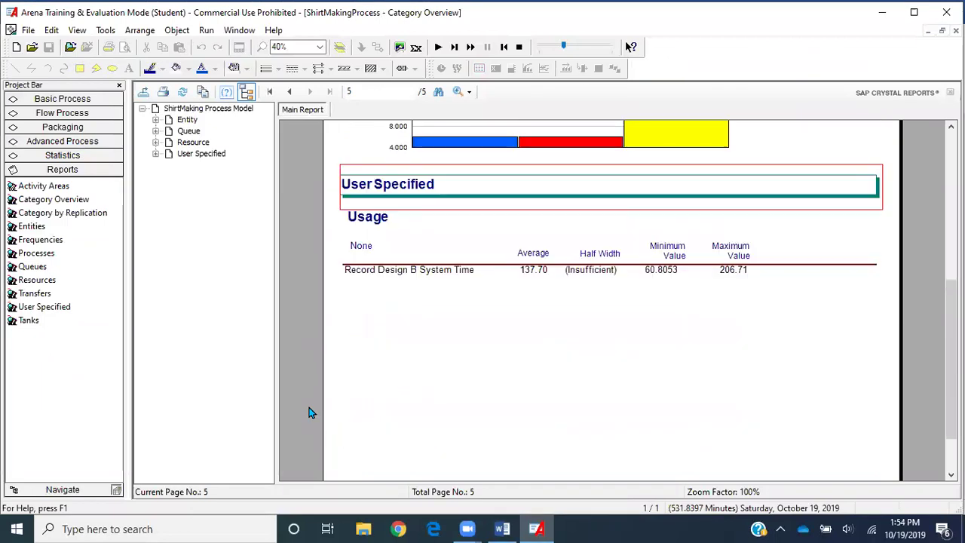
pyautogui.click(405, 274)
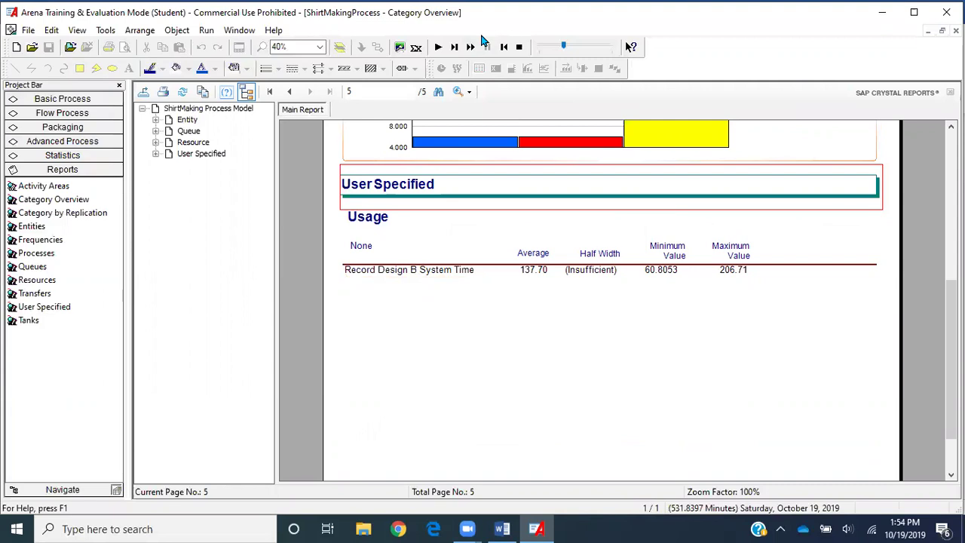
pyautogui.click(518, 47)
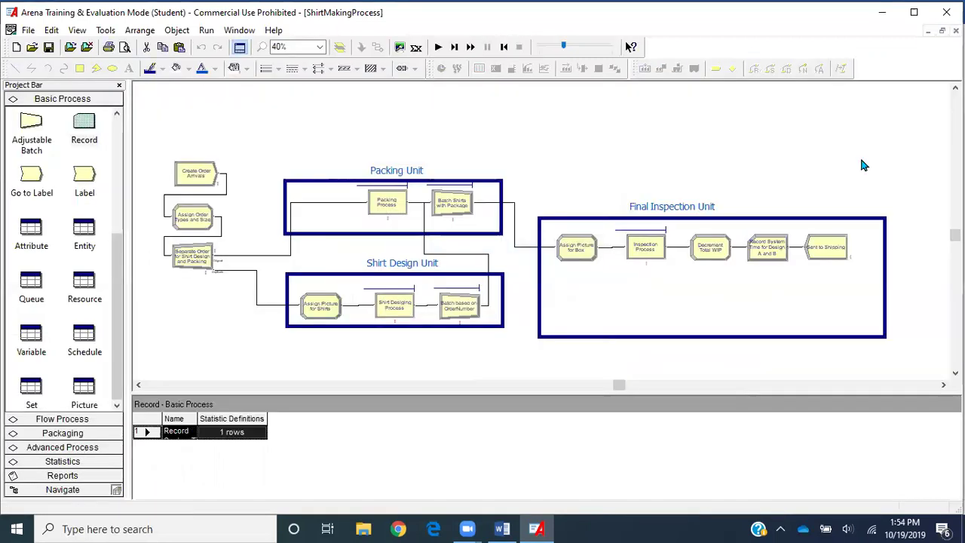
# - Check the set index in the statistic definition of the Record System Time for Design A and B module
pyautogui.doubleClick(775, 249)
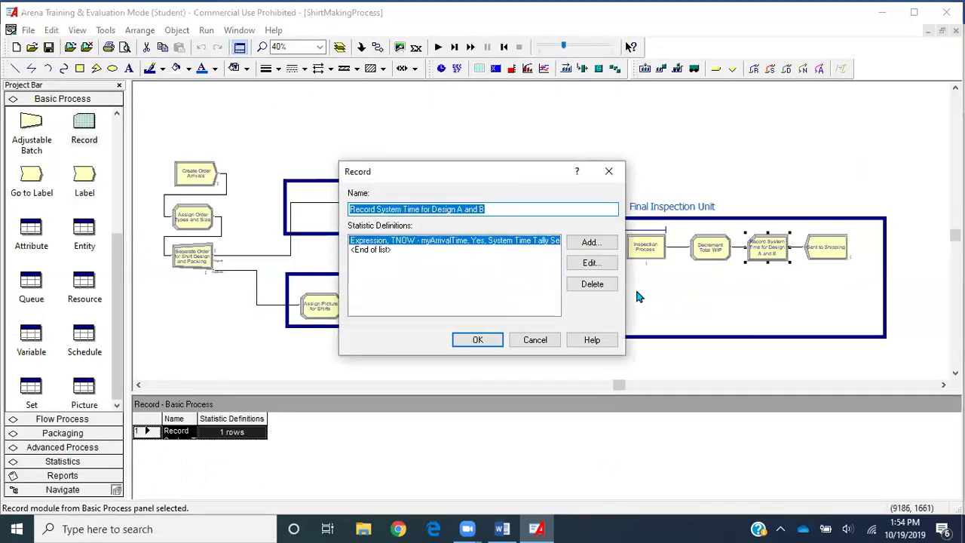
pyautogui.click(592, 262)
pyautogui.click(569, 305)
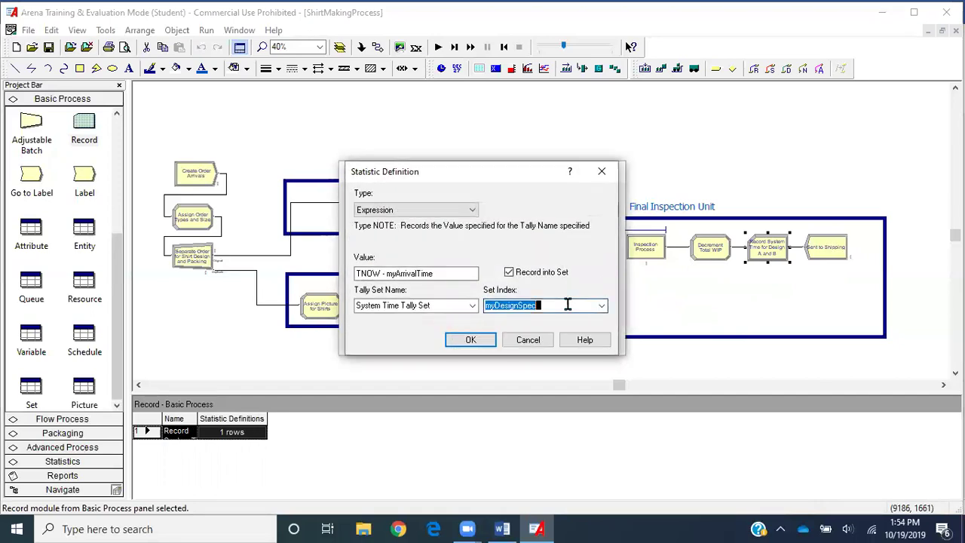
pyautogui.click(471, 339)
pyautogui.click(479, 339)
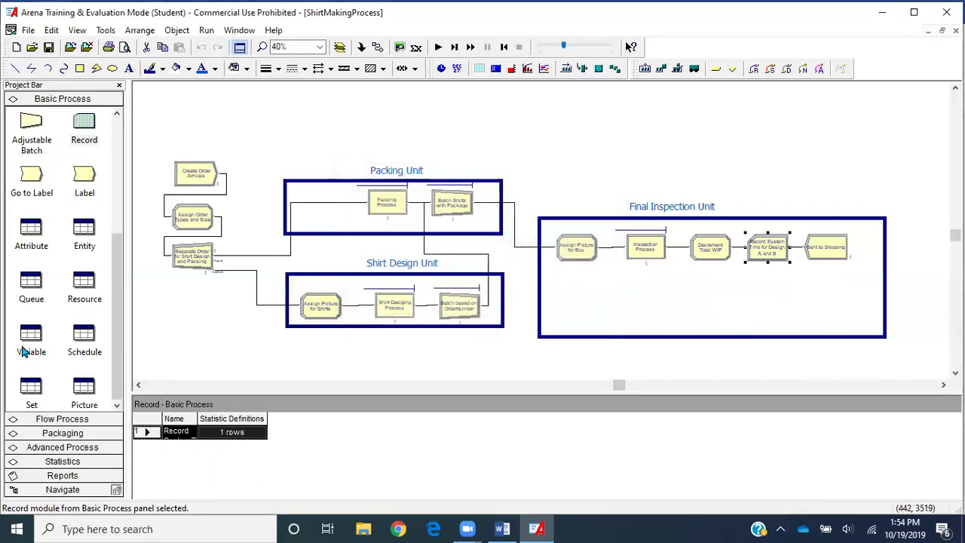
# - Check the members of the System Time Tally Set
pyautogui.click(31, 389)
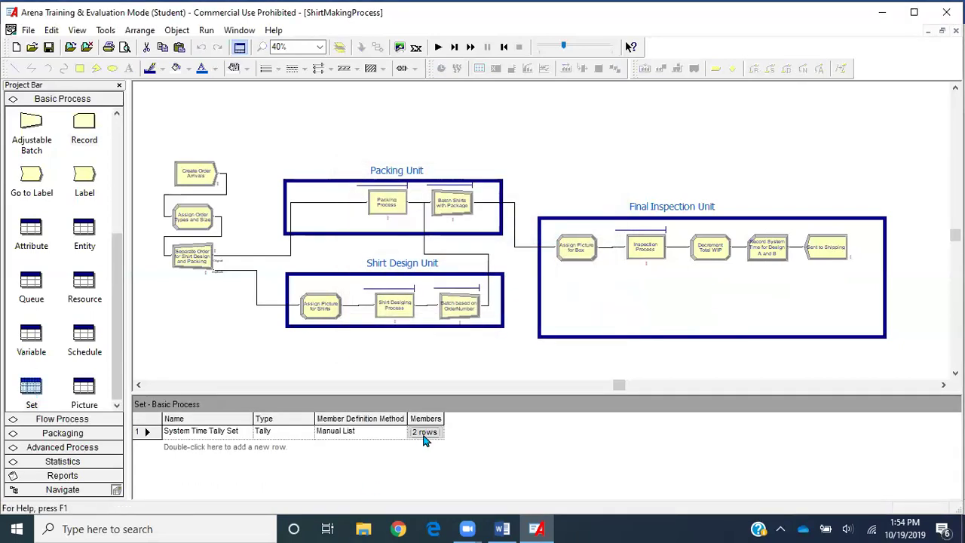
pyautogui.click(424, 434)
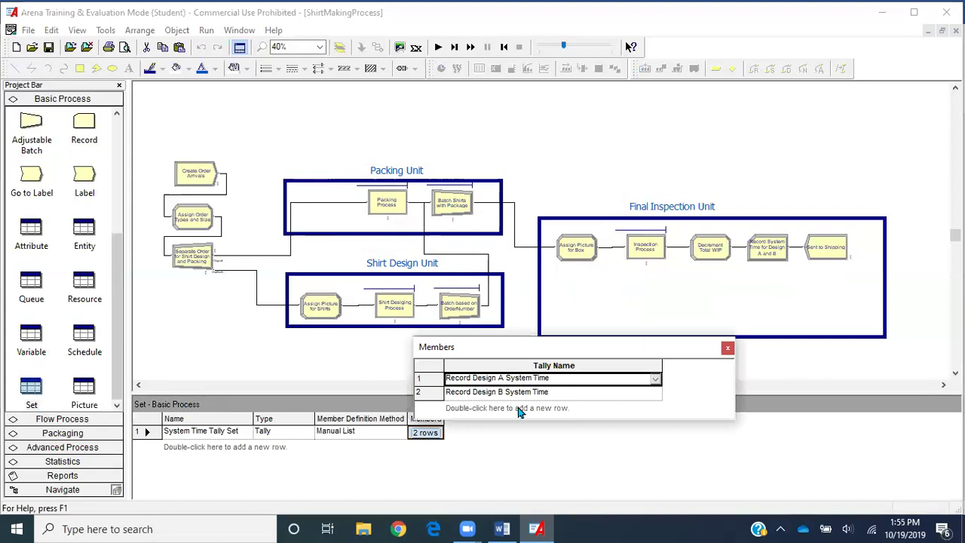
pyautogui.click(728, 347)
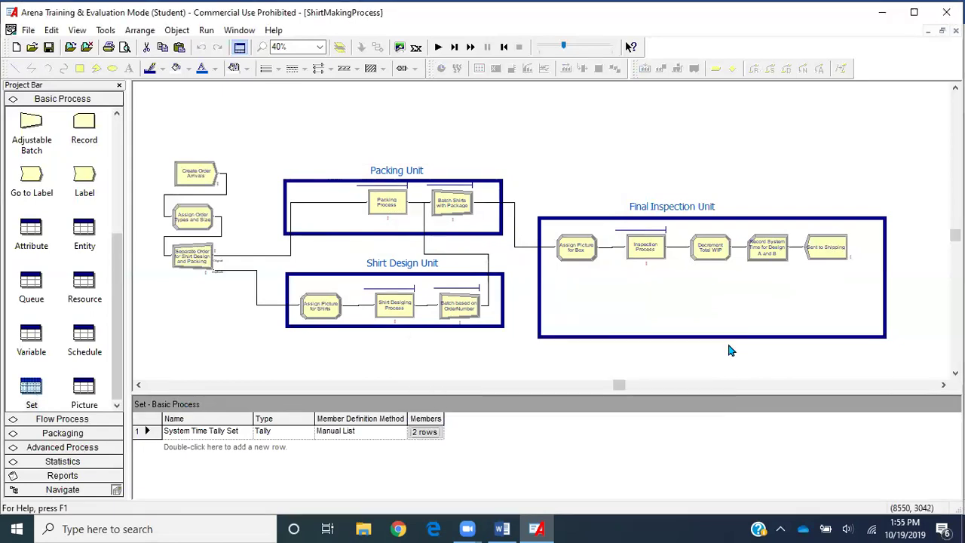
# - Check the myDesignSpec attribute's distribution in the Assign Order Types and Size module
pyautogui.doubleClick(200, 221)
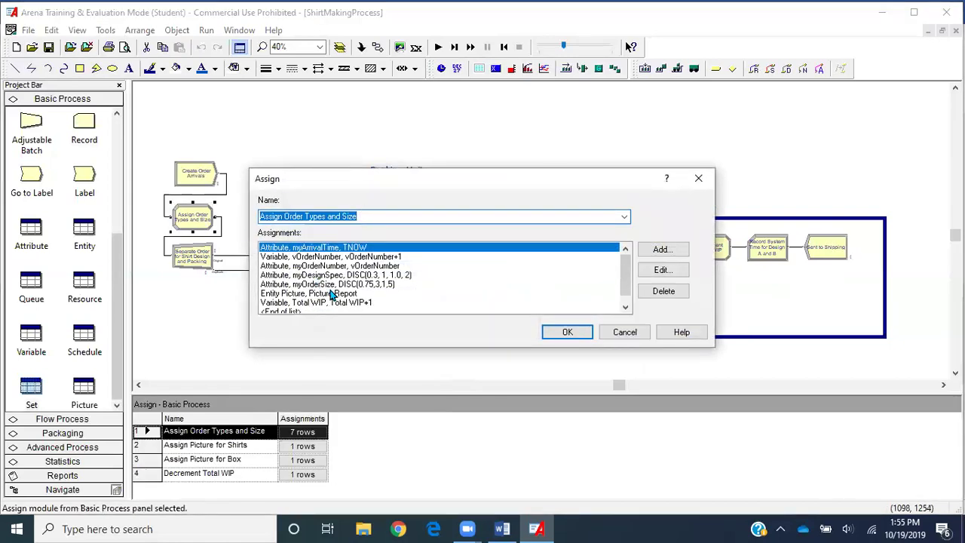
pyautogui.doubleClick(330, 276)
pyautogui.click(355, 278)
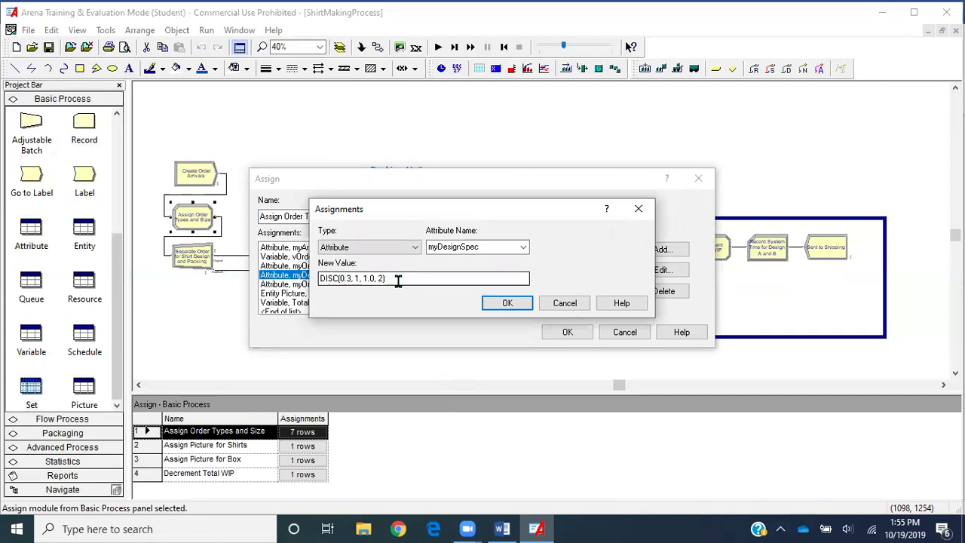
pyautogui.click(503, 303)
pyautogui.click(566, 333)
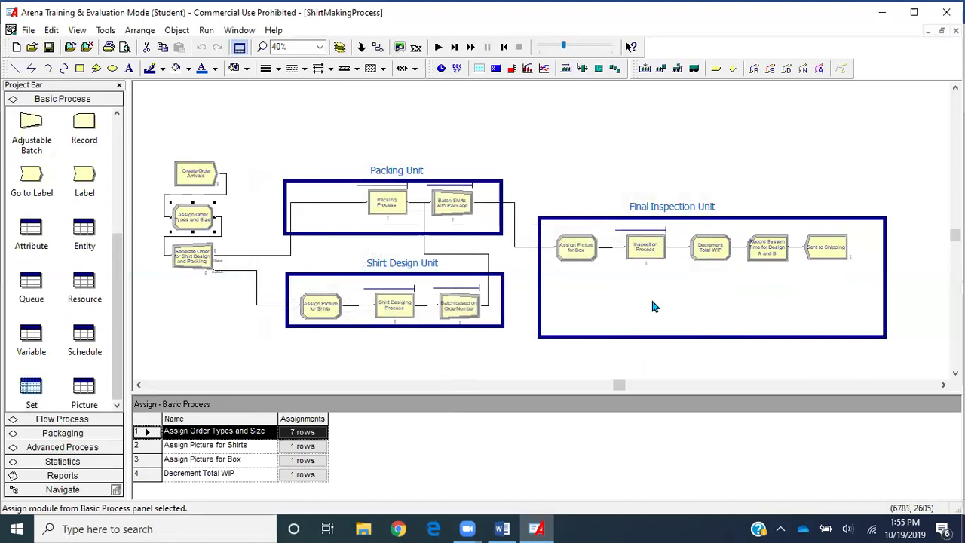
# - Review the tally set, set index and value expression in the Record module's statistic definition again
pyautogui.doubleClick(763, 254)
pyautogui.click(589, 263)
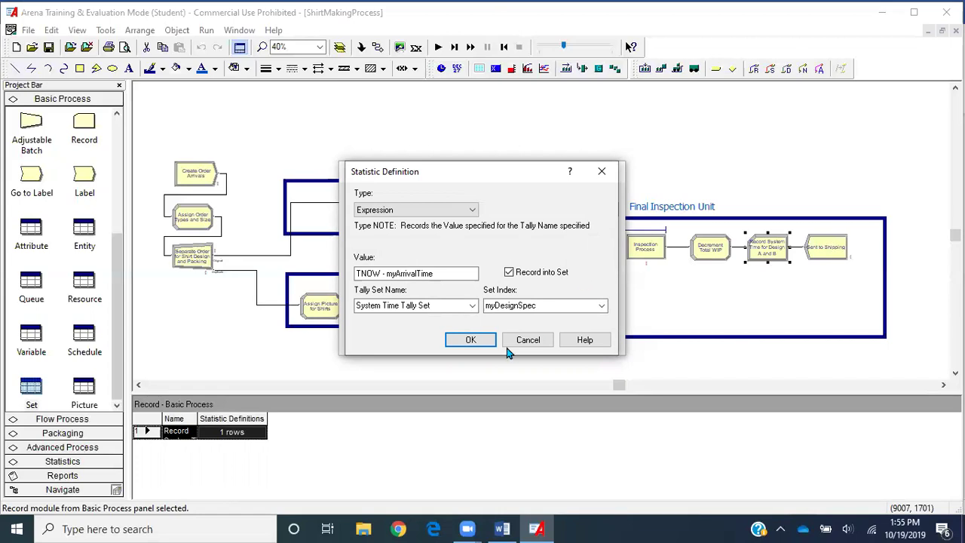
pyautogui.click(474, 339)
pyautogui.click(481, 340)
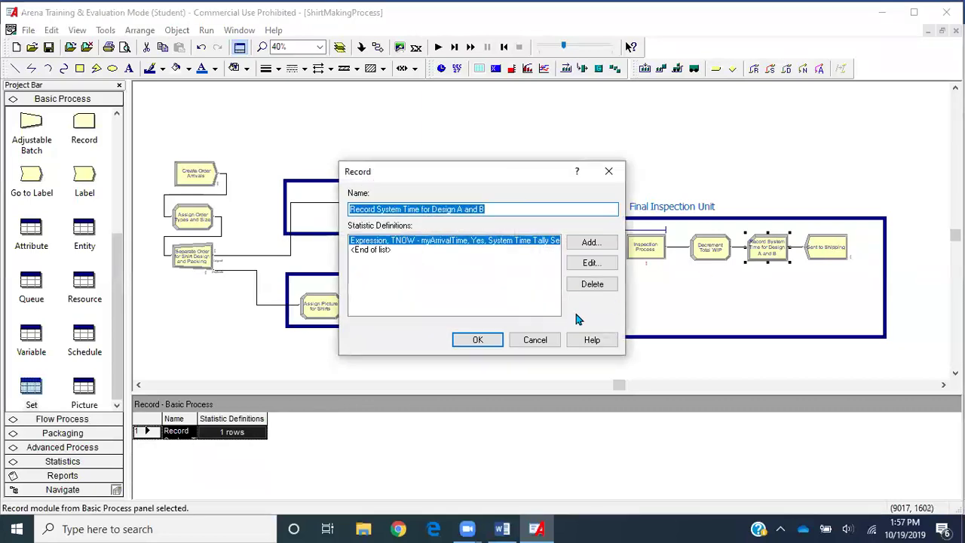
pyautogui.click(590, 263)
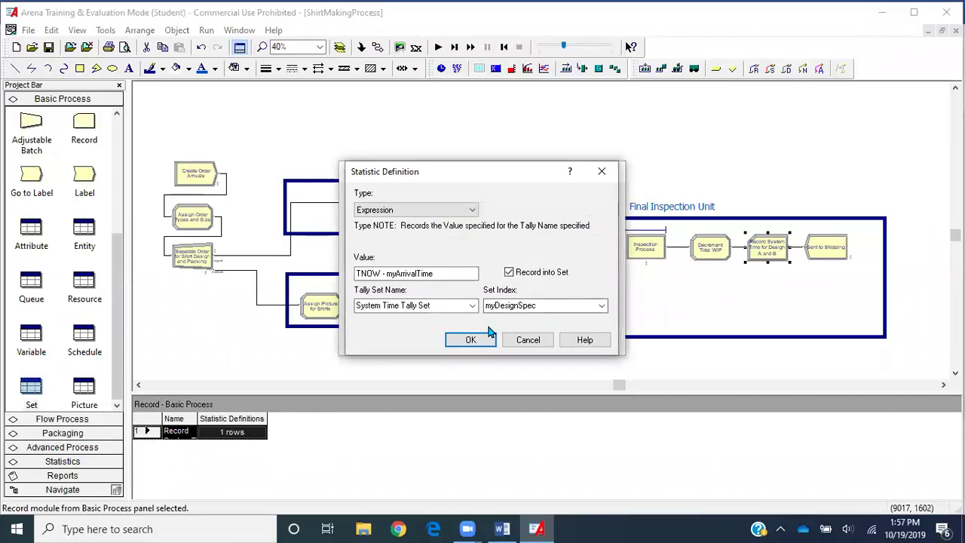
pyautogui.click(469, 340)
pyautogui.click(462, 341)
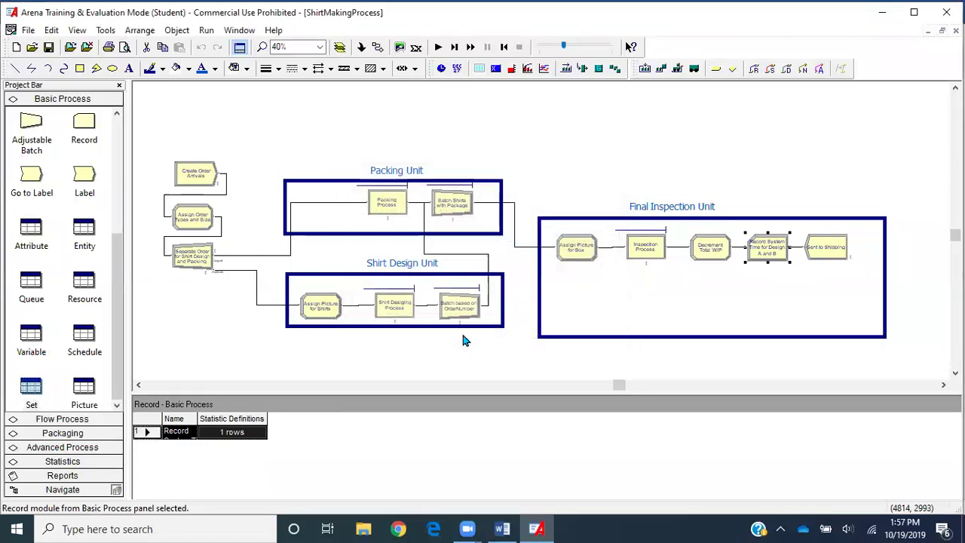
# - Create a variable animation display whose expression is the value of the myDesignSpec attribute
pyautogui.click(537, 177)
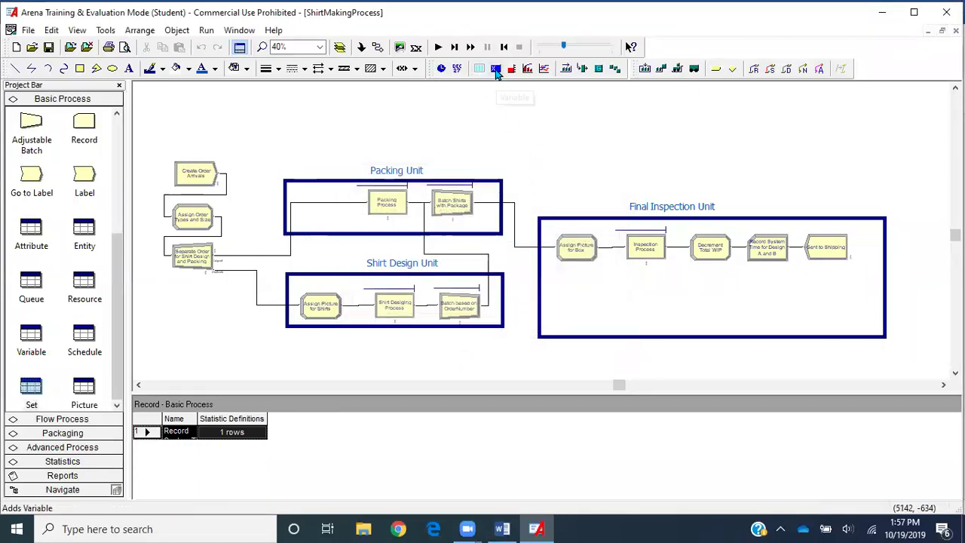
pyautogui.click(495, 69)
pyautogui.click(478, 155)
pyautogui.click(510, 158)
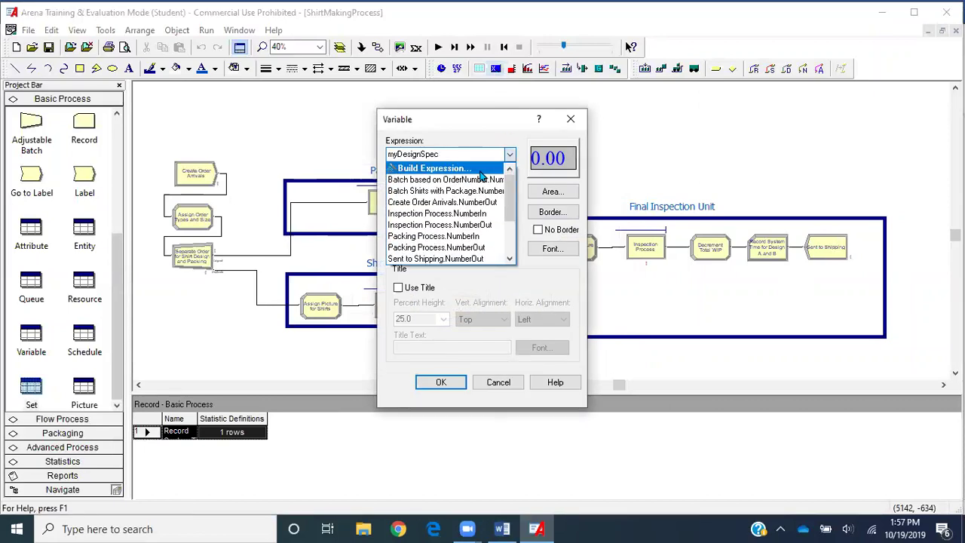
pyautogui.click(505, 165)
pyautogui.doubleClick(372, 159)
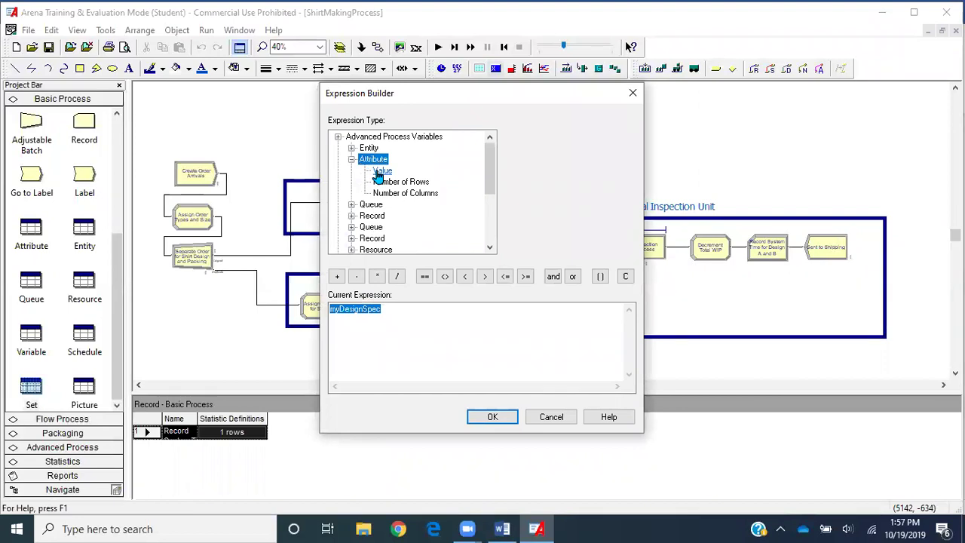
pyautogui.click(382, 170)
pyautogui.click(630, 140)
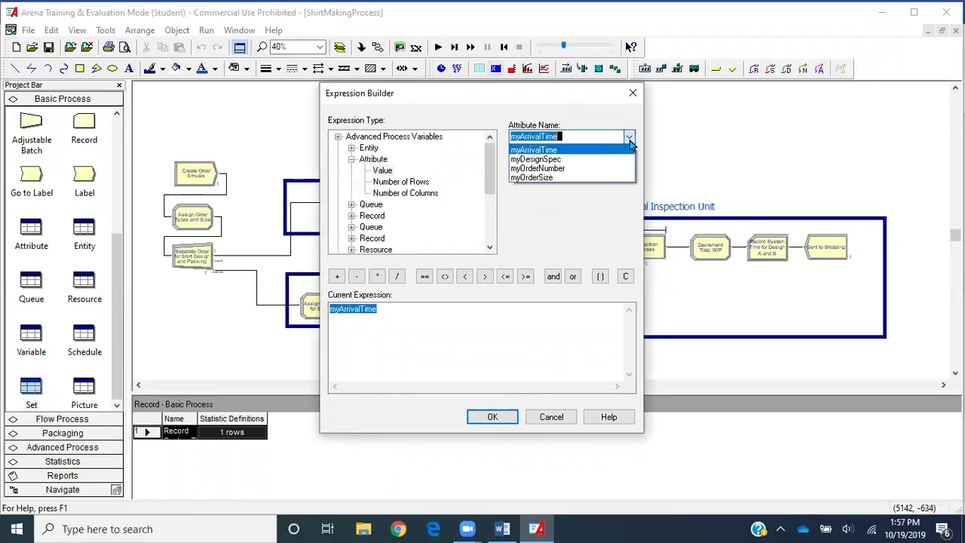
pyautogui.click(583, 159)
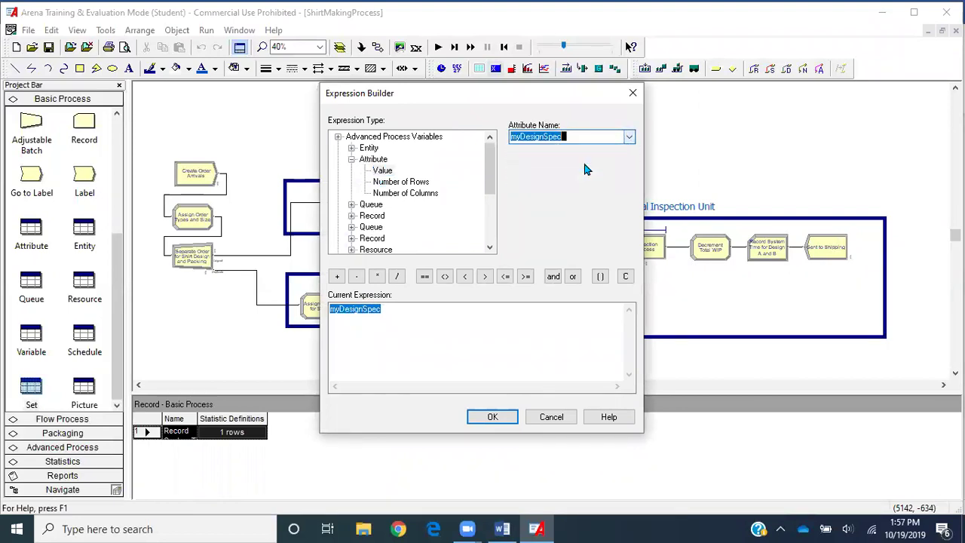
pyautogui.click(493, 417)
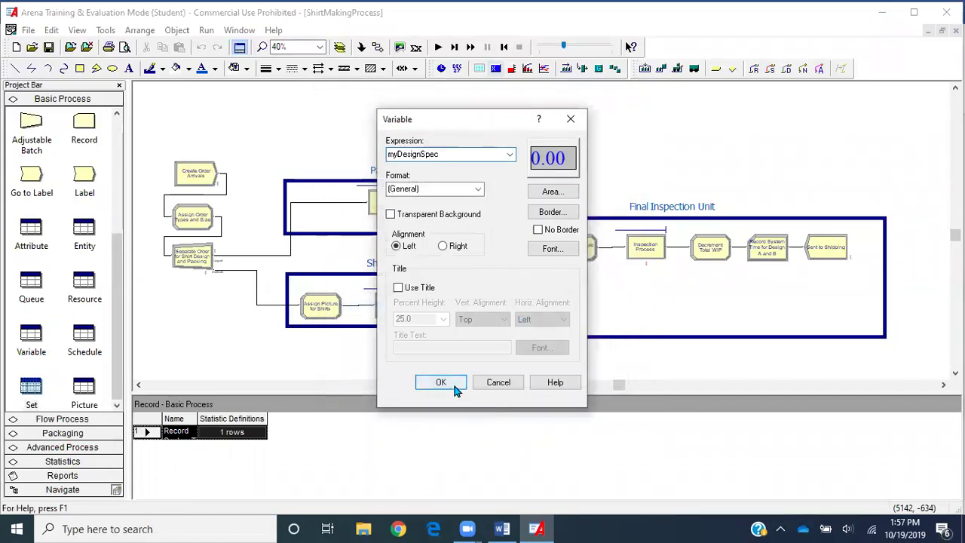
# - Place the myDesignSpec variable display in the empty area above the Final Inspection Unit
pyautogui.click(453, 382)
pyautogui.moveTo(521, 102); pyautogui.dragTo(637, 181)
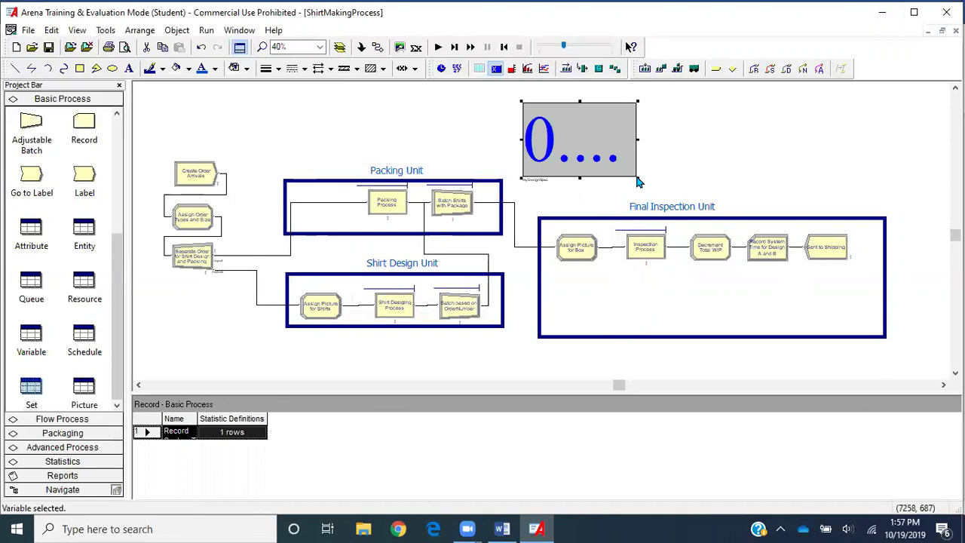
pyautogui.click(444, 110)
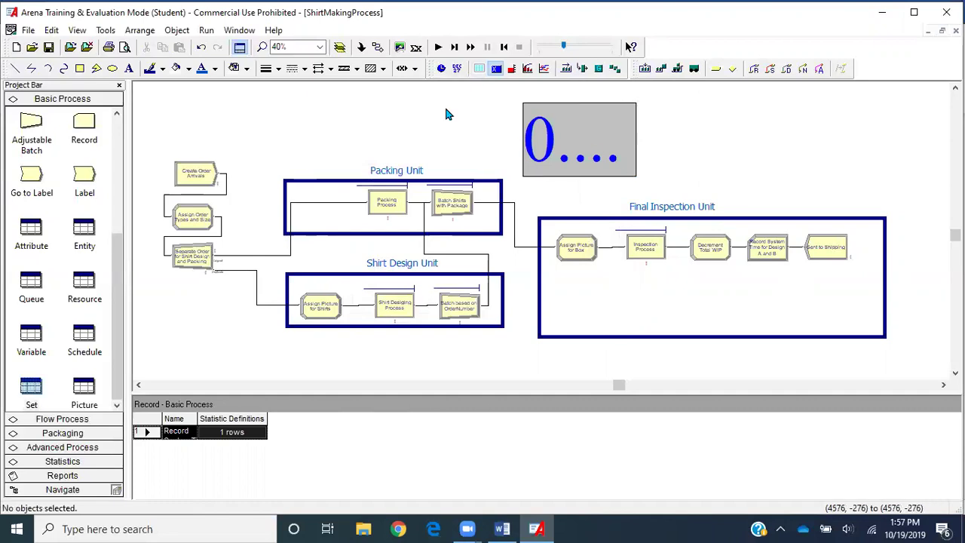
# - Lower the animation speed factor to 0.000867 and check the arrival settings of the Create Order Arrivals module
pyautogui.click(543, 47)
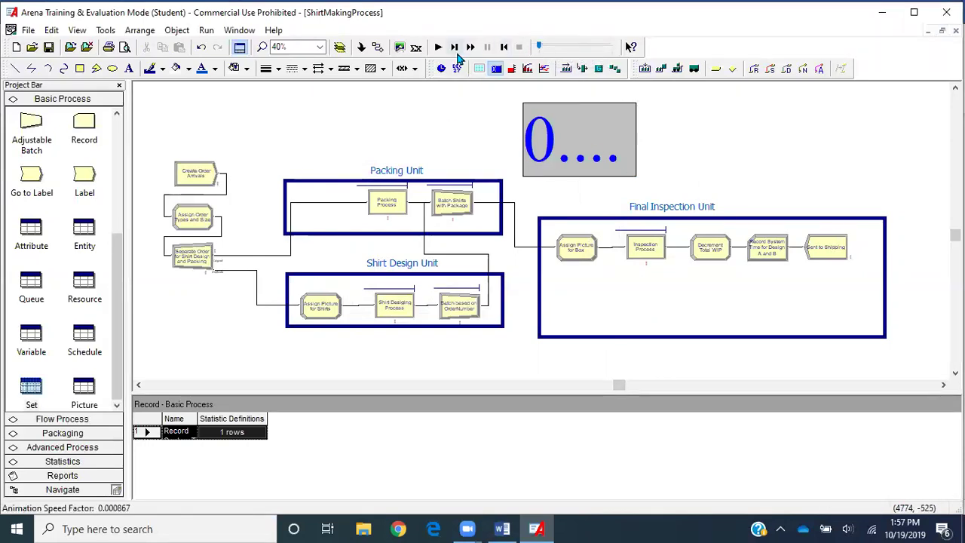
pyautogui.doubleClick(194, 173)
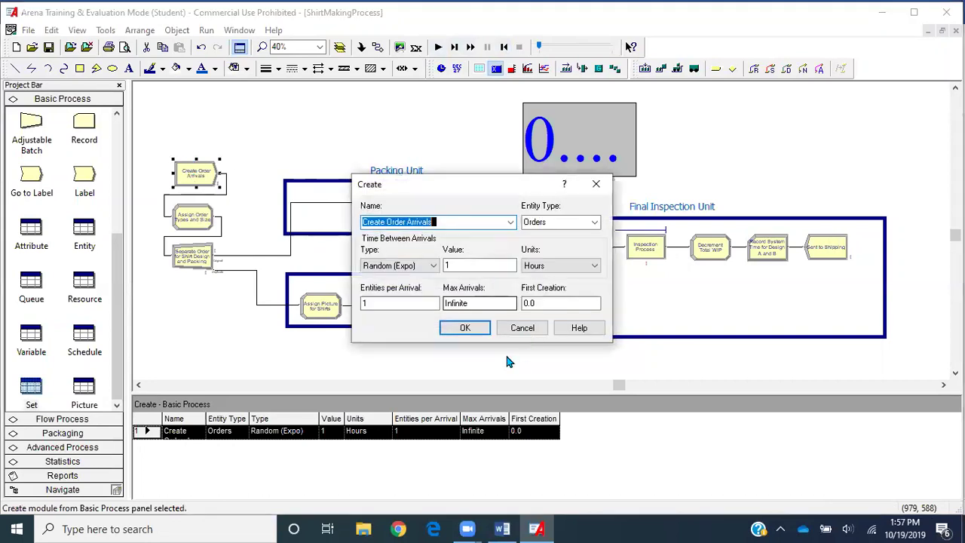
pyautogui.click(465, 327)
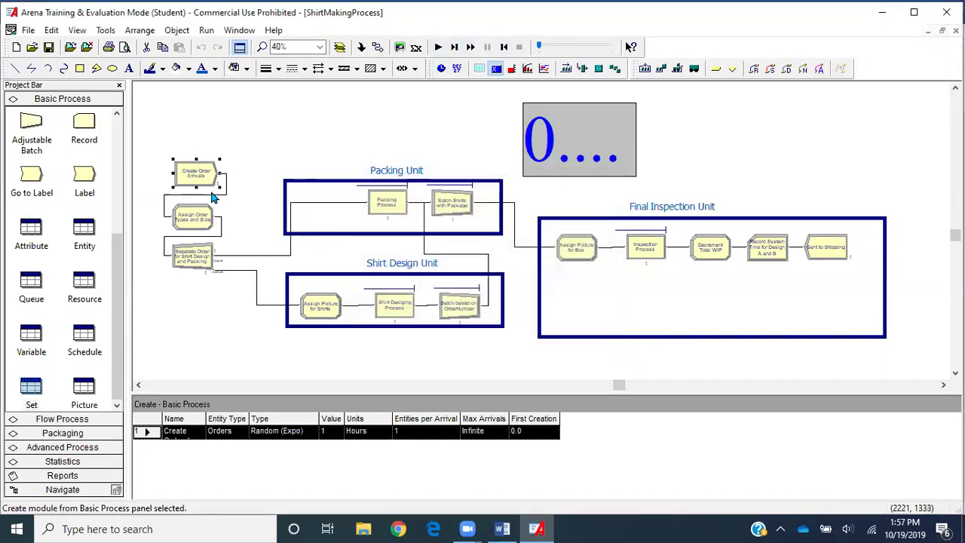
# - Save the model, run the animated simulation to completion while watching the myDesignSpec display, and end the run without viewing results
pyautogui.click(48, 47)
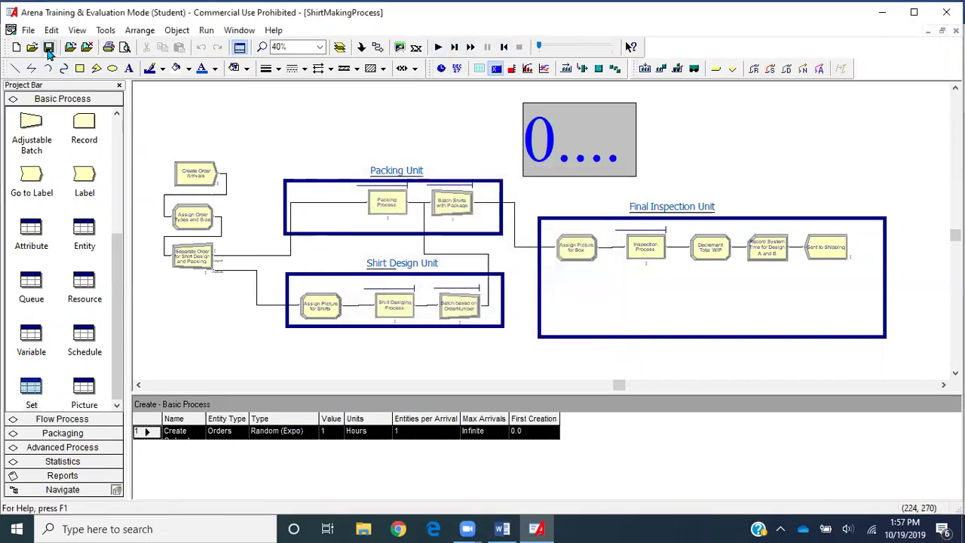
pyautogui.click(438, 47)
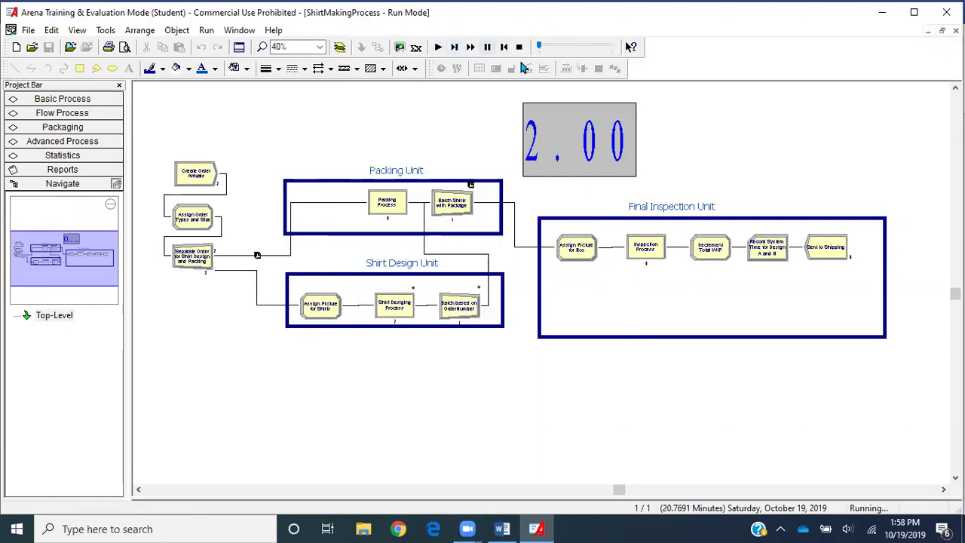
pyautogui.moveTo(544, 44)
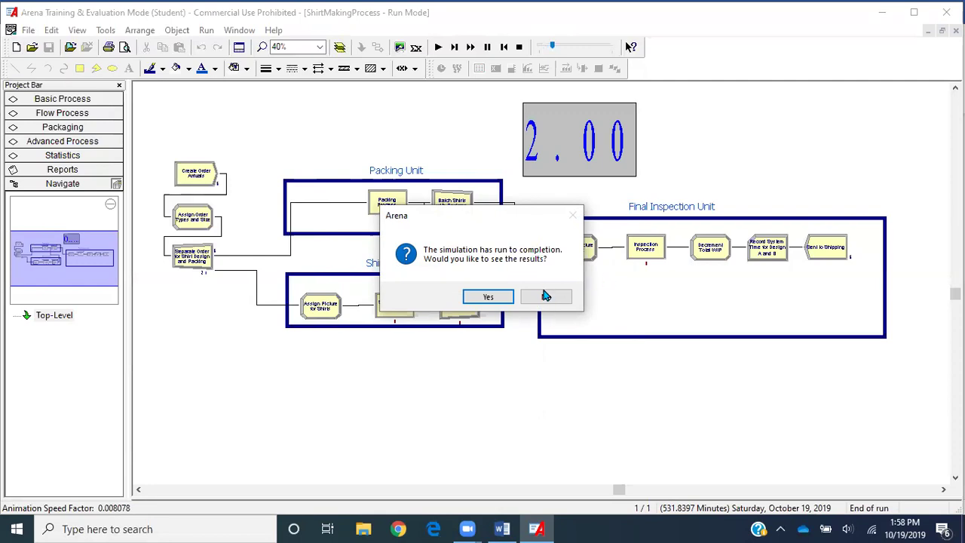
pyautogui.click(546, 297)
pyautogui.click(519, 47)
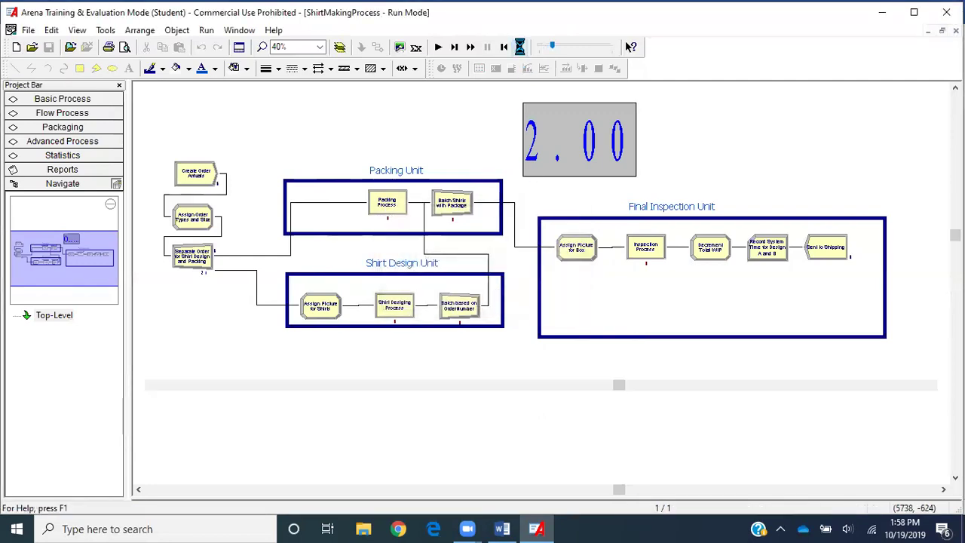
# - Check the myDesignSpec distribution in Assign Order Types and Size and the arrival settings in Create Order Arrivals
pyautogui.doubleClick(209, 223)
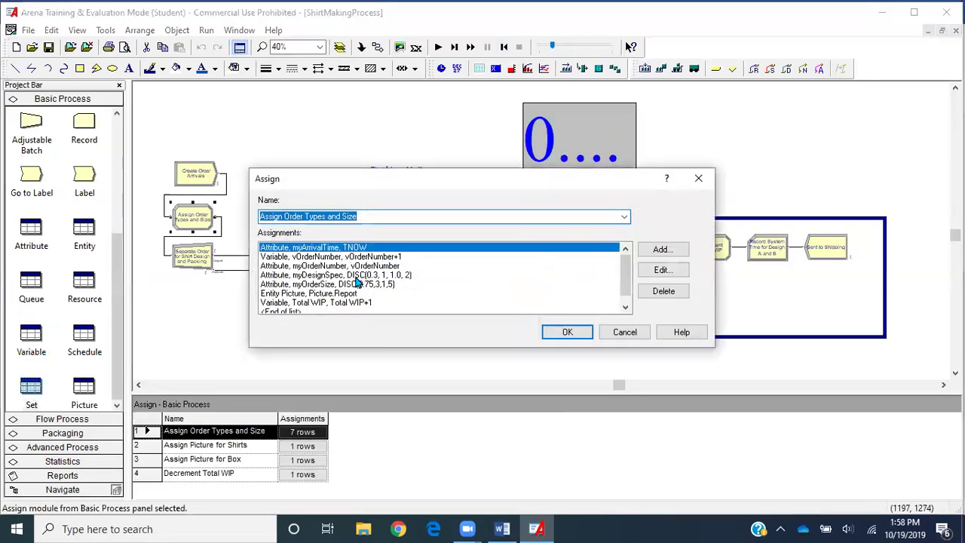
pyautogui.click(337, 275)
pyautogui.doubleClick(337, 275)
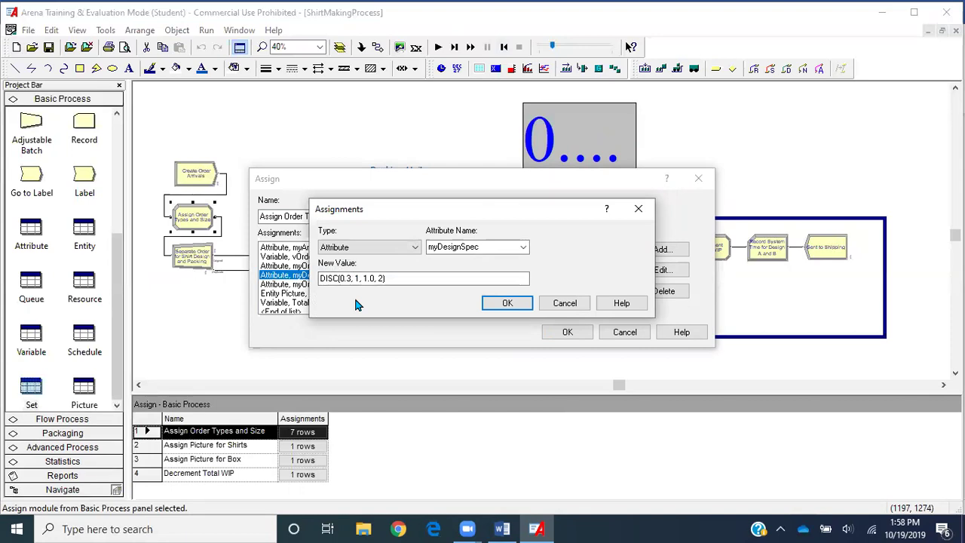
pyautogui.click(508, 302)
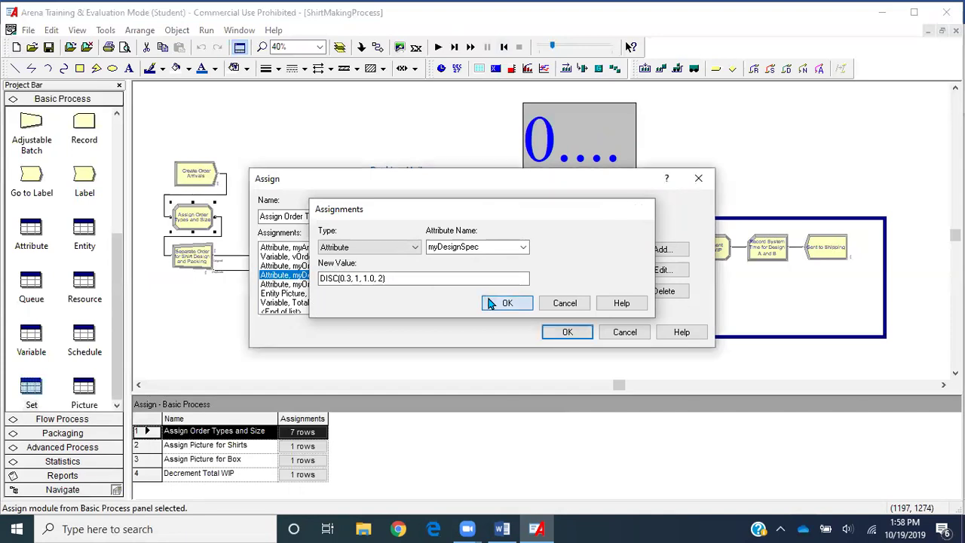
pyautogui.click(567, 332)
pyautogui.doubleClick(190, 176)
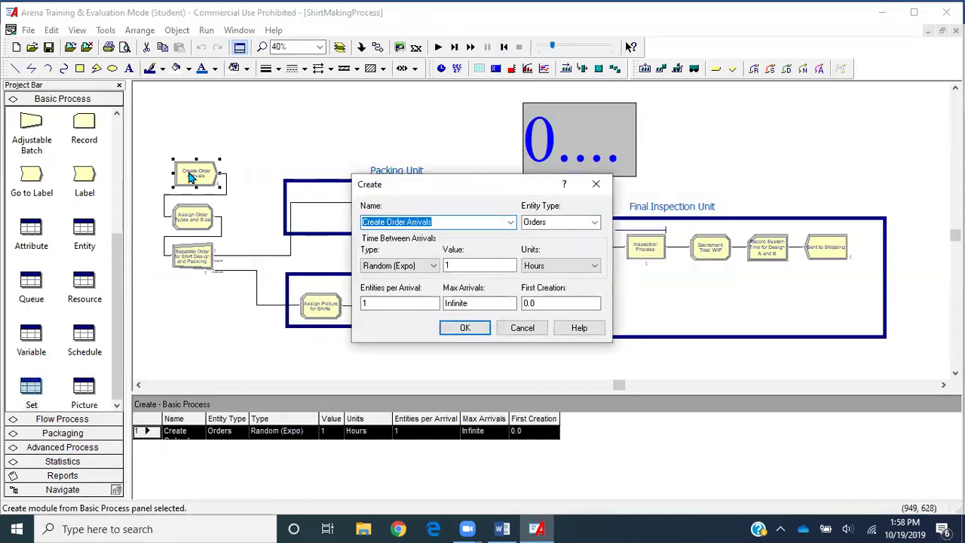
pyautogui.click(460, 329)
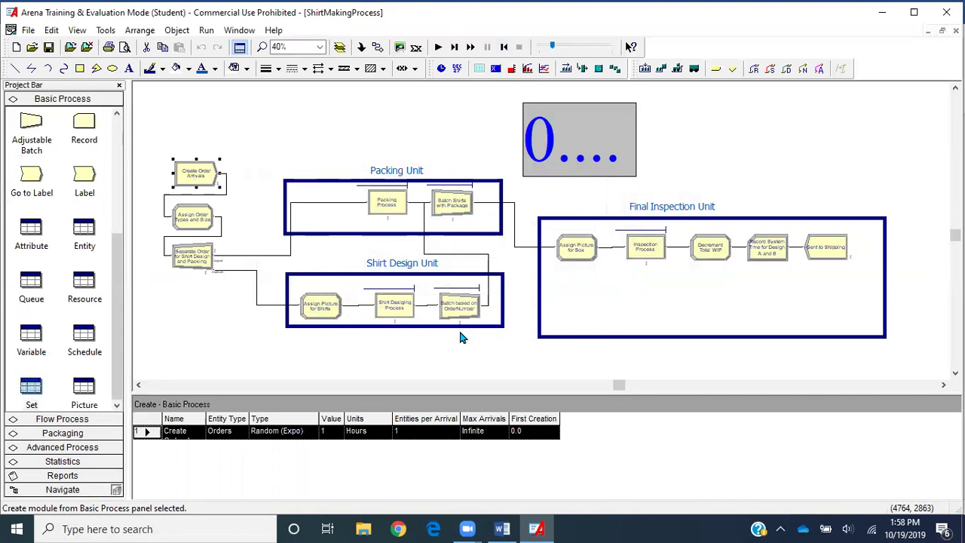
# - Fast-forward the simulation to completion, examine the user-specified usage statistics in the Category Overview report, and return to the model
pyautogui.click(471, 47)
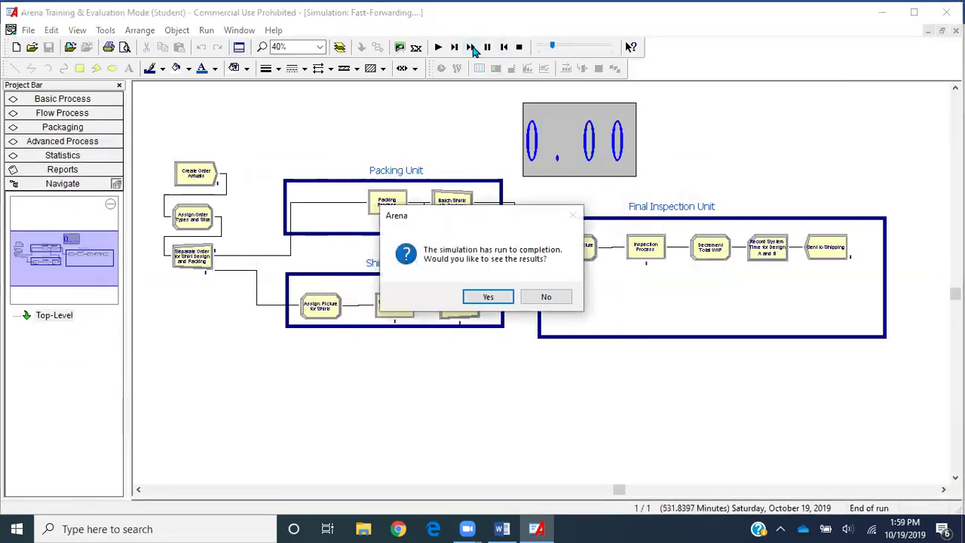
pyautogui.click(484, 298)
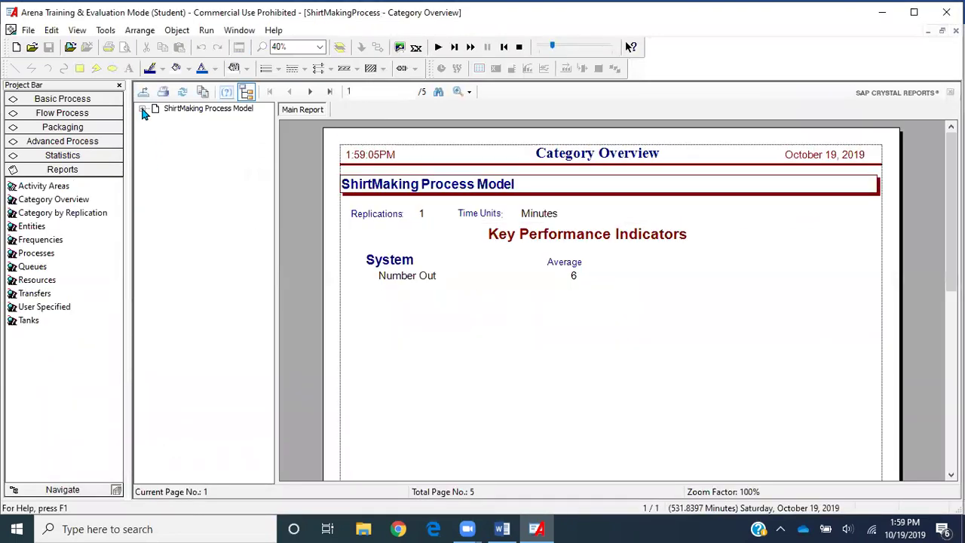
pyautogui.click(142, 109)
pyautogui.click(155, 154)
pyautogui.click(169, 165)
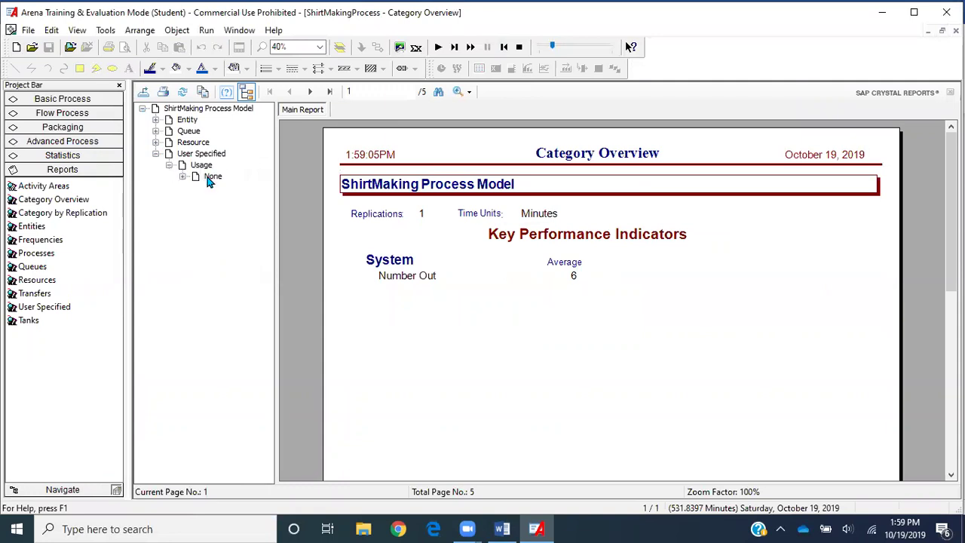
pyautogui.click(211, 177)
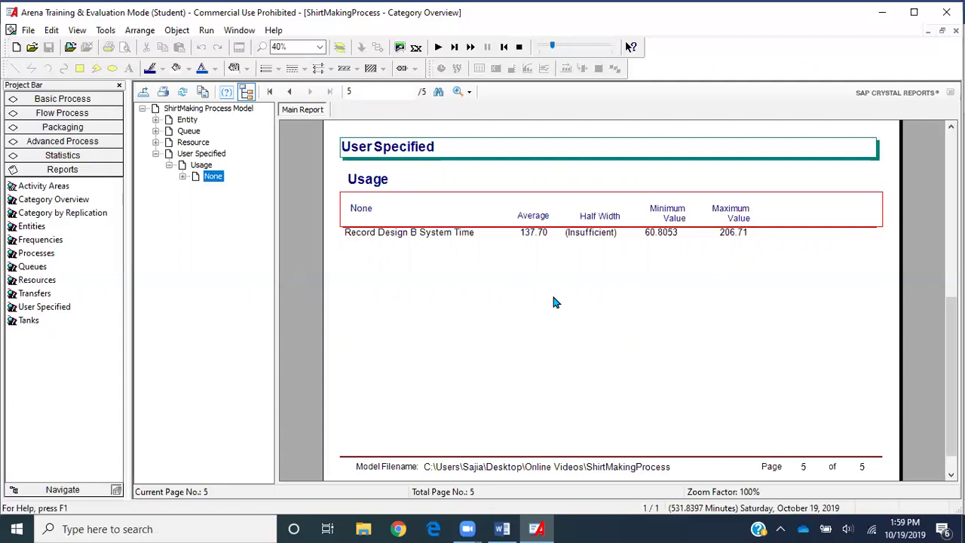
pyautogui.click(519, 47)
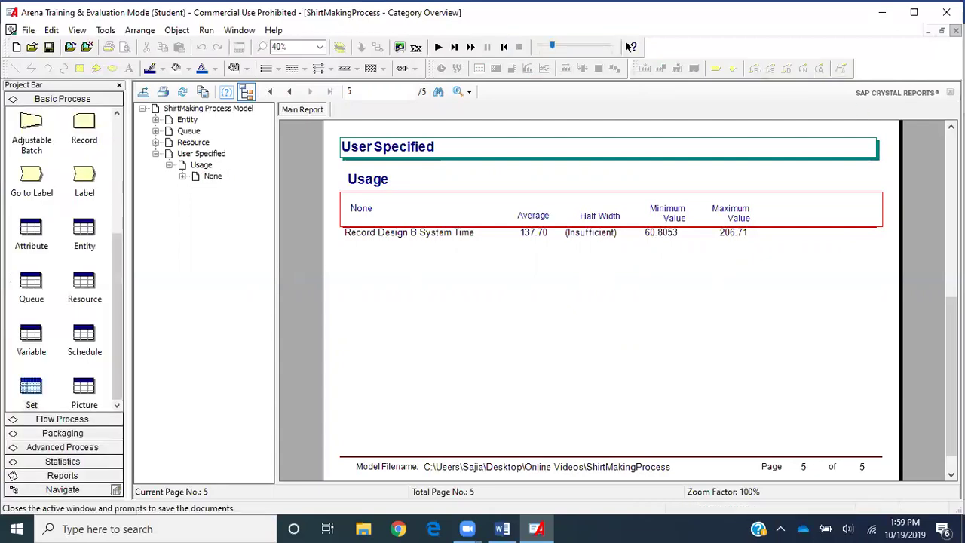
pyautogui.click(956, 30)
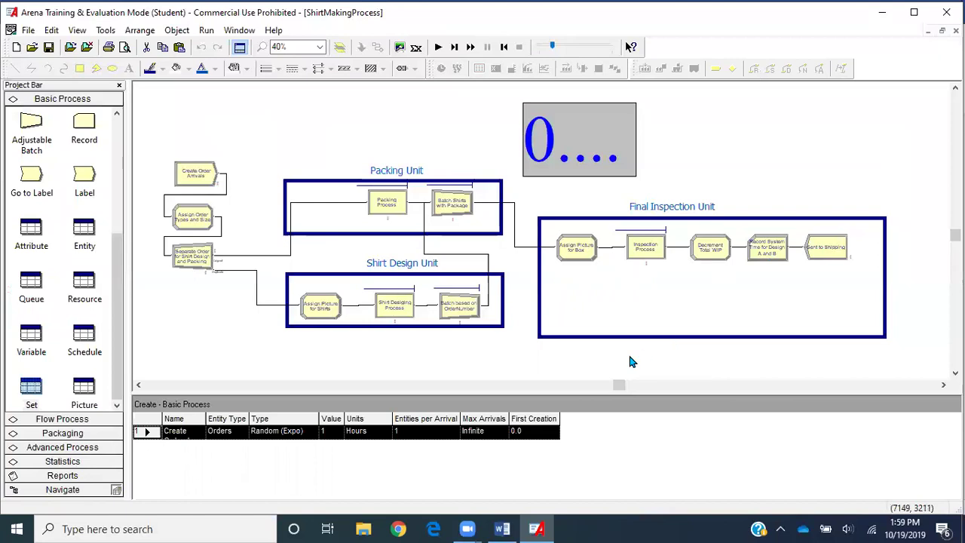